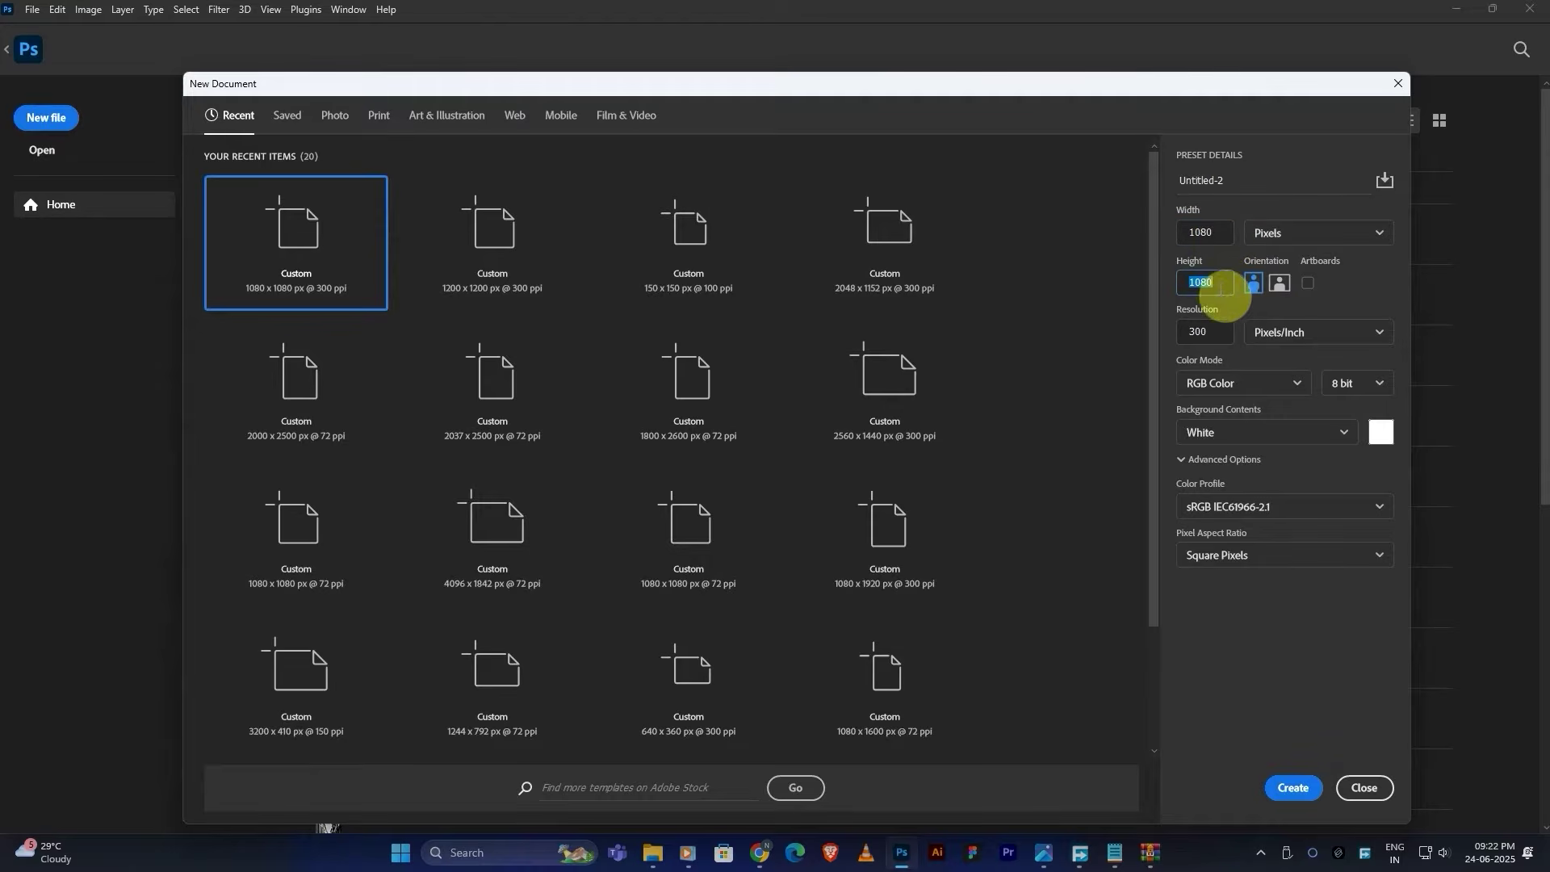
Step: Create a new 1080 x 1080 pixel RGB document at 300 pixels/inch with a white background
left_click(1223, 331)
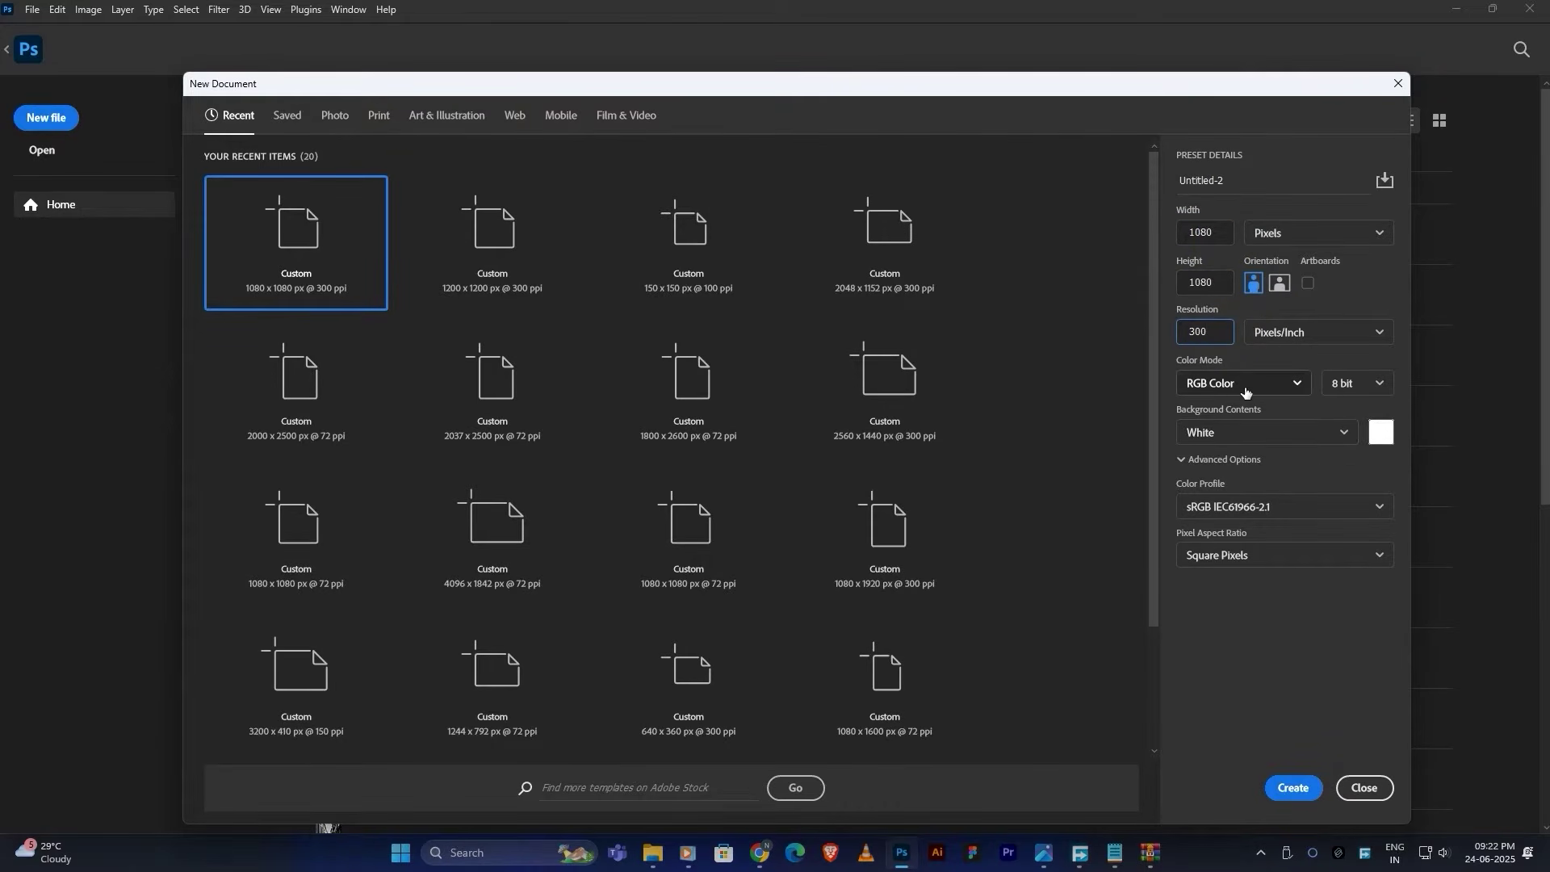
left_click(1290, 788)
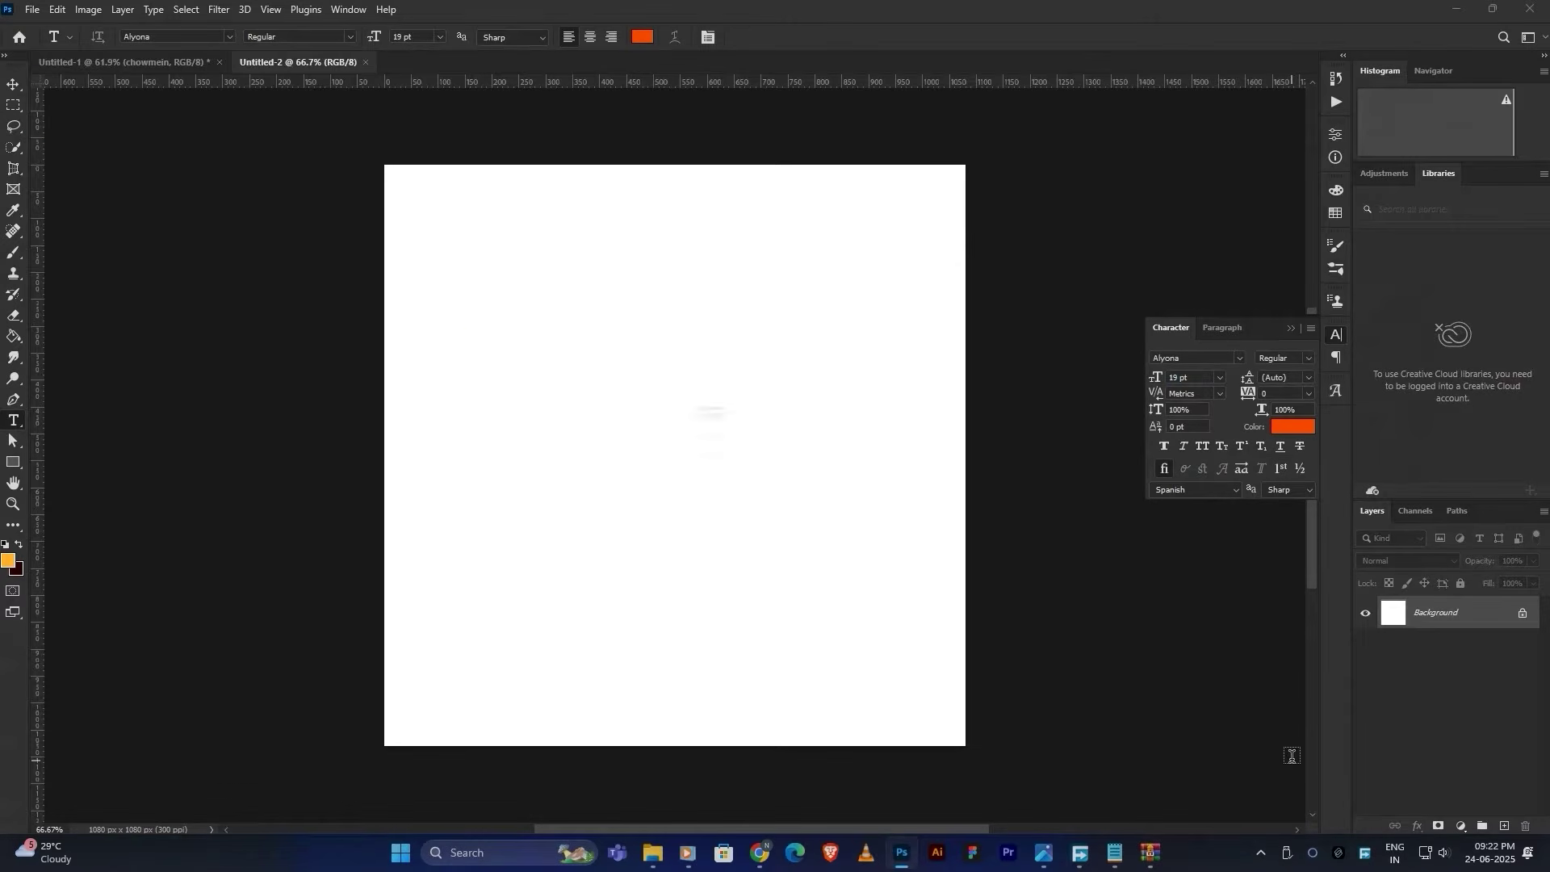
key("ctrl+0")
key("ctrl+0")
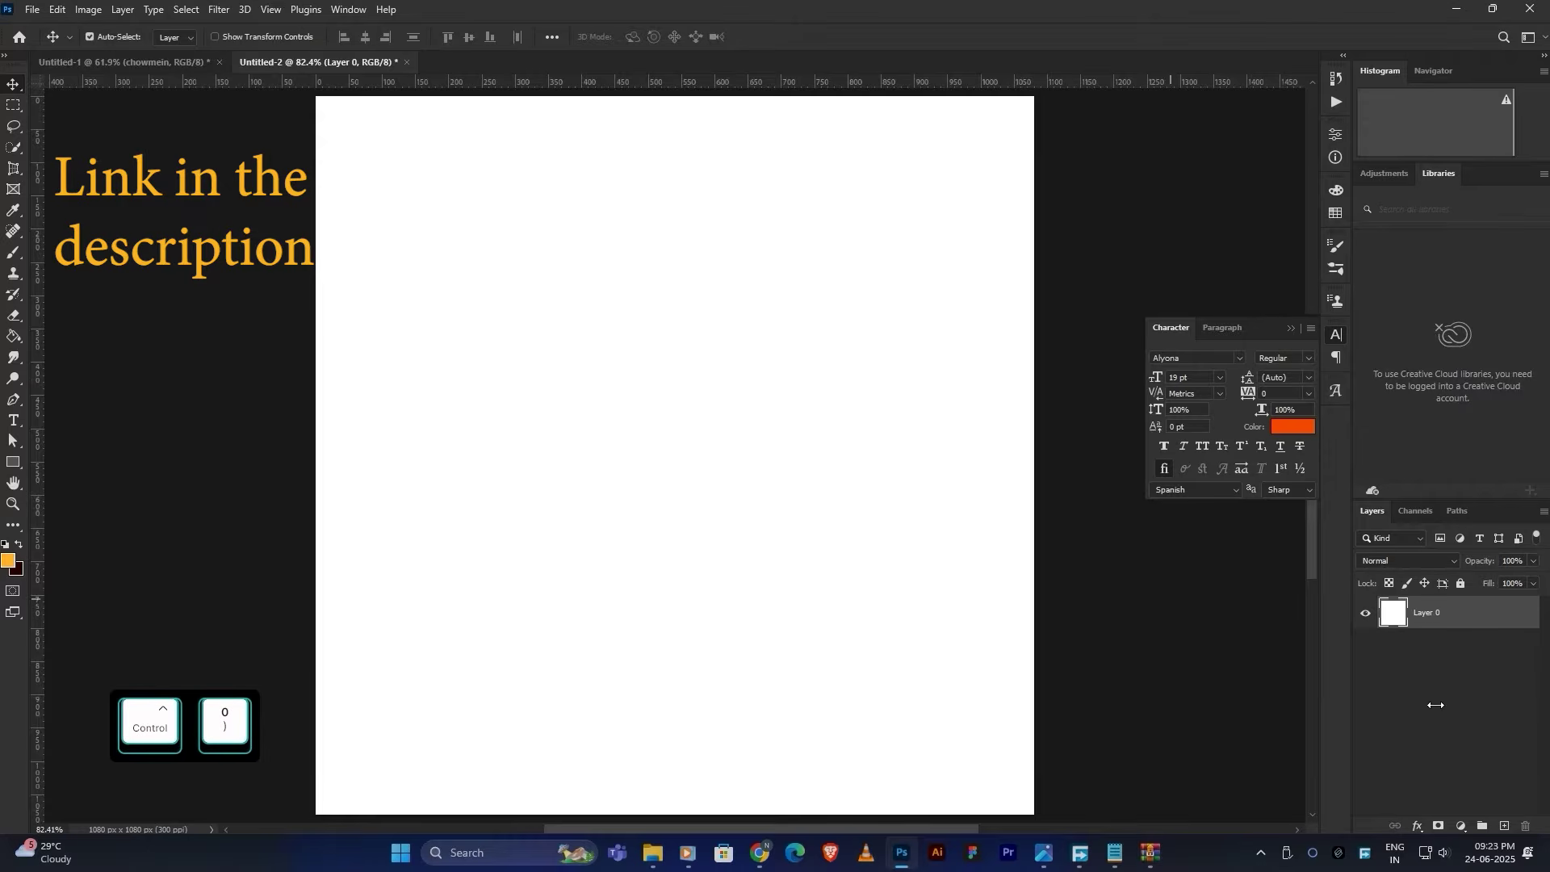
Step: Add a solid colour fill layer in #ffb027 above the white layer and set its opacity to 35%
left_click(1452, 825)
left_click(1474, 534)
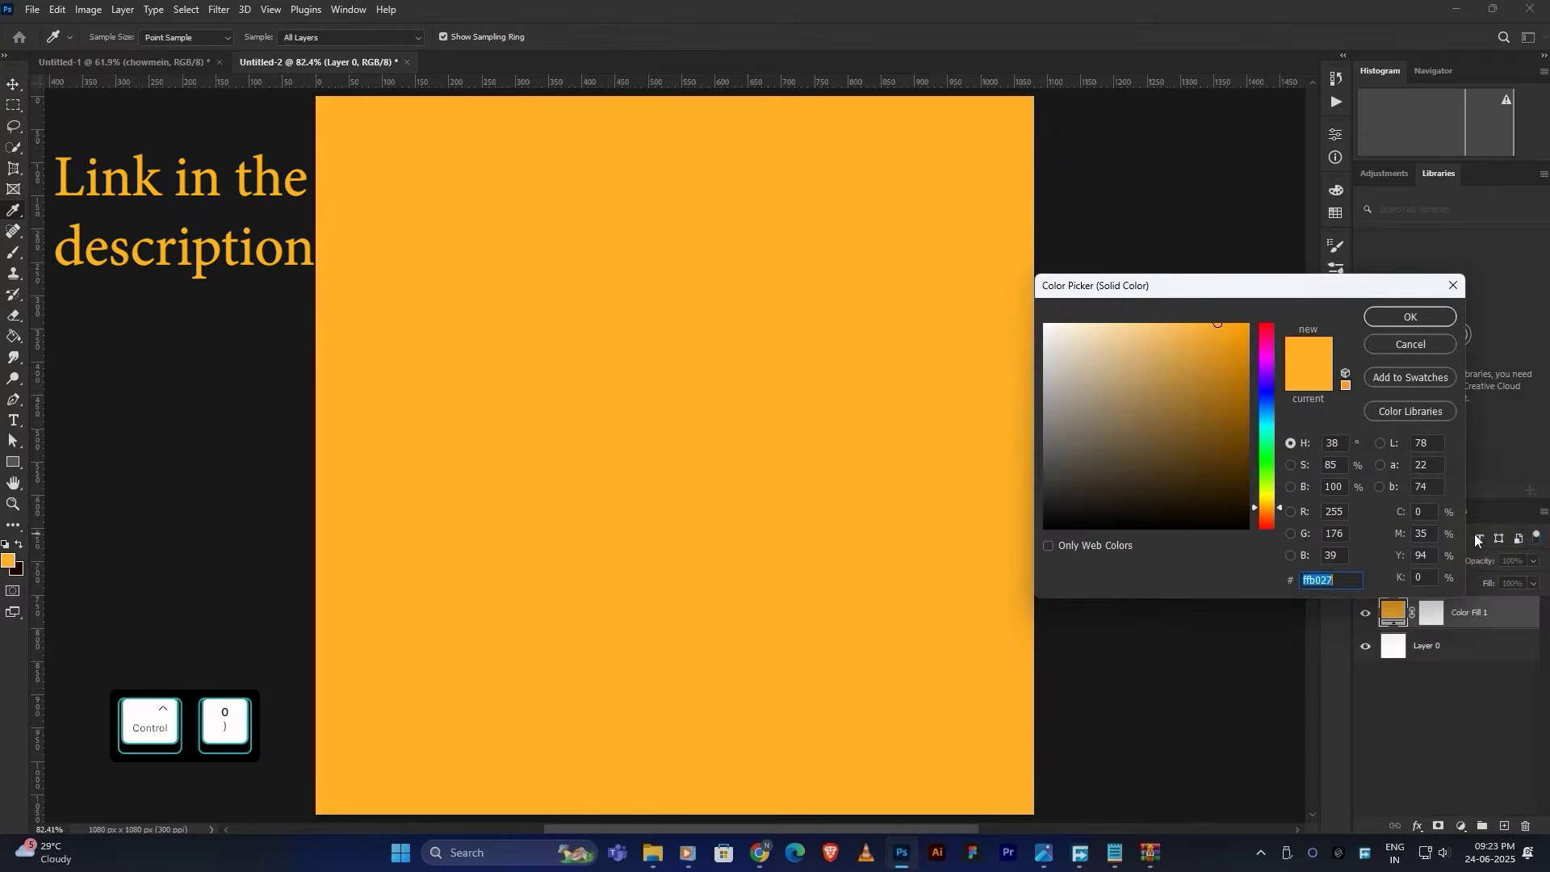
left_click(1381, 317)
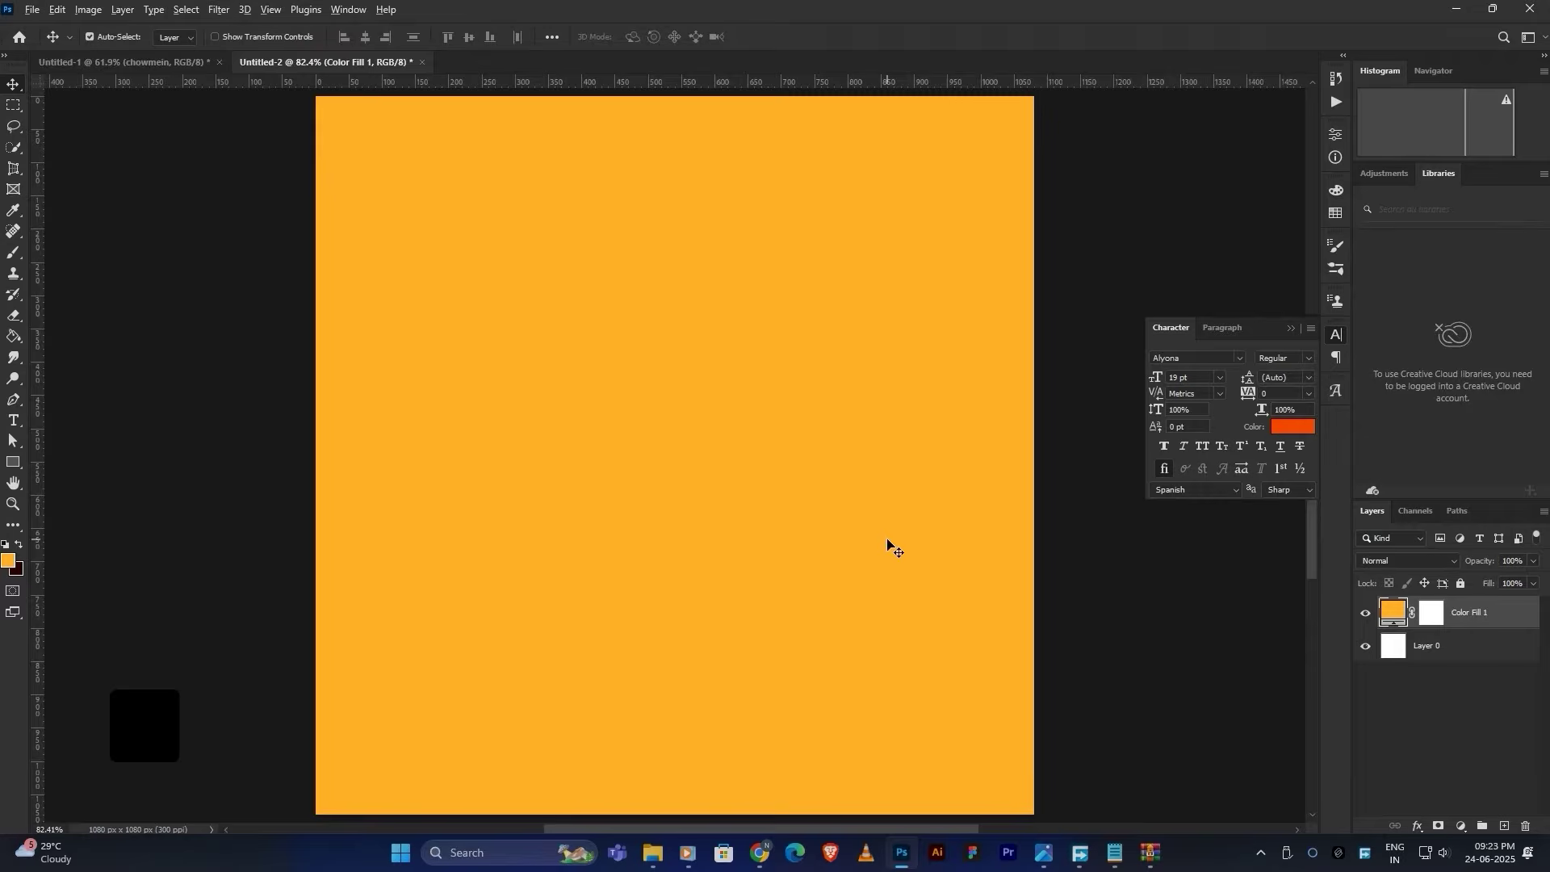
scroll(887, 539, "down", 3, "alt")
scroll(891, 541, "up", 1, "alt")
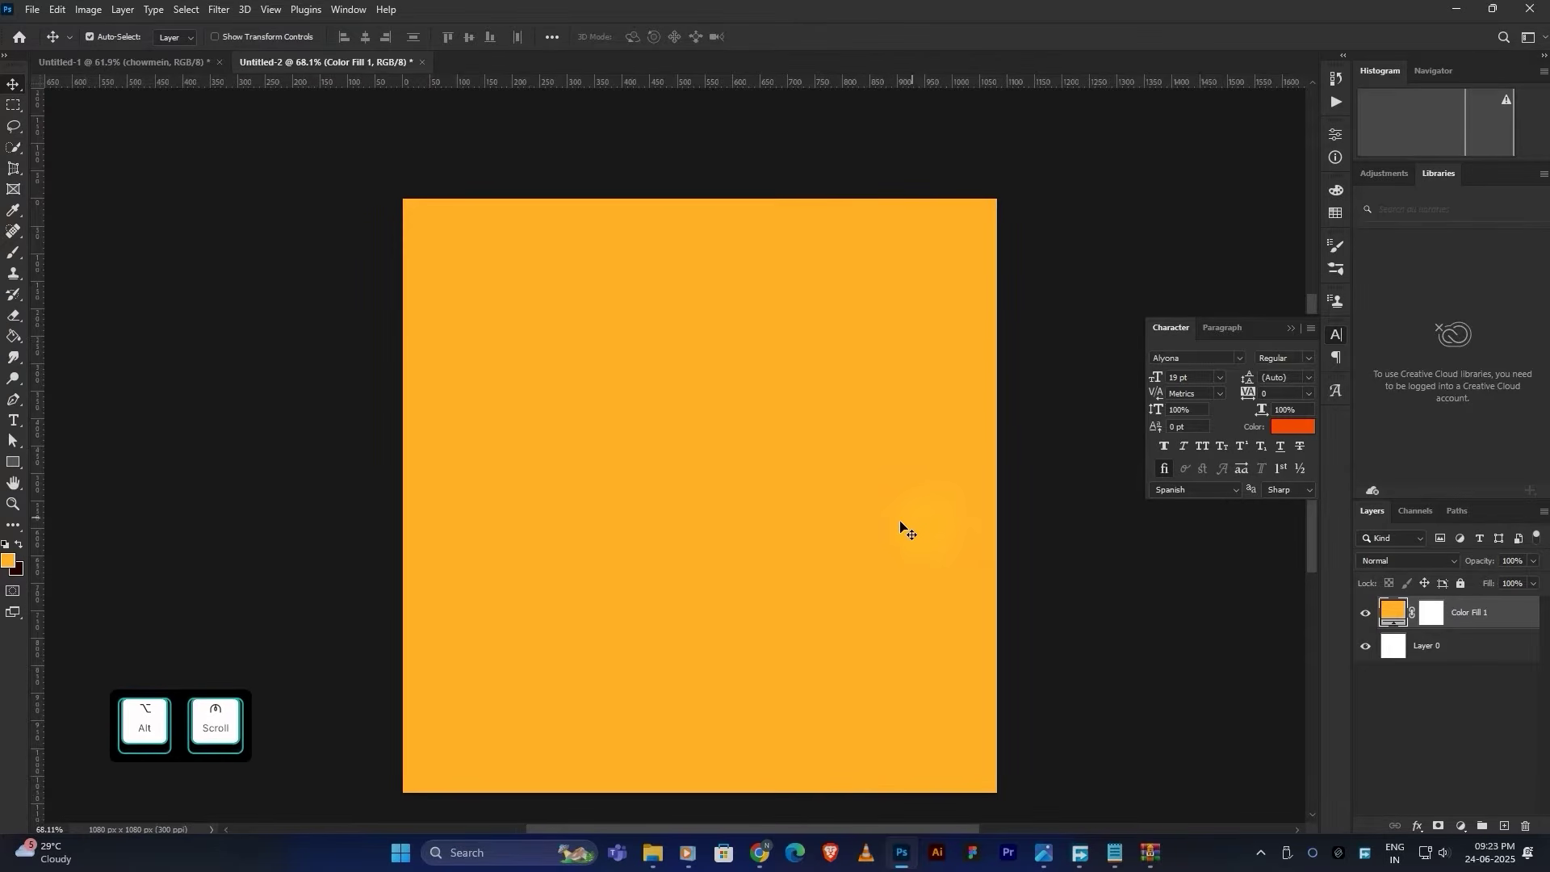
scroll(871, 528, "up", 1, "alt")
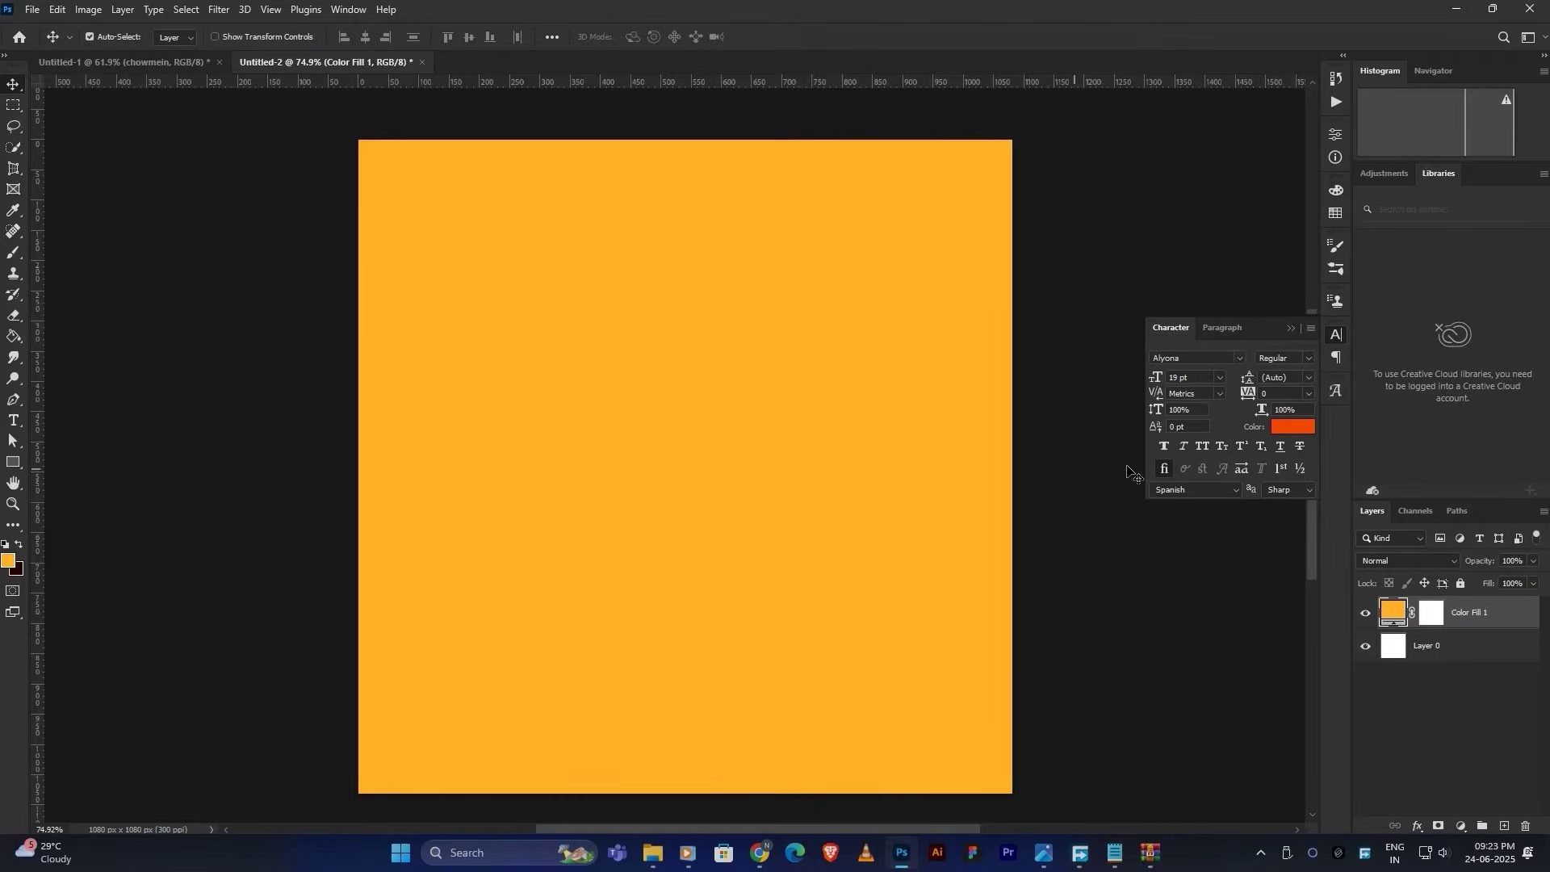
mouse_move(1480, 563)
left_mouse_down()
mouse_move(1492, 563)
mouse_move(1479, 563)
left_mouse_up()
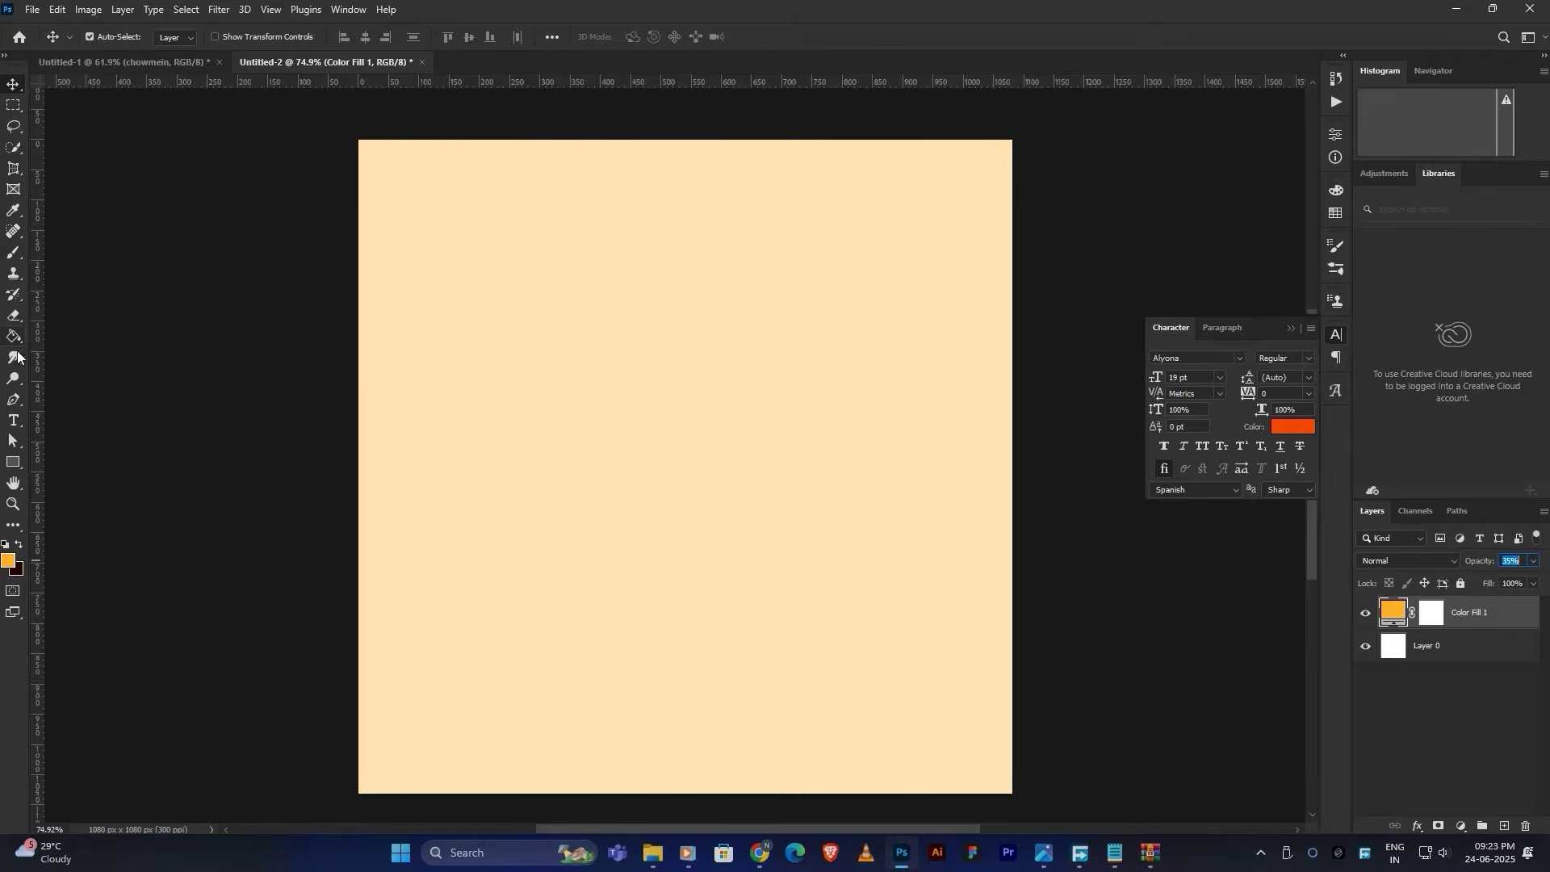
Step: Add the text "chowmein" in the upper part of the canvas, in the BAGOVICK font with All Caps
left_click(14, 422)
left_click(709, 312)
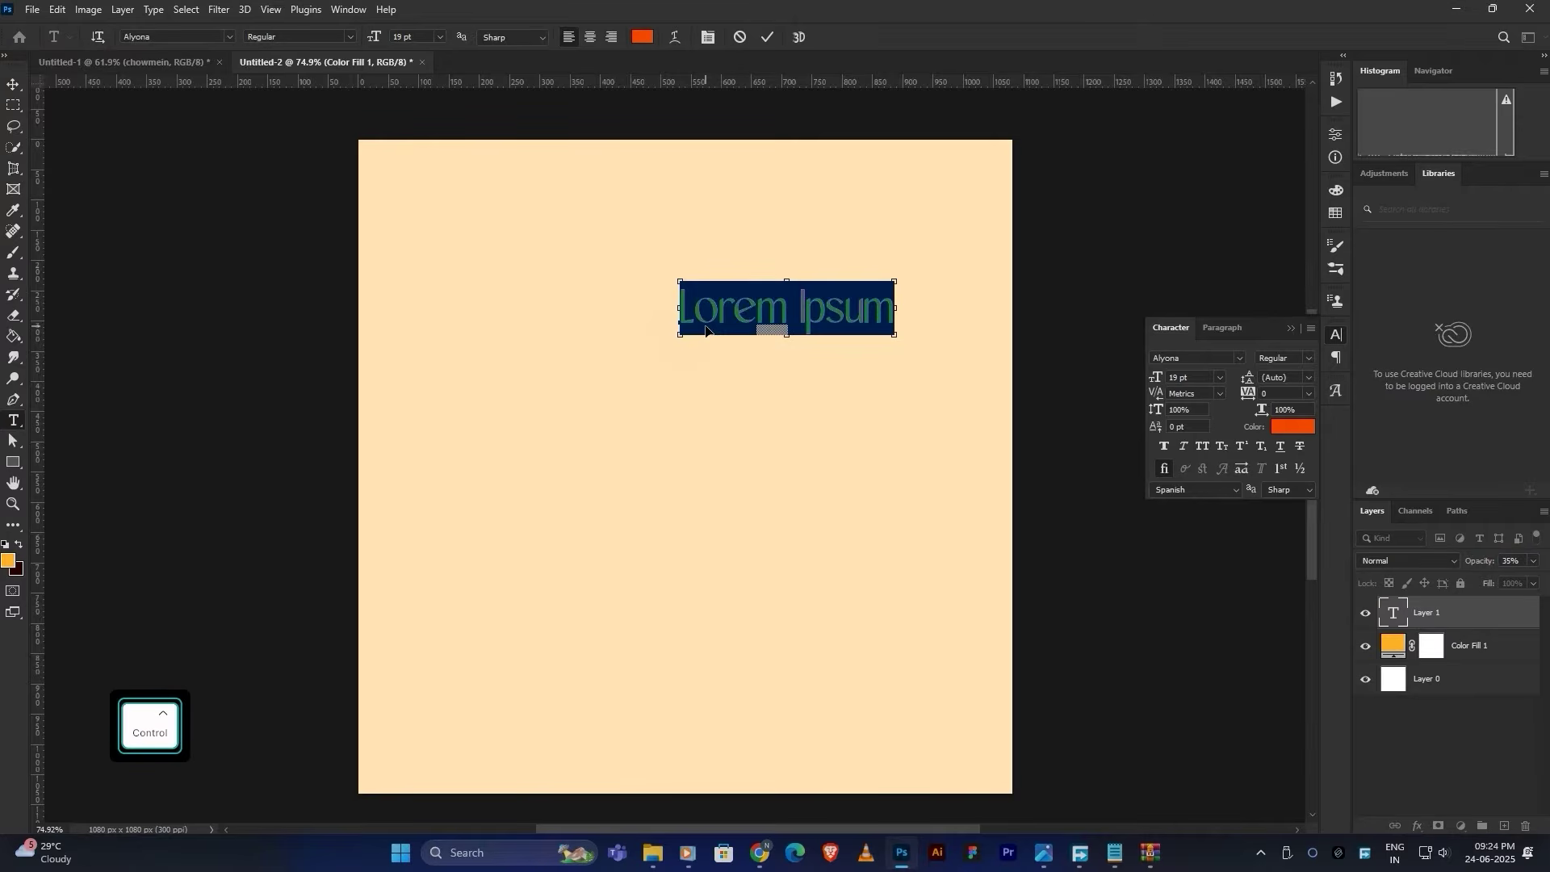
type("chowmein")
key("ctrl+a")
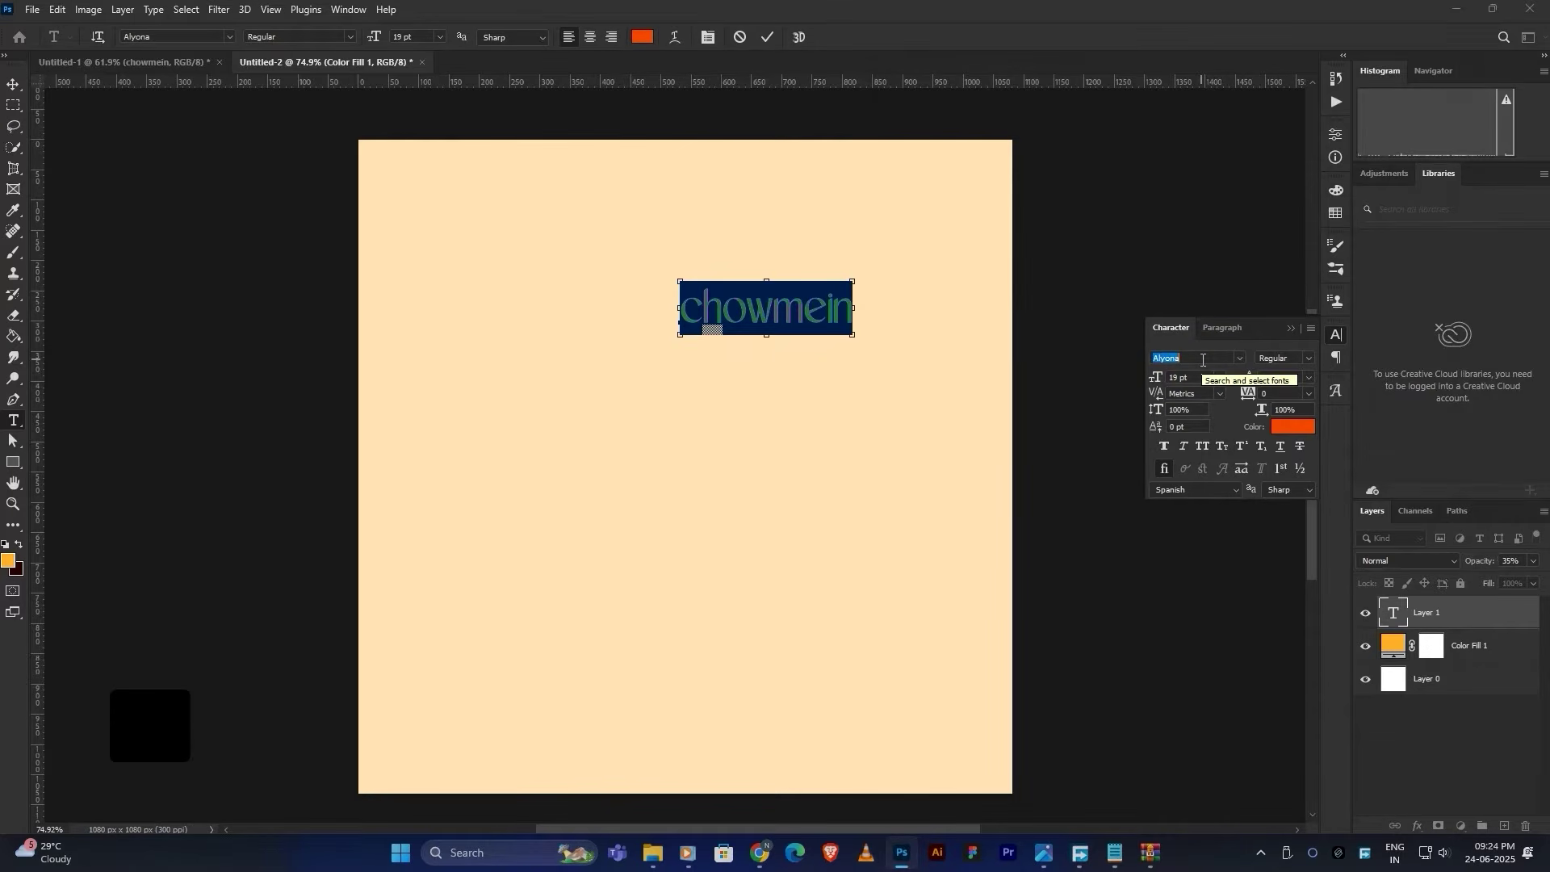
type("BAGOVICK")
left_click(1211, 408)
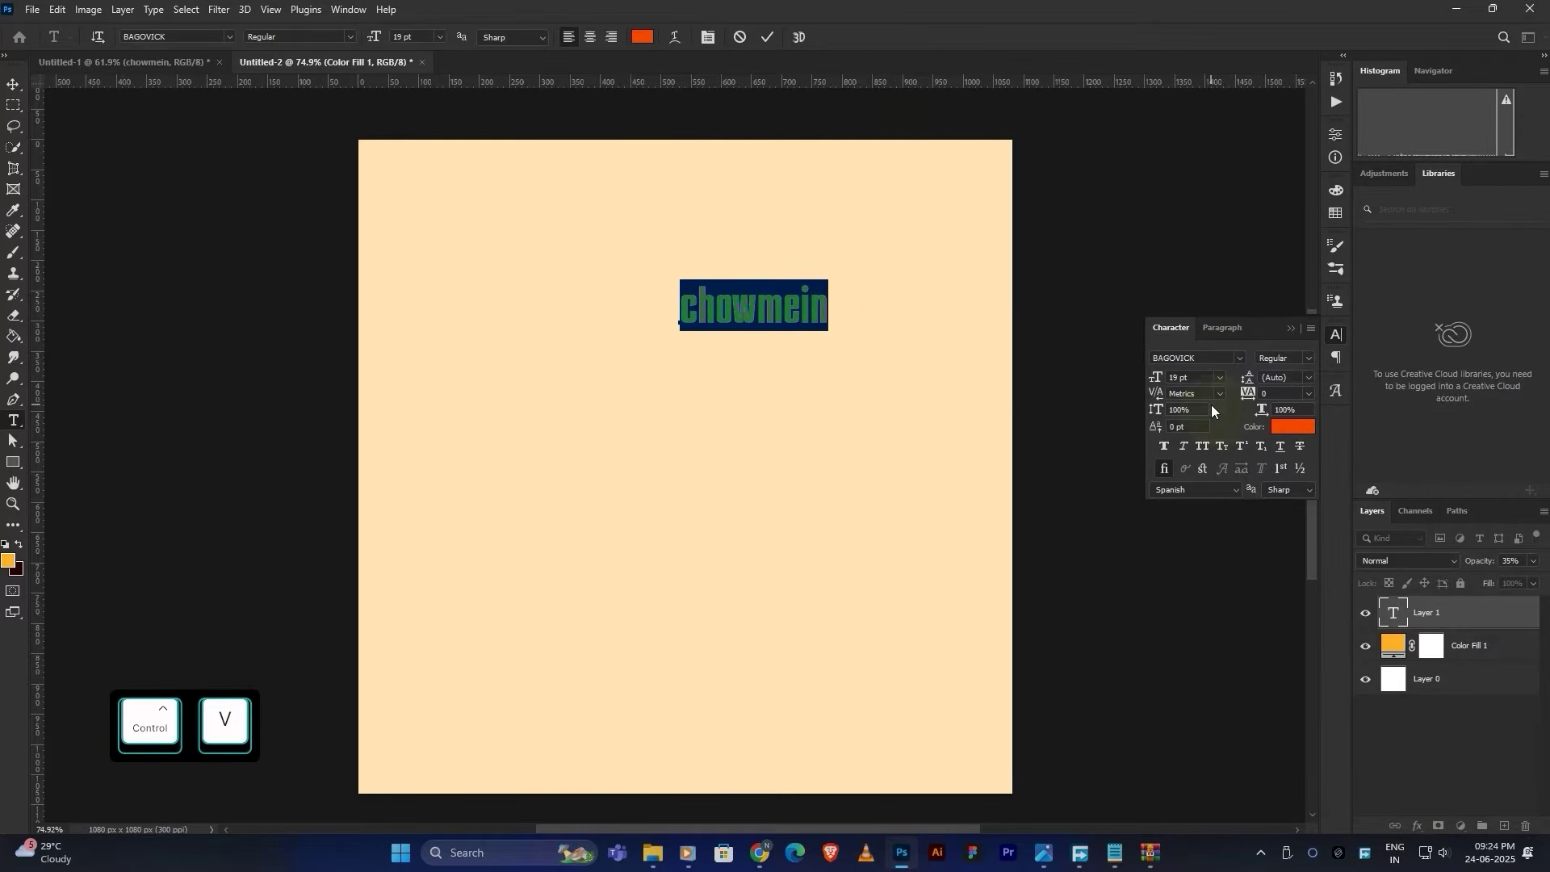
left_click(1202, 446)
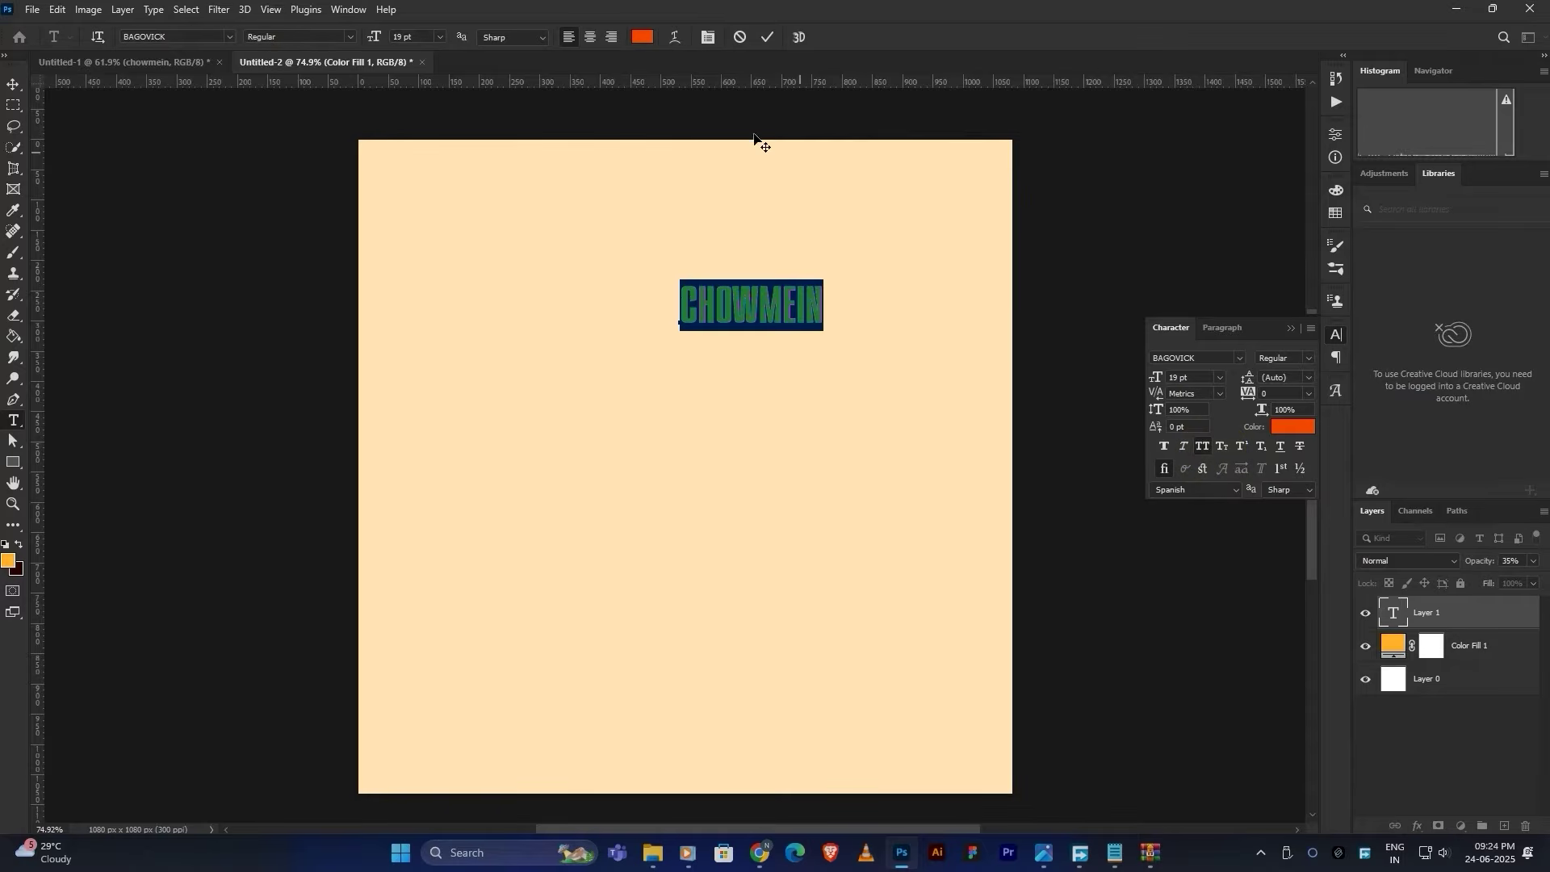
left_click(772, 36)
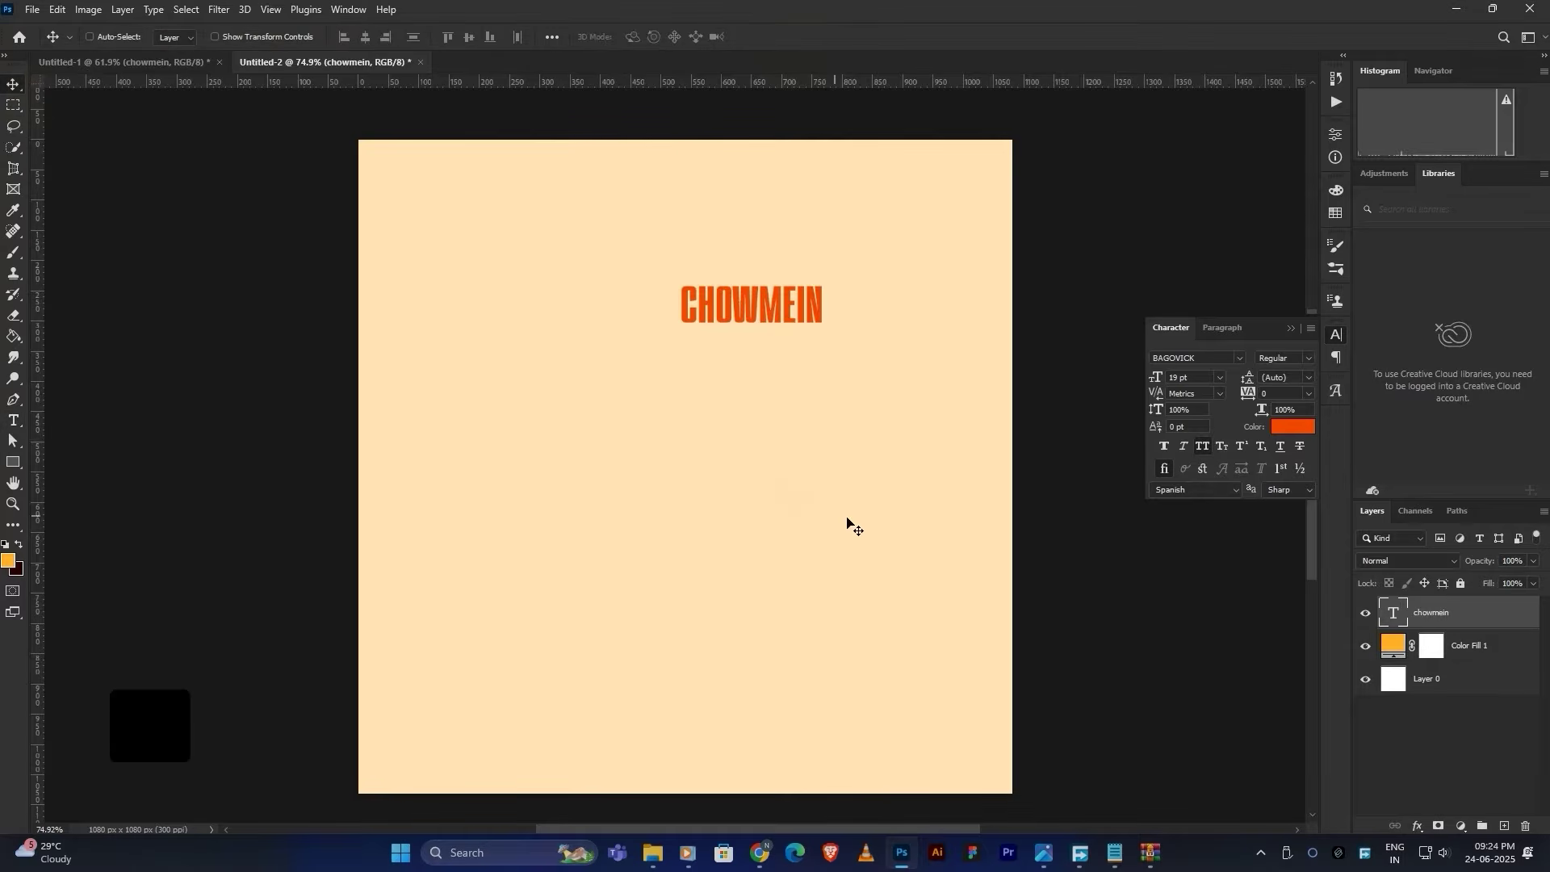
Step: Enlarge the CHOWMEIN text to about 49 pt and position it in the upper-right corner of the canvas
key("ctrl+t")
left_click_drag(822, 329, 948, 348)
left_click_drag(861, 307, 915, 216)
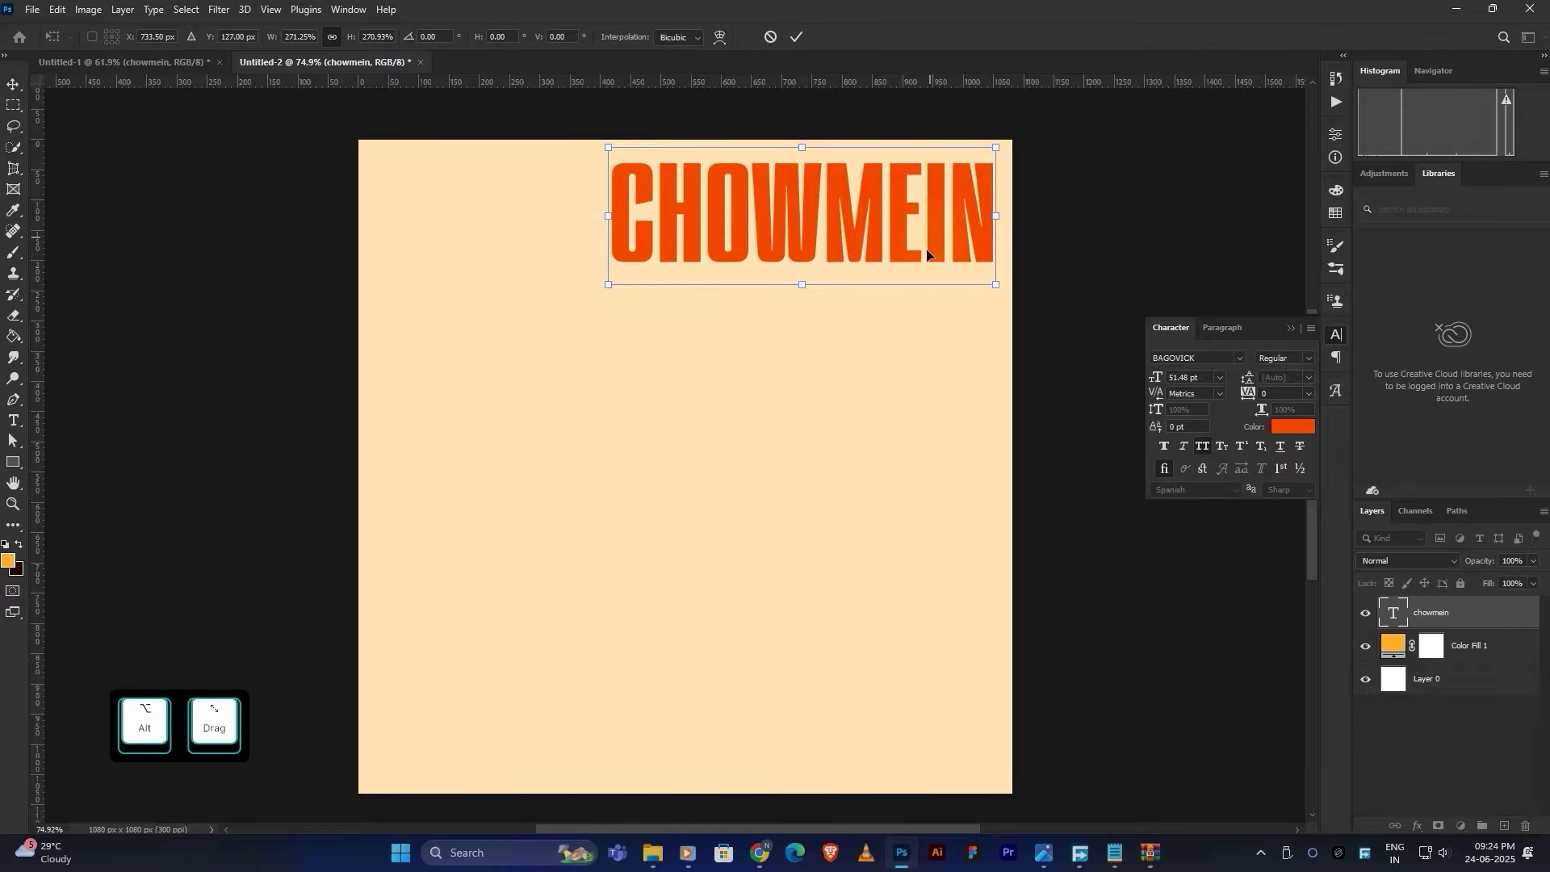
left_click_drag(995, 284, 975, 240)
left_click(798, 37)
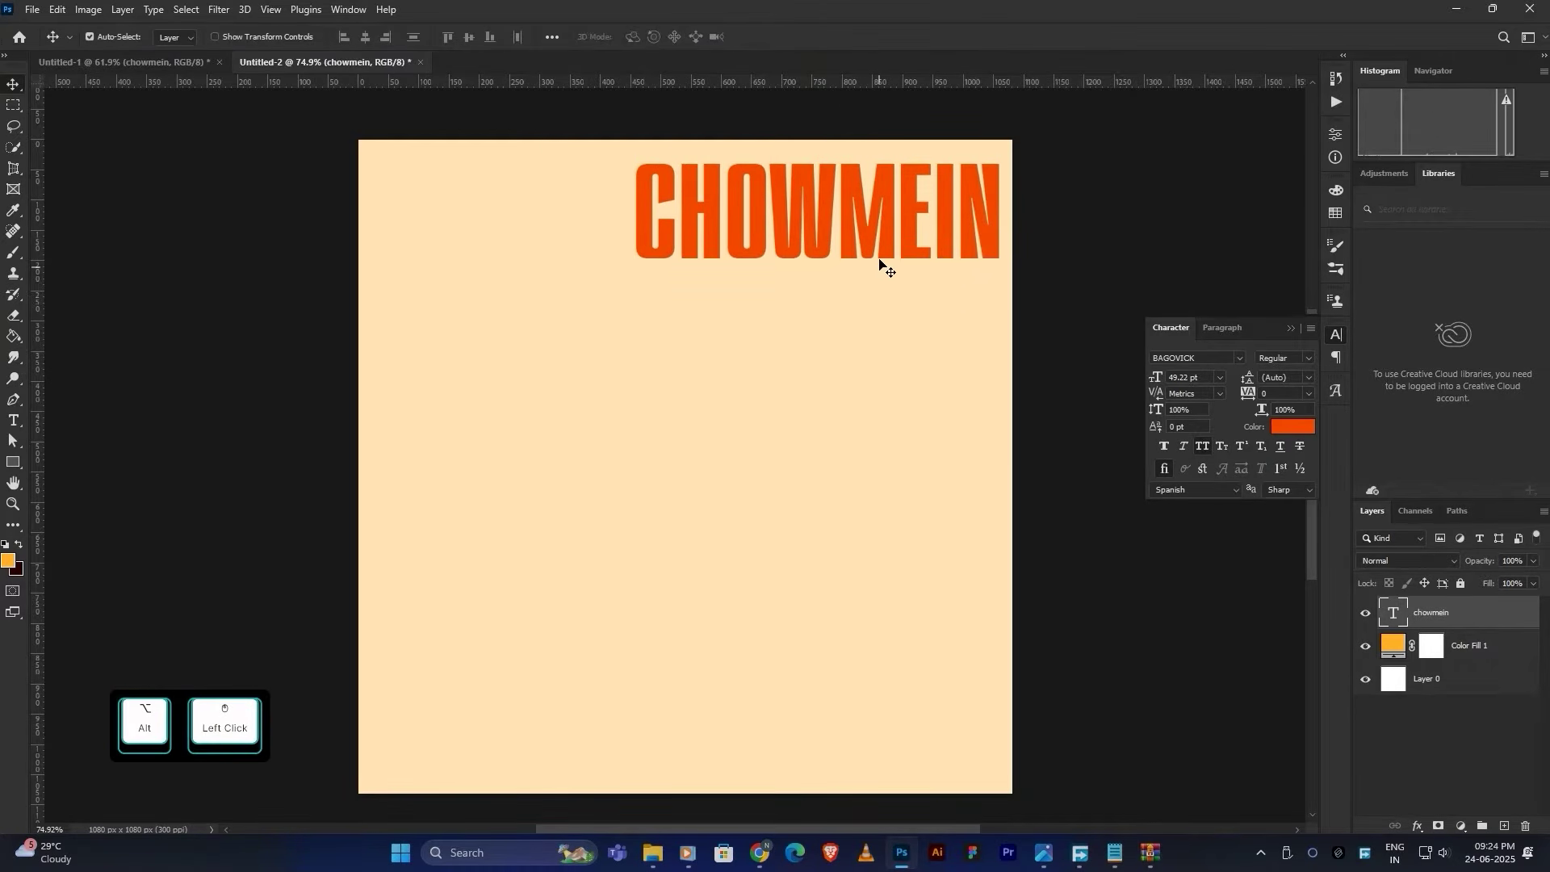
Step: Duplicate the CHOWMEIN text downward into six evenly stacked rows and group all the text layers as "bg"
left_click_drag(891, 214, 904, 705)
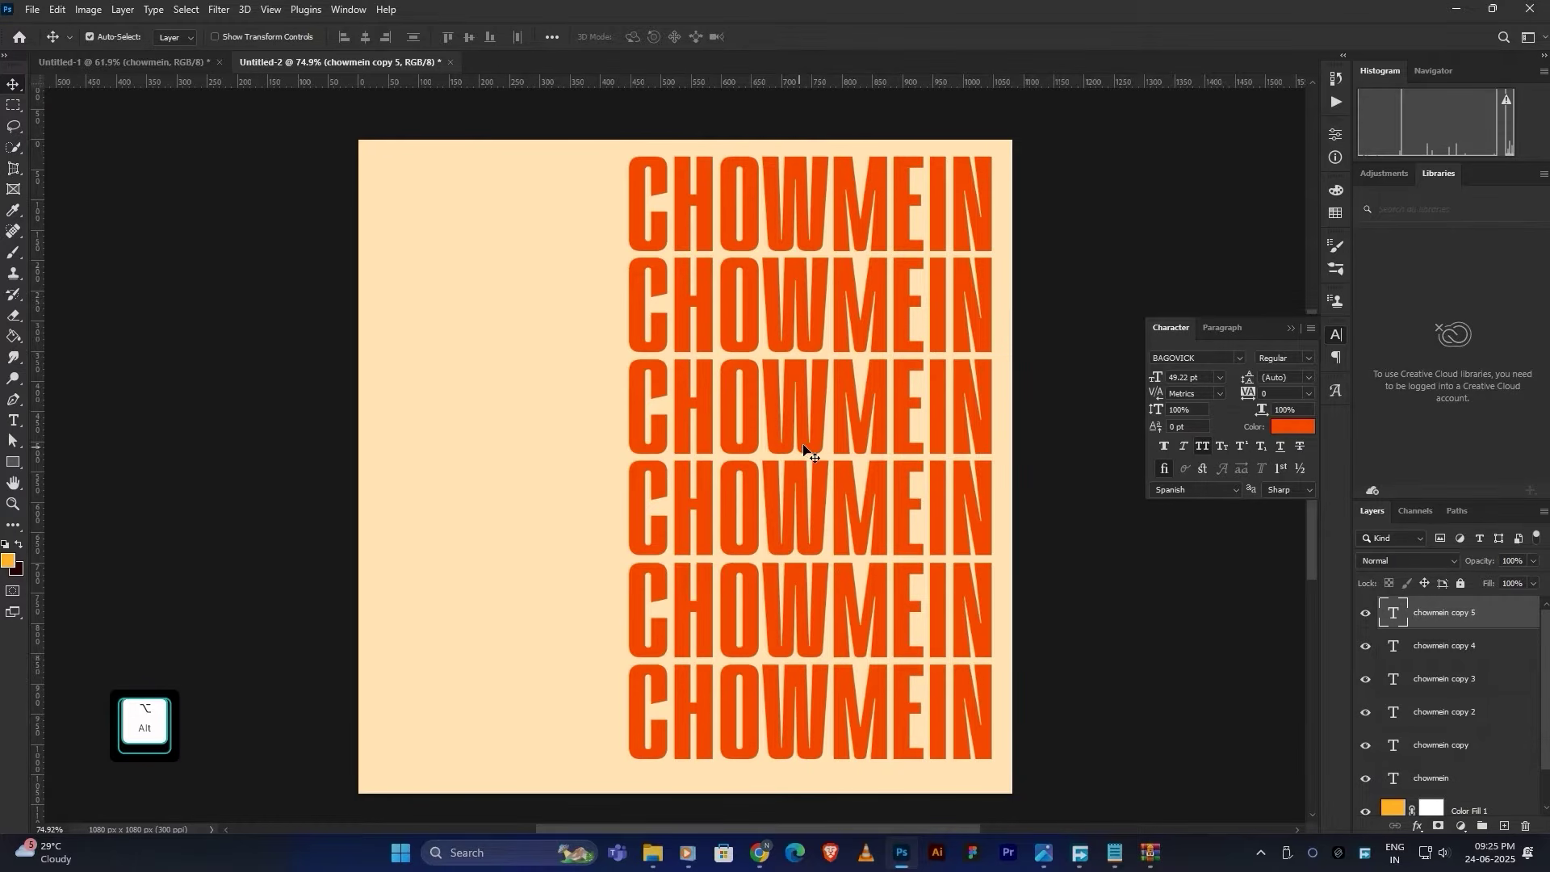
left_click(1456, 779)
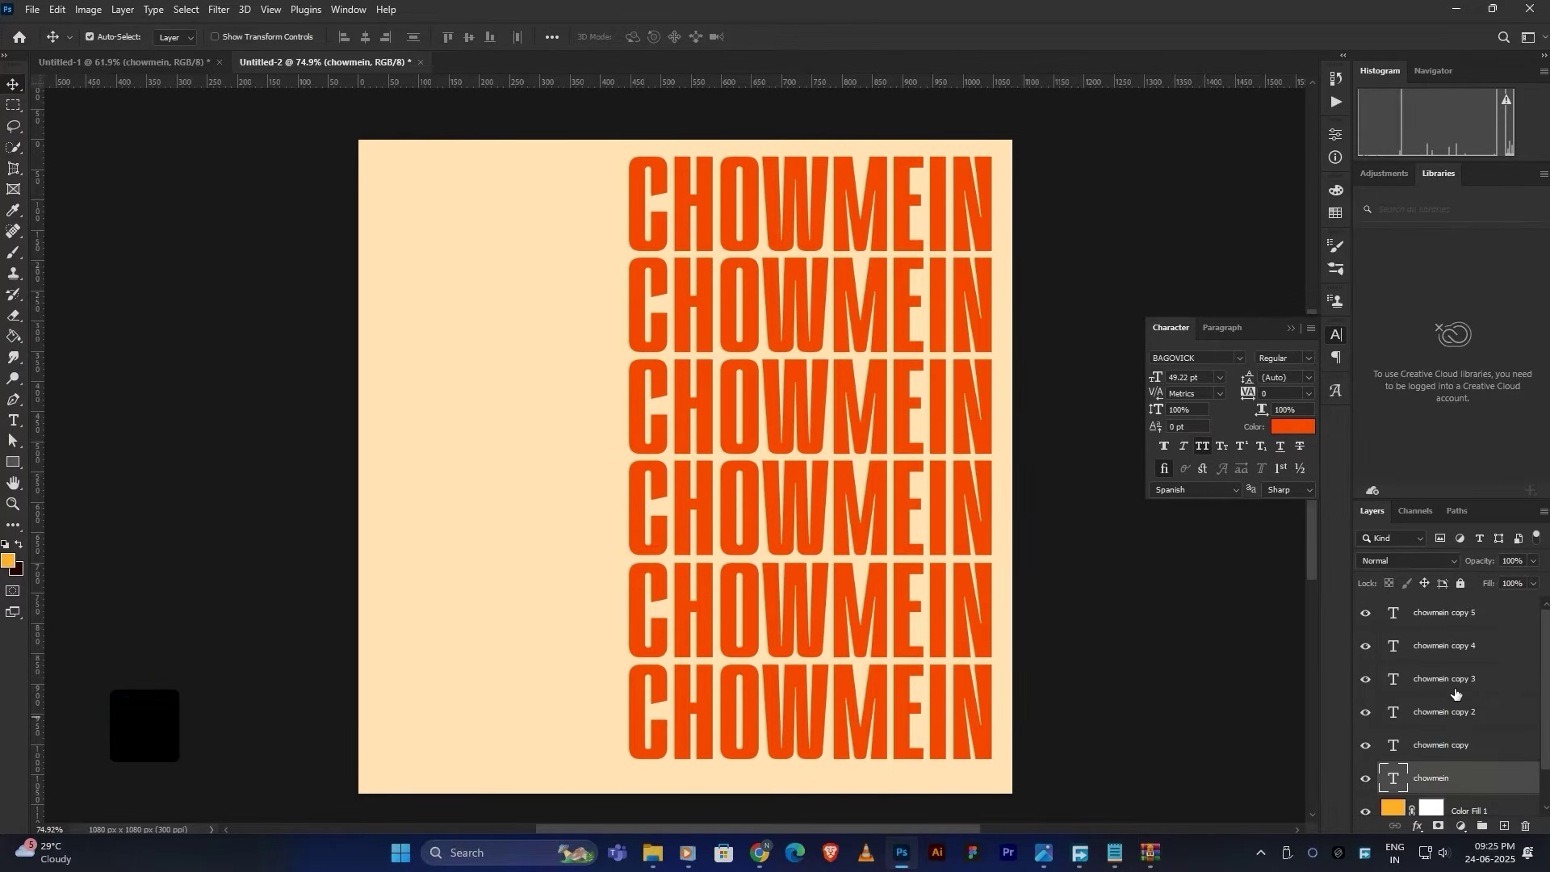
left_click(1461, 612, "shift")
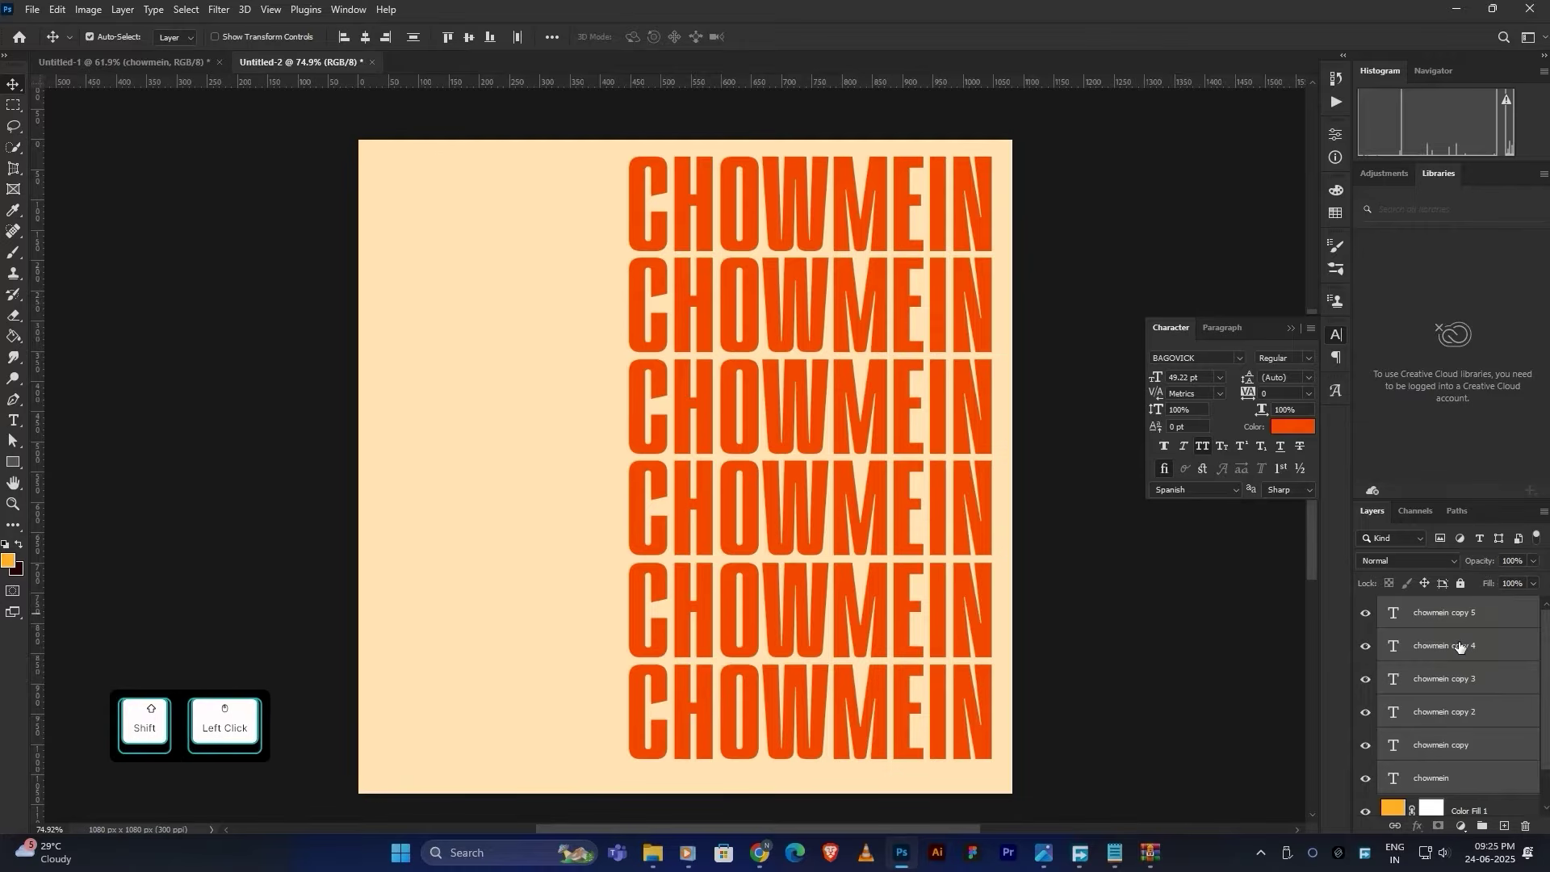
key("ctrl+g")
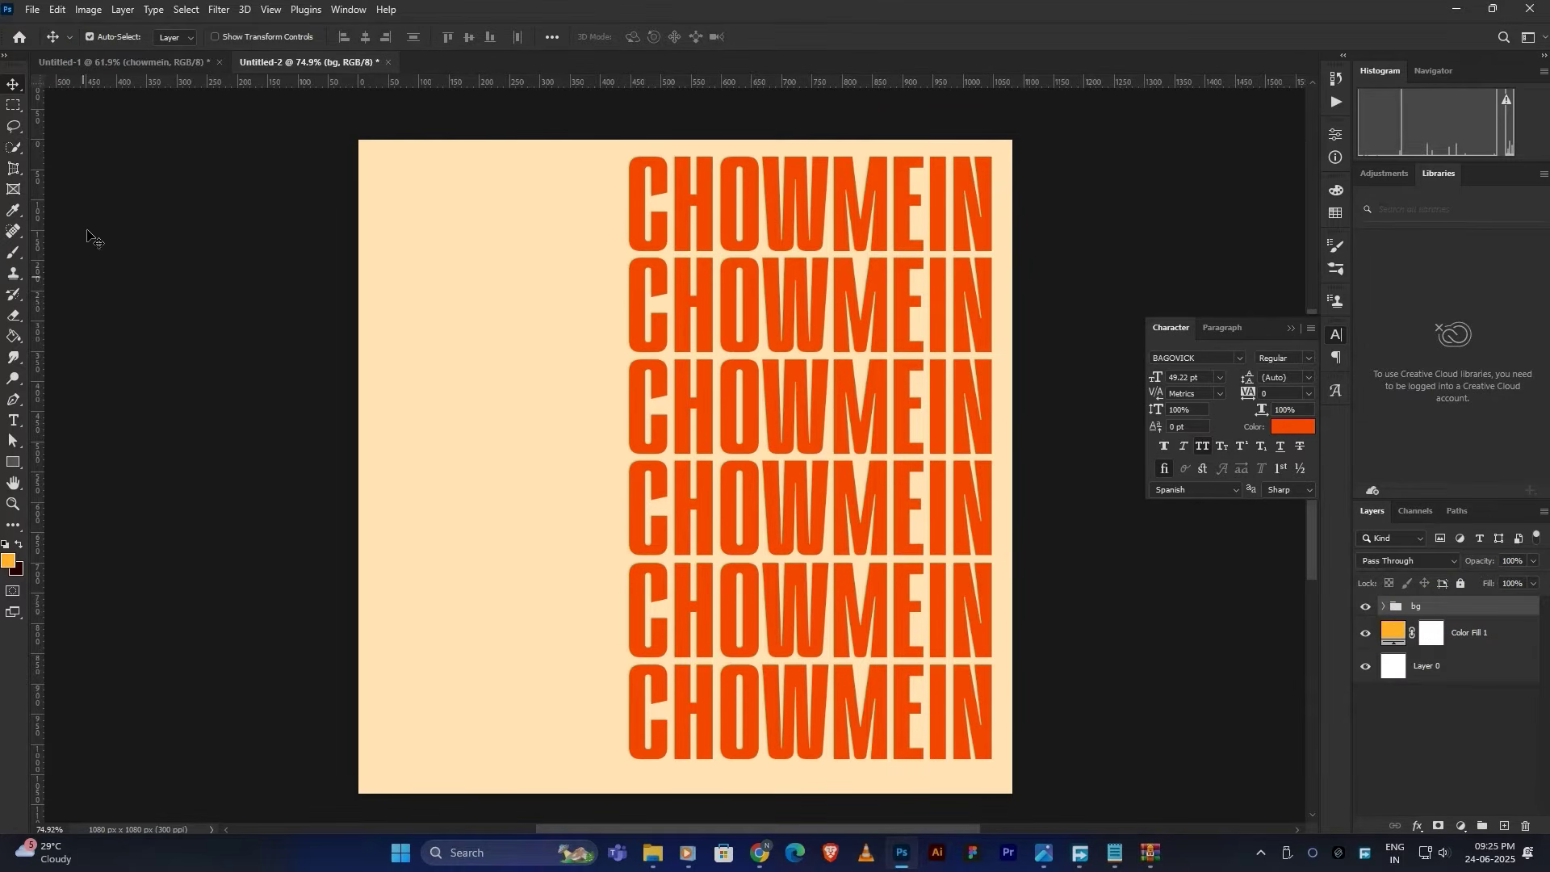
Step: Skew the bg text group vertically so its rows slope upward to the right
key("ctrl+t")
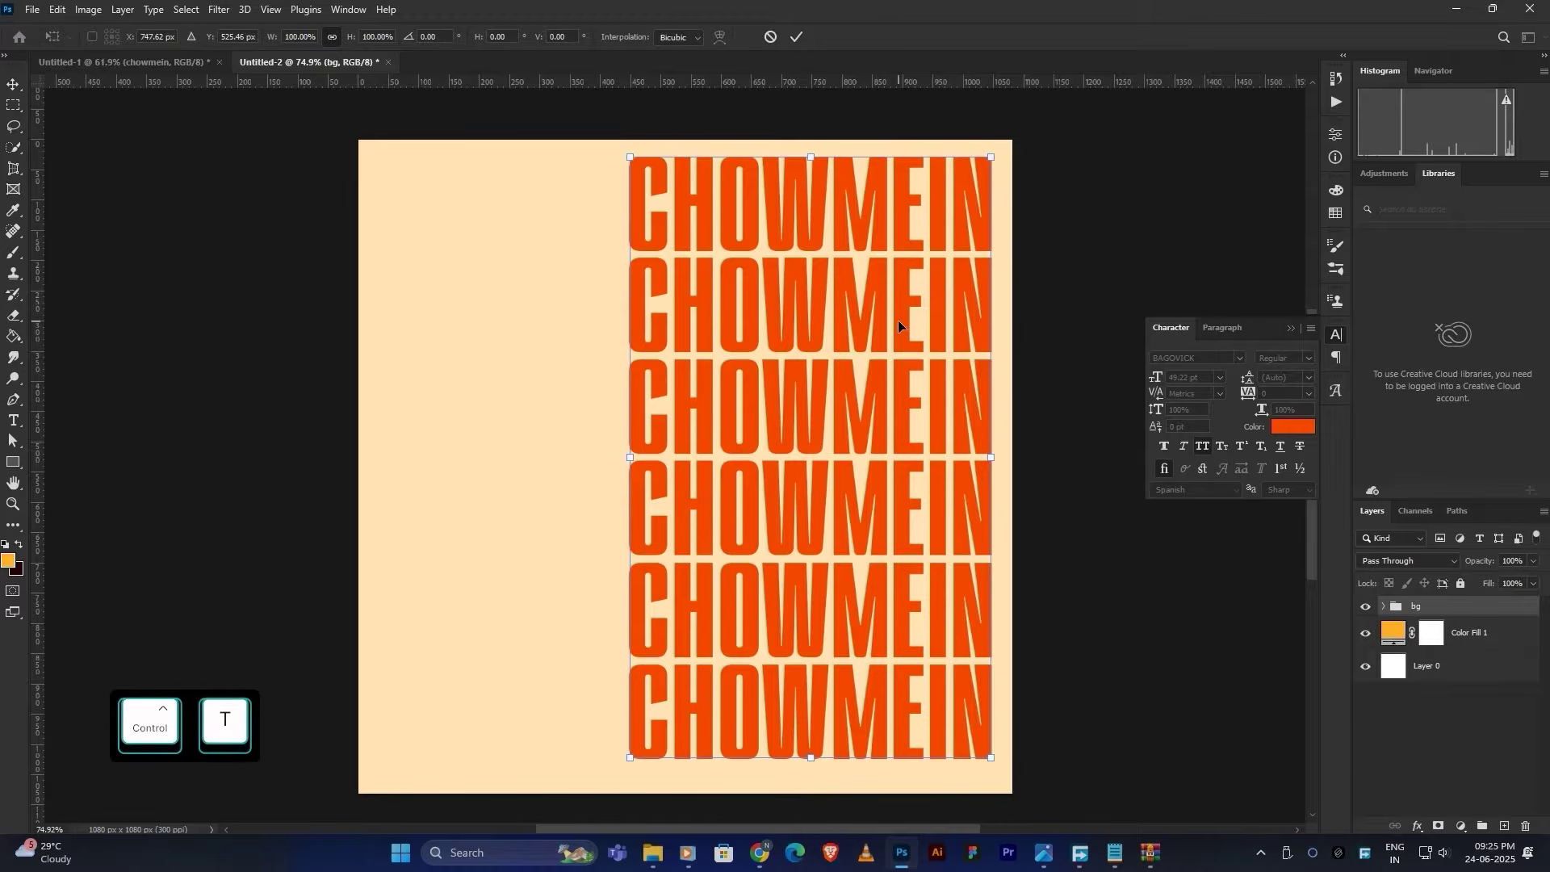
right_click(918, 252)
left_click(952, 311)
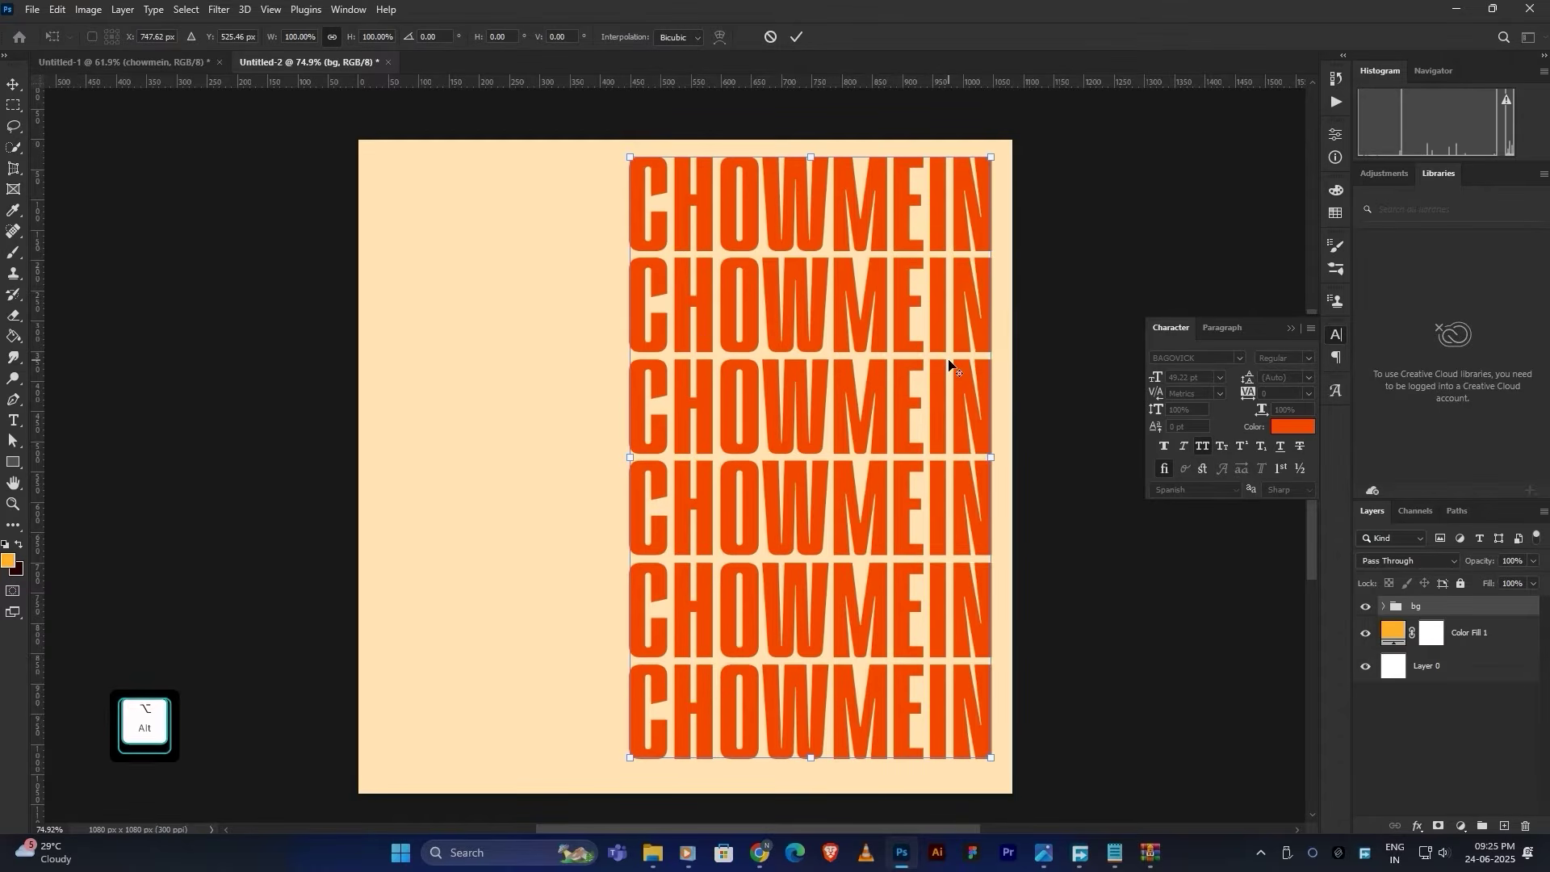
scroll(989, 640, "down", 2)
left_click_drag(989, 641, 993, 571)
left_click_drag(906, 496, 917, 550)
left_click(791, 38)
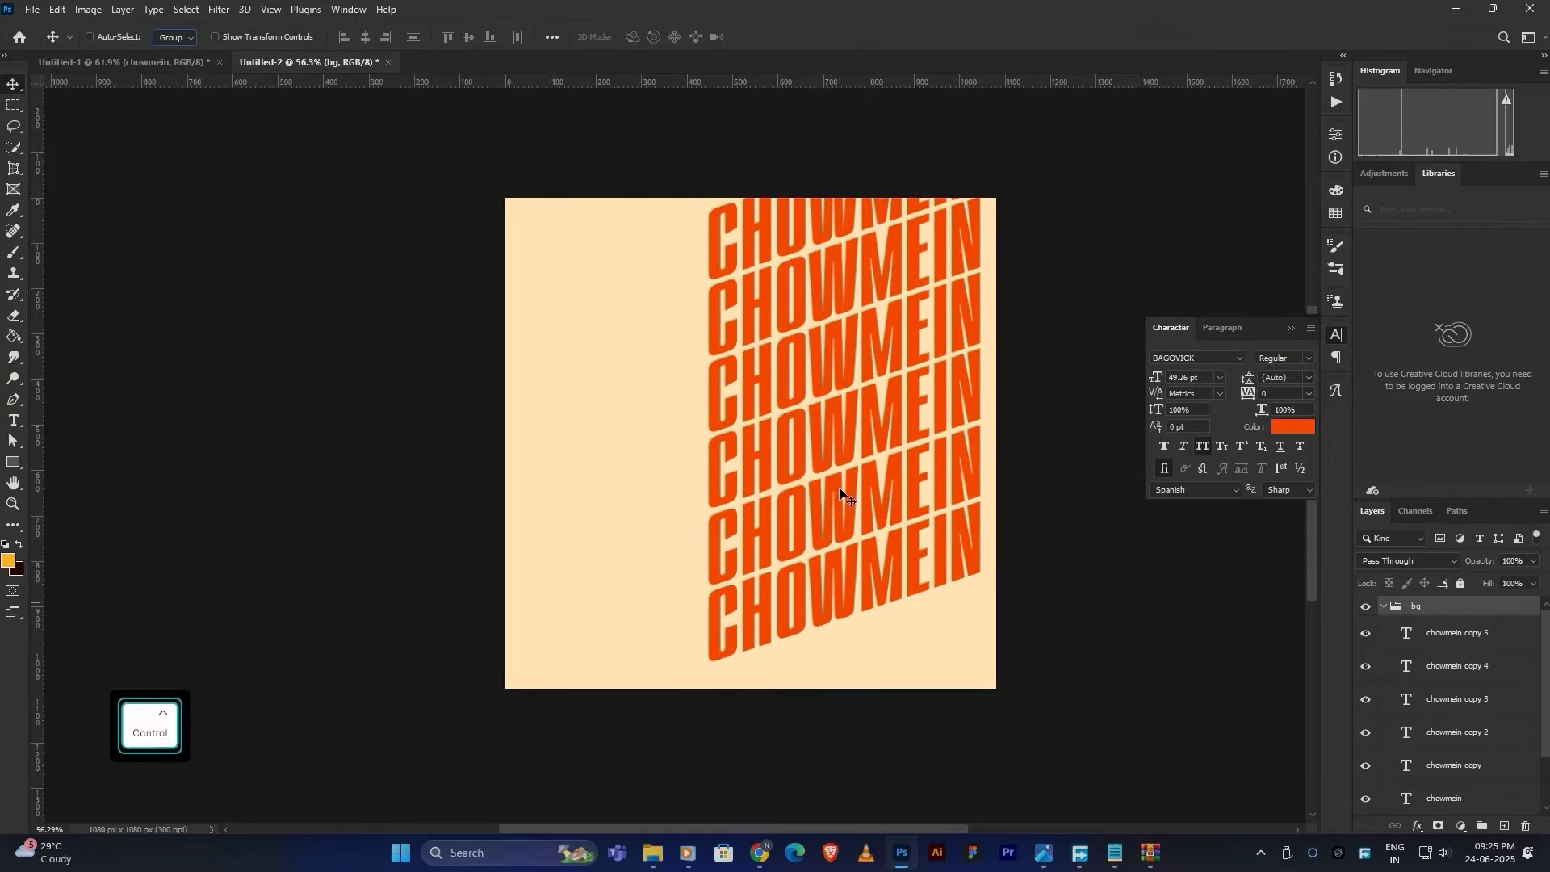
Step: Enlarge the bg text group to about 66 pt type and position it so it overflows the canvas's right half
key("ctrl+t")
scroll(928, 393, "down", 2)
left_click_drag(928, 393, 925, 423)
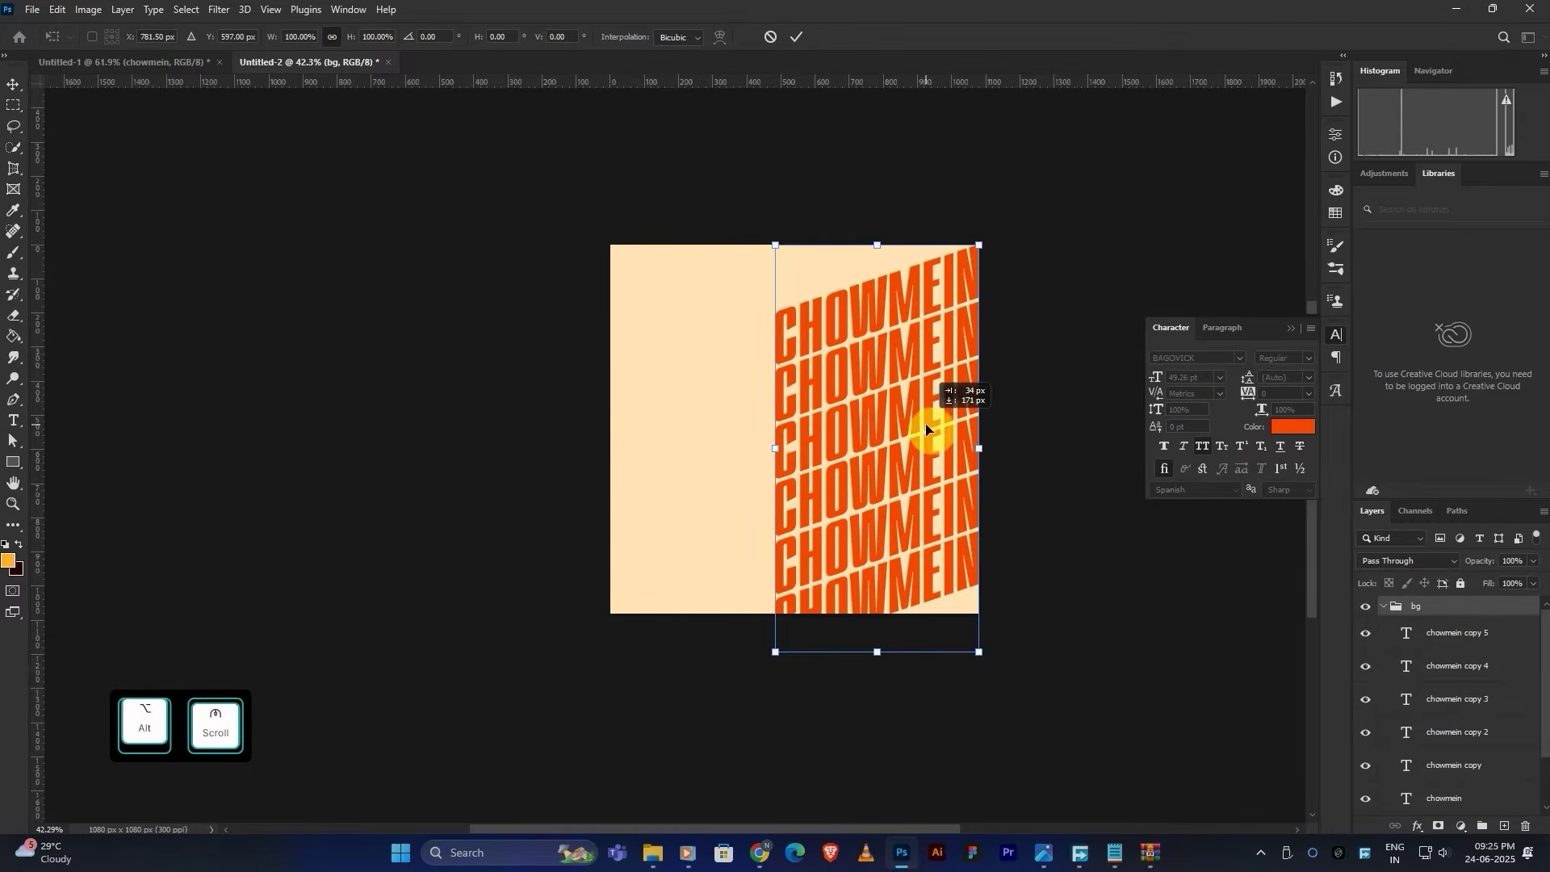
left_click_drag(979, 202, 991, 217)
left_click_drag(928, 319, 935, 279)
left_click_drag(1005, 179, 1055, 156)
left_click_drag(984, 234, 1017, 234)
left_click(796, 37)
scroll(834, 371, "up", 4)
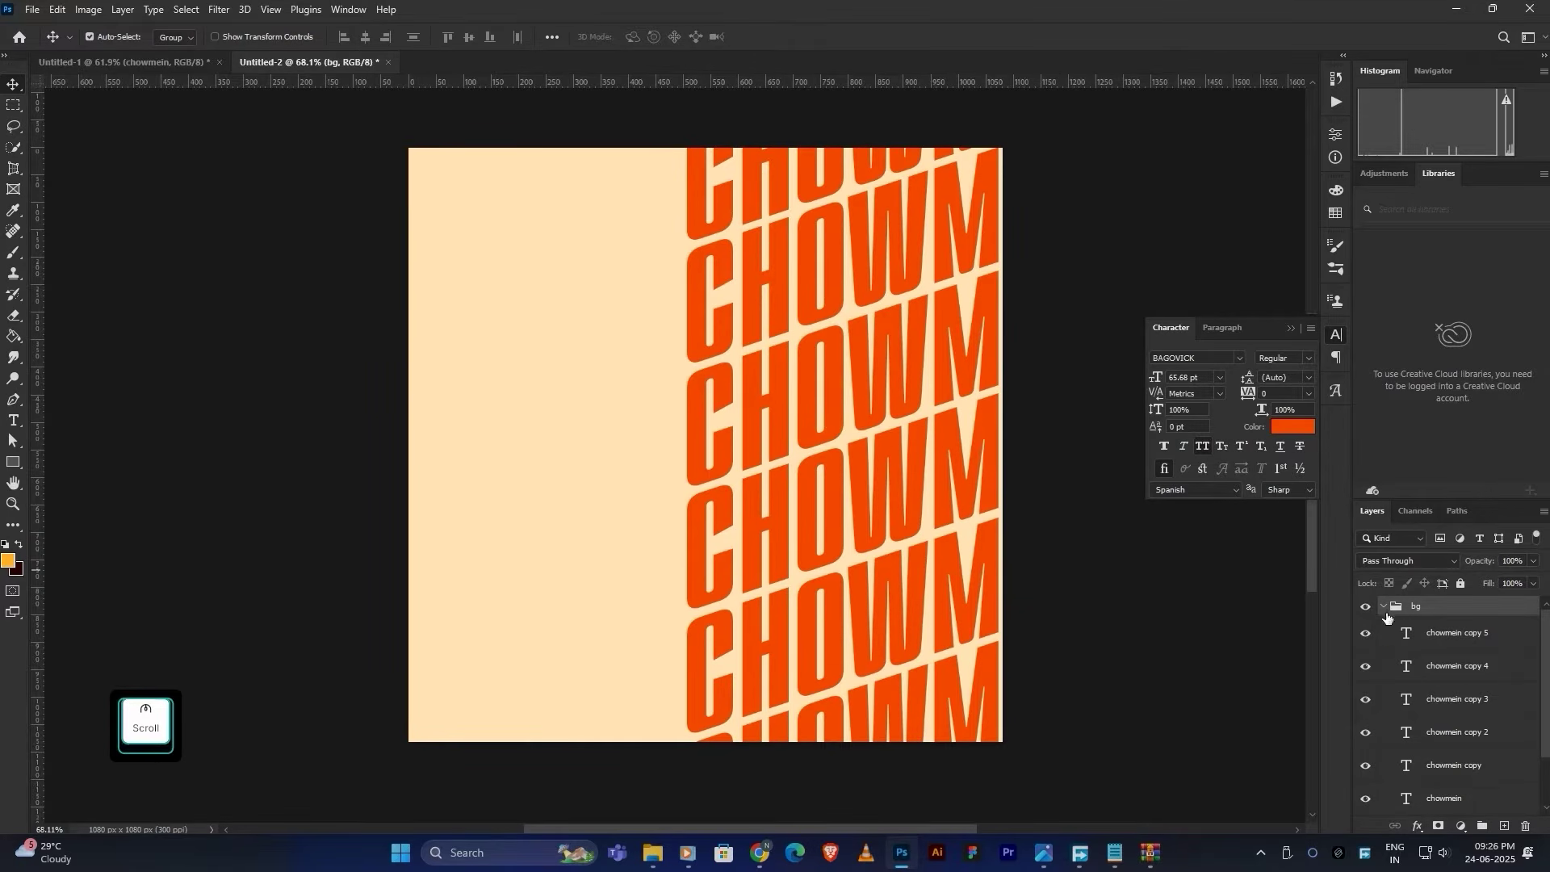
Step: Collapse the bg group, set its opacity to 40% and deselect it
left_click(1384, 607)
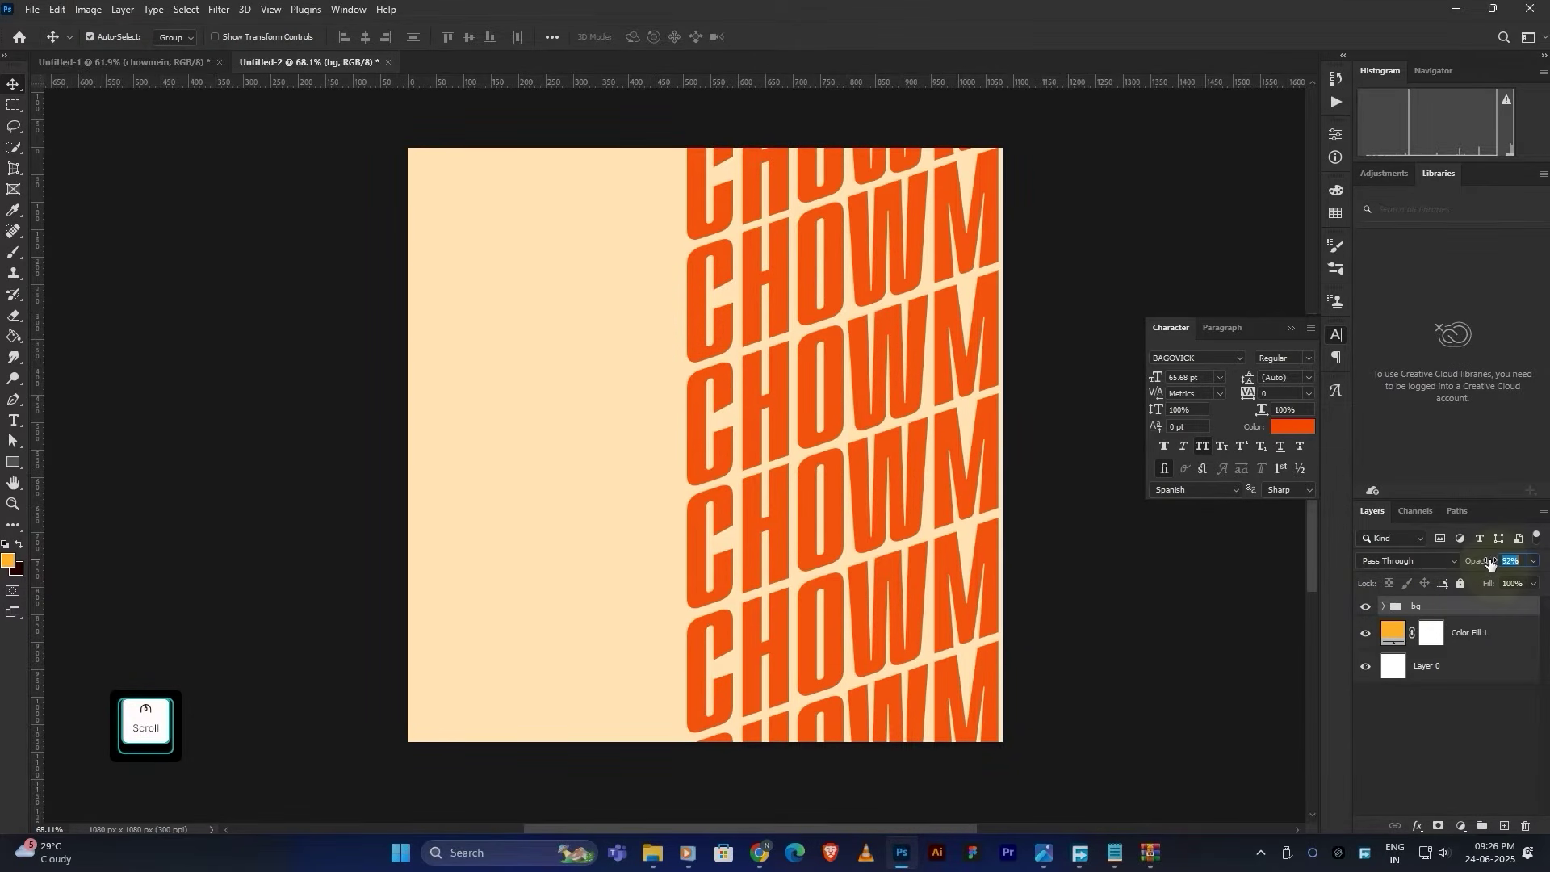
left_click_drag(1485, 562, 1471, 567)
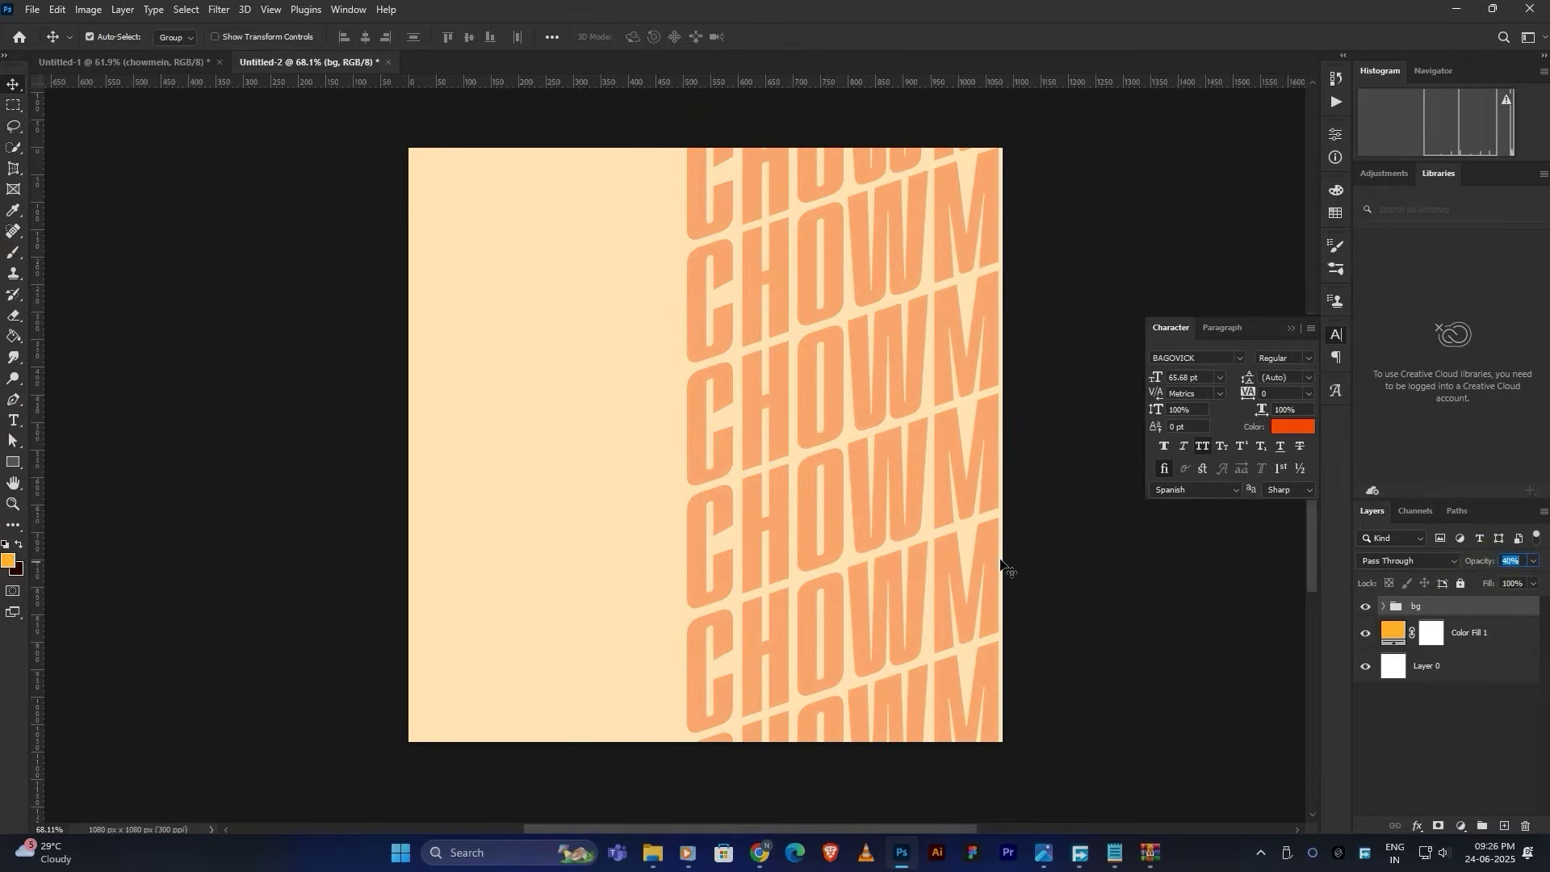
left_click(266, 497)
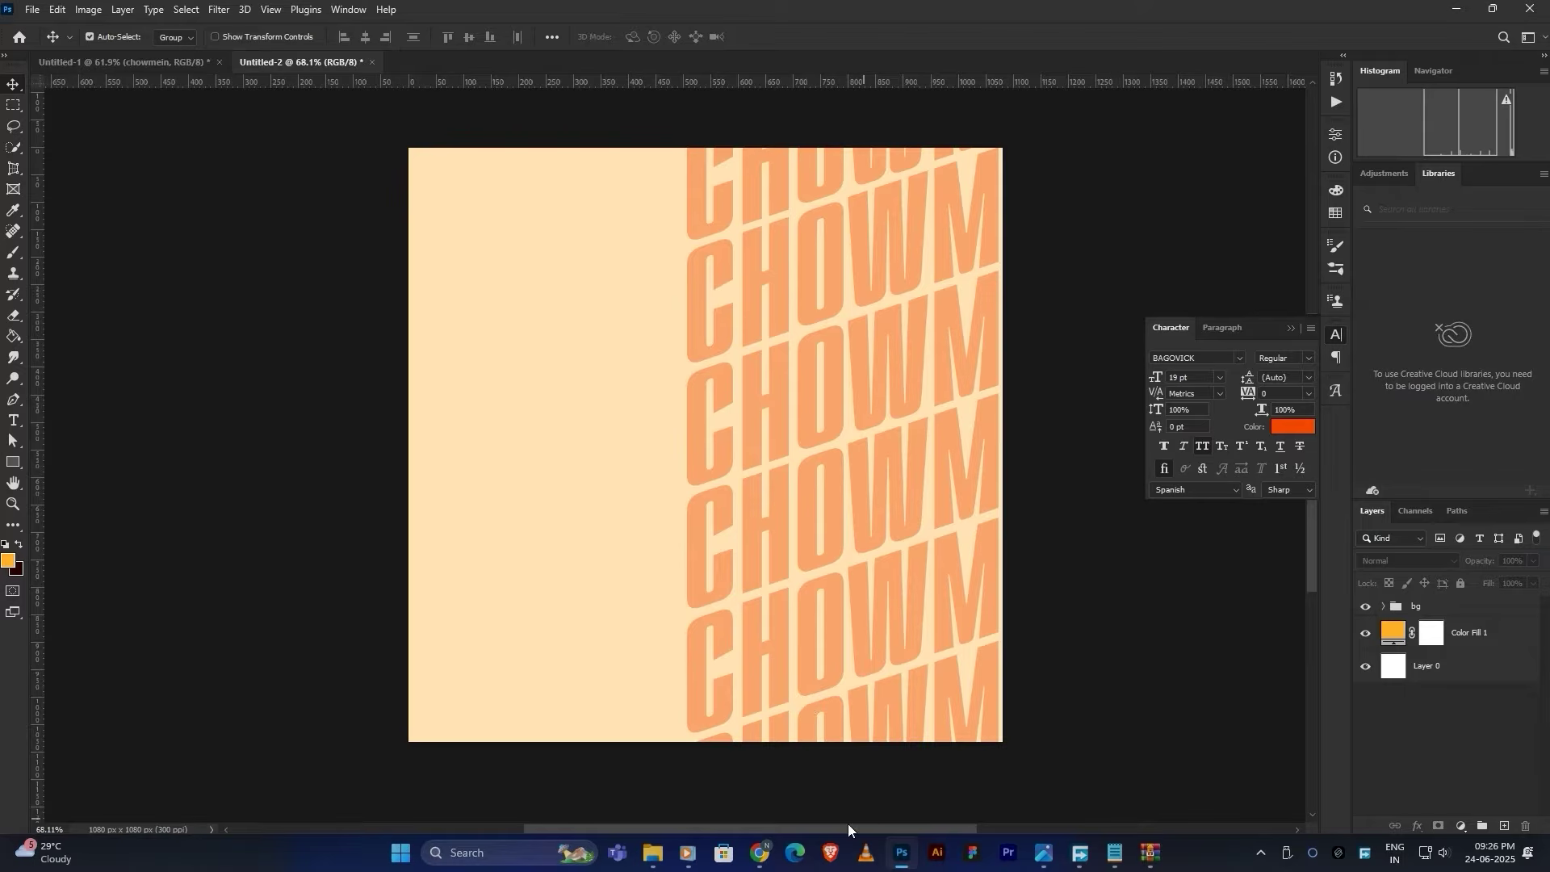
Step: Place the white-wall-background image from the project folder over the whole canvas
left_click(652, 852)
left_click(624, 171)
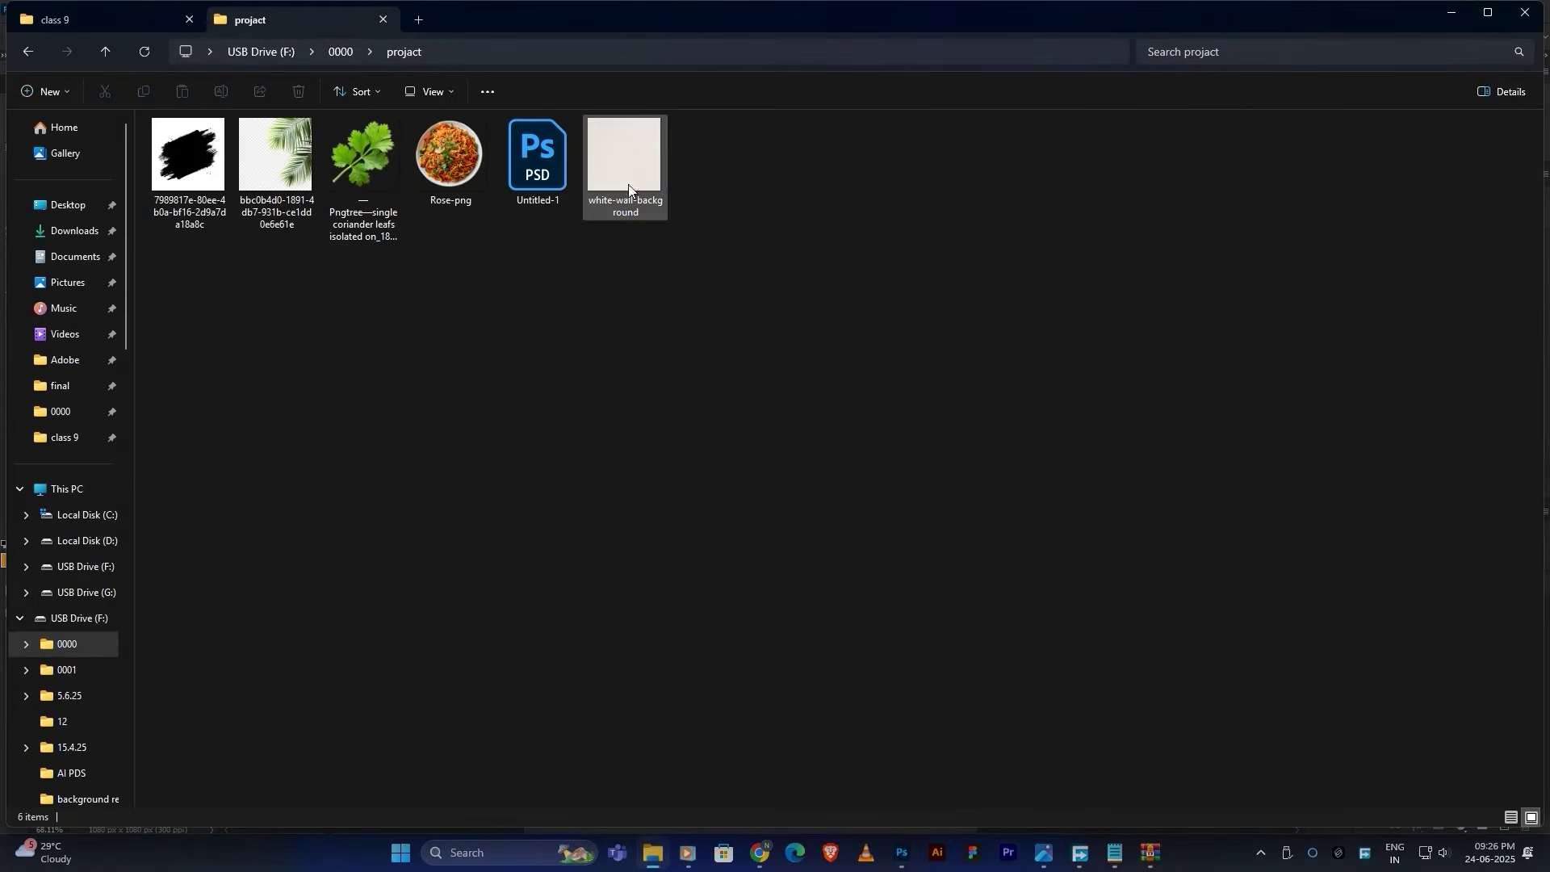
left_click_drag(625, 171, 762, 553)
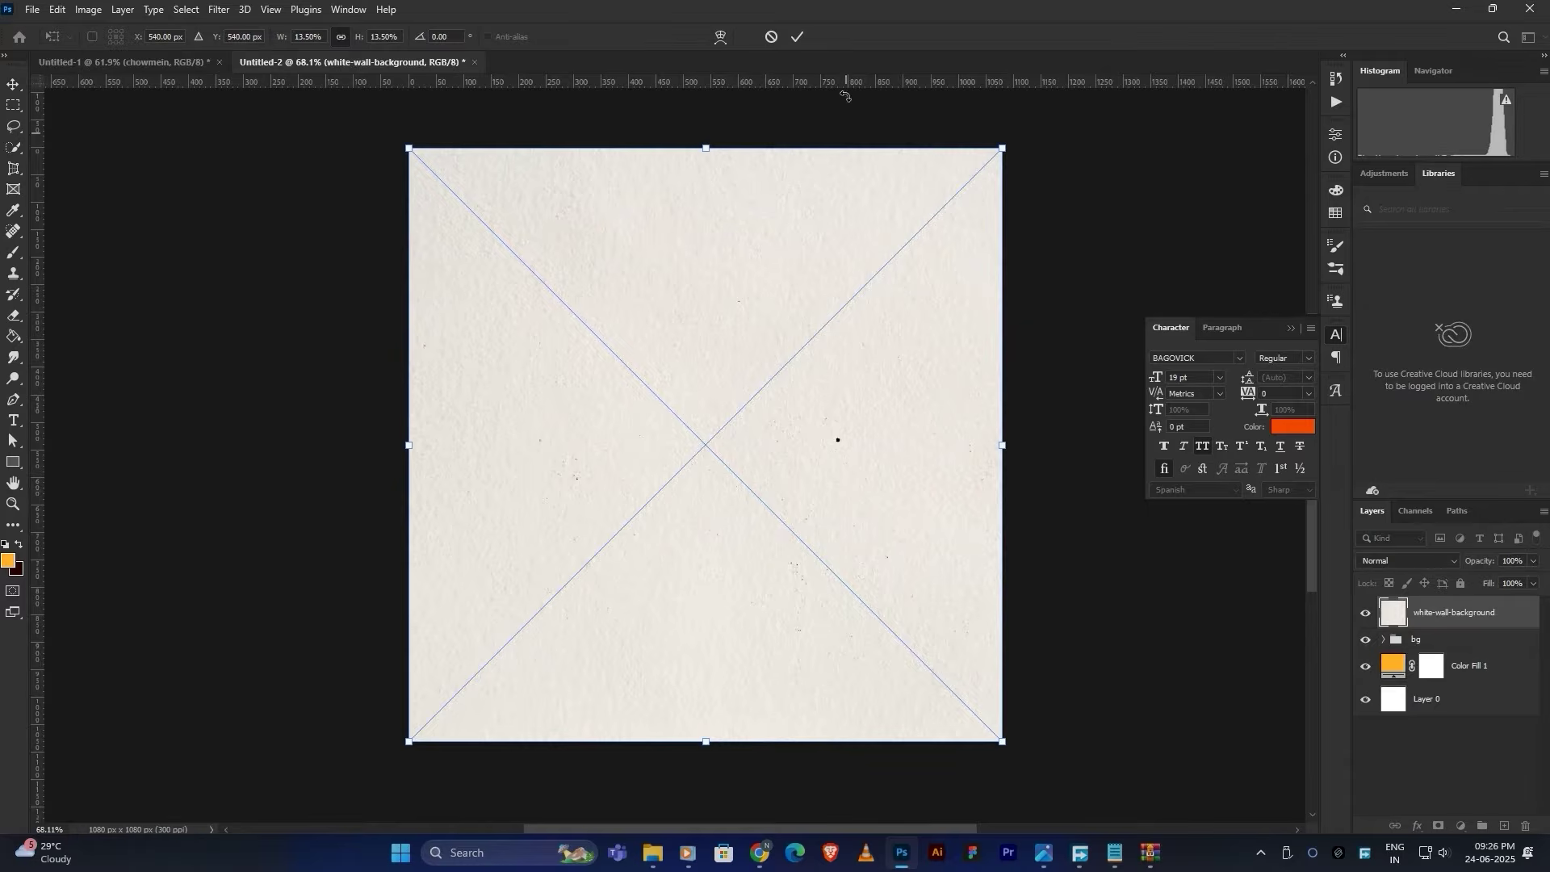
key("Return")
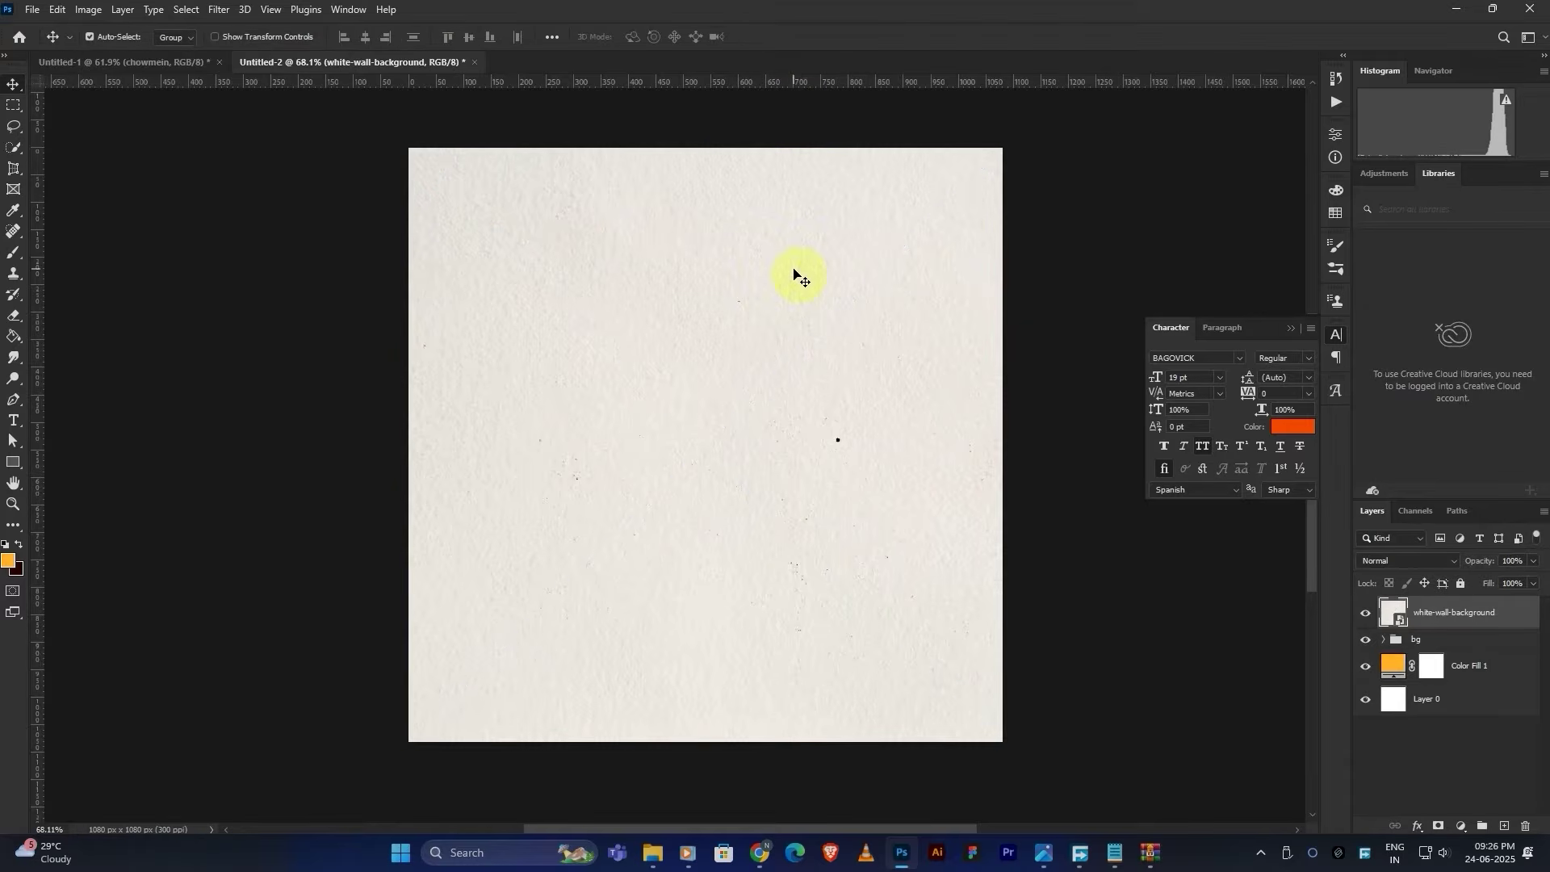
Step: Set the white-wall-background layer's blend mode to Linear Burn
left_click(1372, 561)
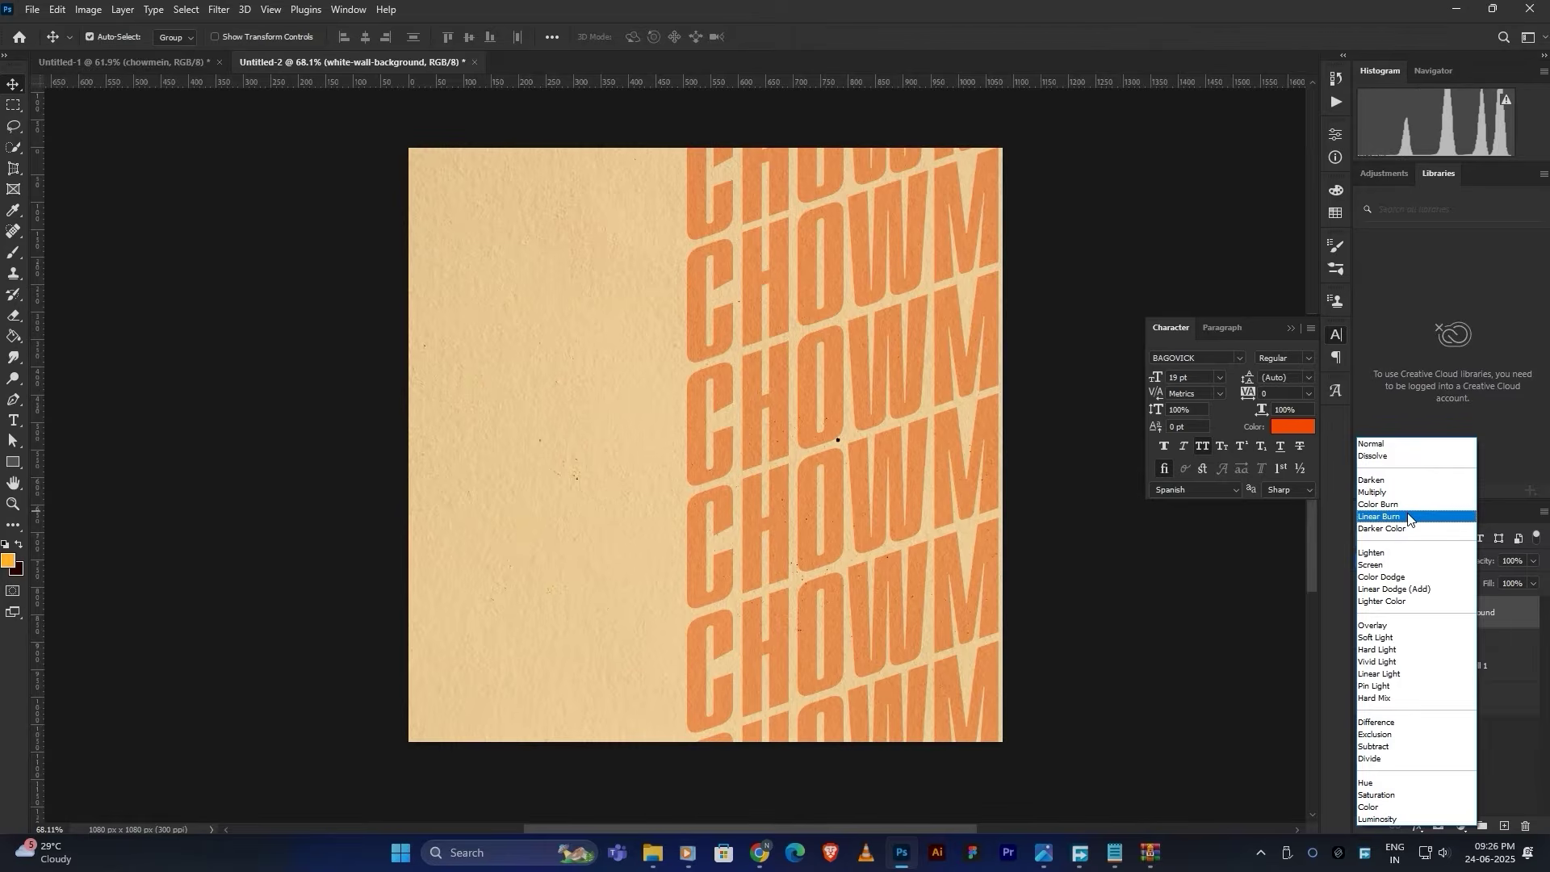
left_click(1408, 517)
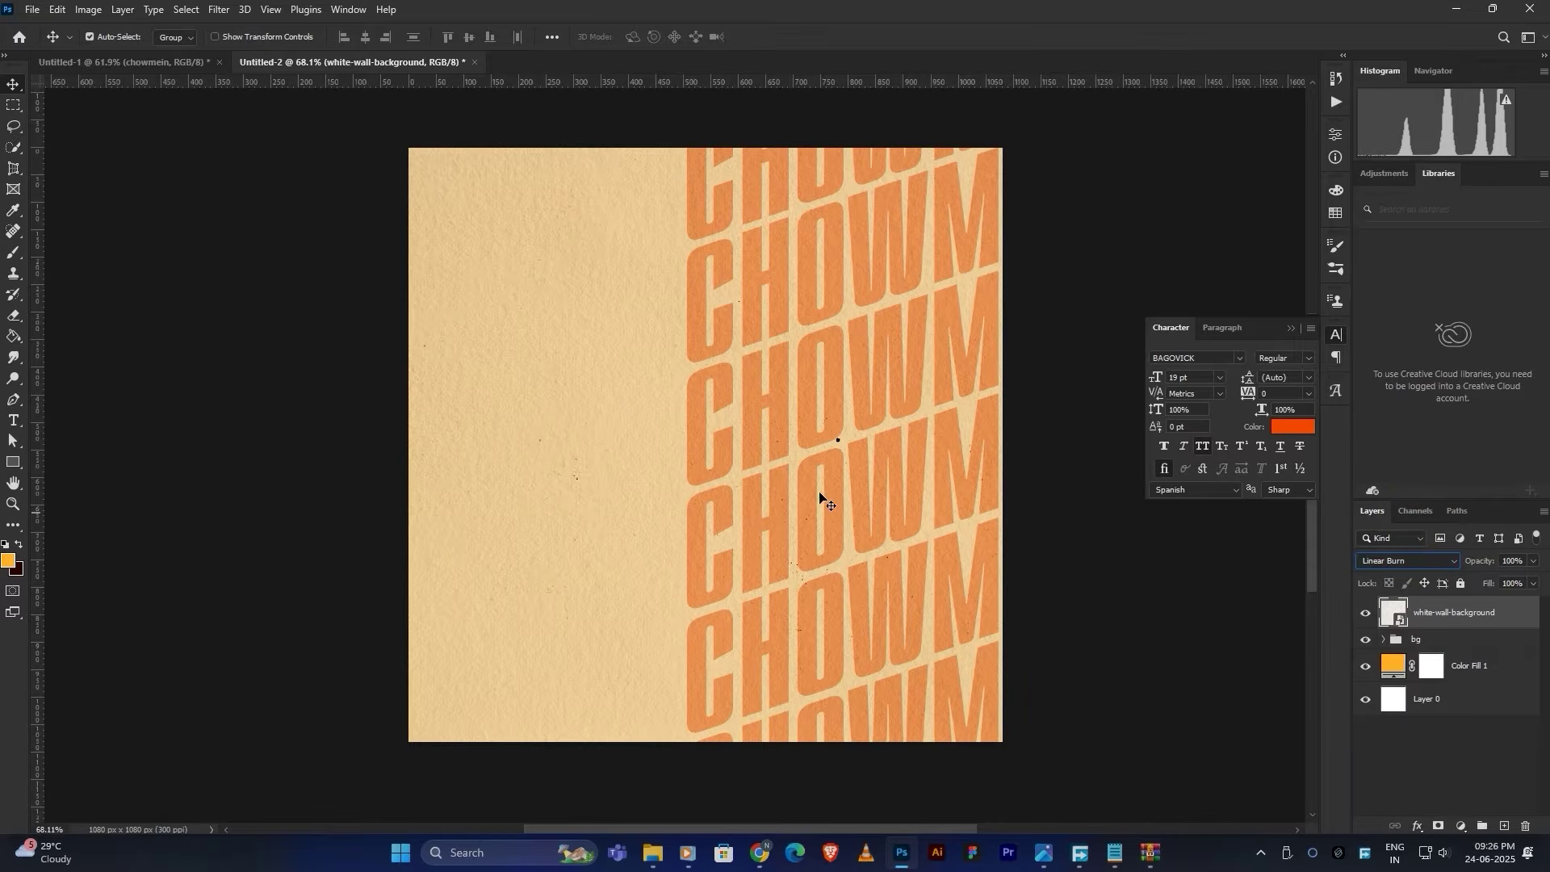
key("ctrl+0")
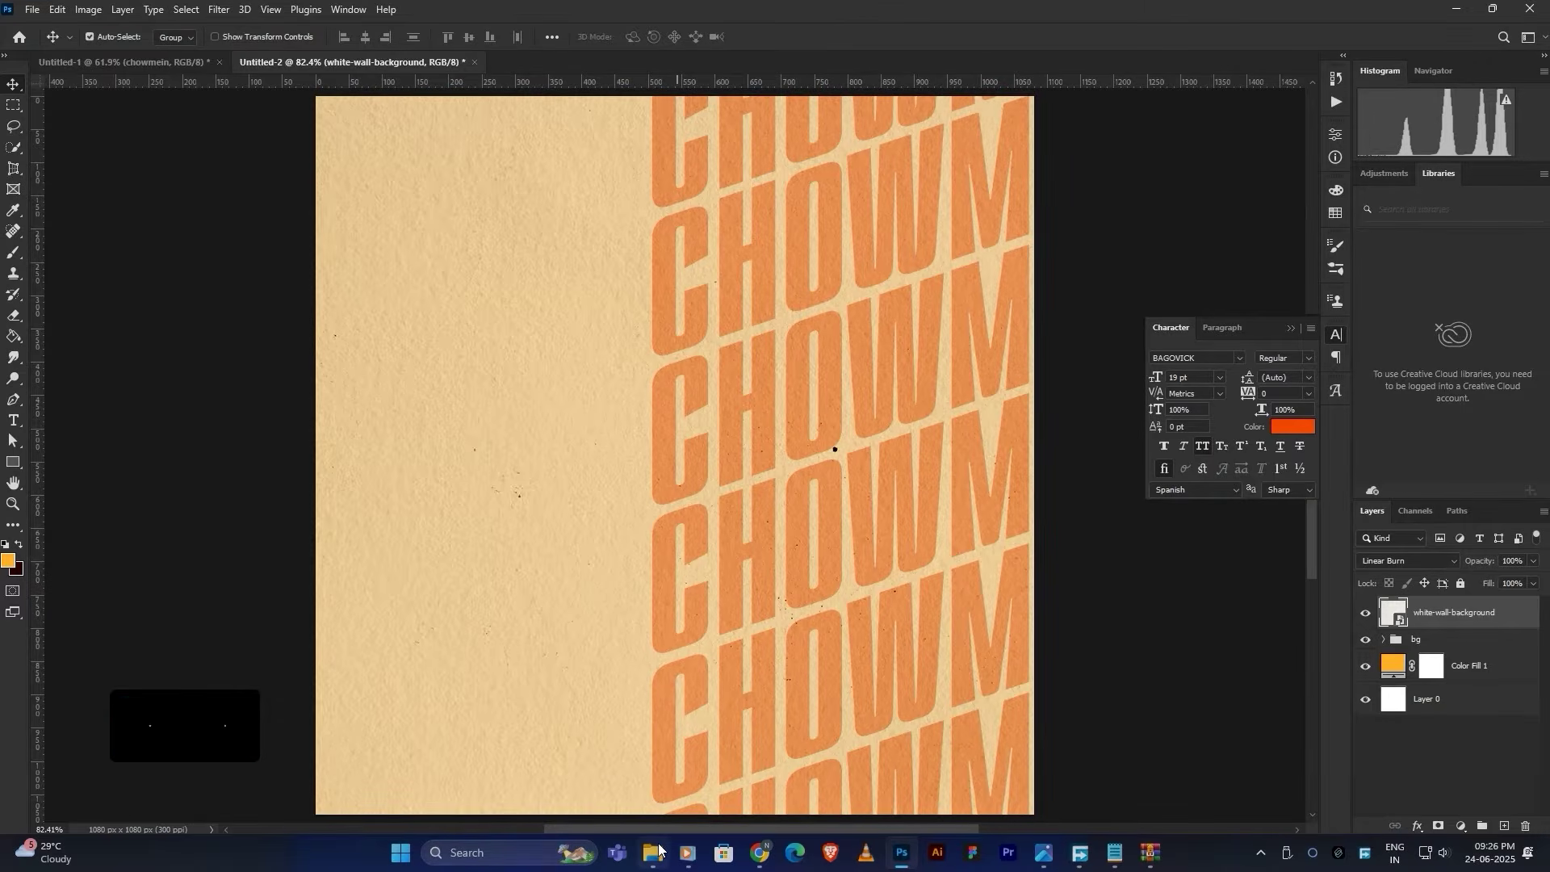
Step: Bring the palm-leaf image from the project folder into the poster as the topmost layer
key("alt+Tab")
left_click(301, 178)
left_click_drag(301, 178, 749, 621)
left_click_drag(681, 423, 682, 422)
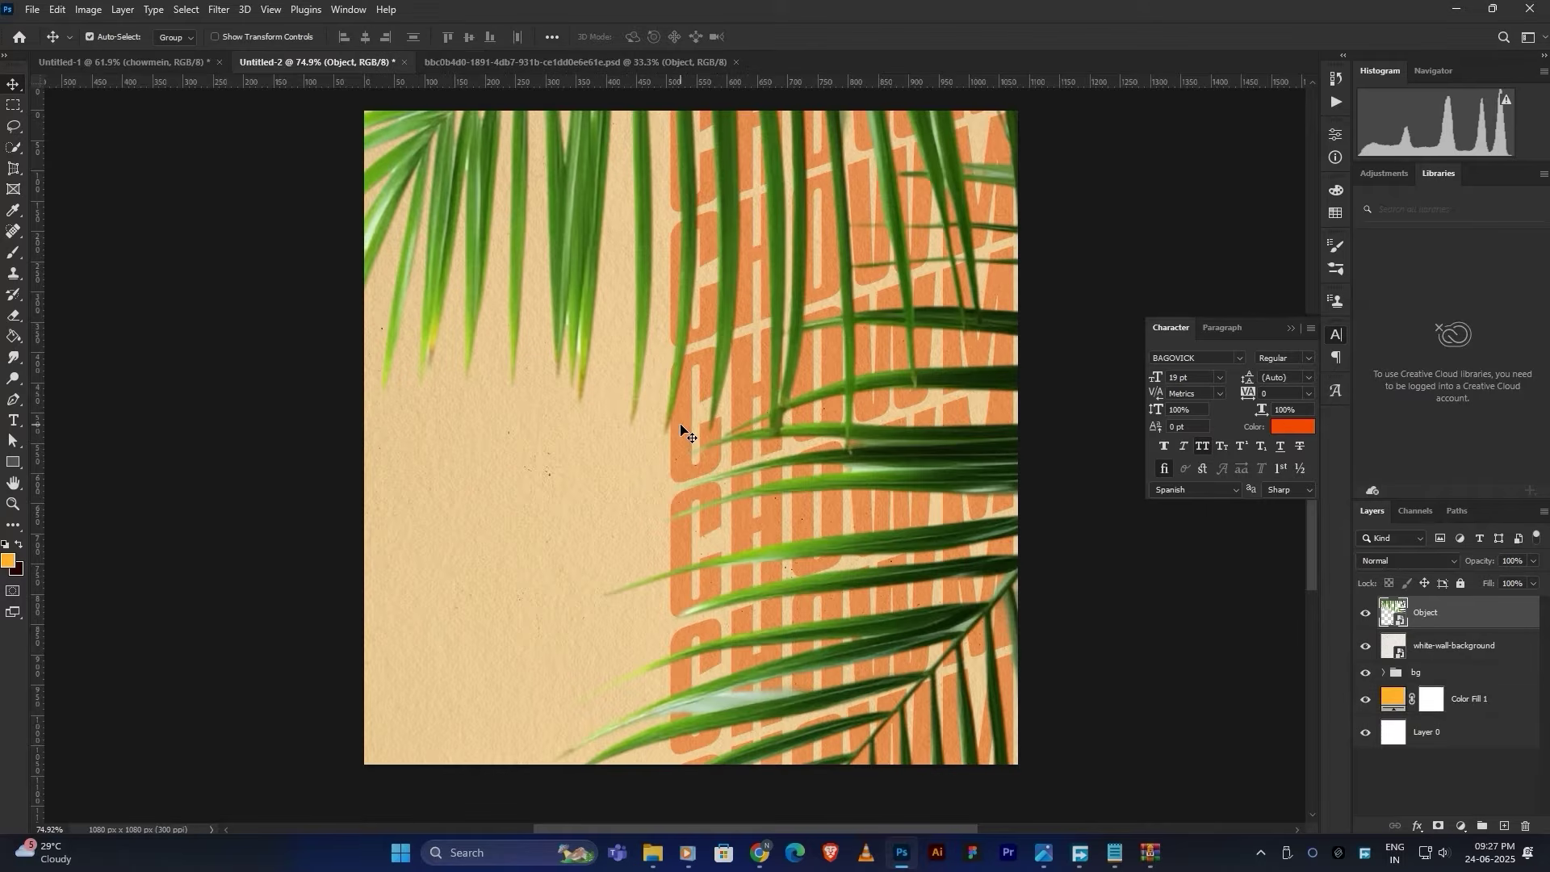
scroll(591, 541, "down", 5)
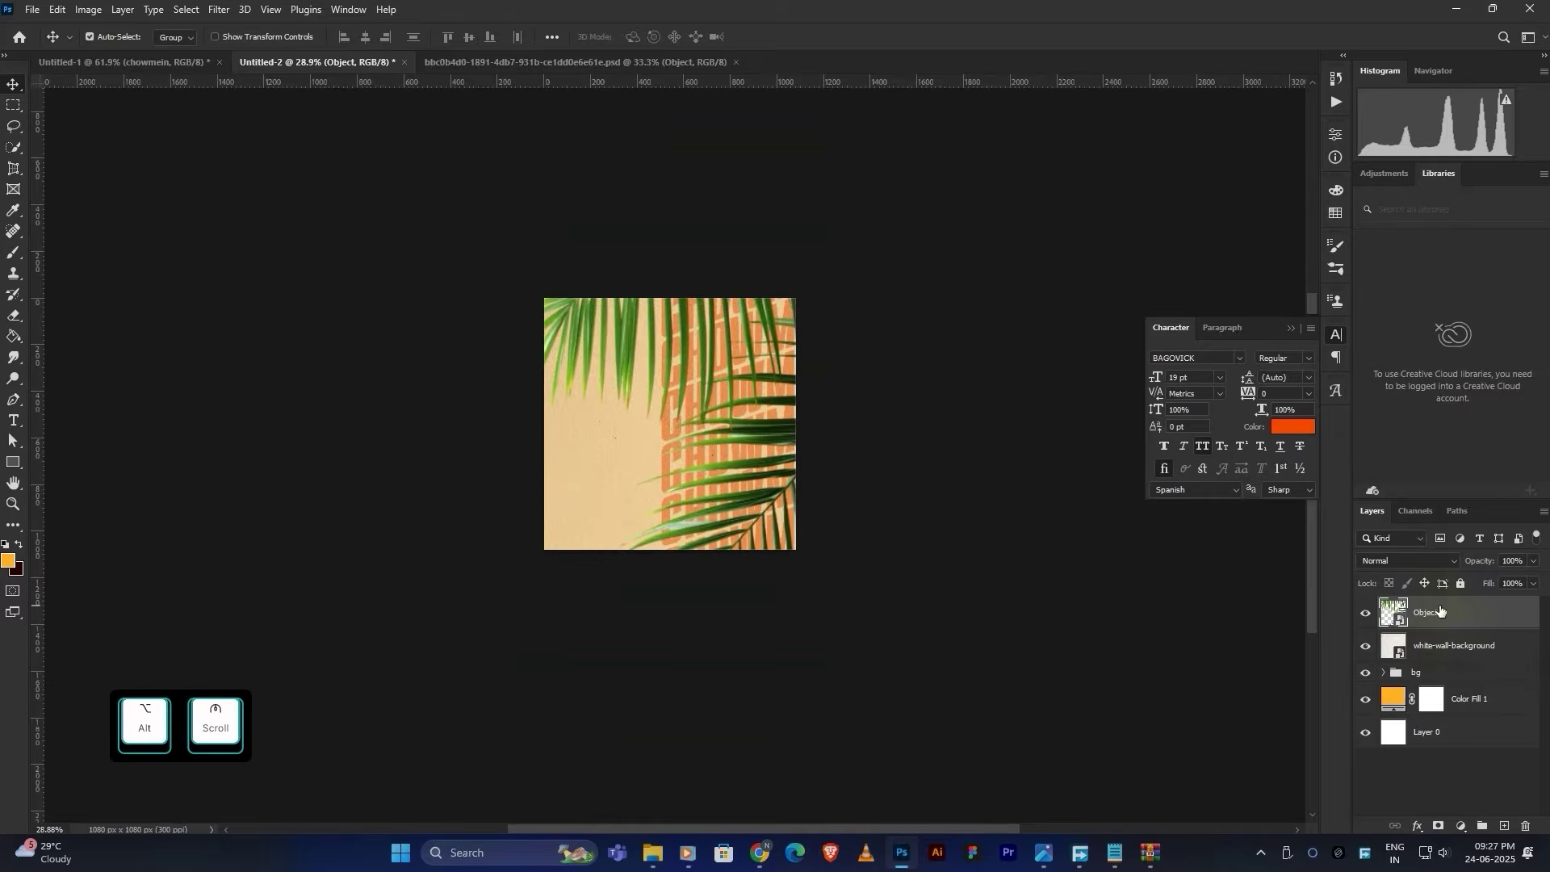
Step: Convert the palm-leaf layer to a smart object and scale it down to about 27%
right_click(1472, 612)
left_click(1227, 289)
key("ctrl+t")
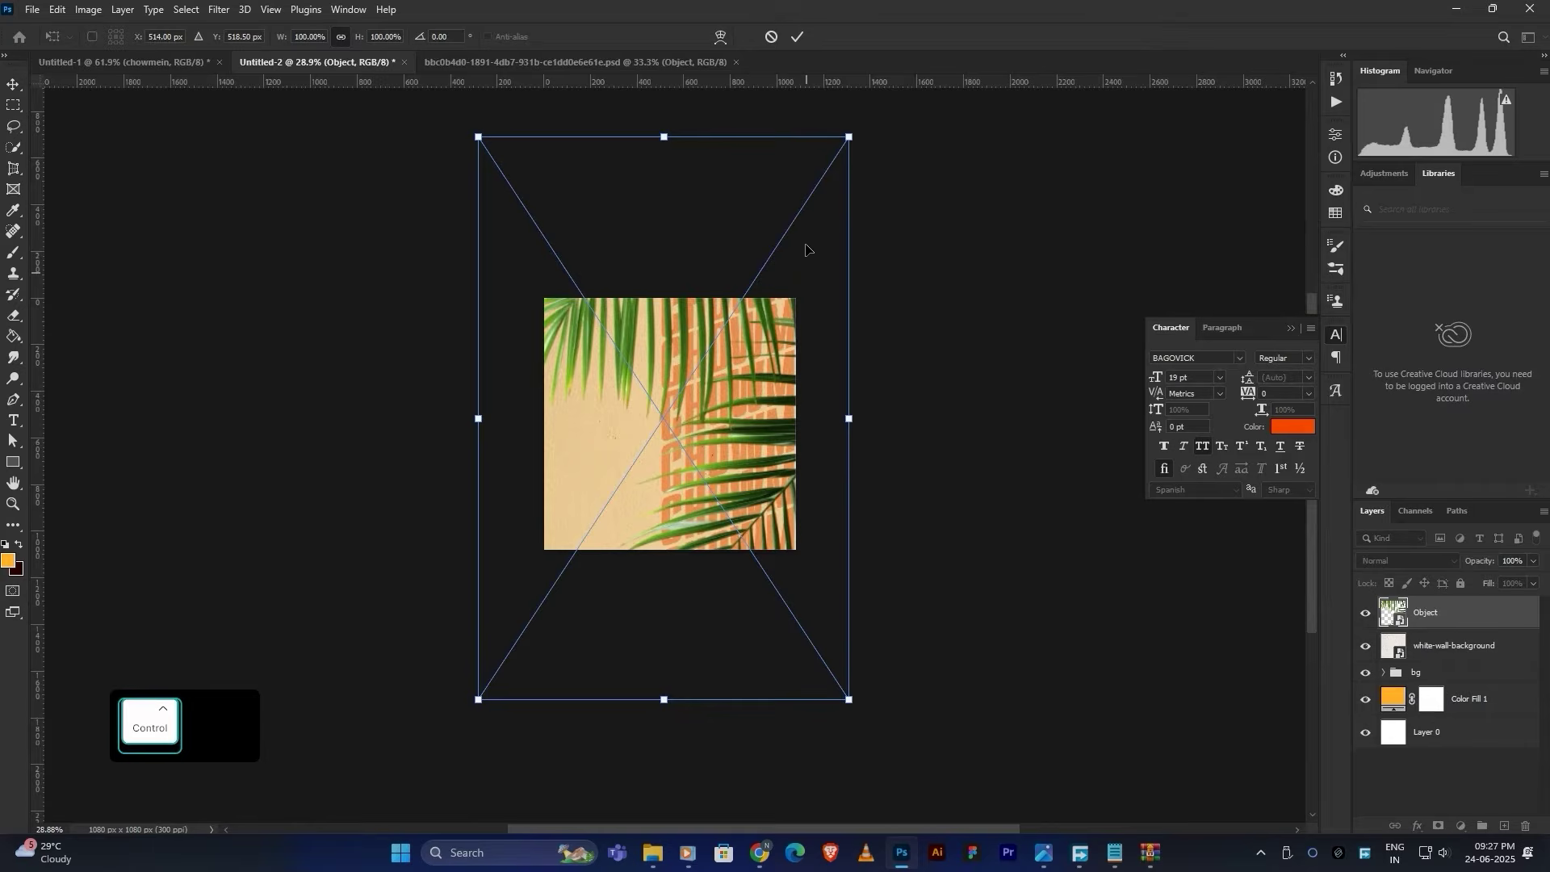
left_click_drag(847, 138, 743, 312)
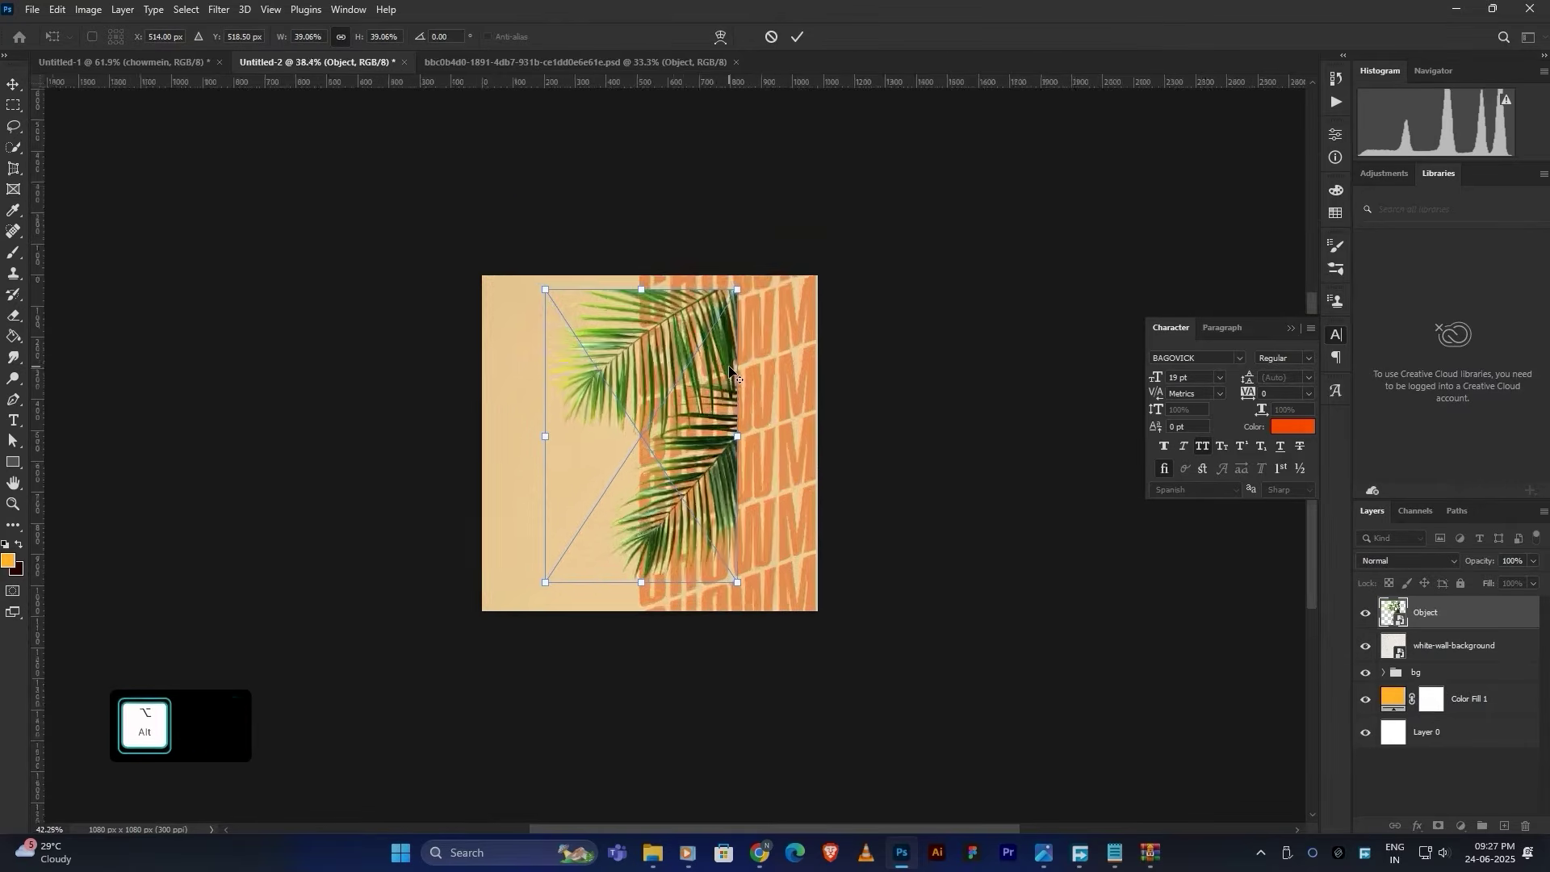
scroll(742, 315, "up", 5)
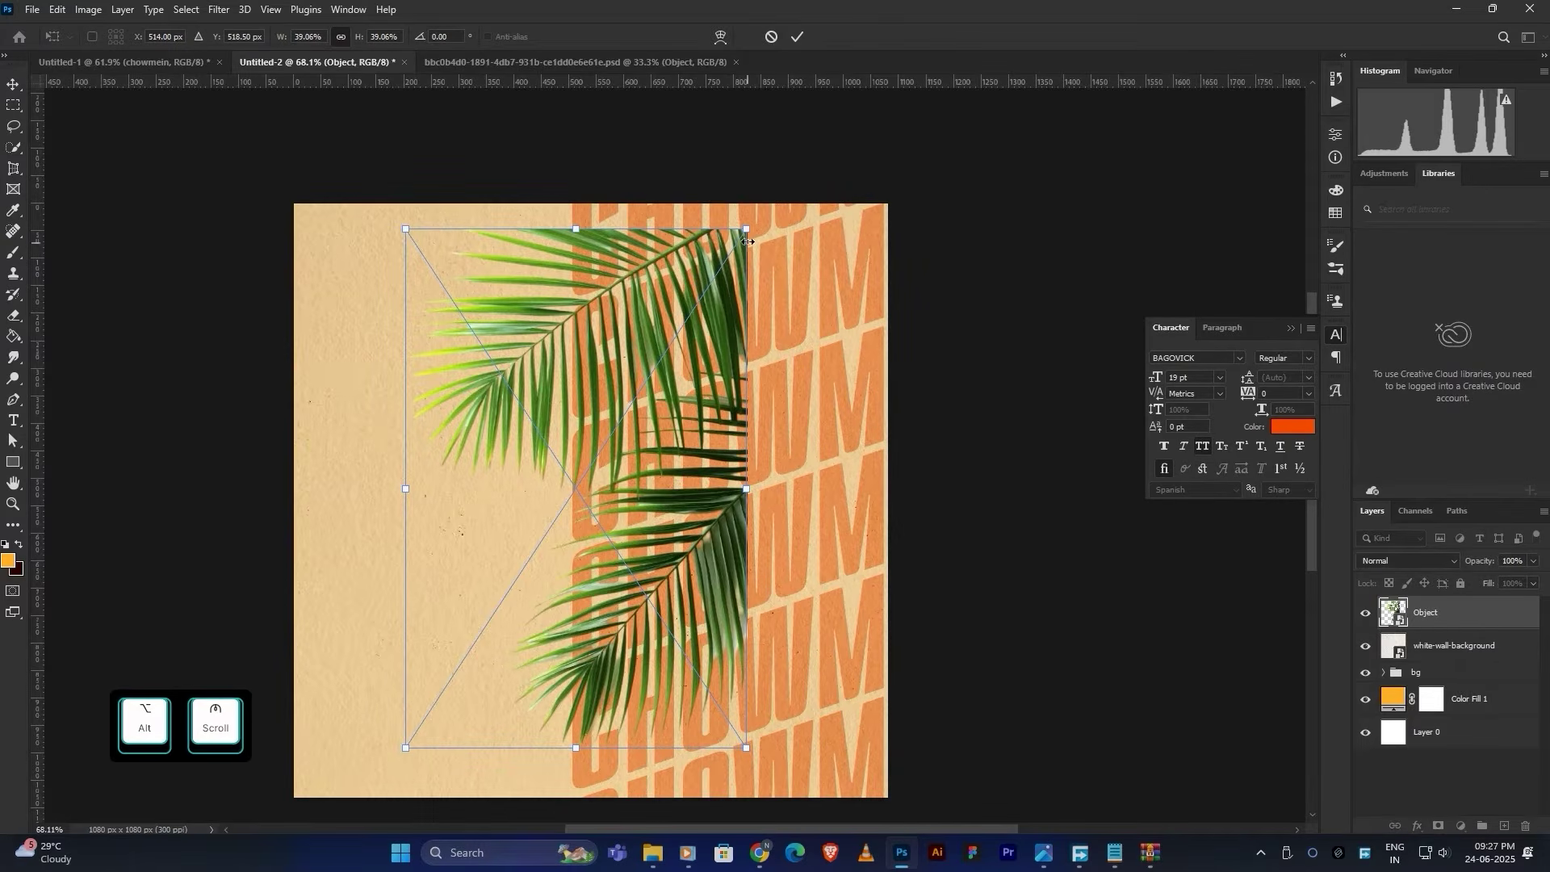
left_click_drag(748, 241, 694, 311)
Step: Move the palm leaves into the poster's upper-right corner and tilt them about 6.5° counterclockwise
left_click_drag(656, 418, 868, 288)
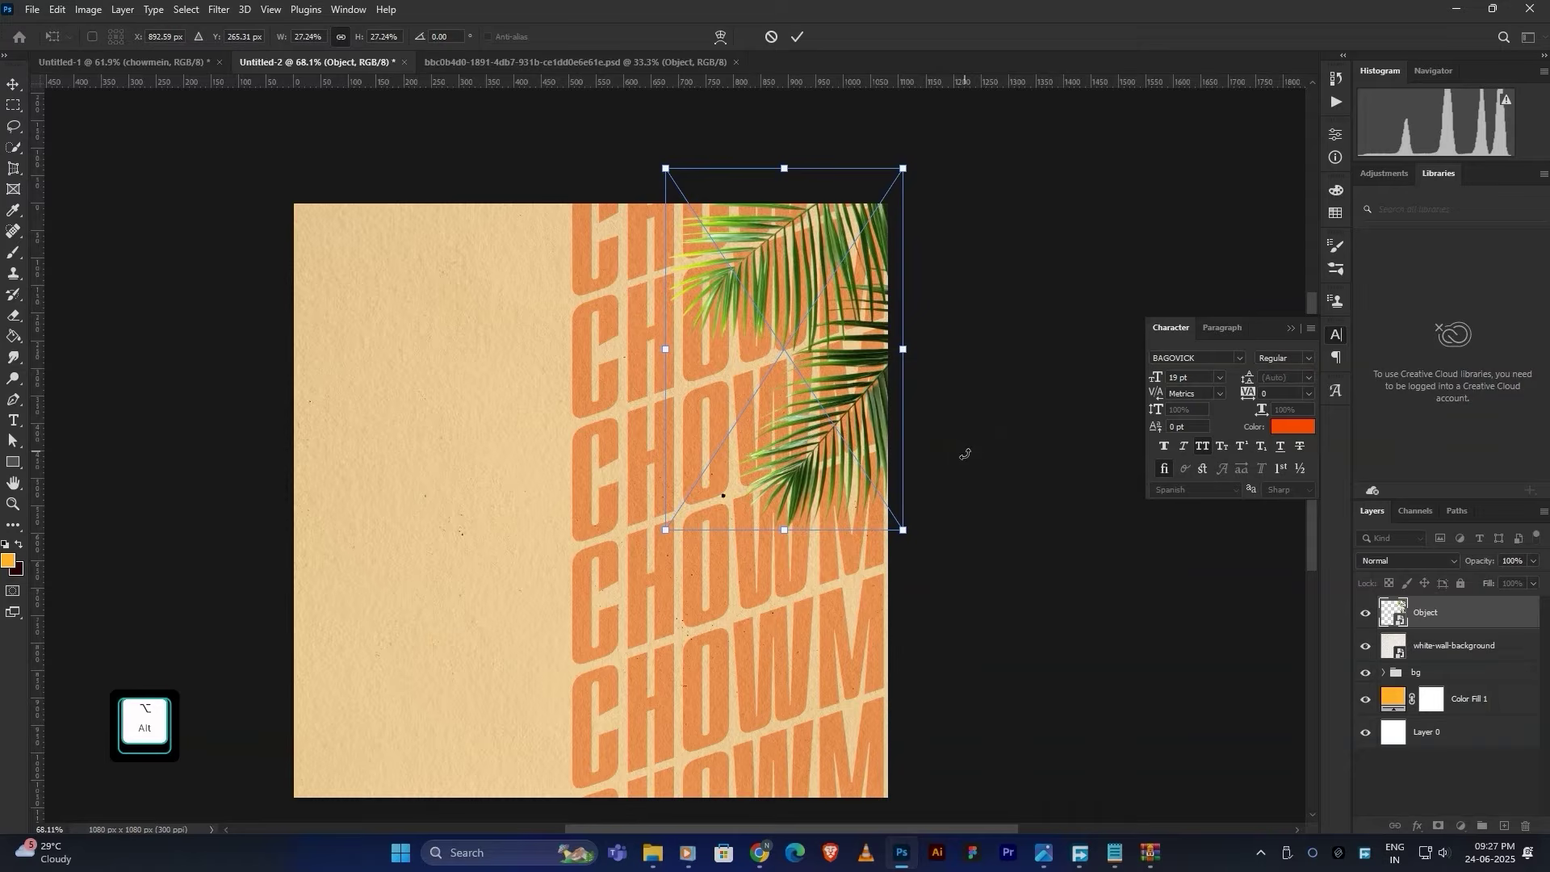
left_click_drag(965, 454, 928, 394)
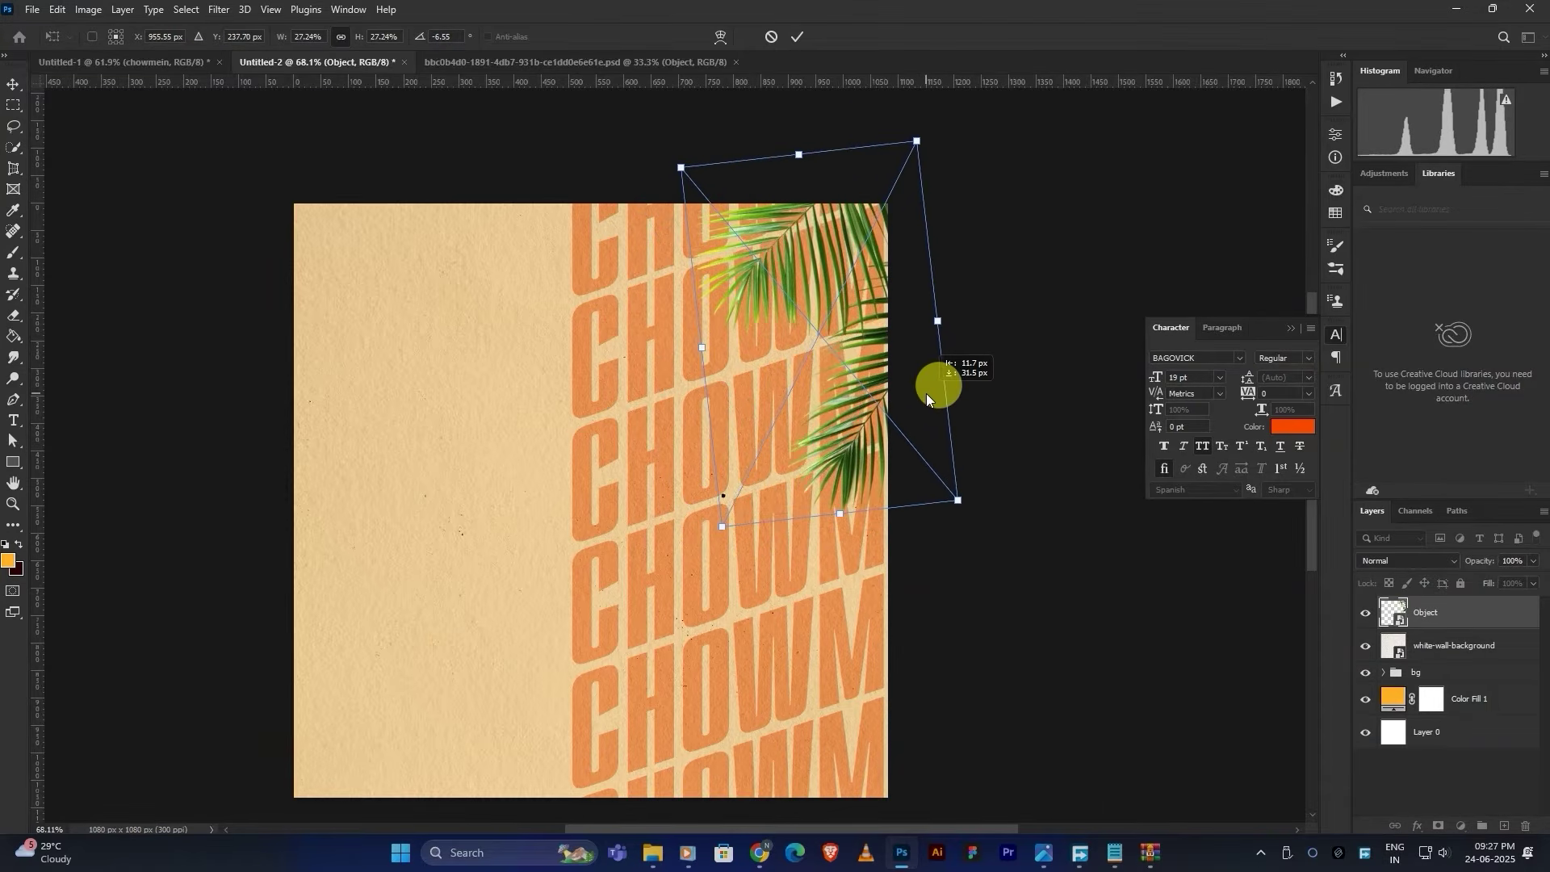
left_click(794, 42)
Step: Duplicate the palm leaves into the poster's lower-left corner and flip the copy horizontally
scroll(681, 484, "down", 3)
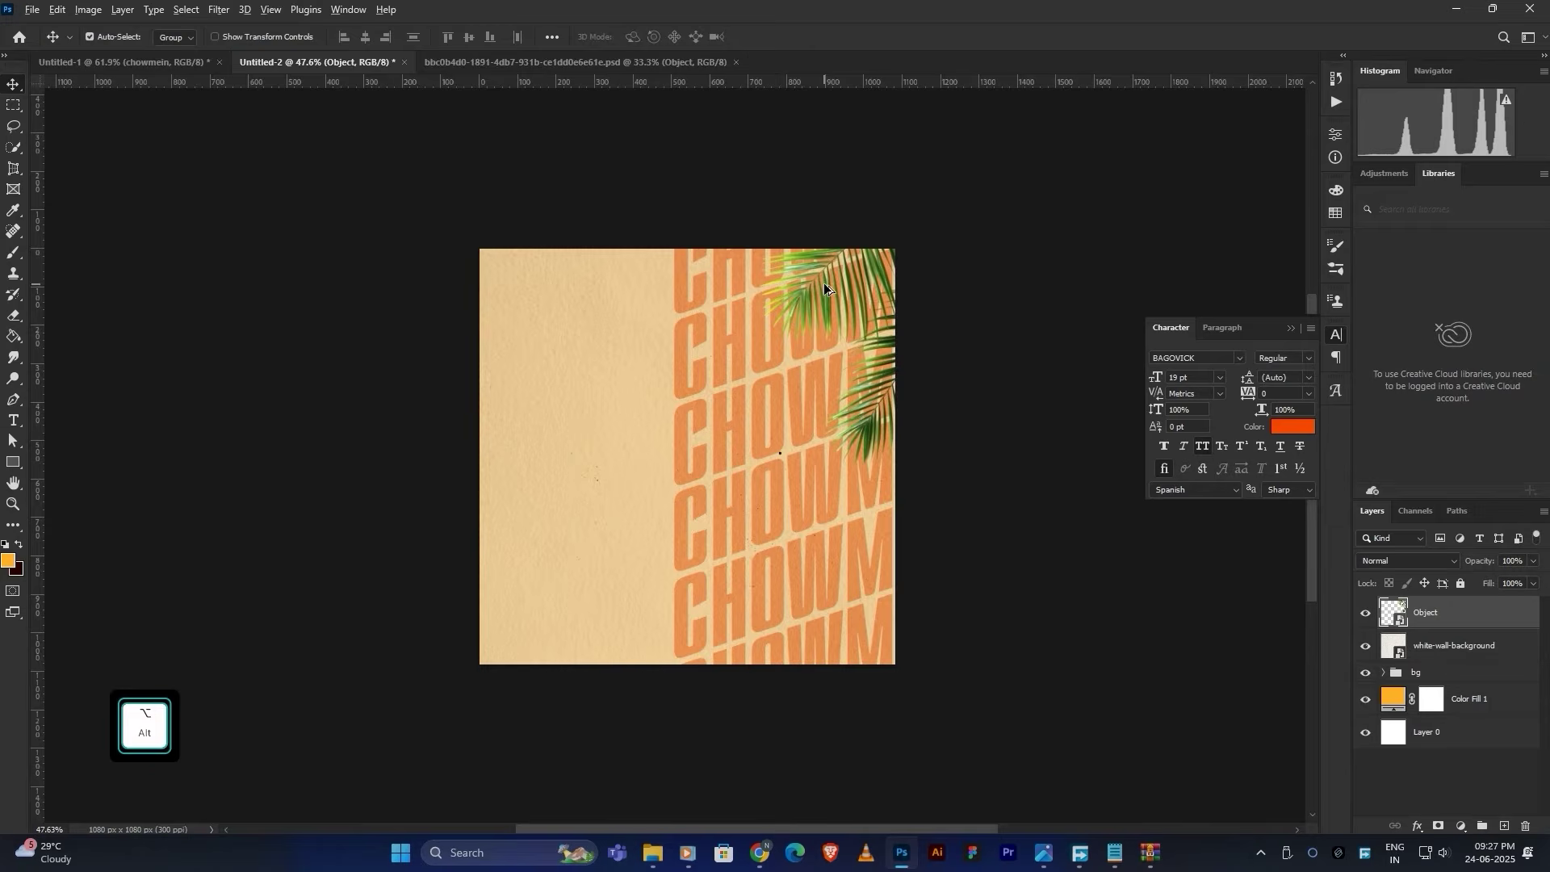
left_click_drag(823, 283, 520, 555)
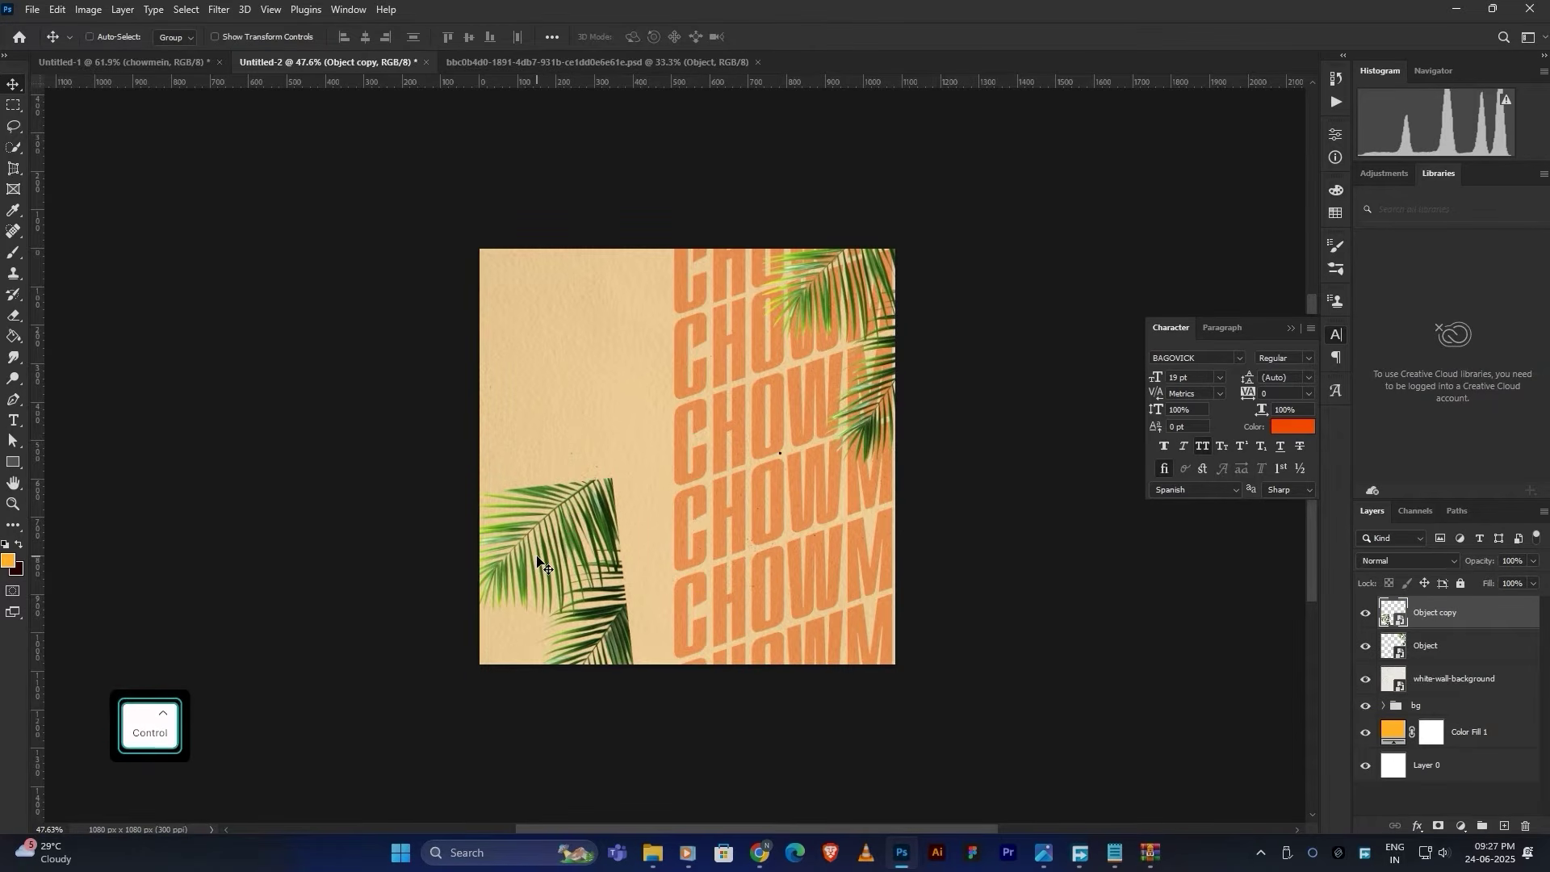
key("ctrl+t")
right_click(537, 558)
left_click(617, 551)
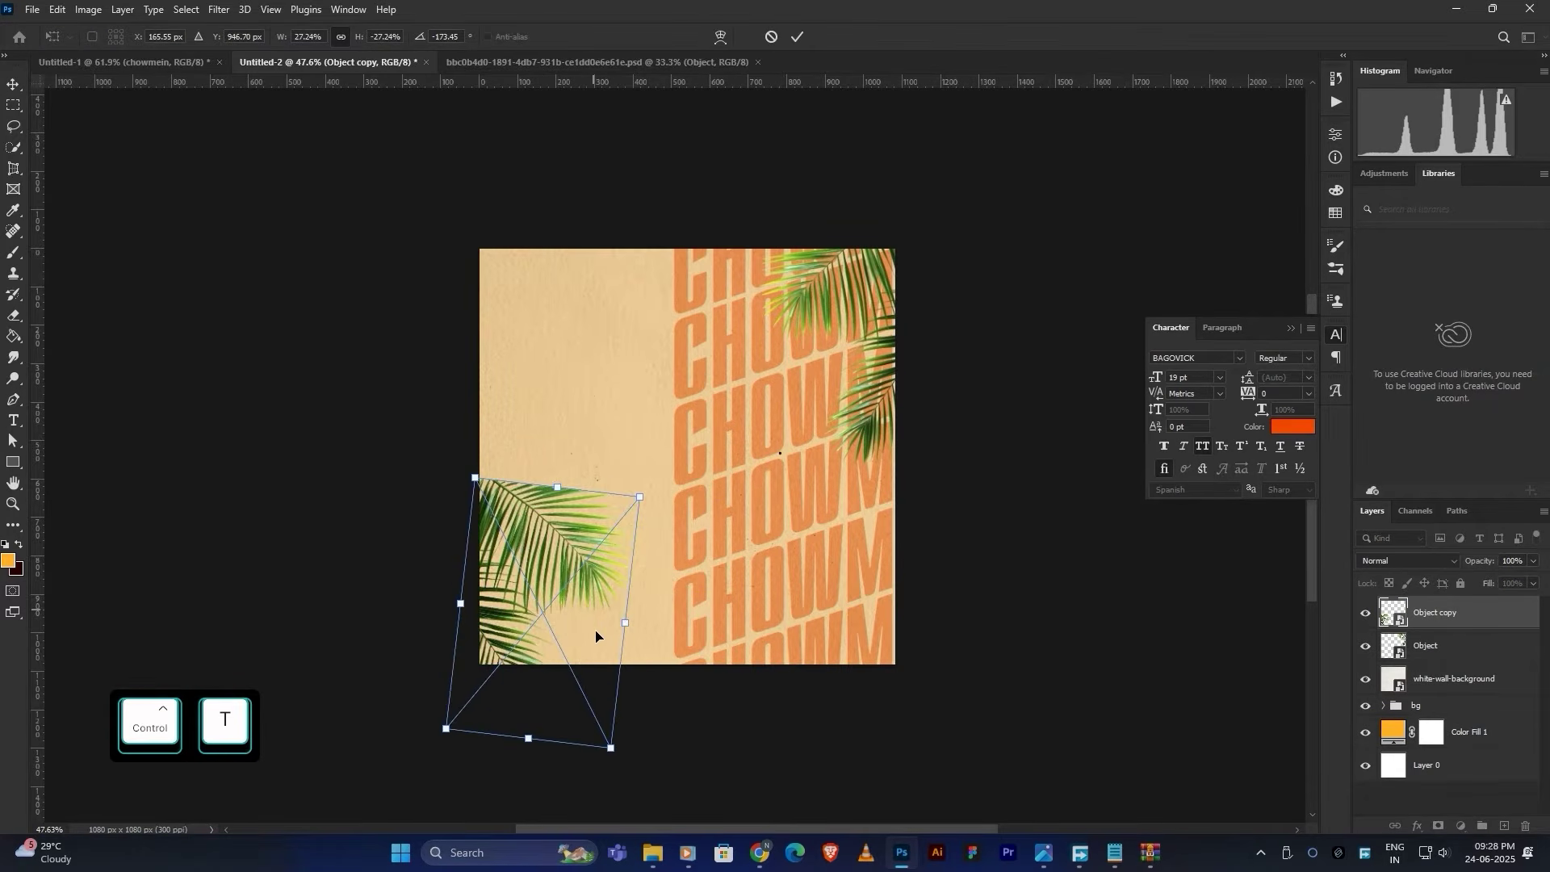
Step: Rotate the copied palm leaves and tuck them into the poster's lower-left corner so they fan inward from the edges
left_click_drag(646, 740, 702, 681)
left_click_drag(601, 650, 604, 681)
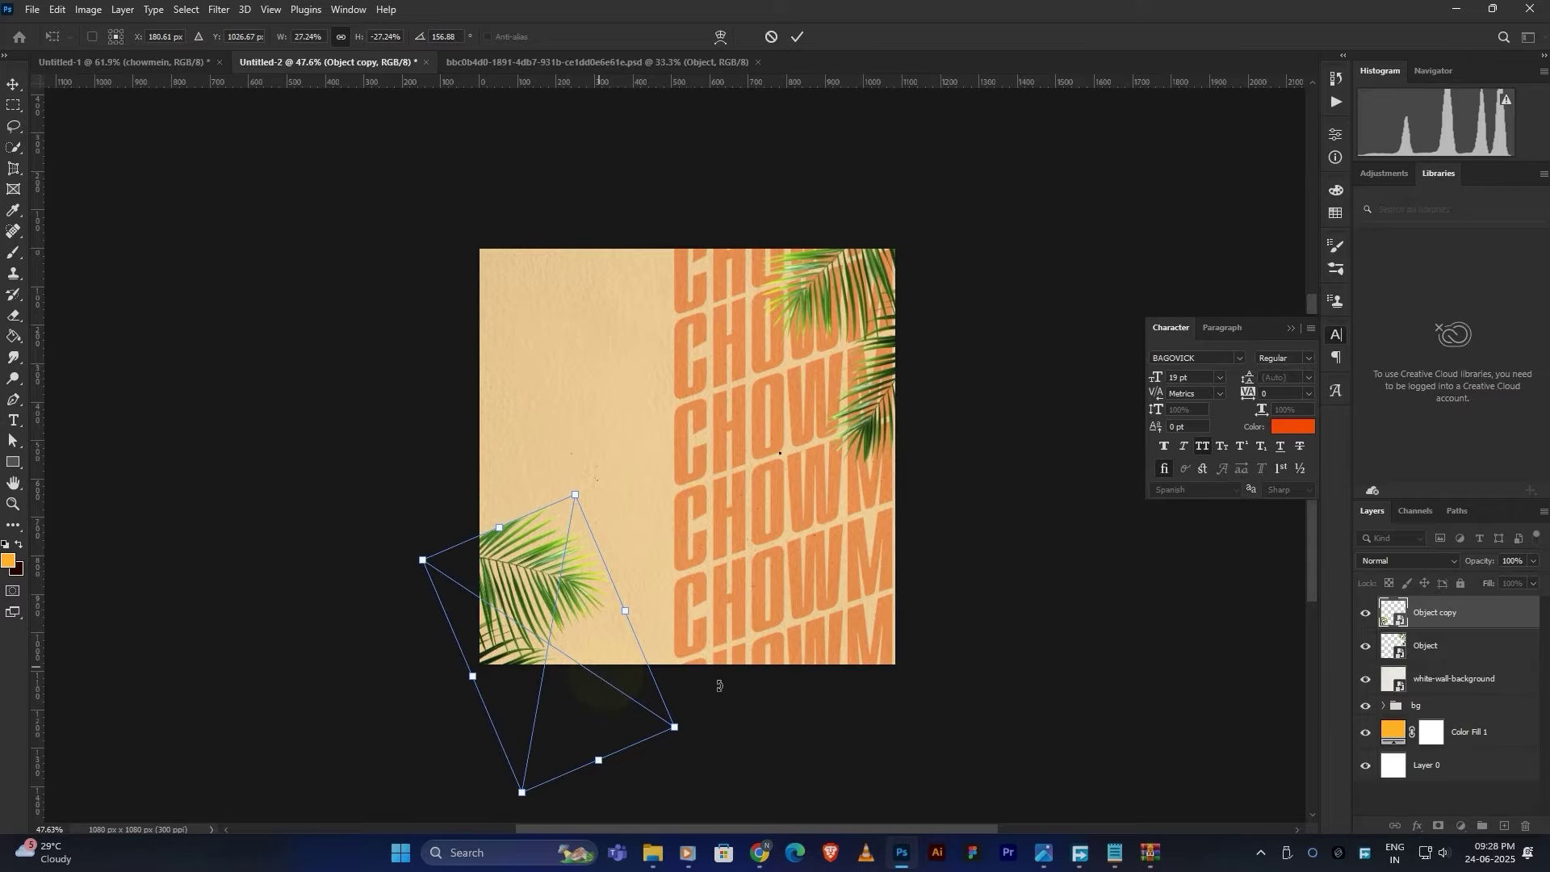
left_click_drag(719, 685, 580, 648)
left_click(798, 39)
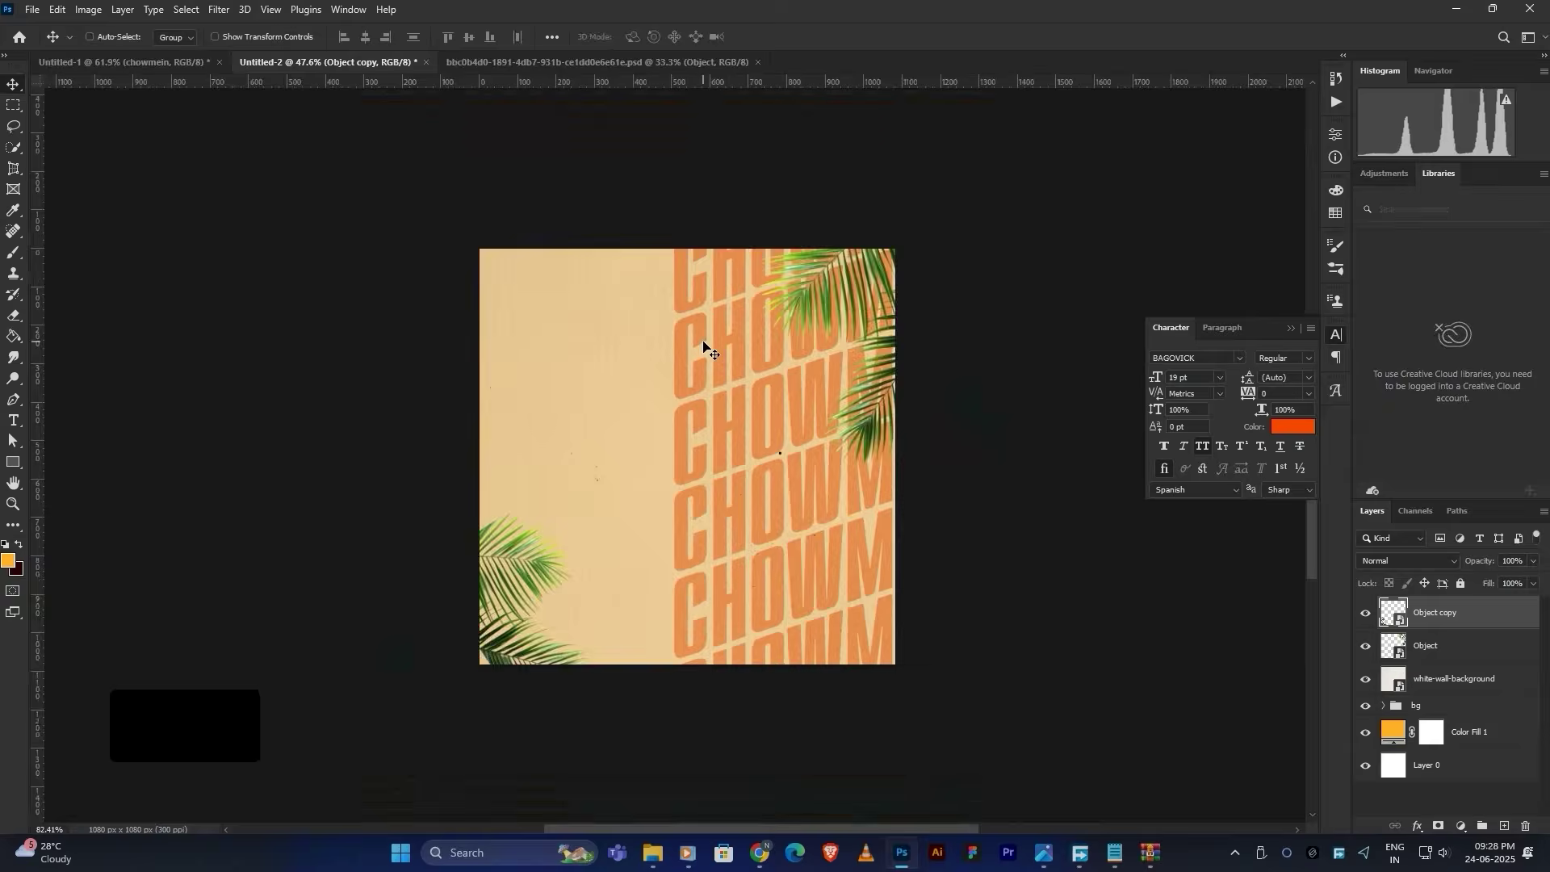
Step: Place the Rose-png noodle plate image from the project folder on the poster and convert its layer to a smart object
key("ctrl+0")
scroll(703, 343, "down", 2)
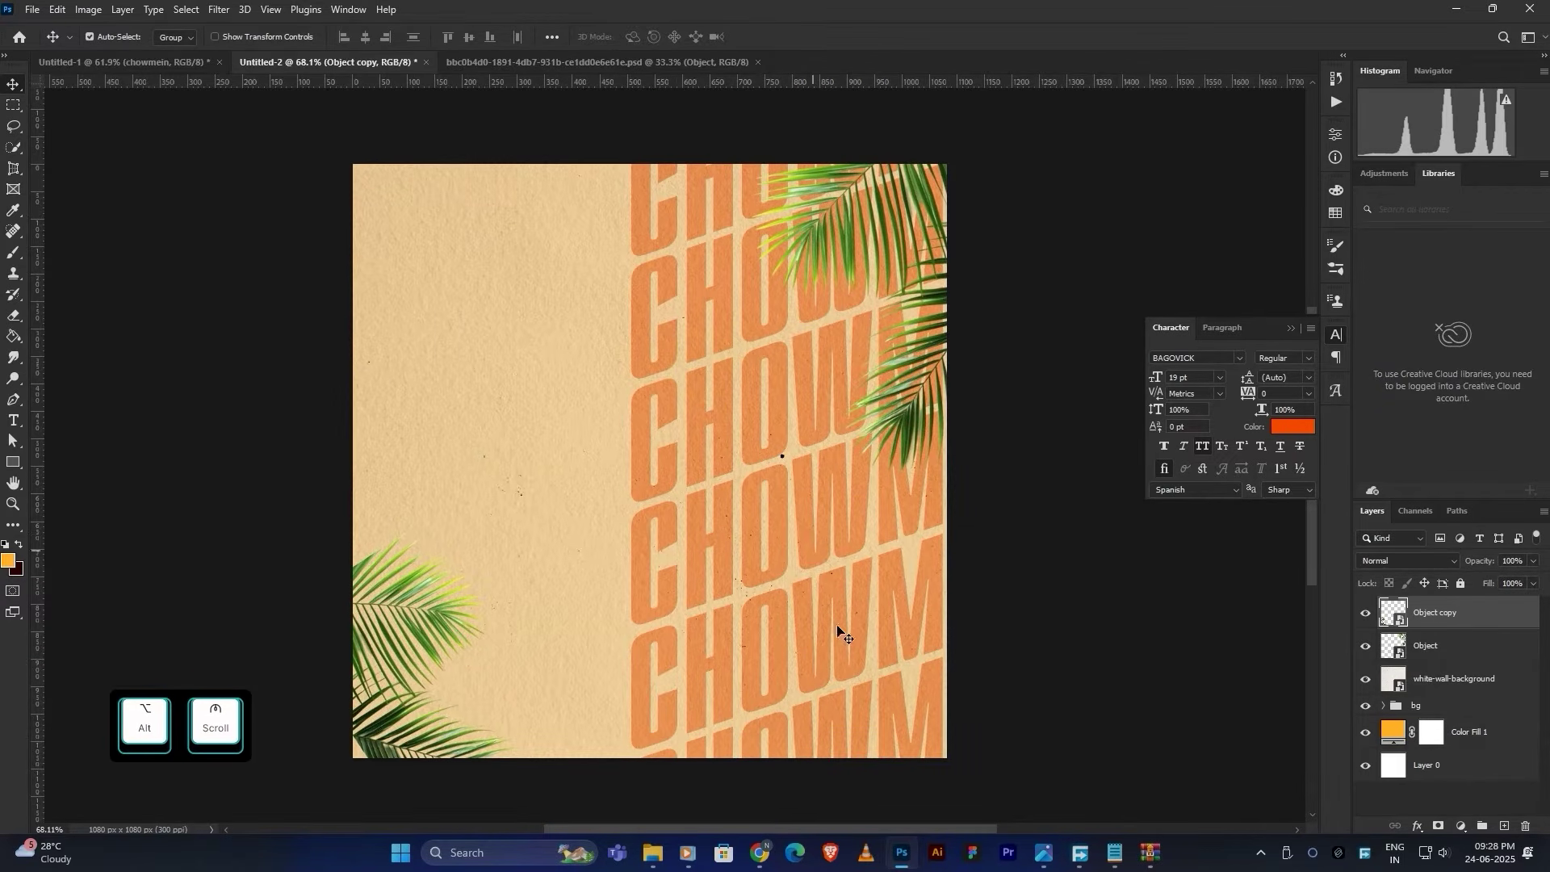
left_click(654, 851)
left_click(445, 160)
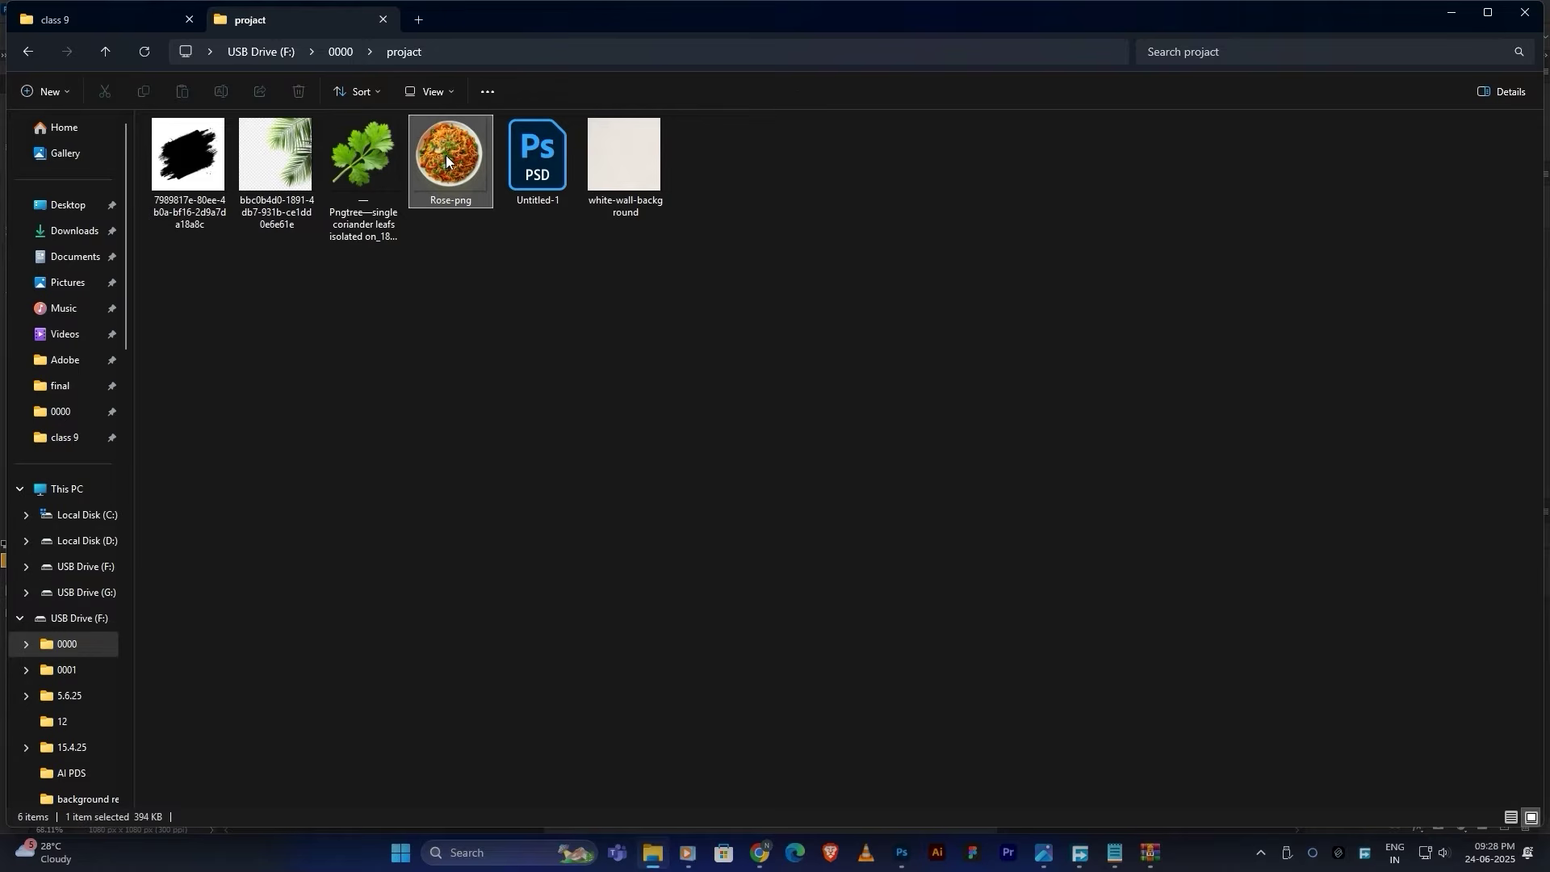
left_click_drag(438, 138, 802, 723)
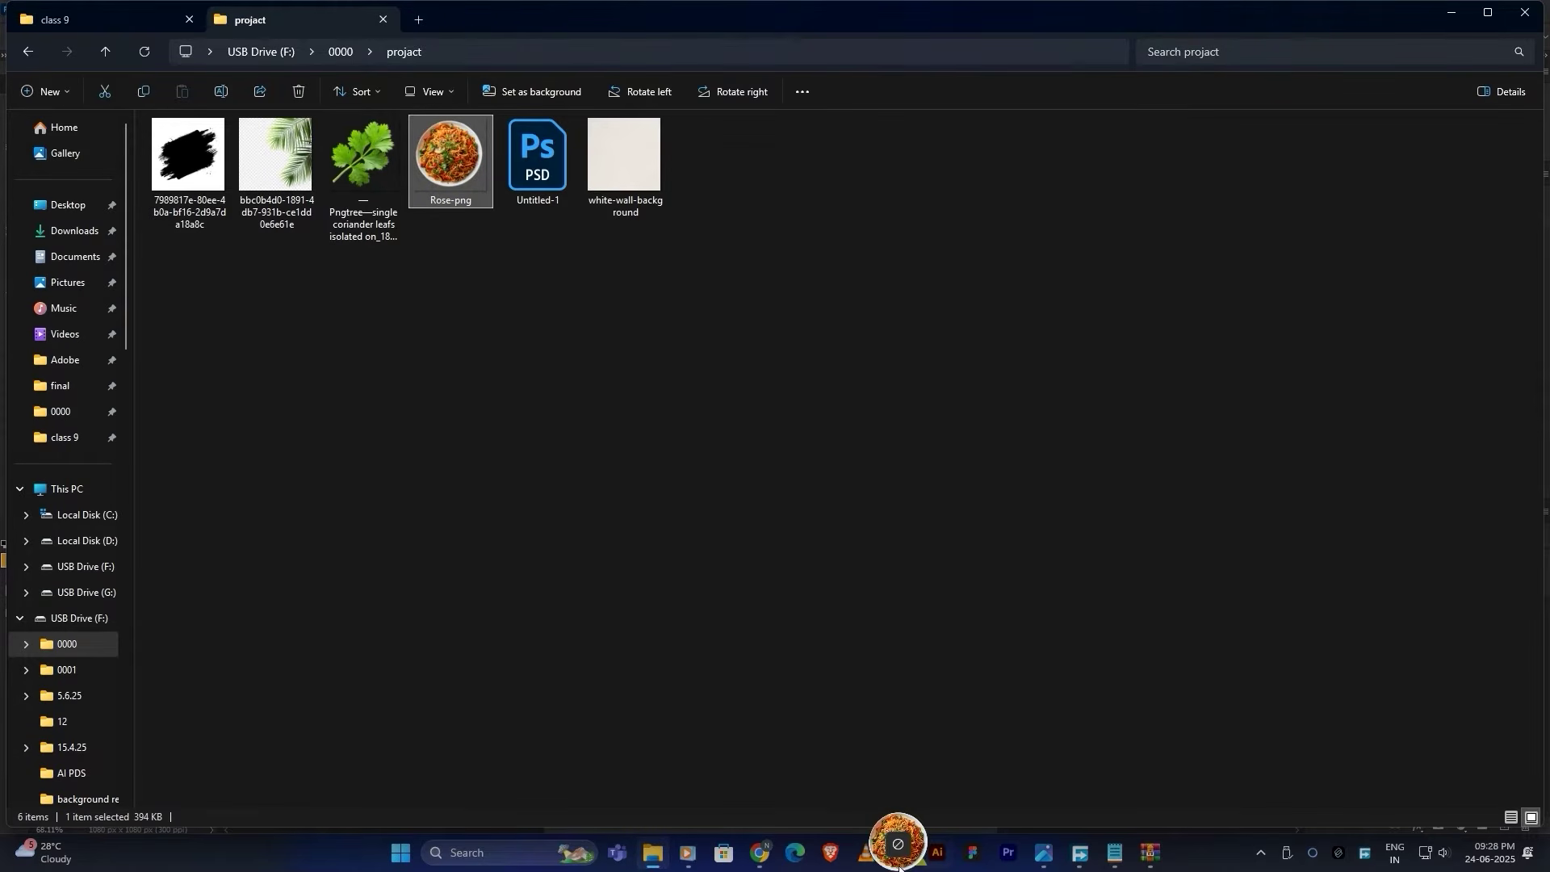
left_click_drag(898, 866, 763, 541)
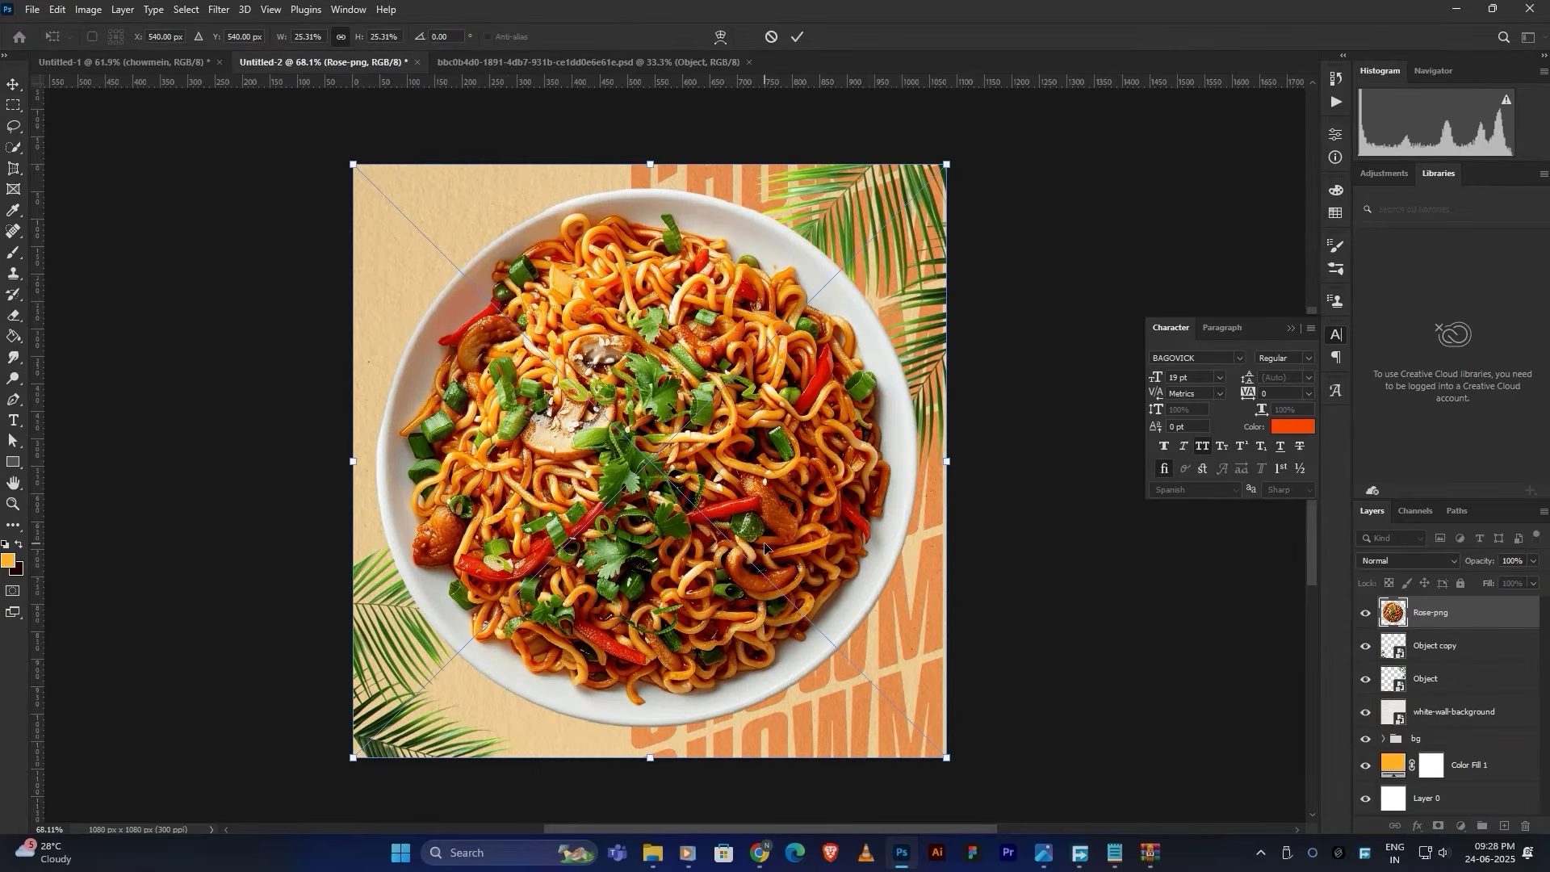
left_click(796, 37)
right_click(1429, 613)
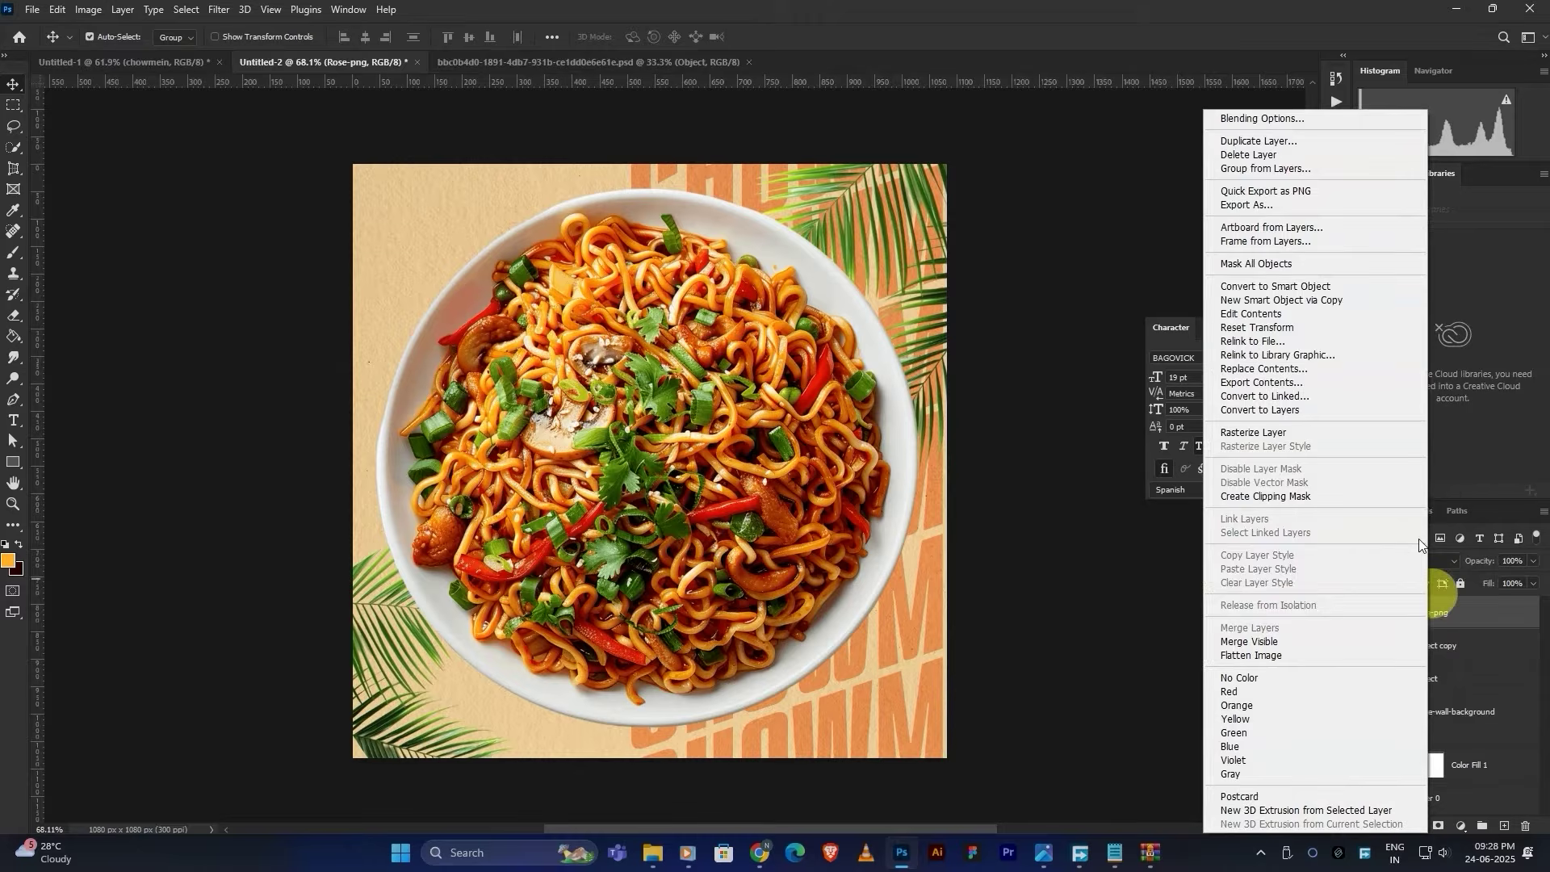
left_click(1333, 286)
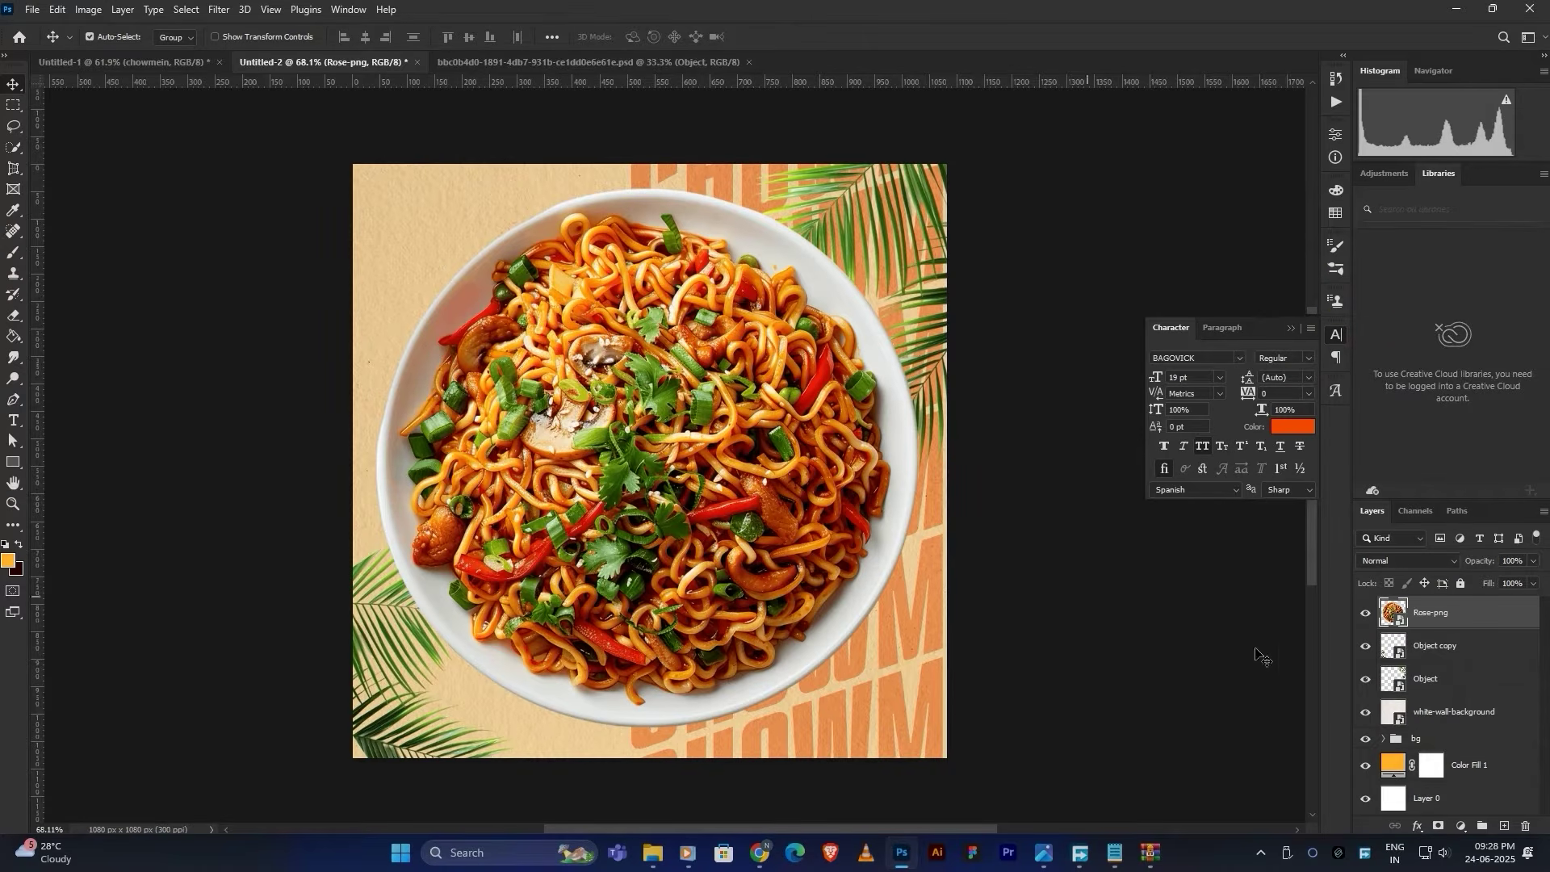
Step: Give the noodle plate a black Normal drop shadow with 76% opacity, 126° angle, 93 px distance and 109 px size, leaving Outer Glow off
left_click(1416, 825)
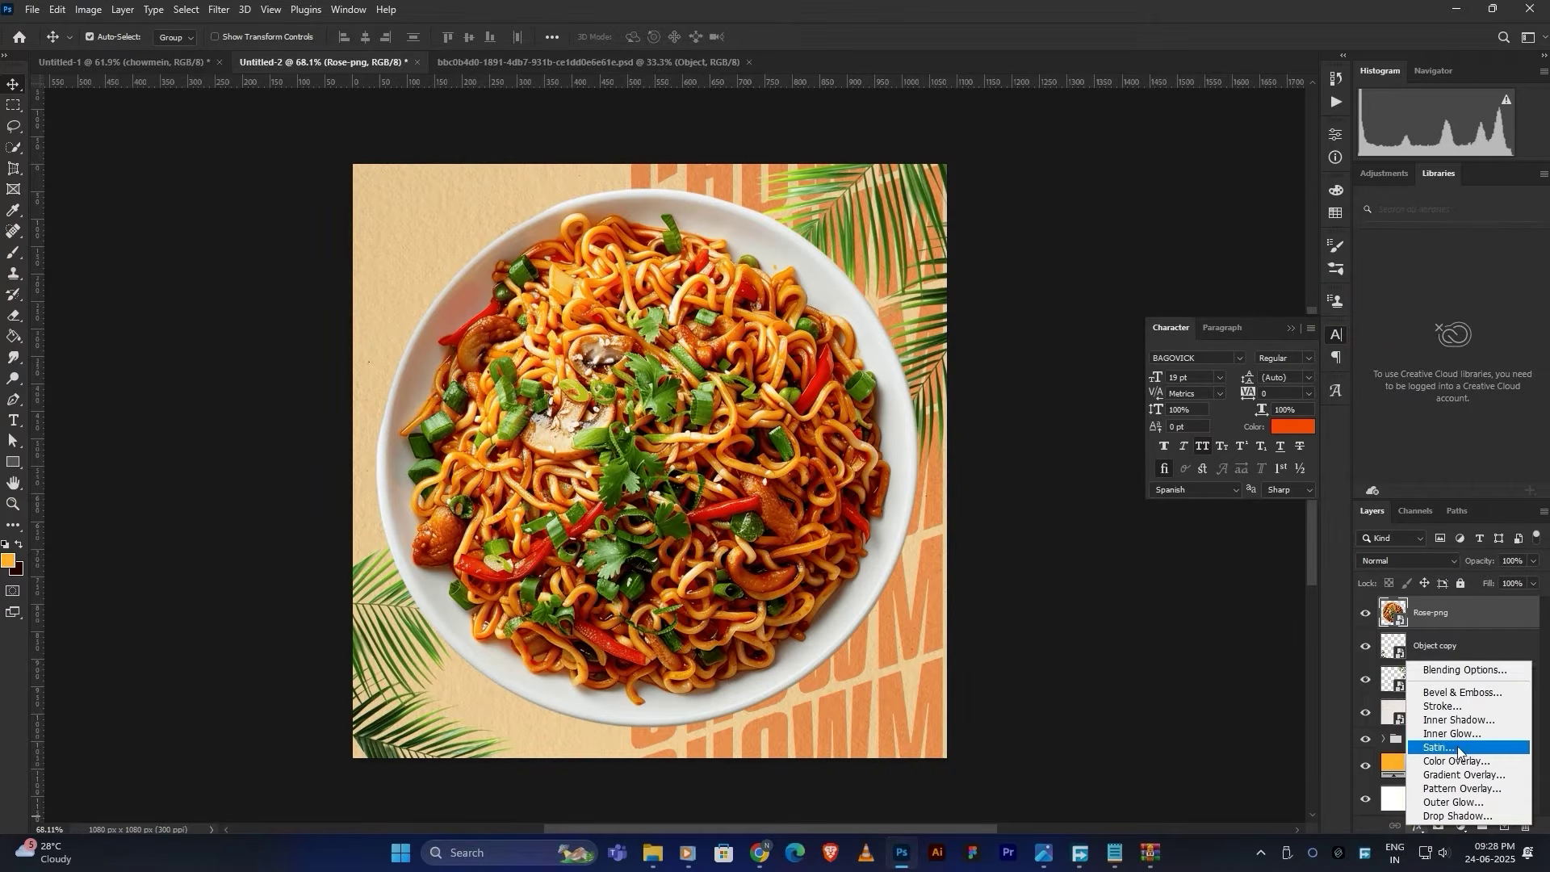
left_click(1452, 802)
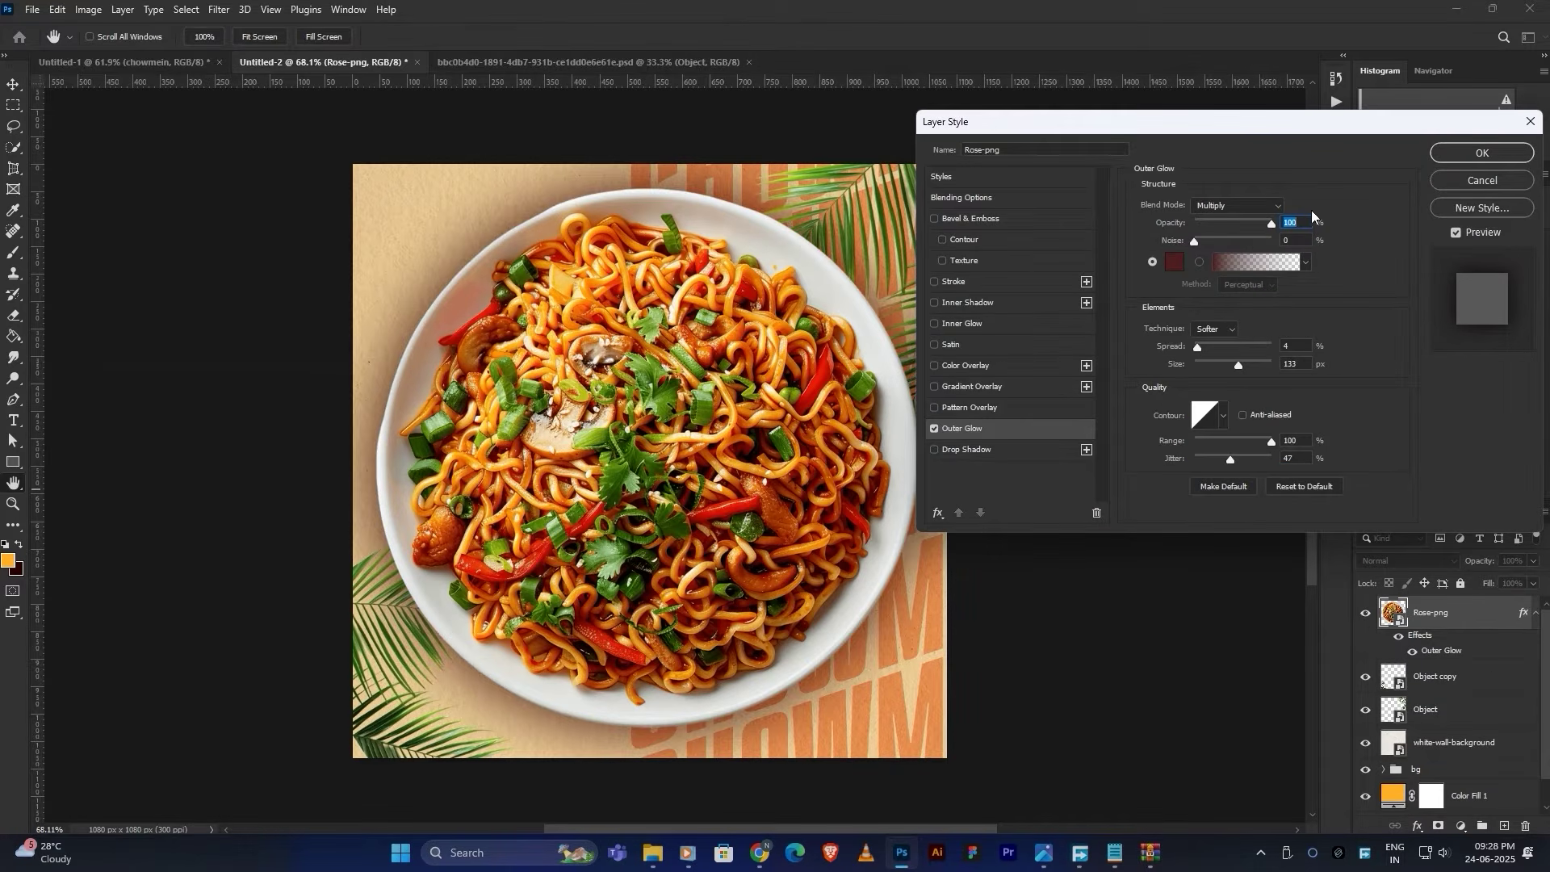
left_click(934, 429)
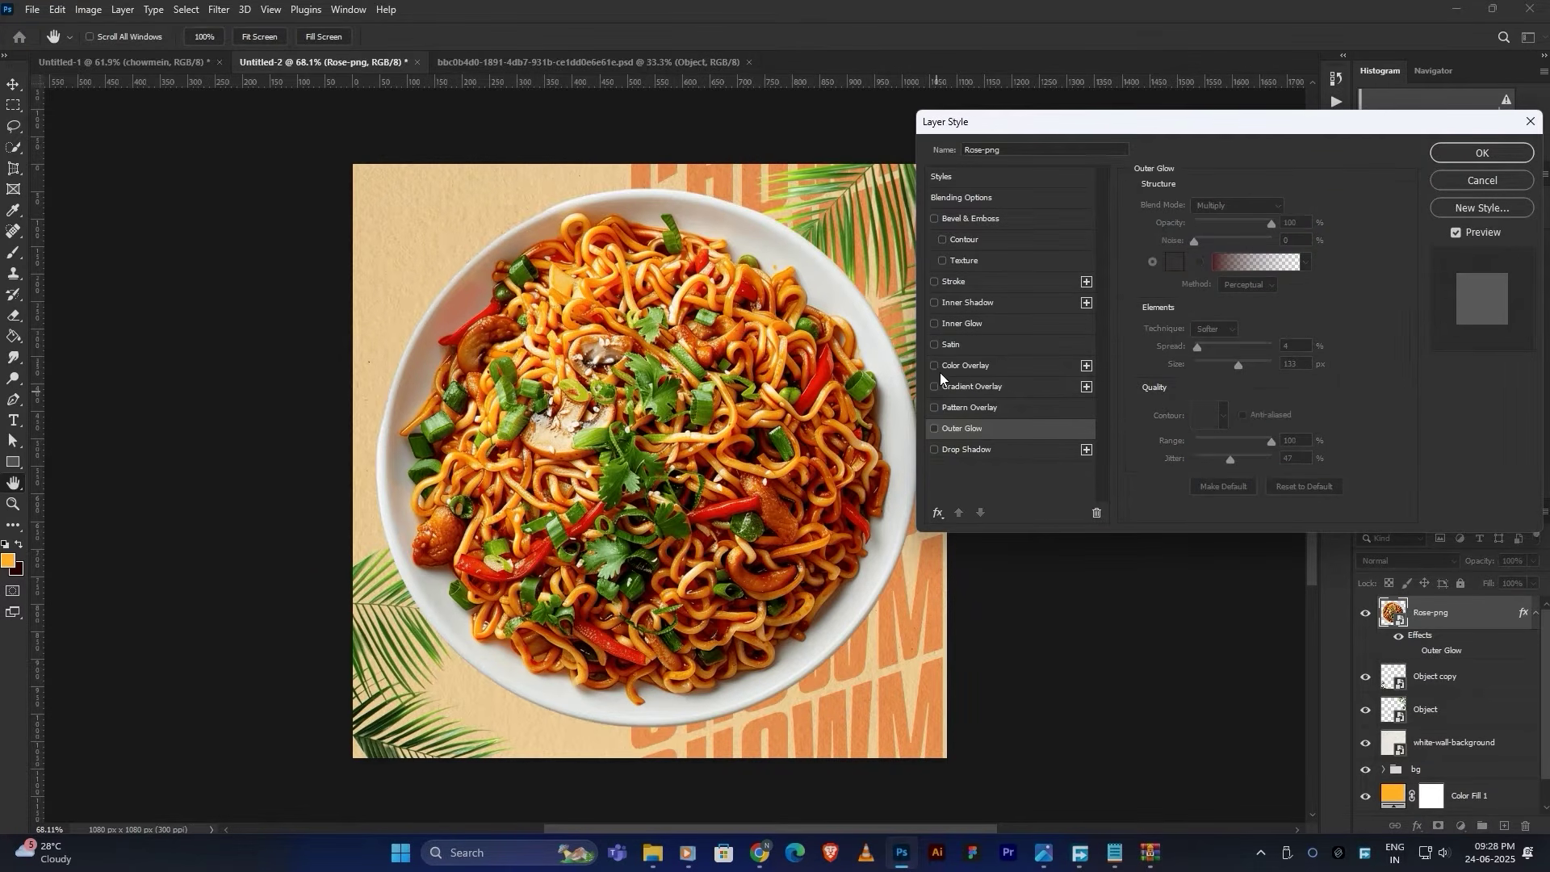
left_click(934, 450)
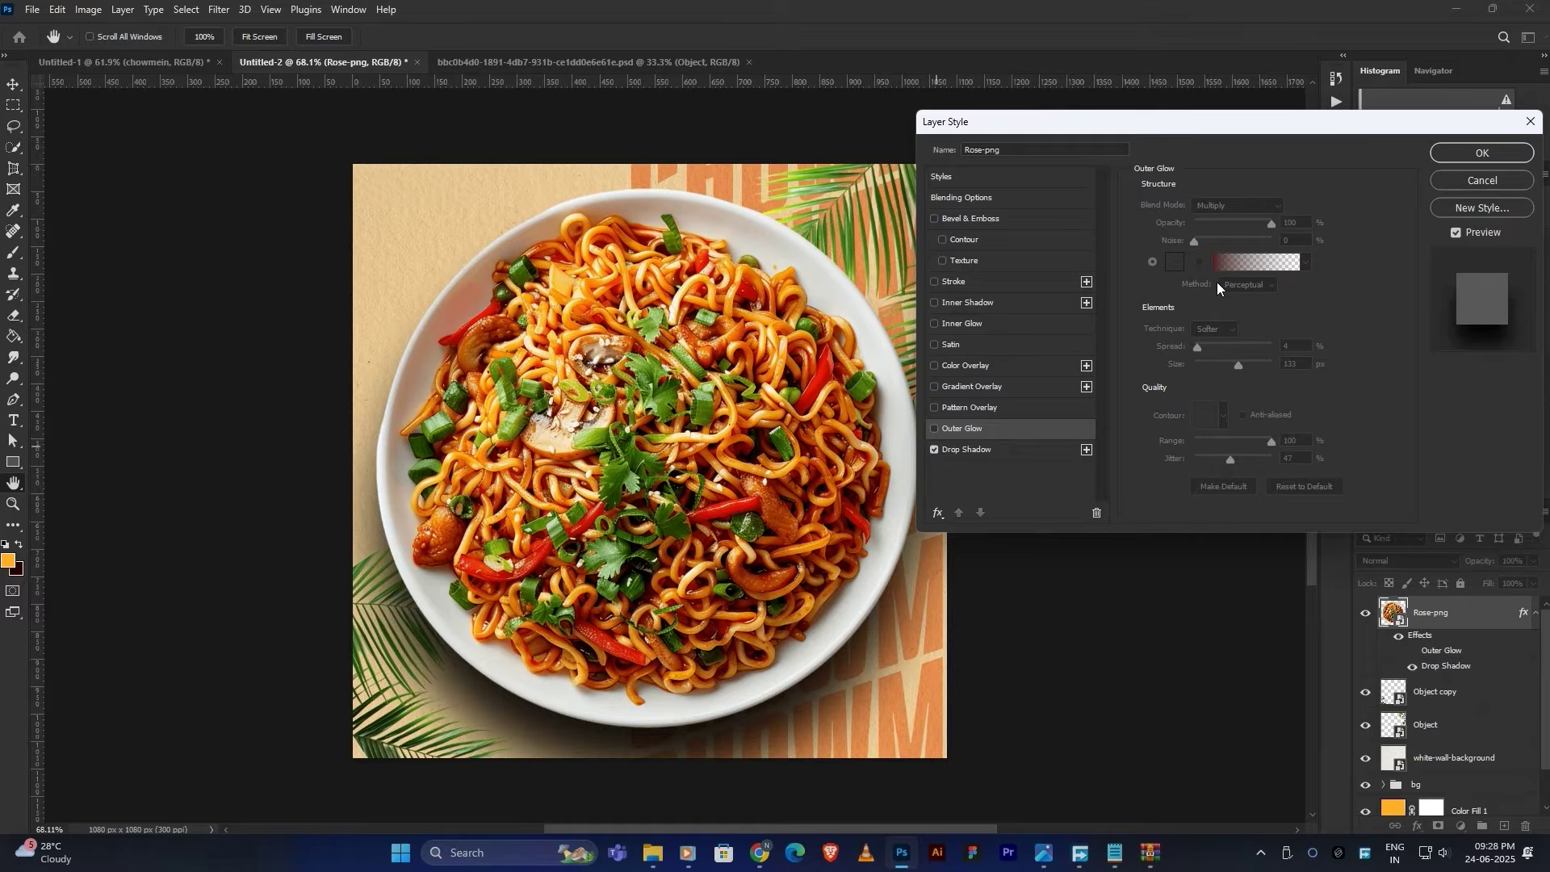
left_click(999, 431)
left_click(934, 429)
left_click(986, 448)
left_click_drag(1263, 232, 1251, 278)
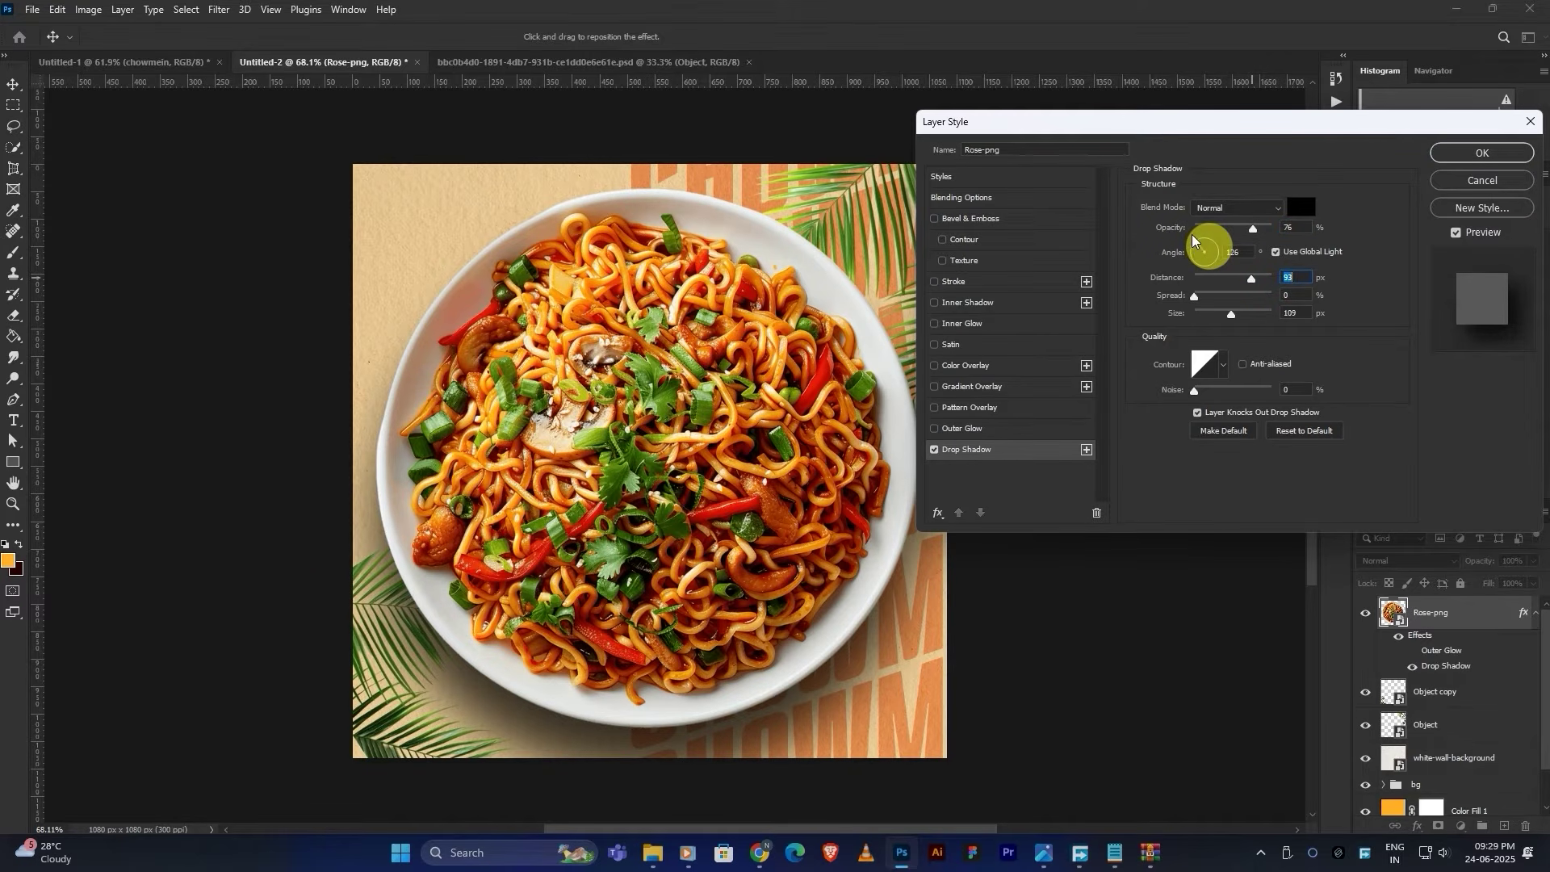
left_click(1192, 238)
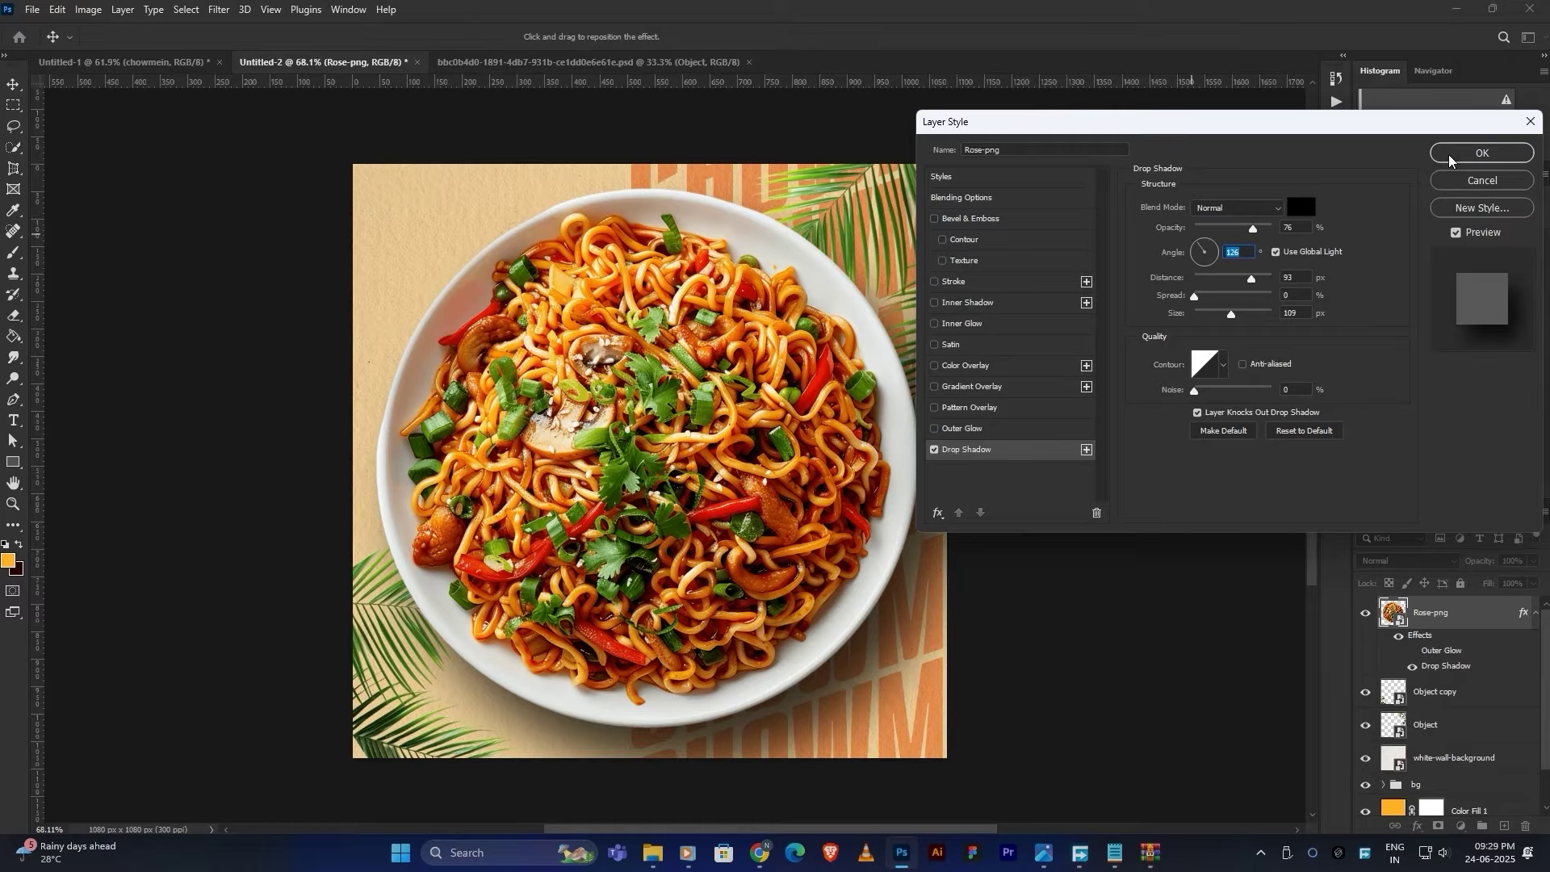
left_click(1481, 153)
Step: Scale the noodle plate down to about 620 px wide and position it right of centre in the poster's lower half
key("ctrl+t")
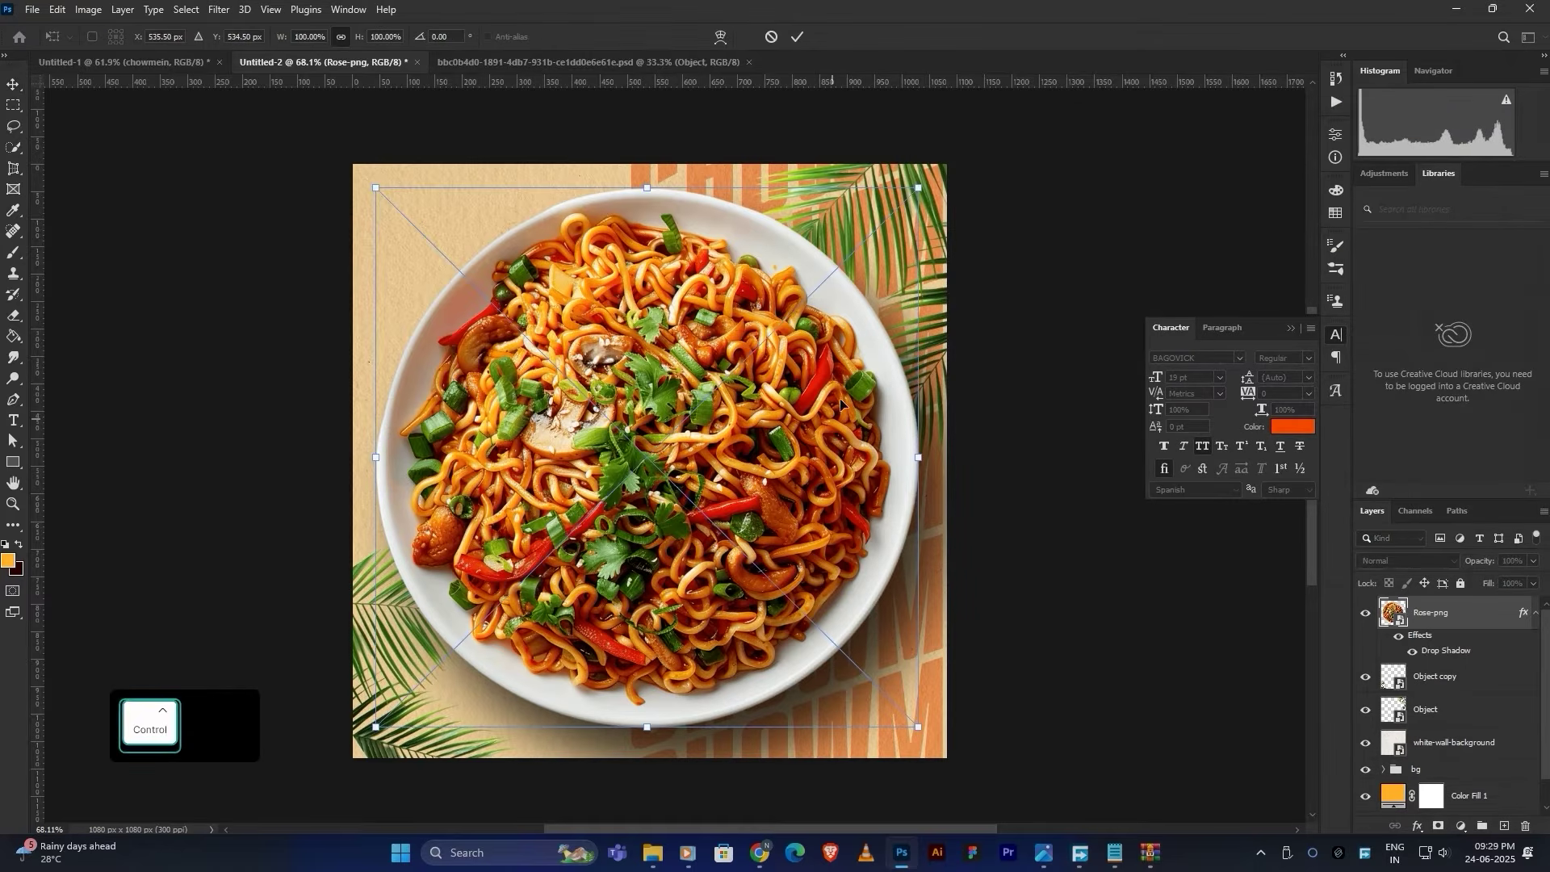
left_click_drag(919, 187, 862, 356)
left_click(846, 395)
left_click_drag(919, 313, 904, 329)
left_click_drag(866, 381, 856, 389)
left_click(805, 141)
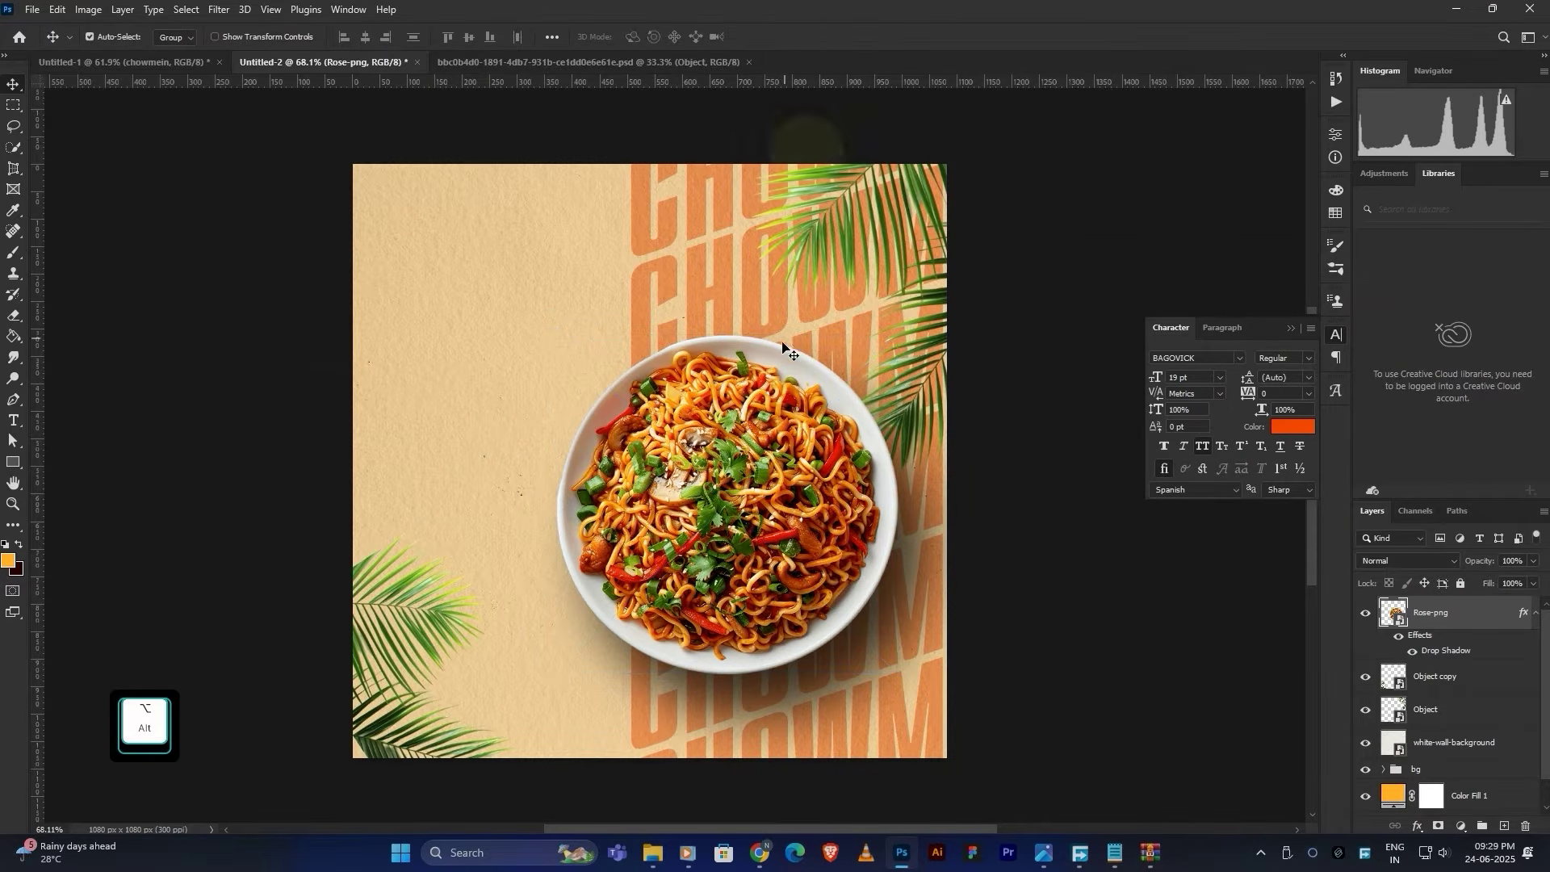
scroll(779, 432, "down", 1)
scroll(775, 440, "up", 4)
scroll(773, 440, "down", 3)
left_click_drag(729, 400, 784, 520)
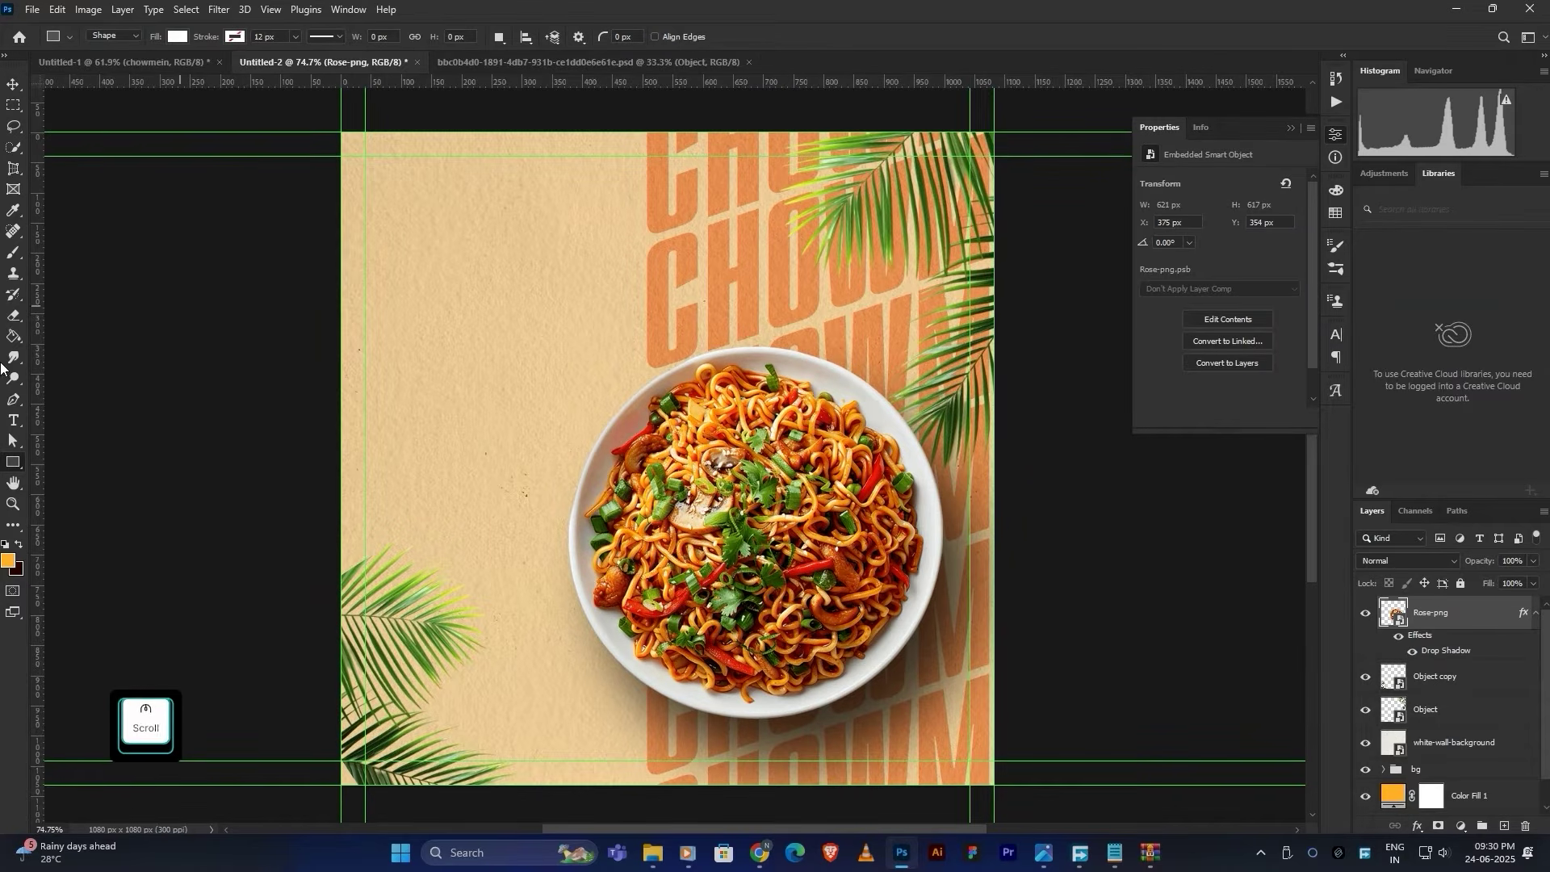
Step: Add the orange-red text "special" in CF Sabinetta at 19 pt in the poster's upper-left area and apply All Caps to its first letter
left_click(14, 420)
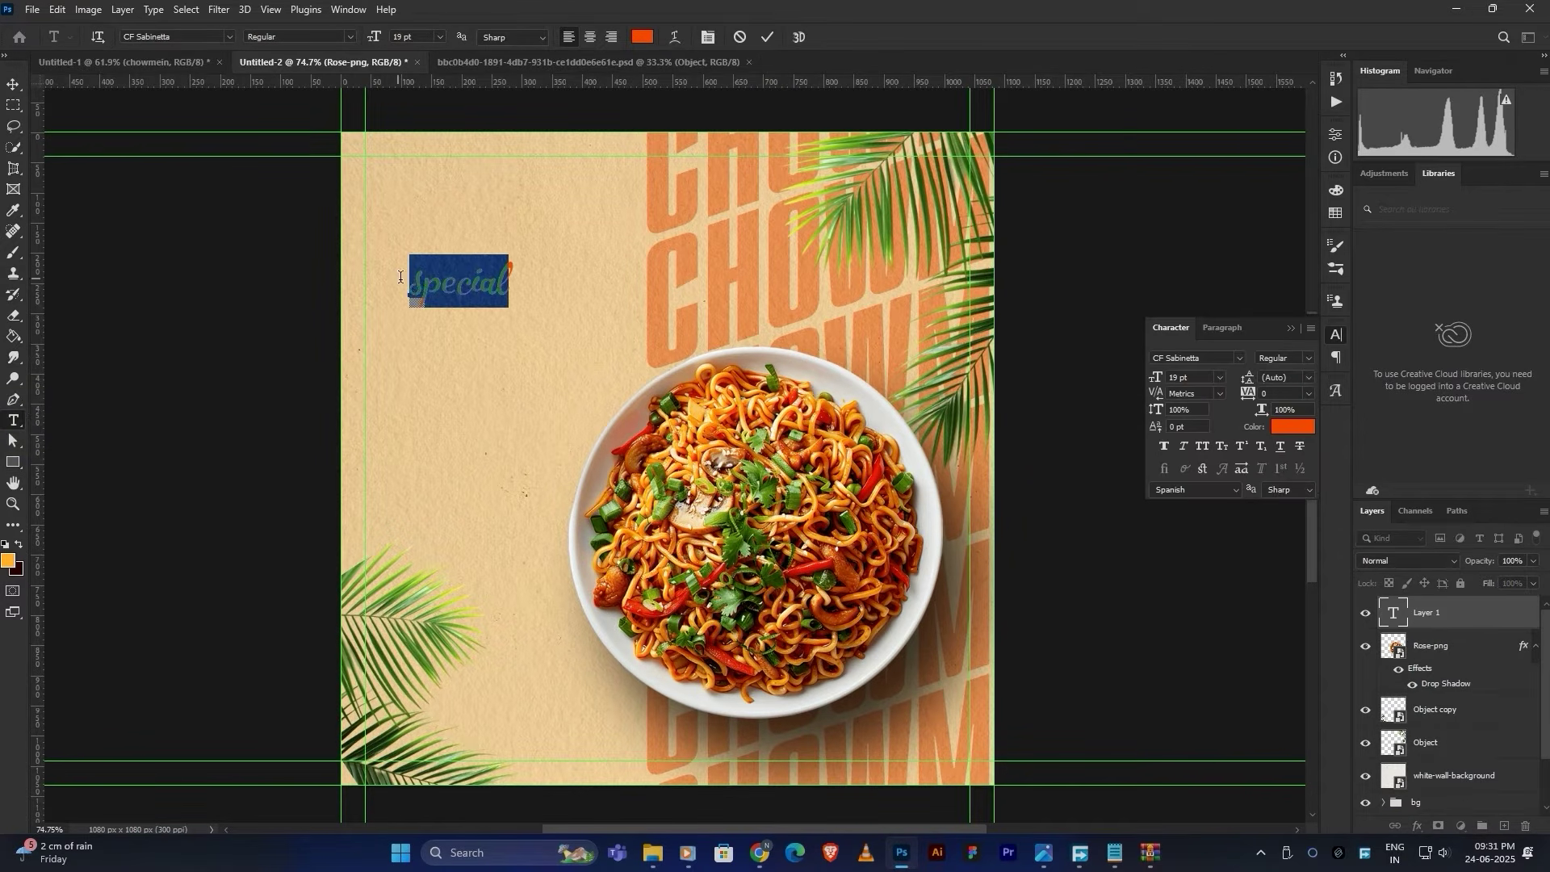
left_click(424, 284)
left_click(1208, 452)
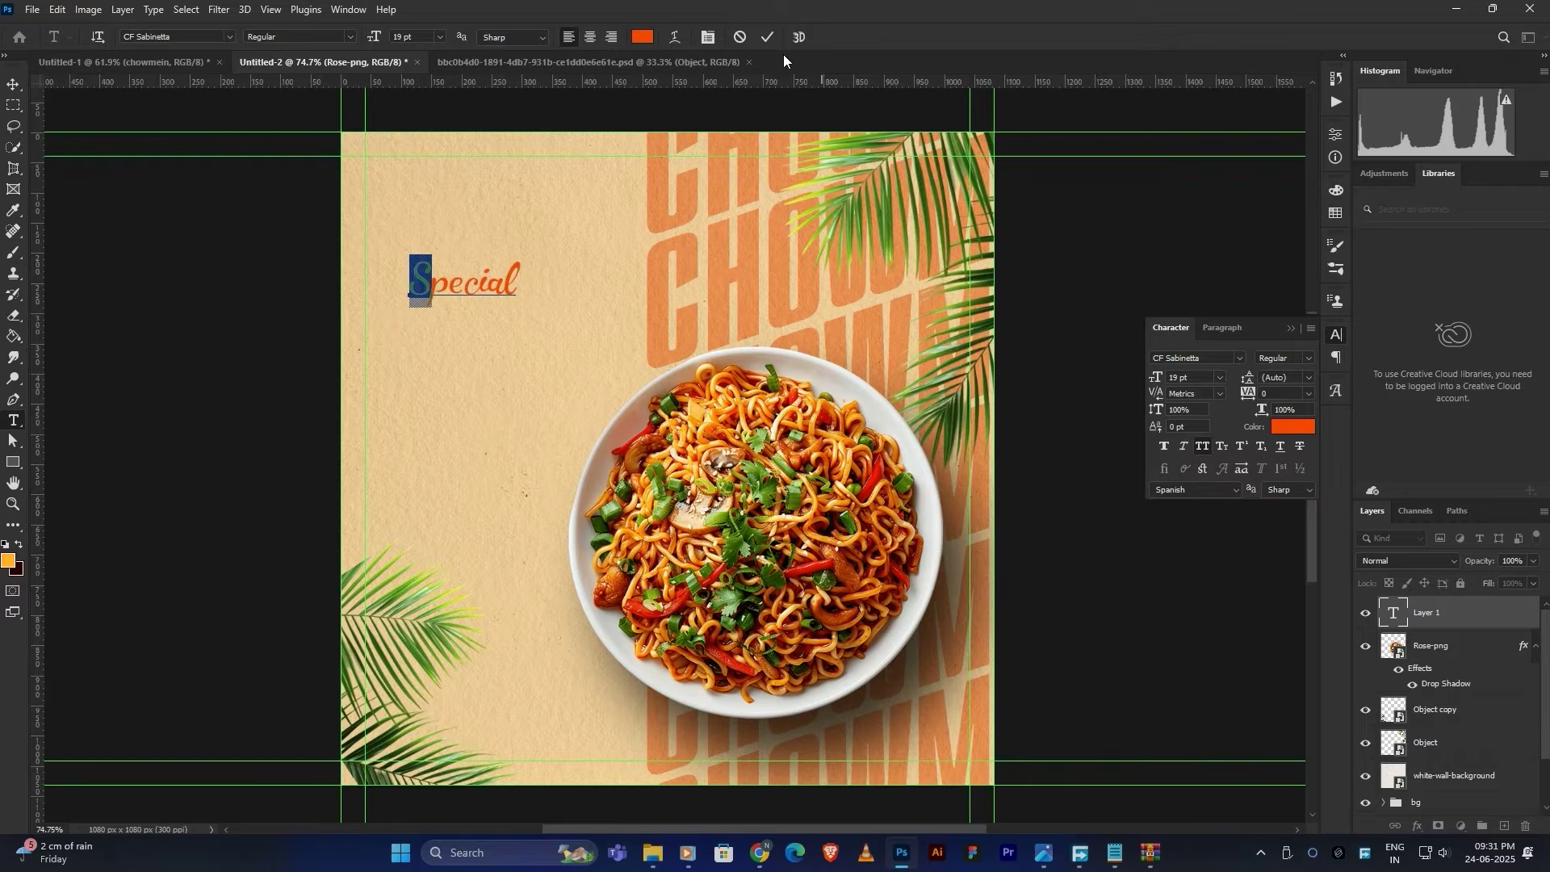
left_click(765, 37)
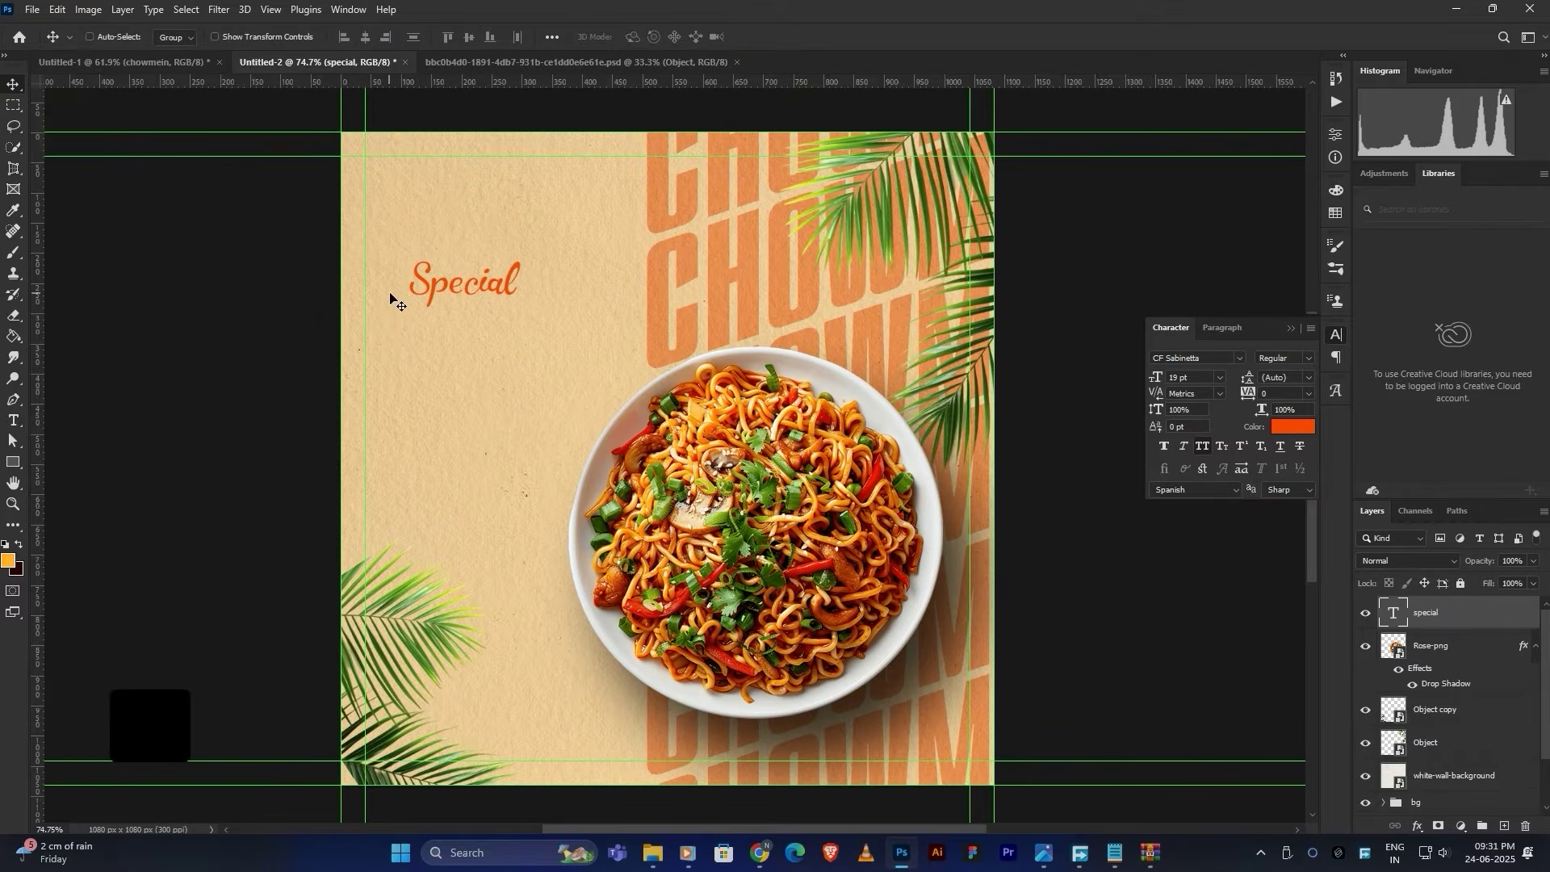
Step: Enlarge the Special text to about 45.65 pt and move it against the poster's left margin guide
key("ctrl+t")
left_click_drag(519, 305, 634, 337)
left_click(636, 343)
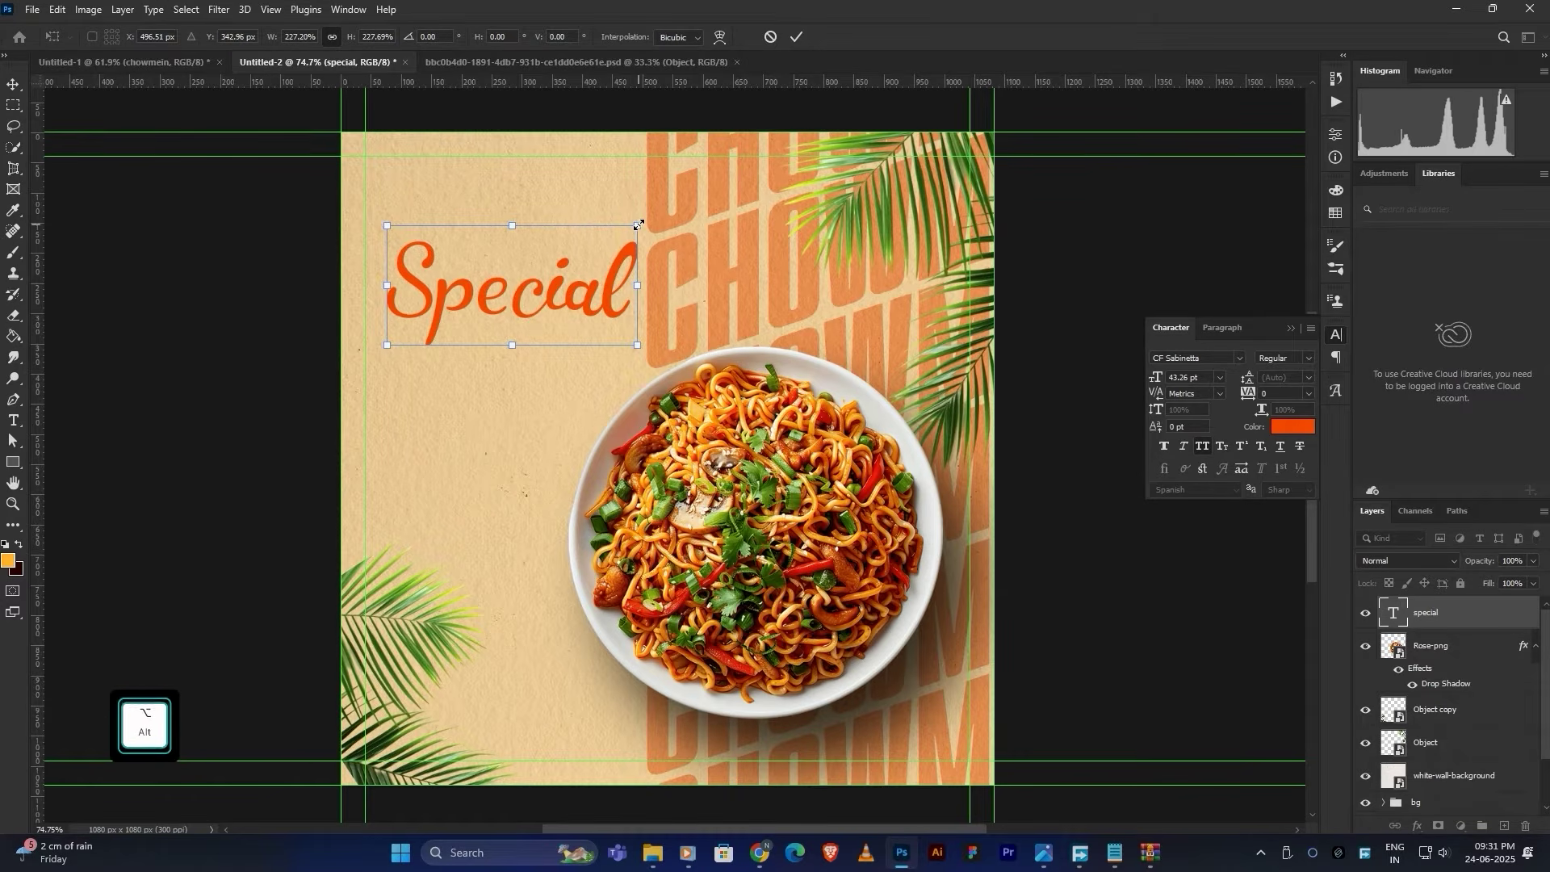
left_click_drag(638, 221, 652, 214)
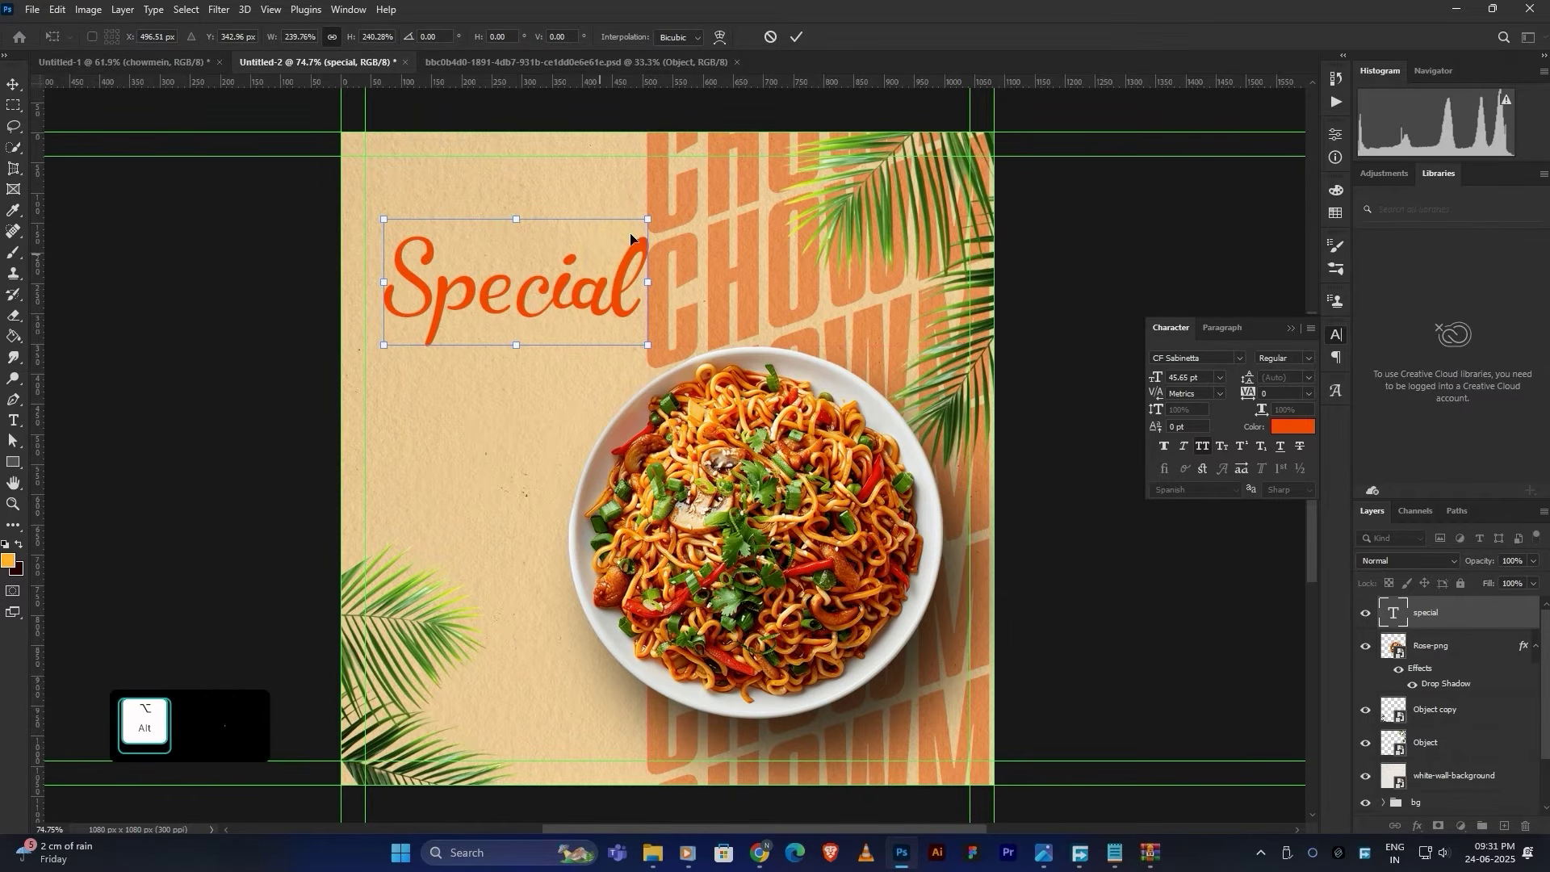
left_click(796, 37)
left_click_drag(607, 299, 590, 283)
Step: Add a new text layer reading "Chowmein" just below the Special lettering
scroll(545, 347, "down", 3)
scroll(540, 347, "up", 4)
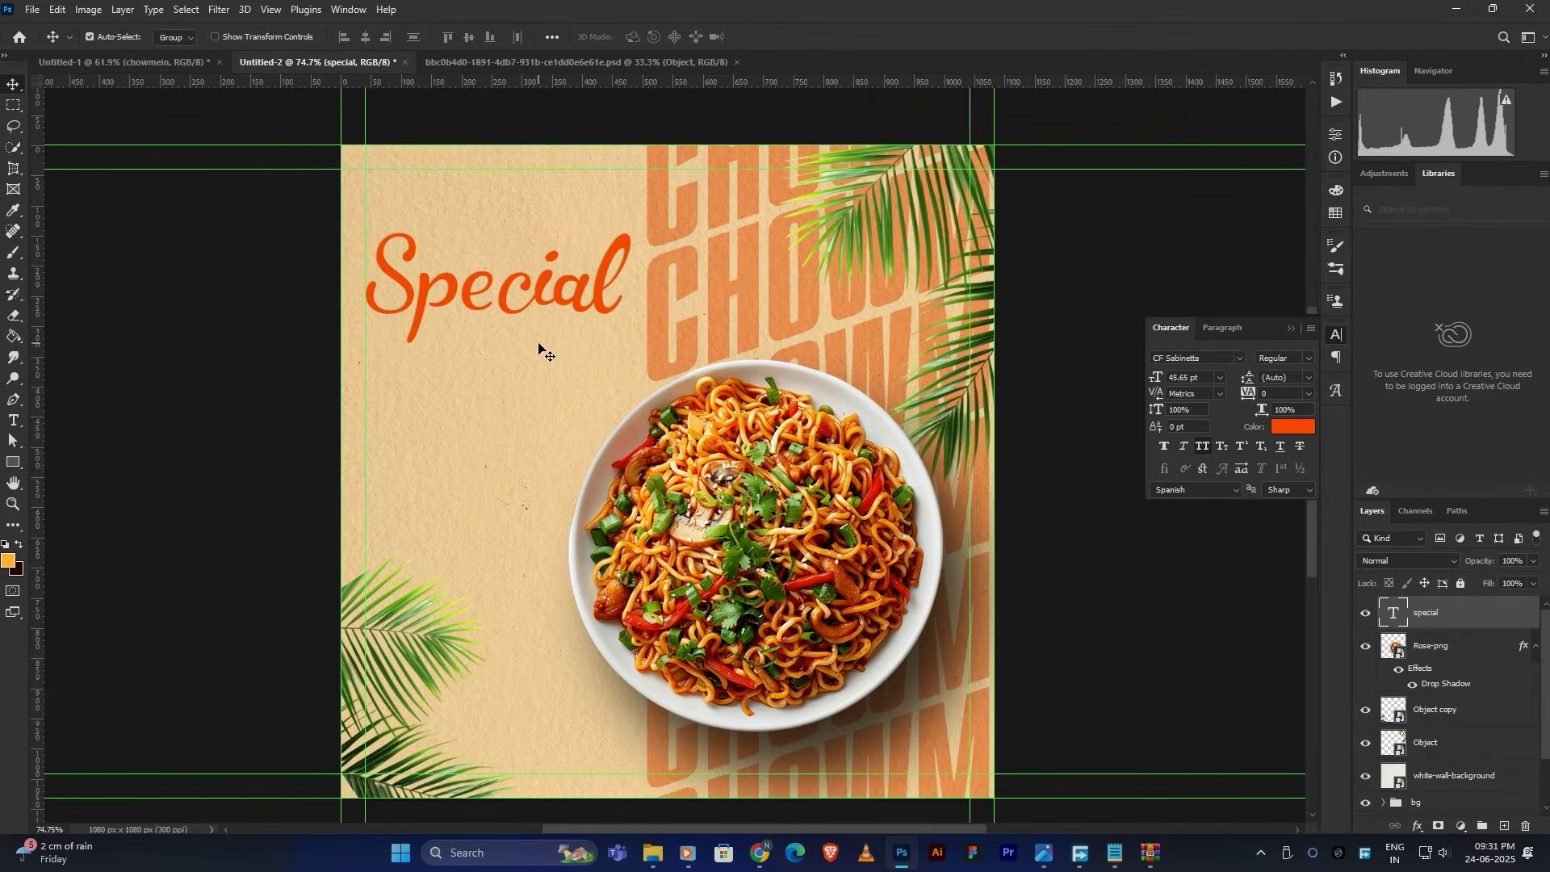
scroll(505, 319, "up", 2)
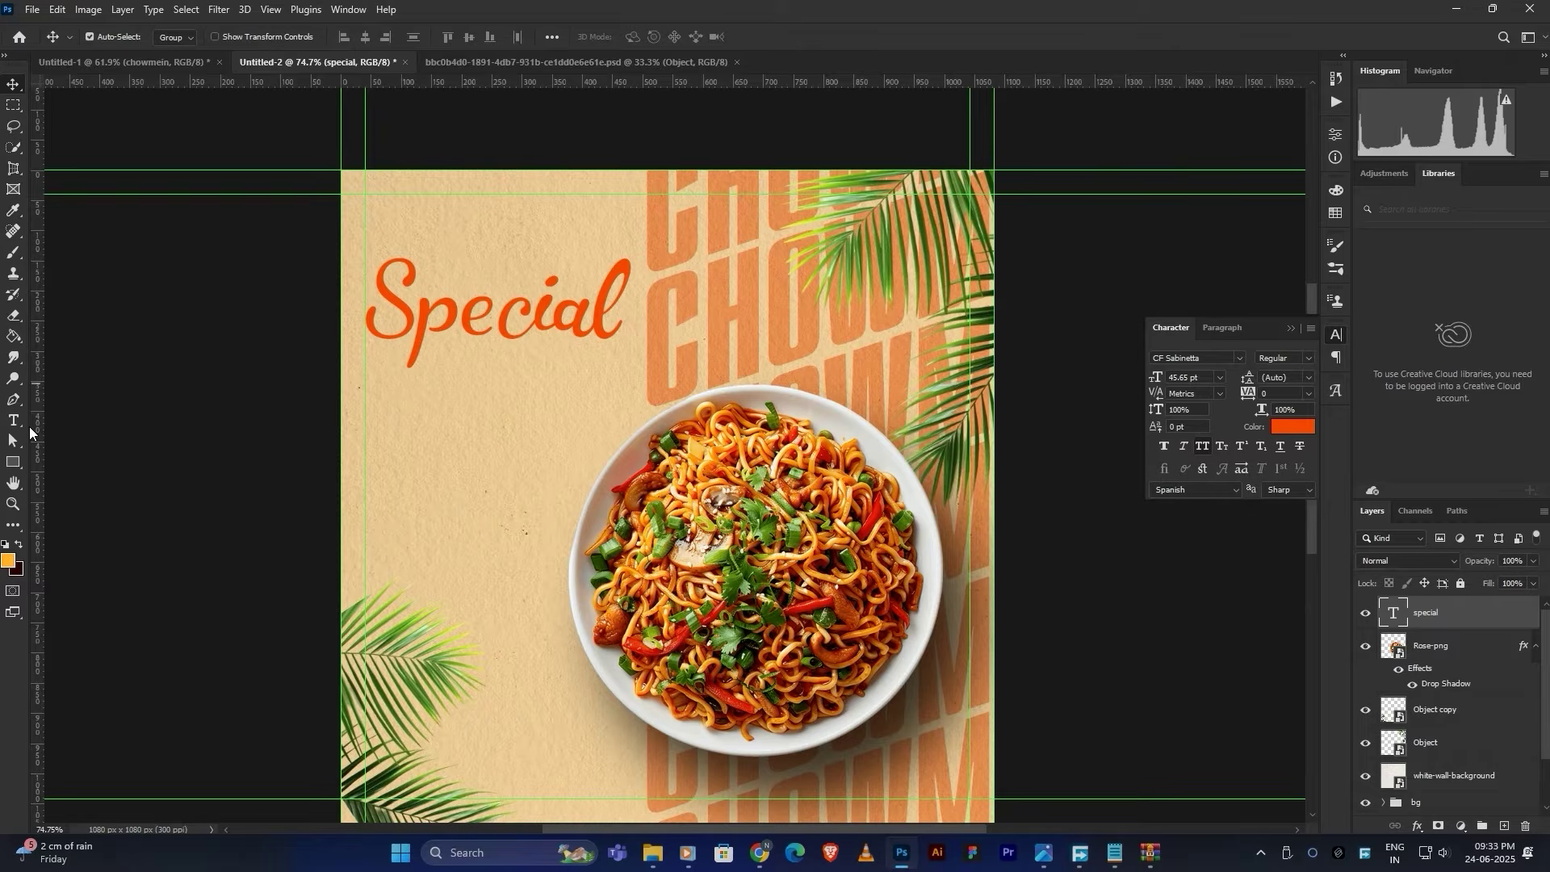
left_click(14, 420)
left_click(395, 408)
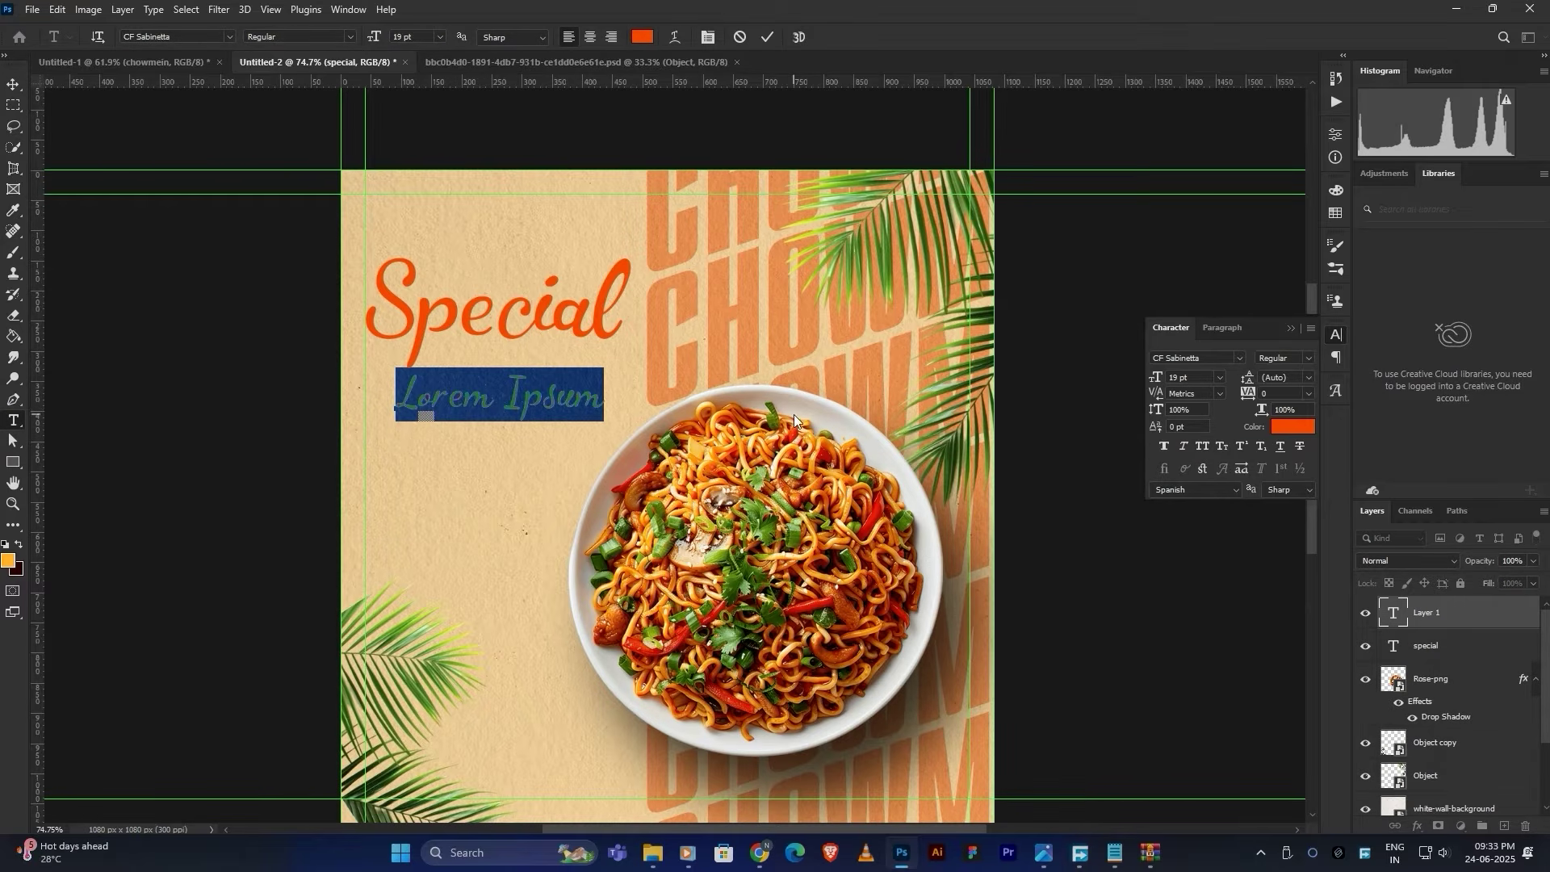
type("C")
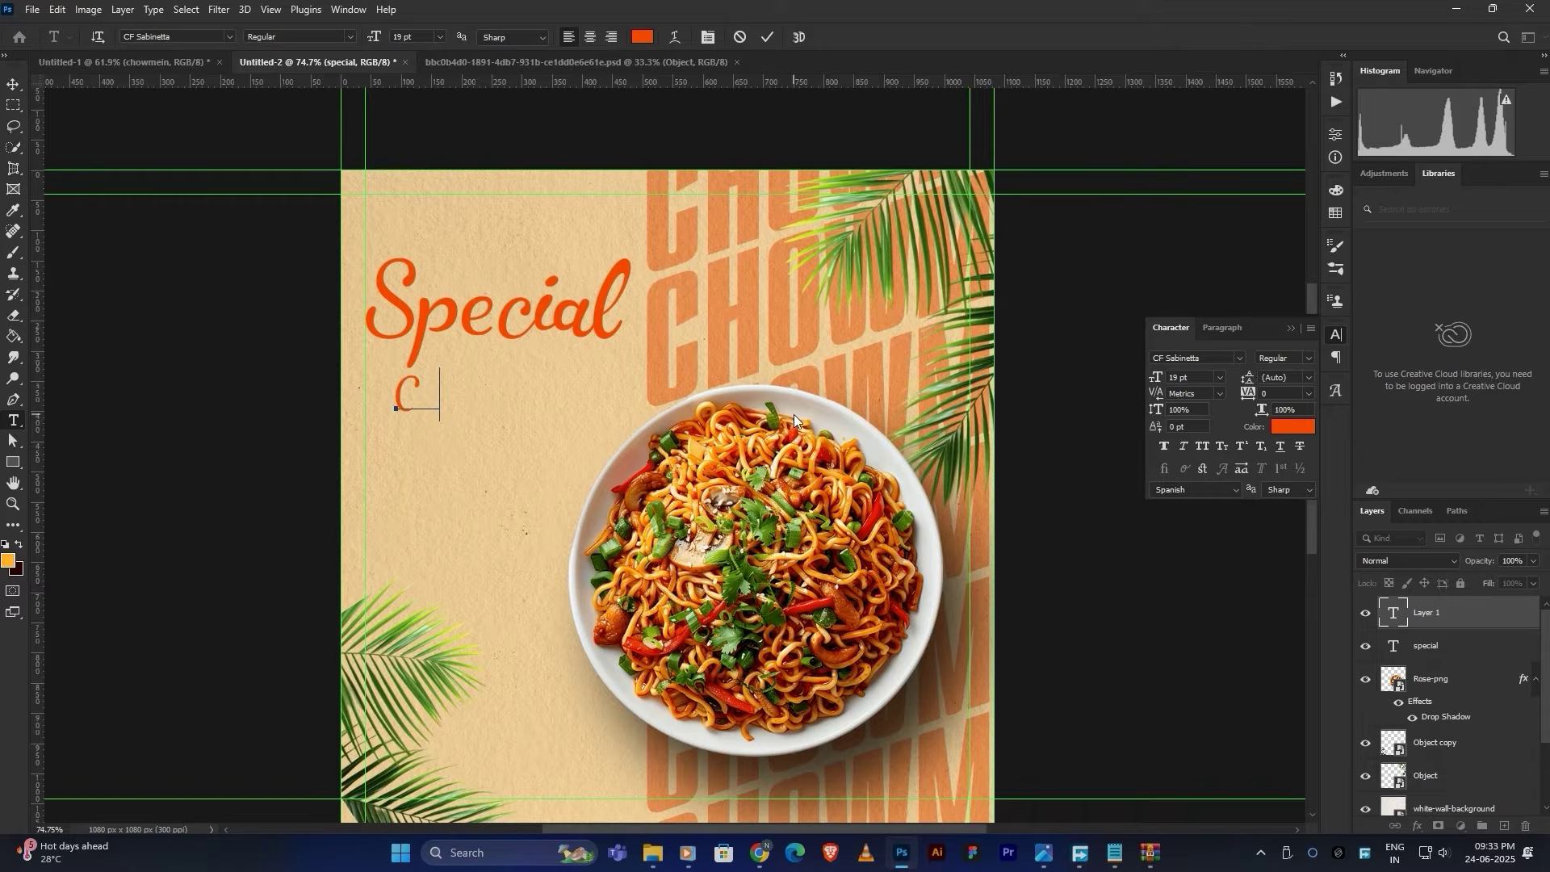
type(" owmein")
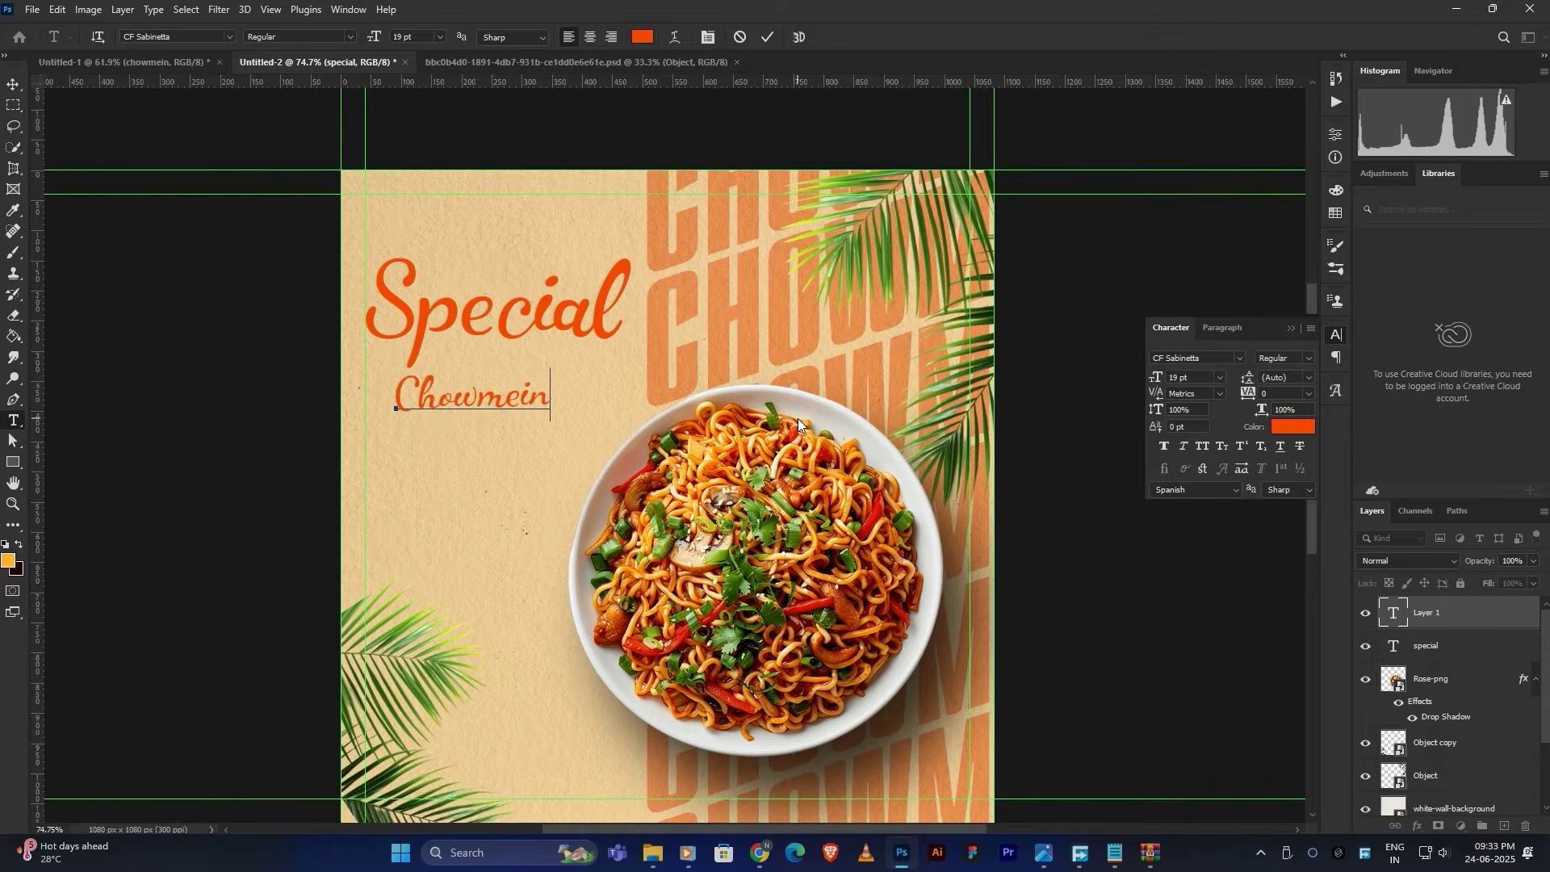
Step: Change the new Chowmein text's font to Alyona Regular and commit the edit
left_click_drag(554, 394, 367, 410)
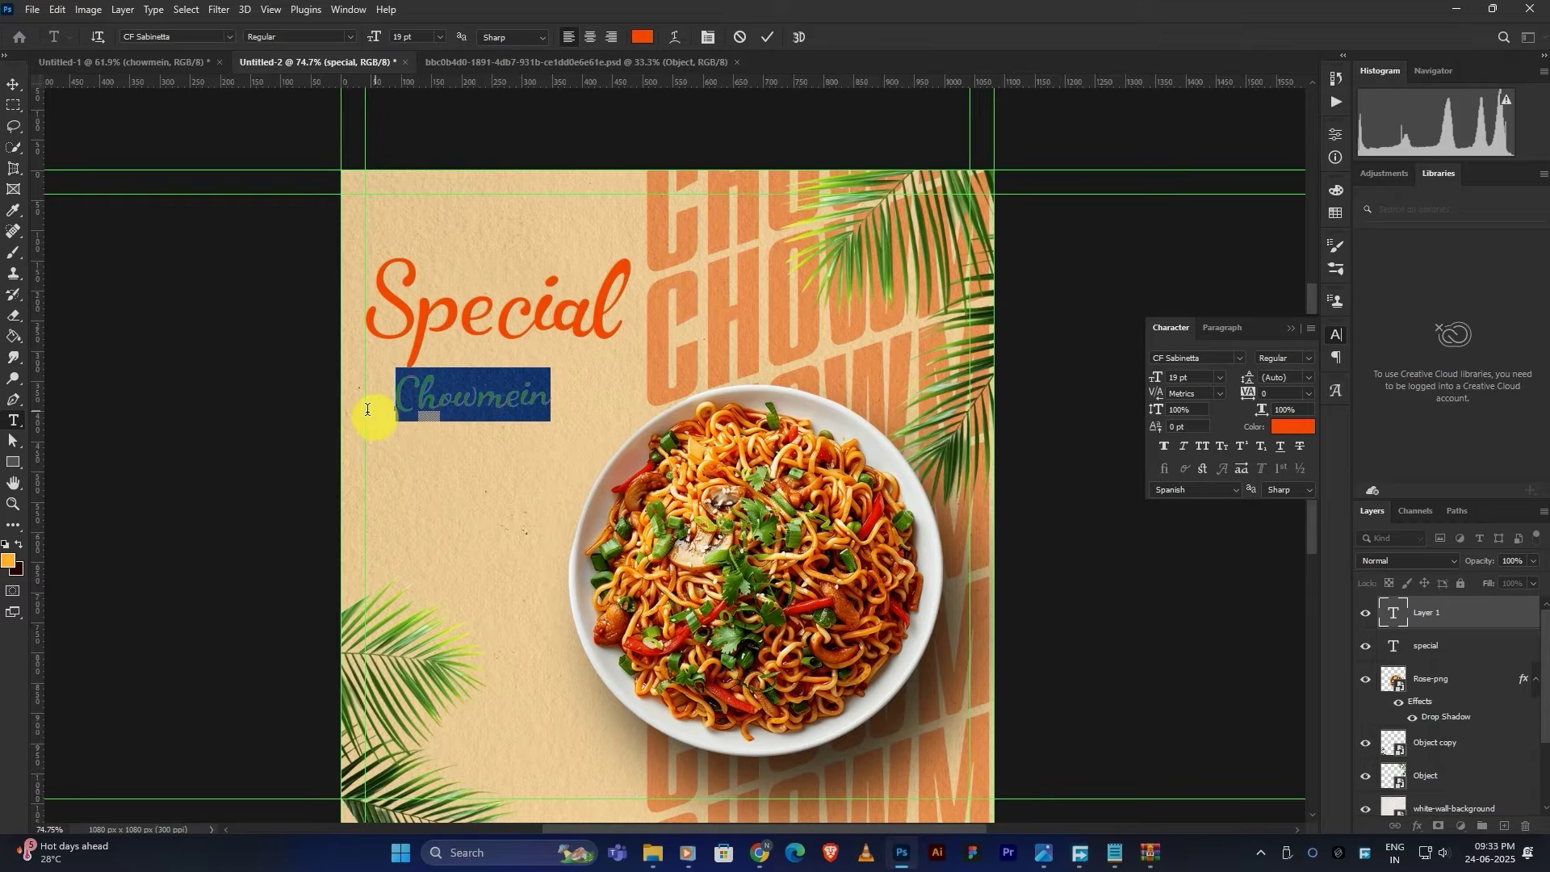
left_click(1213, 358)
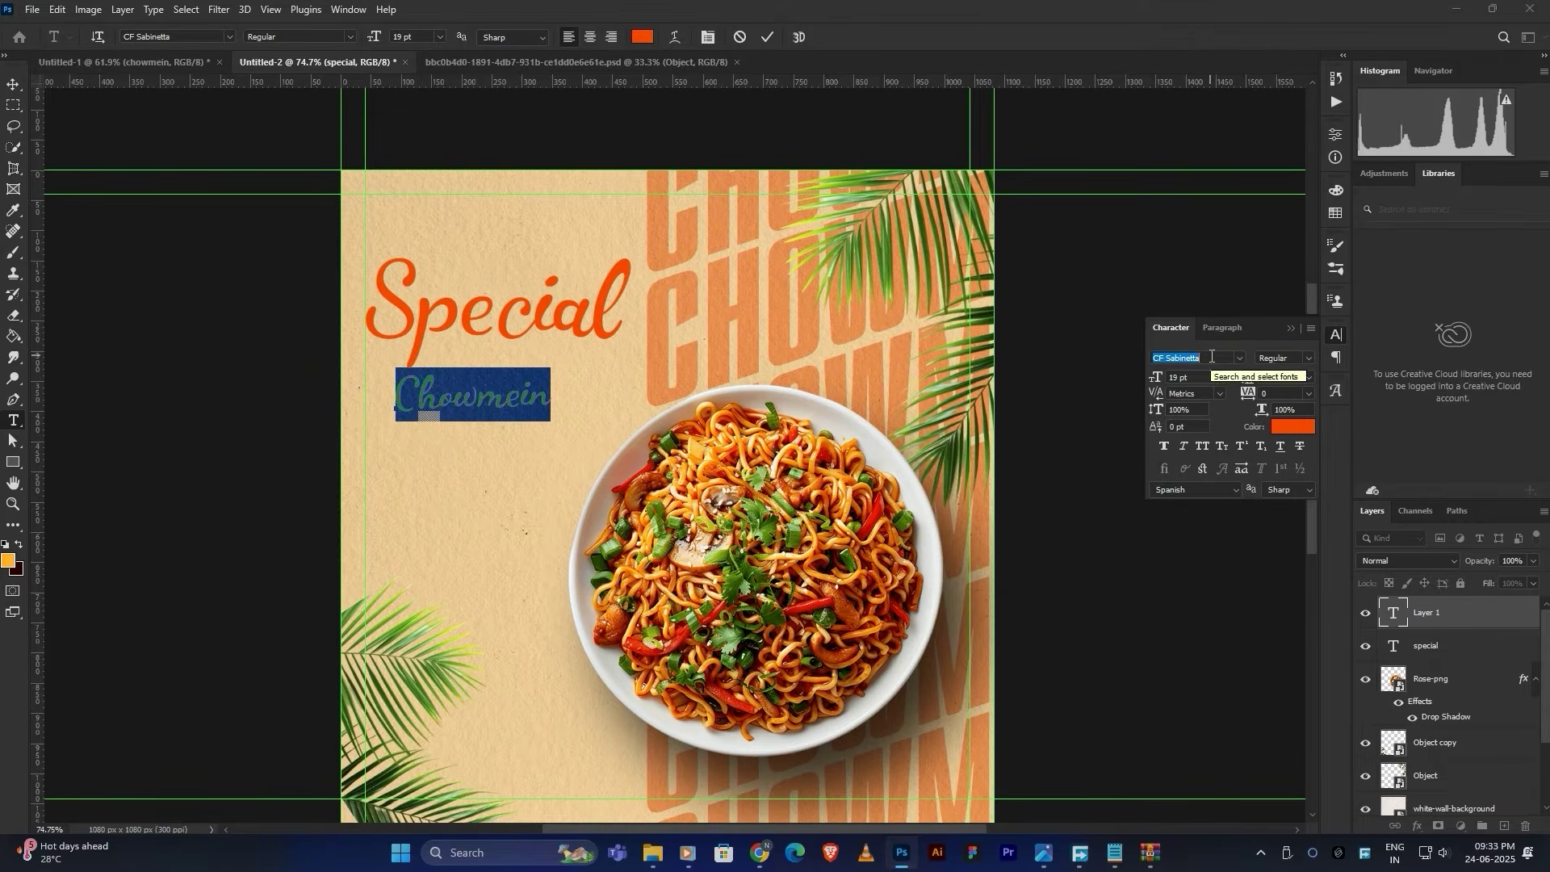
type("aly")
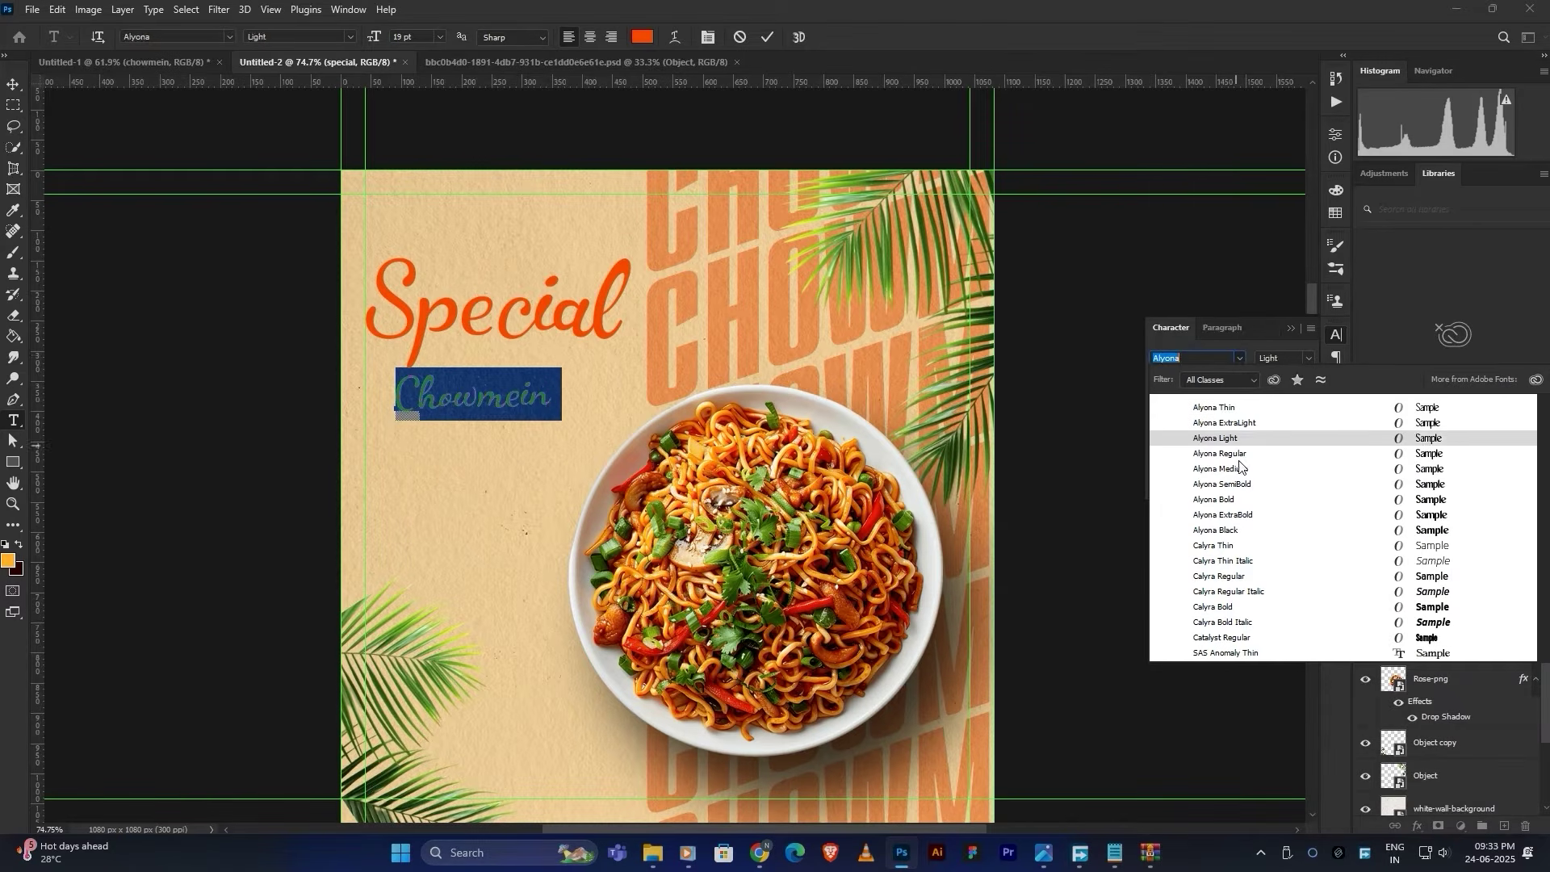
left_click(1235, 453)
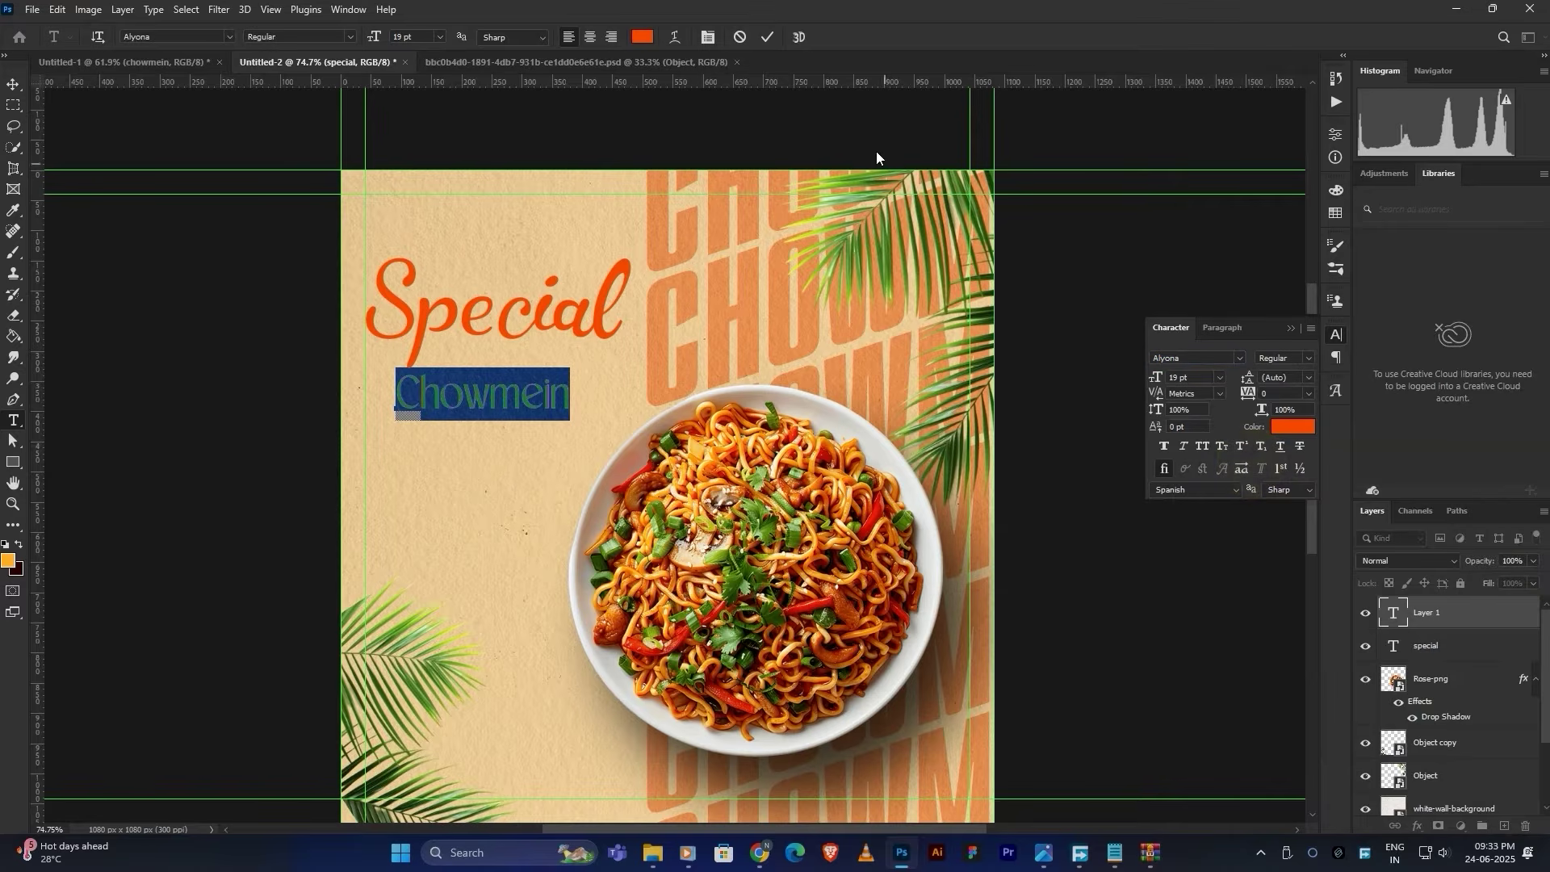
left_click(767, 37)
Step: Place Chowmein under the right half of Special, and duplicate it above Special with the wording changed to "Today"
left_click(12, 84)
left_click_drag(541, 396, 569, 250)
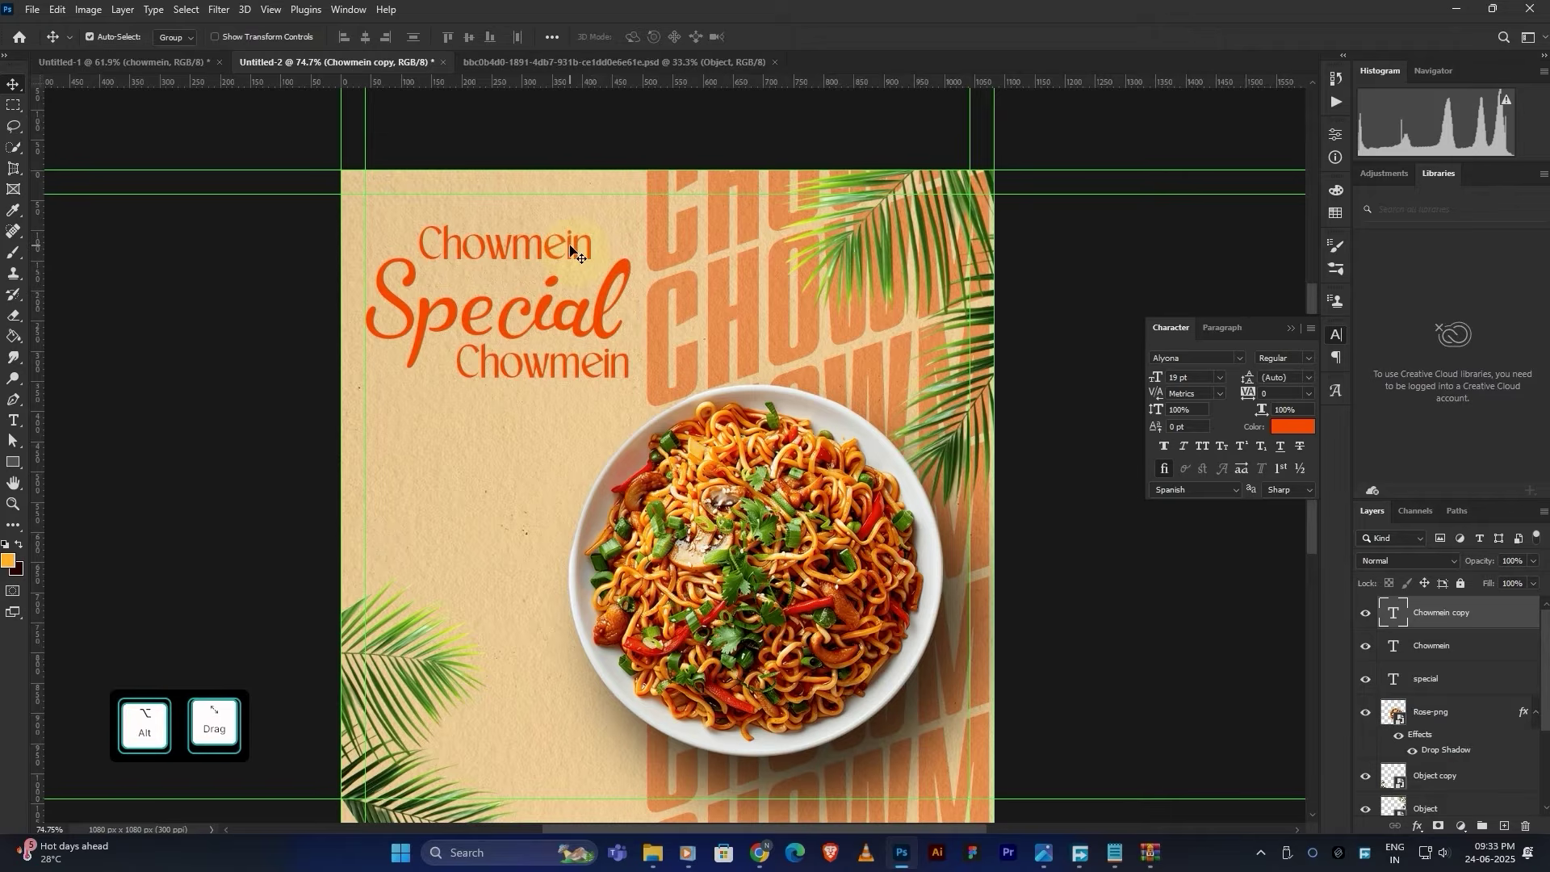
double_click(570, 250)
key("ctrl+a")
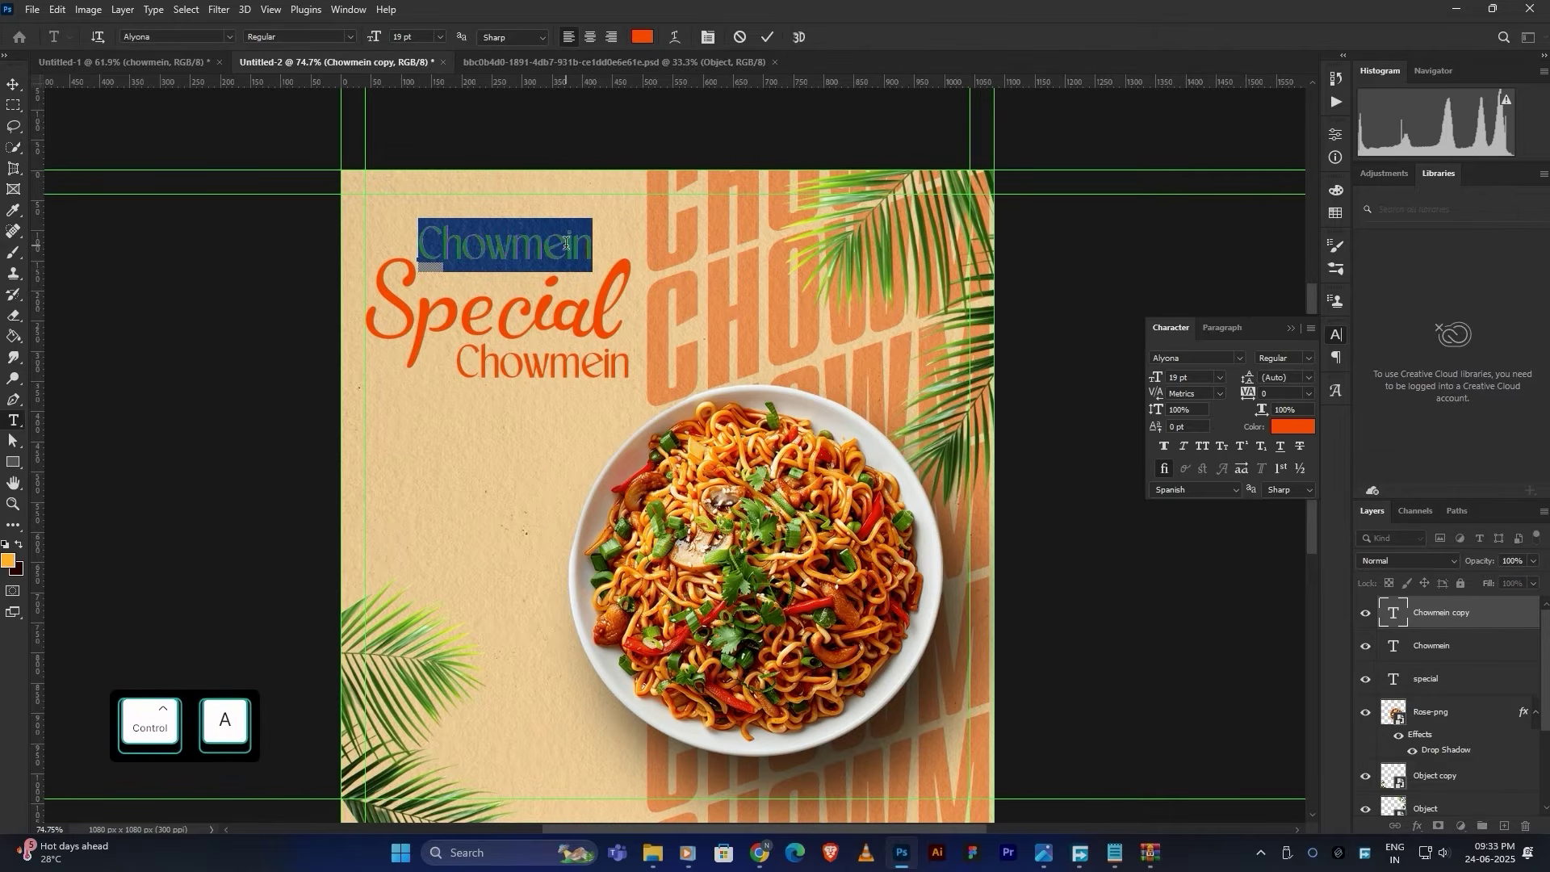
type("l")
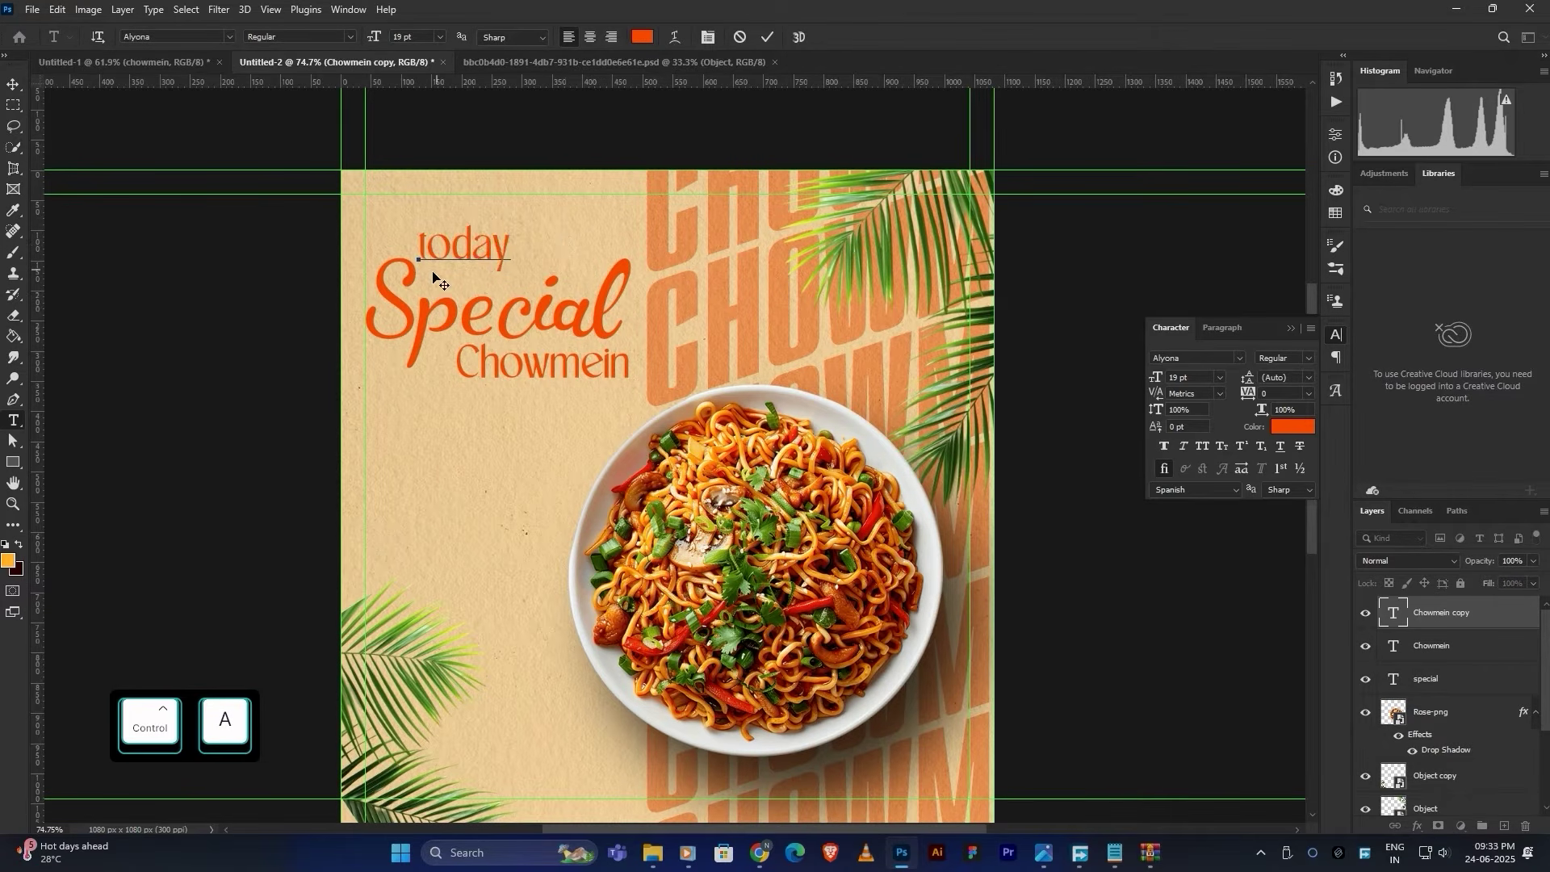
left_click_drag(419, 246, 406, 257)
type("T")
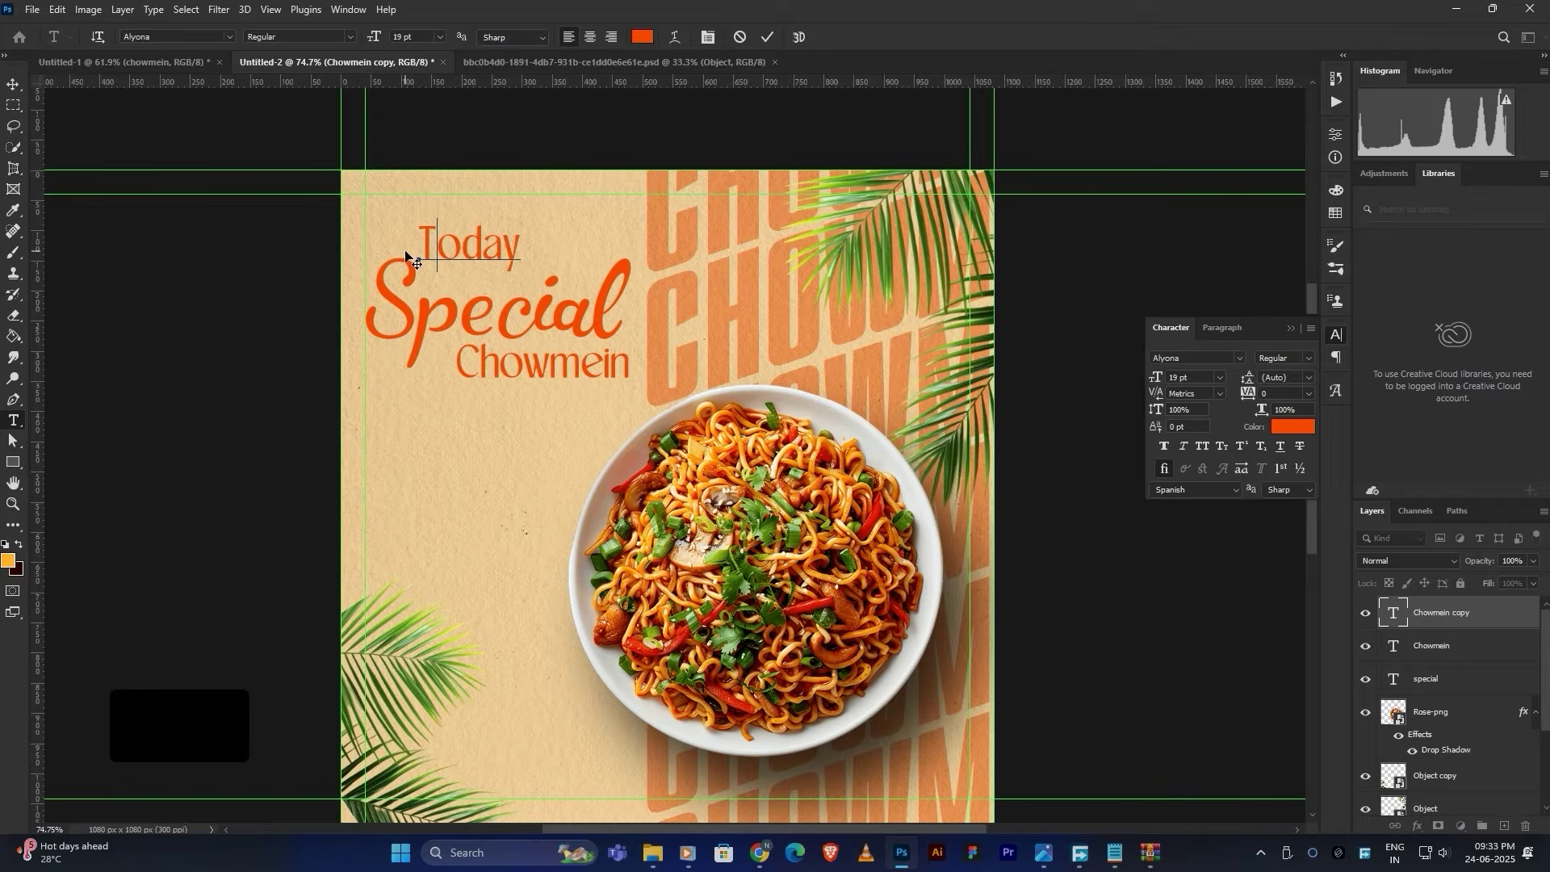
Step: Recolour the Today text to white (ffffff)
key("ctrl+a")
left_click(645, 38)
left_click_drag(1099, 355, 1018, 320)
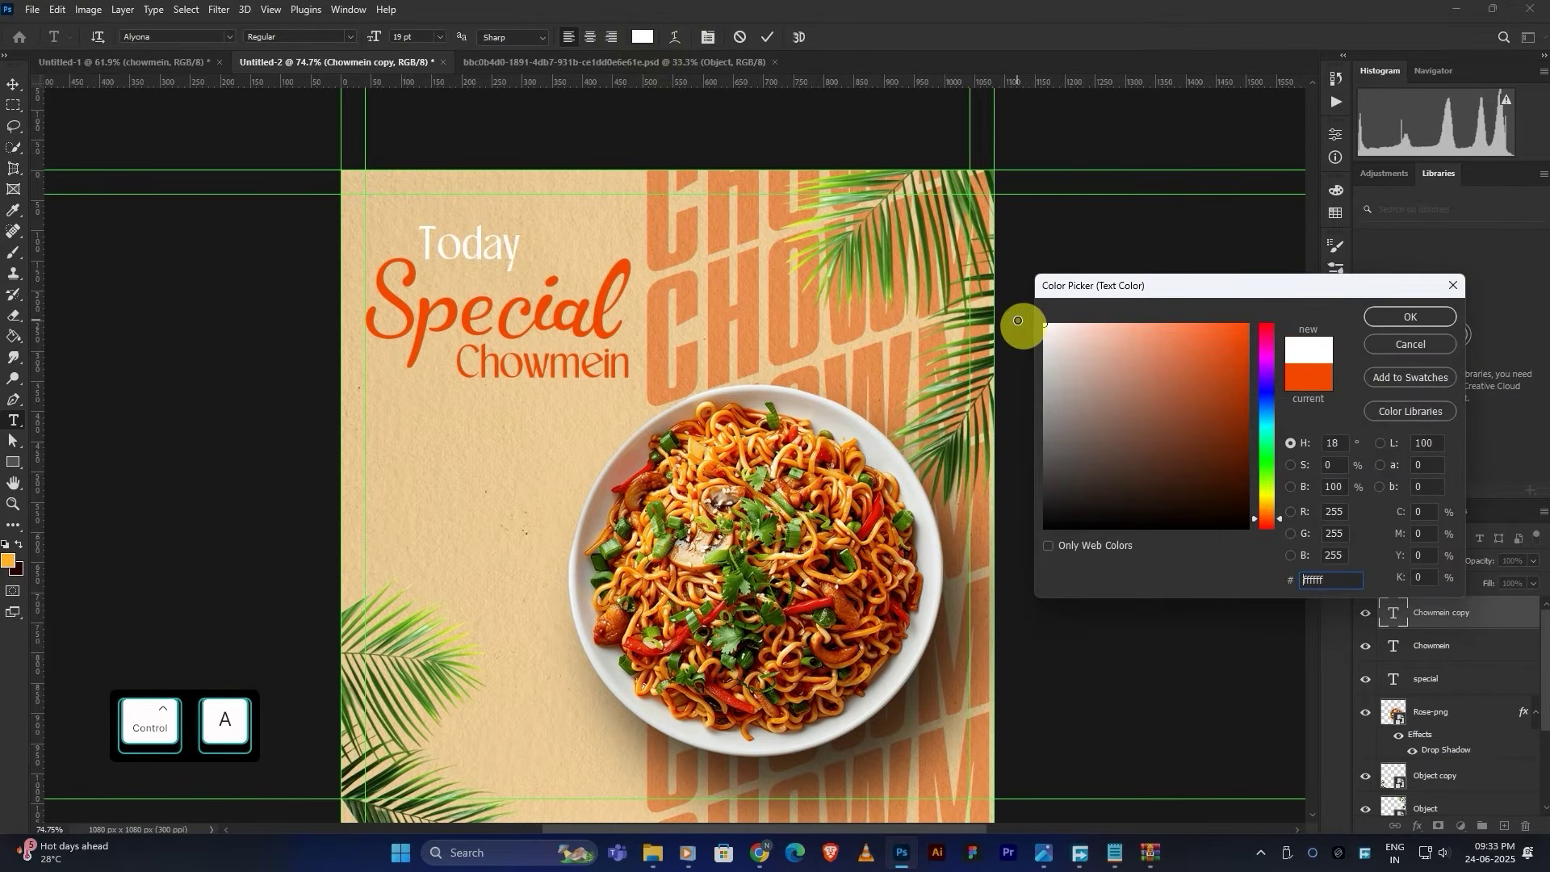
left_click(1407, 316)
left_click(765, 37)
key("v")
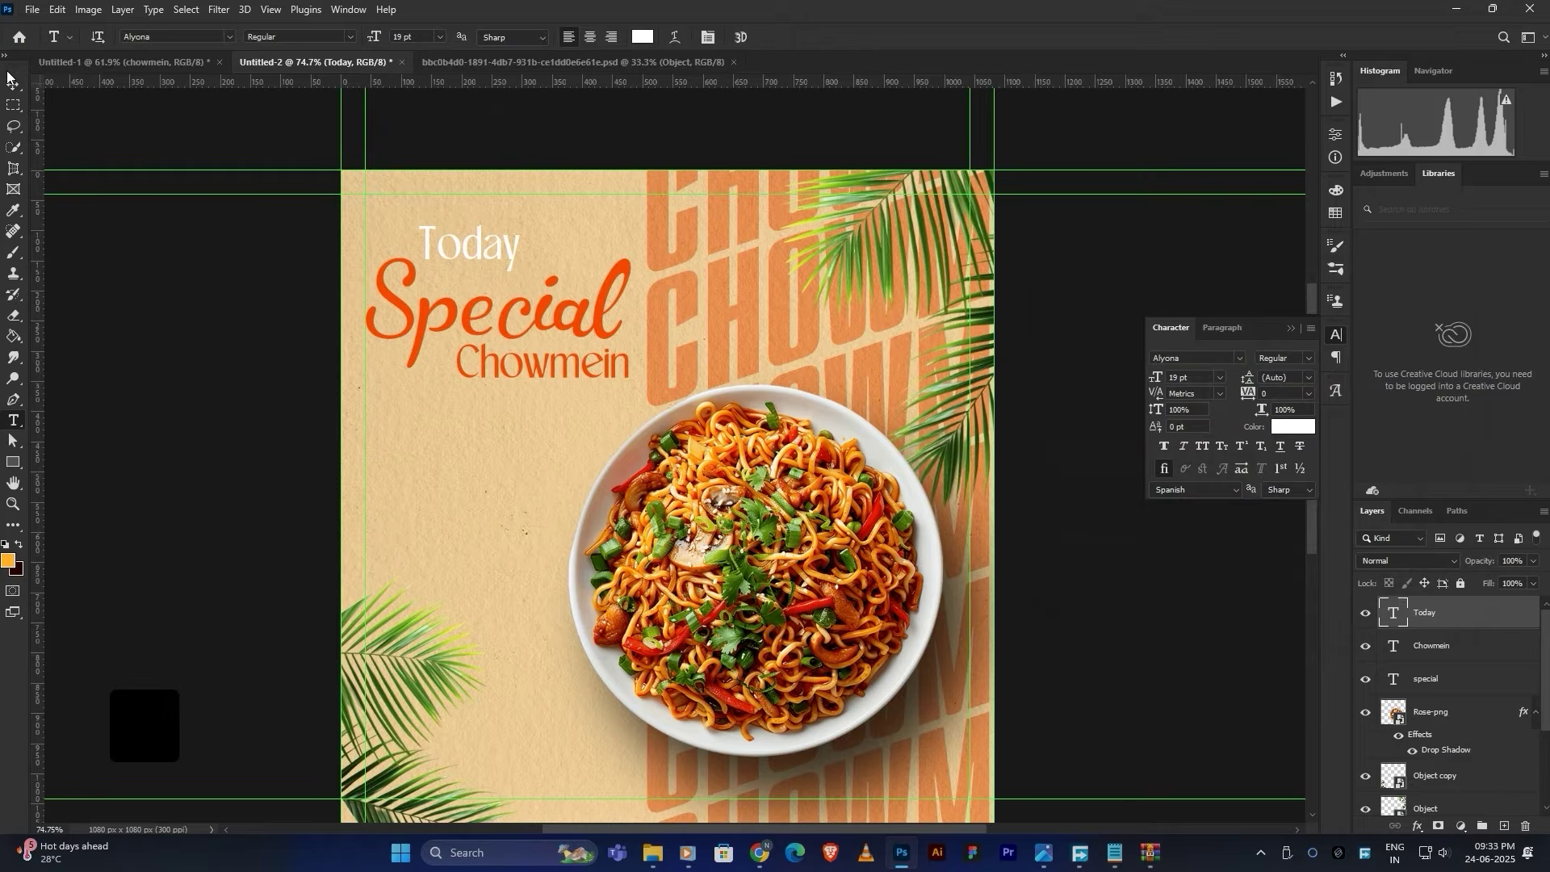
Step: Scale Today down to about 16.12 pt, tuck it into Special beside the S, and shift Chowmein slightly left and up
left_click_drag(502, 252, 522, 270)
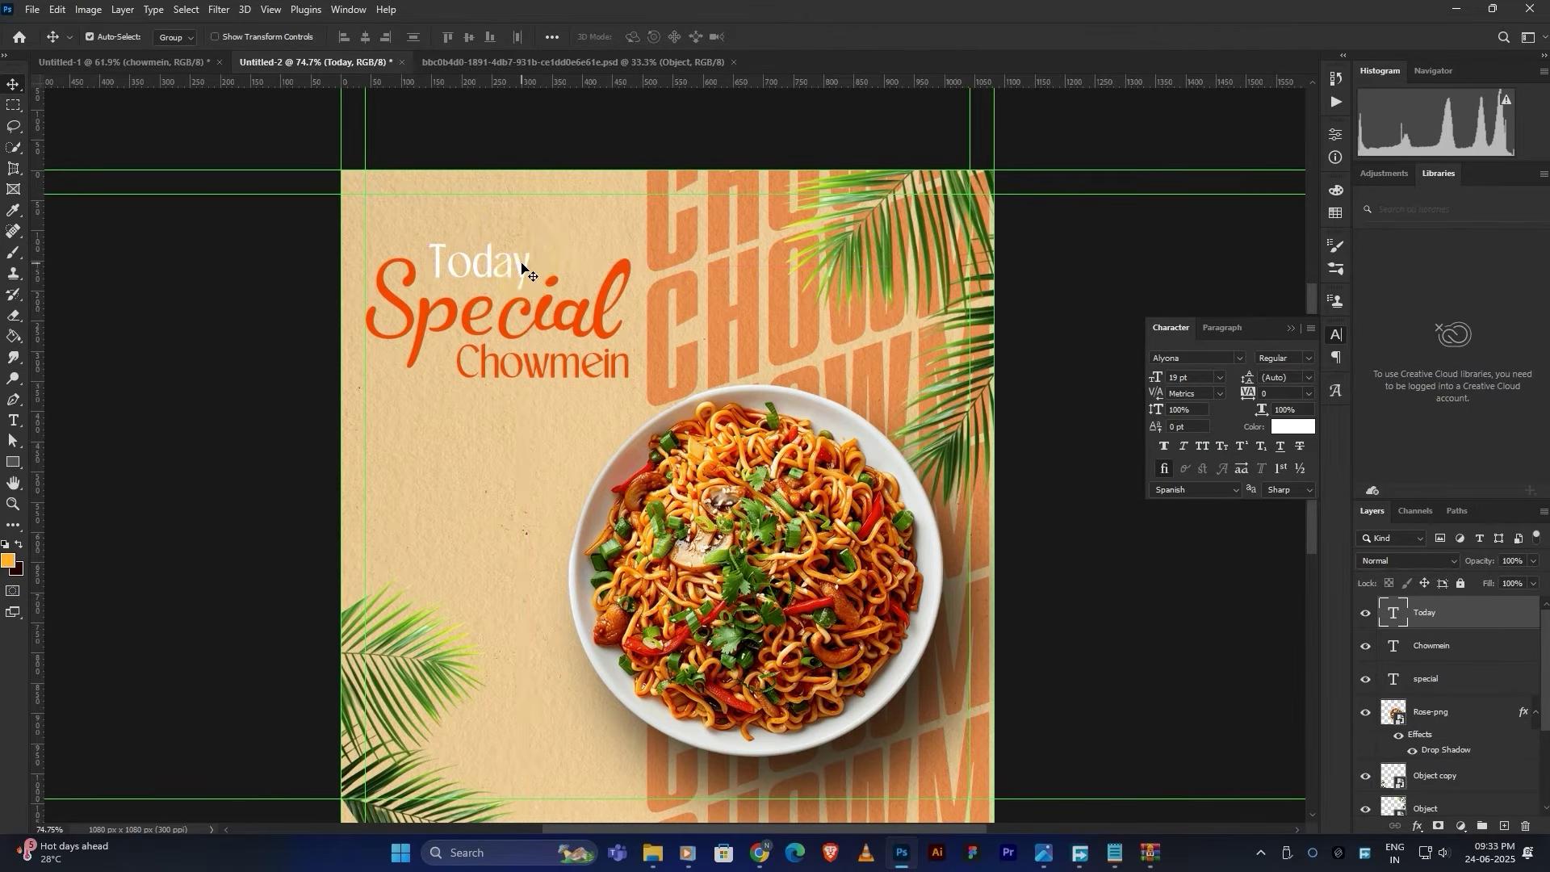
key("ctrl+t")
left_click_drag(530, 241, 498, 277)
left_click(796, 36)
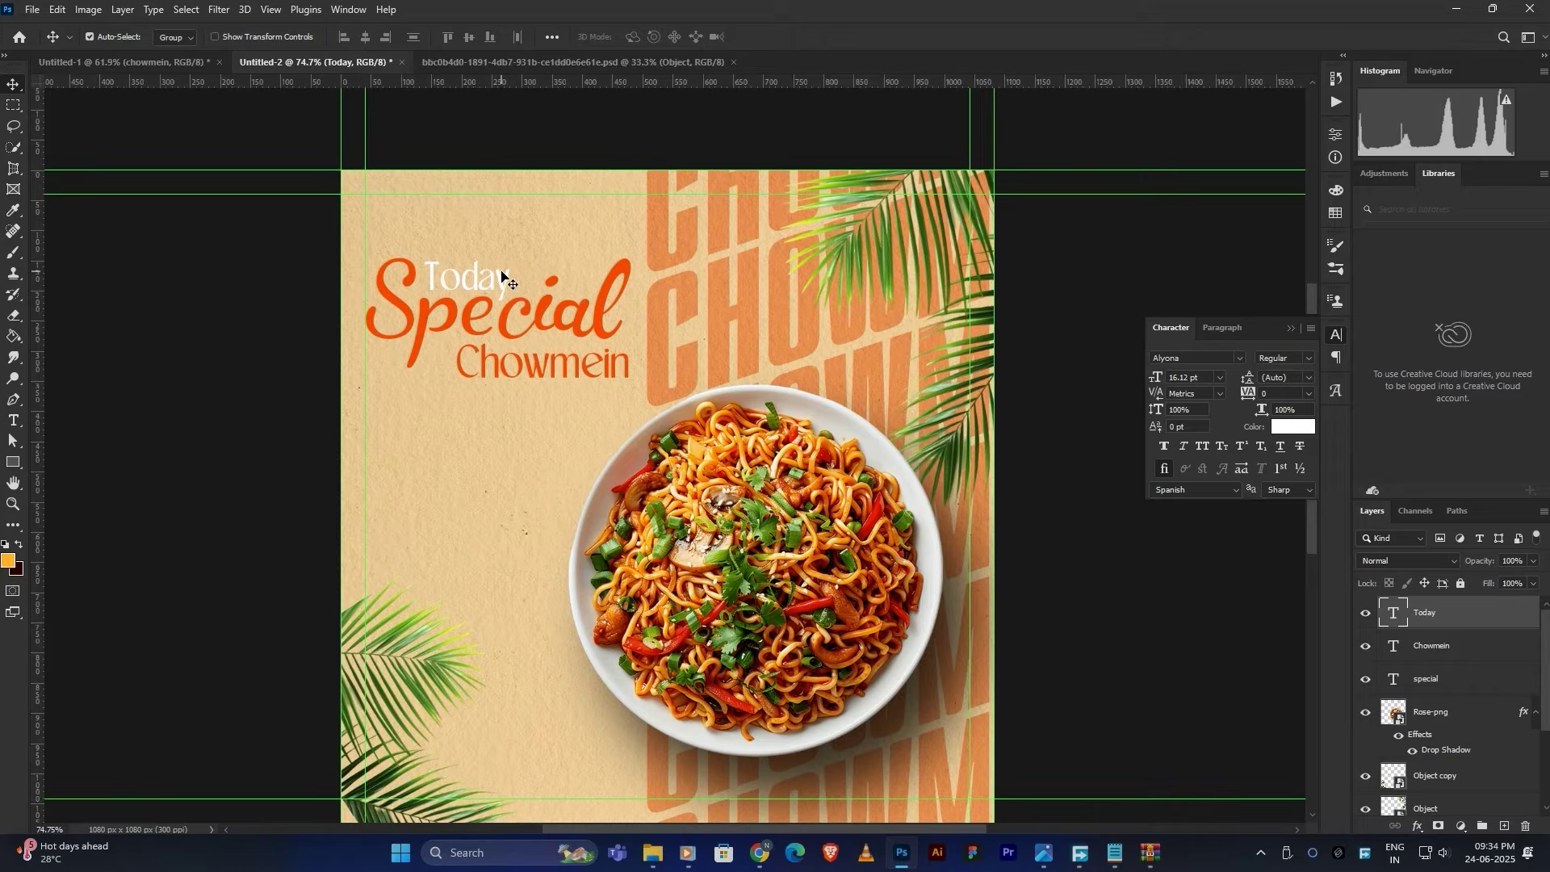
mouse_move(613, 364)
left_mouse_down()
mouse_move(580, 356)
mouse_move(593, 367)
left_mouse_up()
scroll(571, 347, "down", 2)
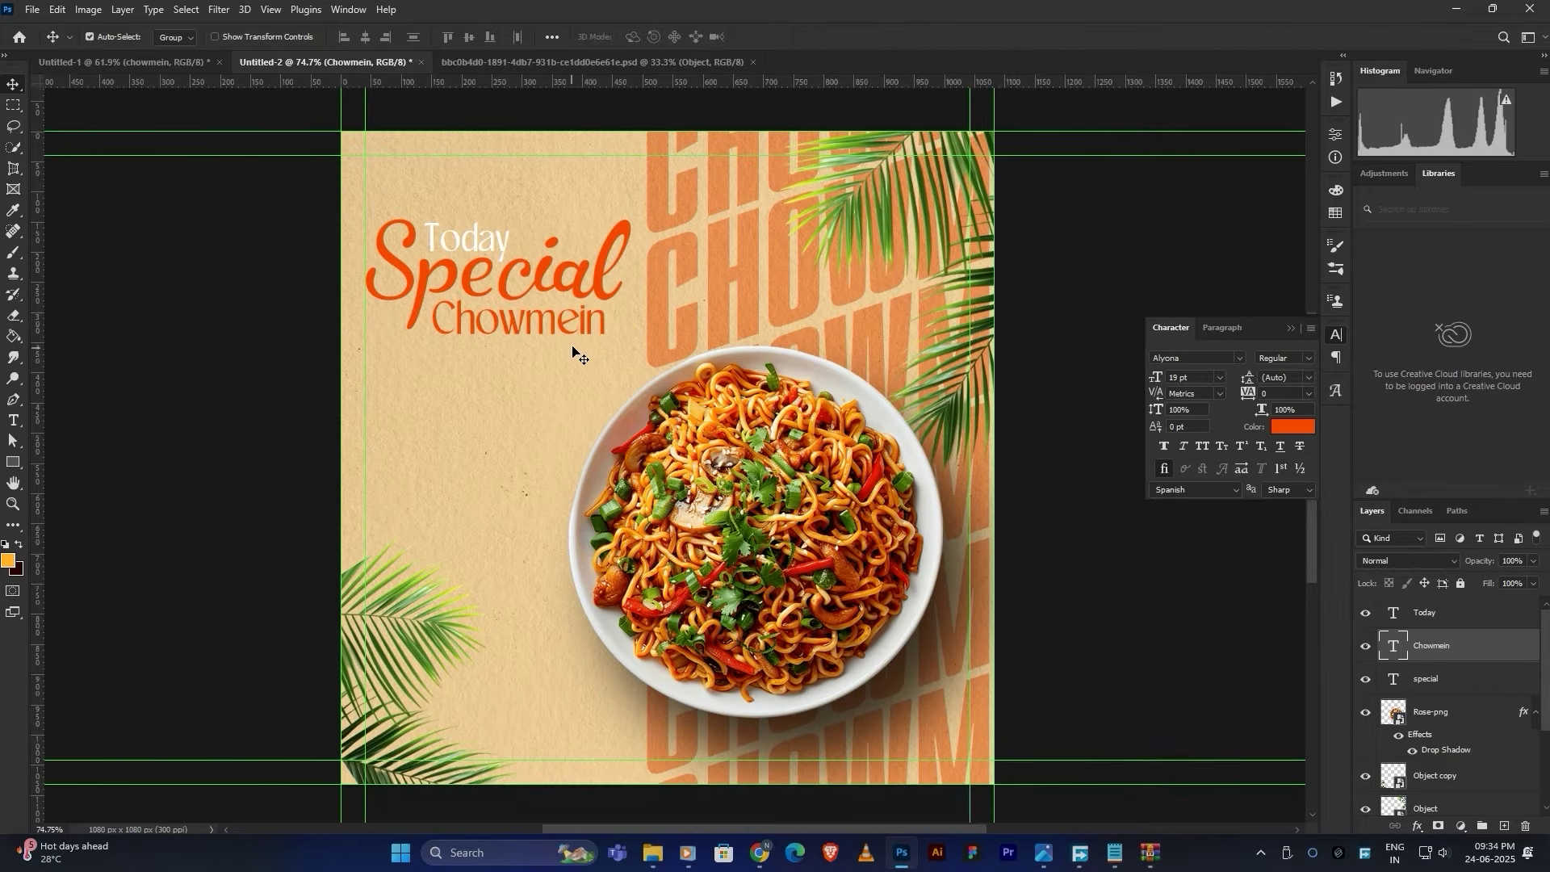
Step: Group the Today, Chowmein and special text layers, enlarge the group to about 138%, and position it near the poster's upper-left margins
left_click(1445, 678, "ctrl")
left_click(1444, 612, "ctrl")
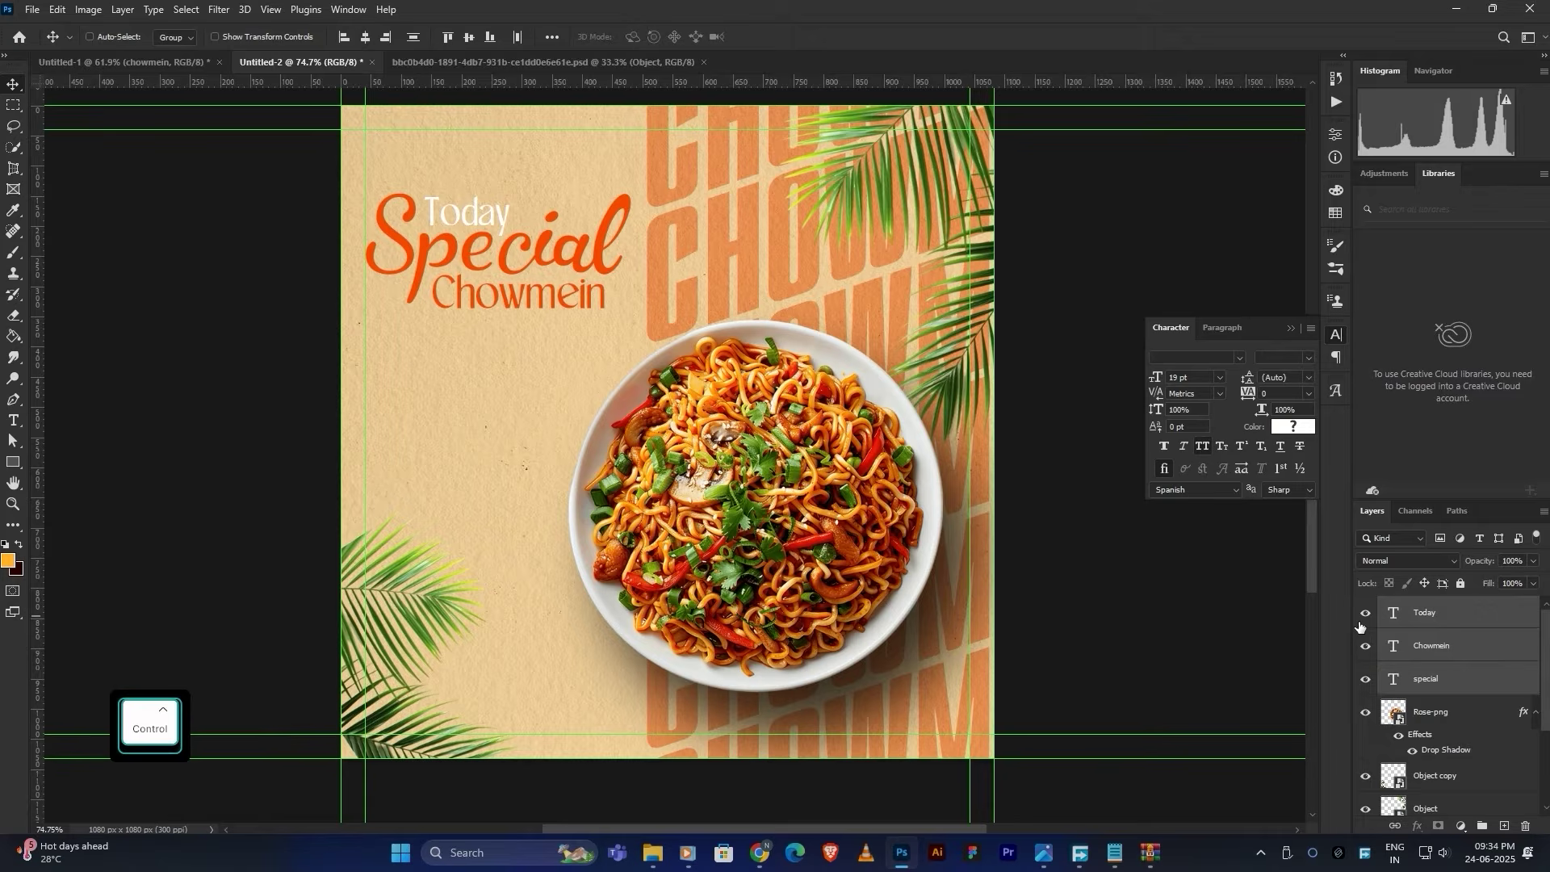
key("ctrl+g")
key("ctrl+t")
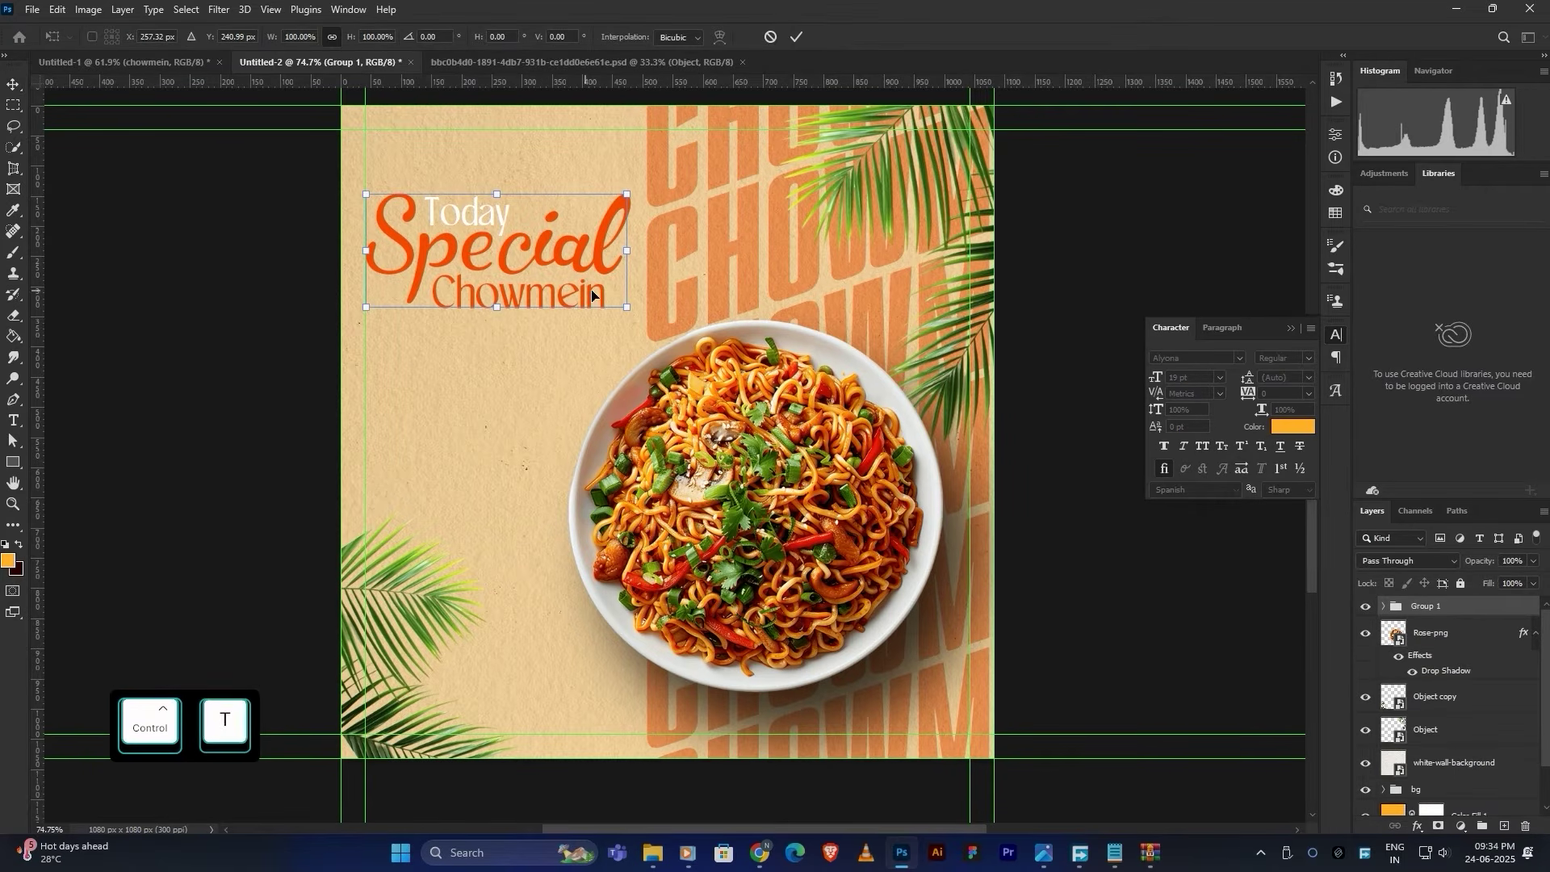
left_click_drag(627, 307, 683, 323)
left_click_drag(634, 276, 690, 255)
left_click(796, 37)
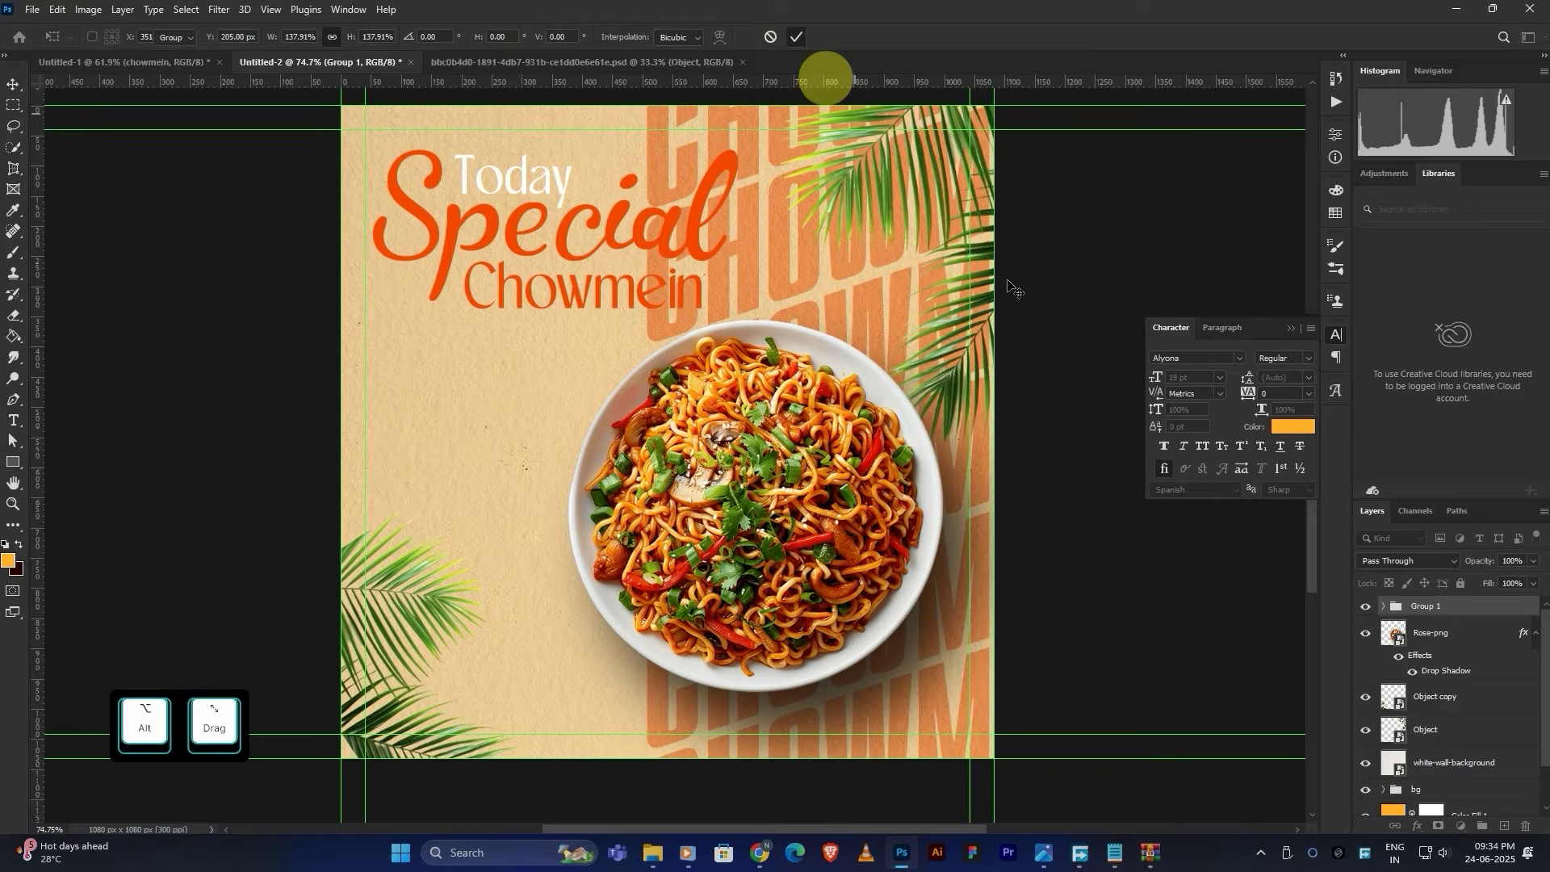
Step: Lower the opacity of the bg group so the slanted background lettering looks fainter
left_click(1383, 606)
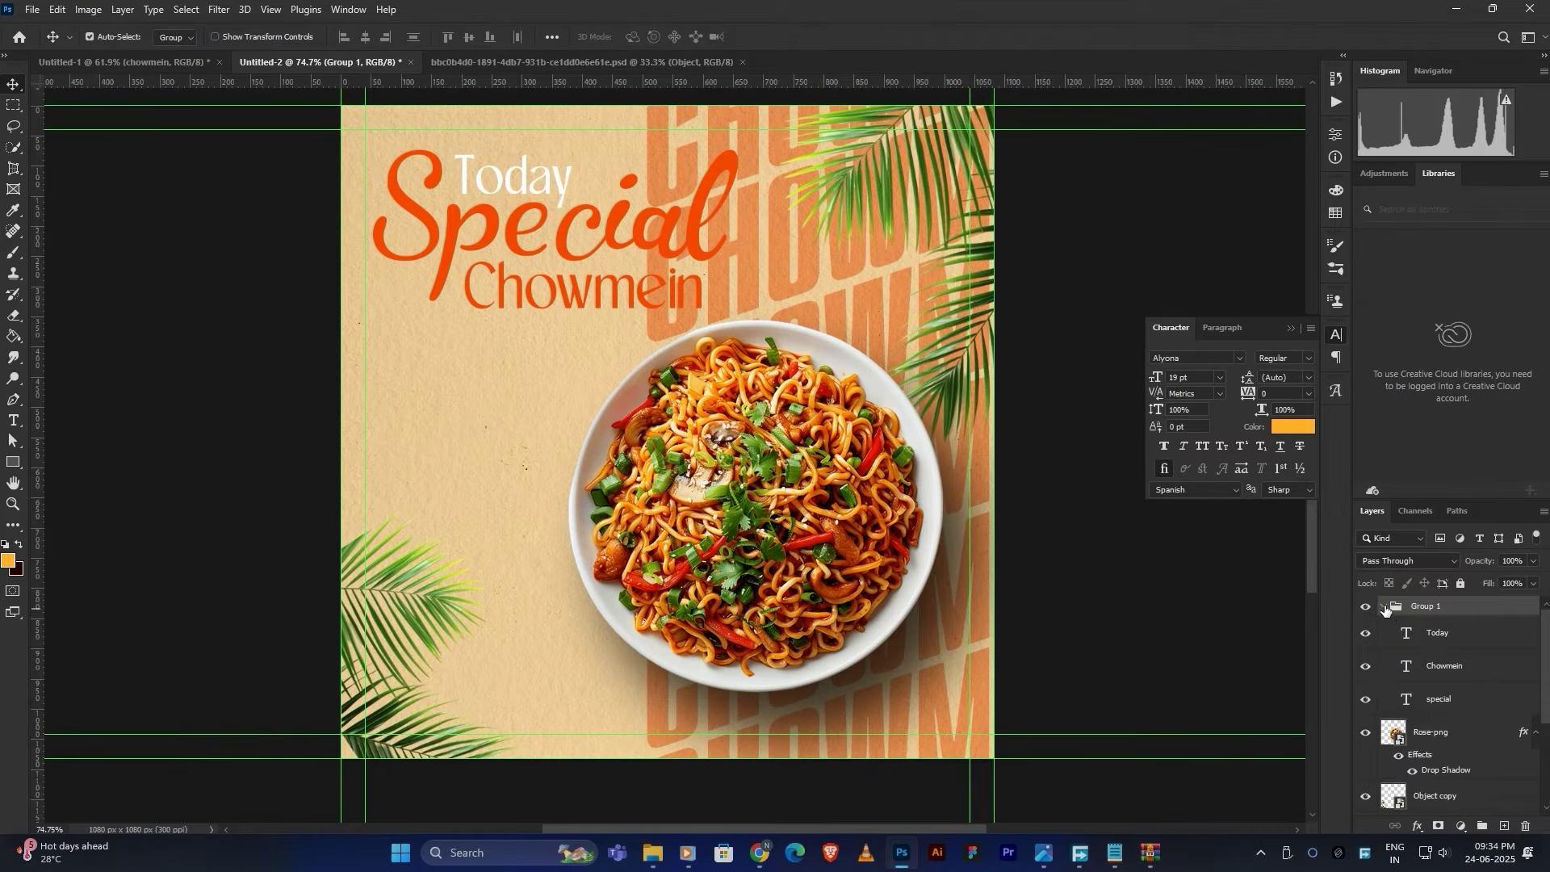
left_click(1384, 606)
scroll(1388, 736, "down", 2)
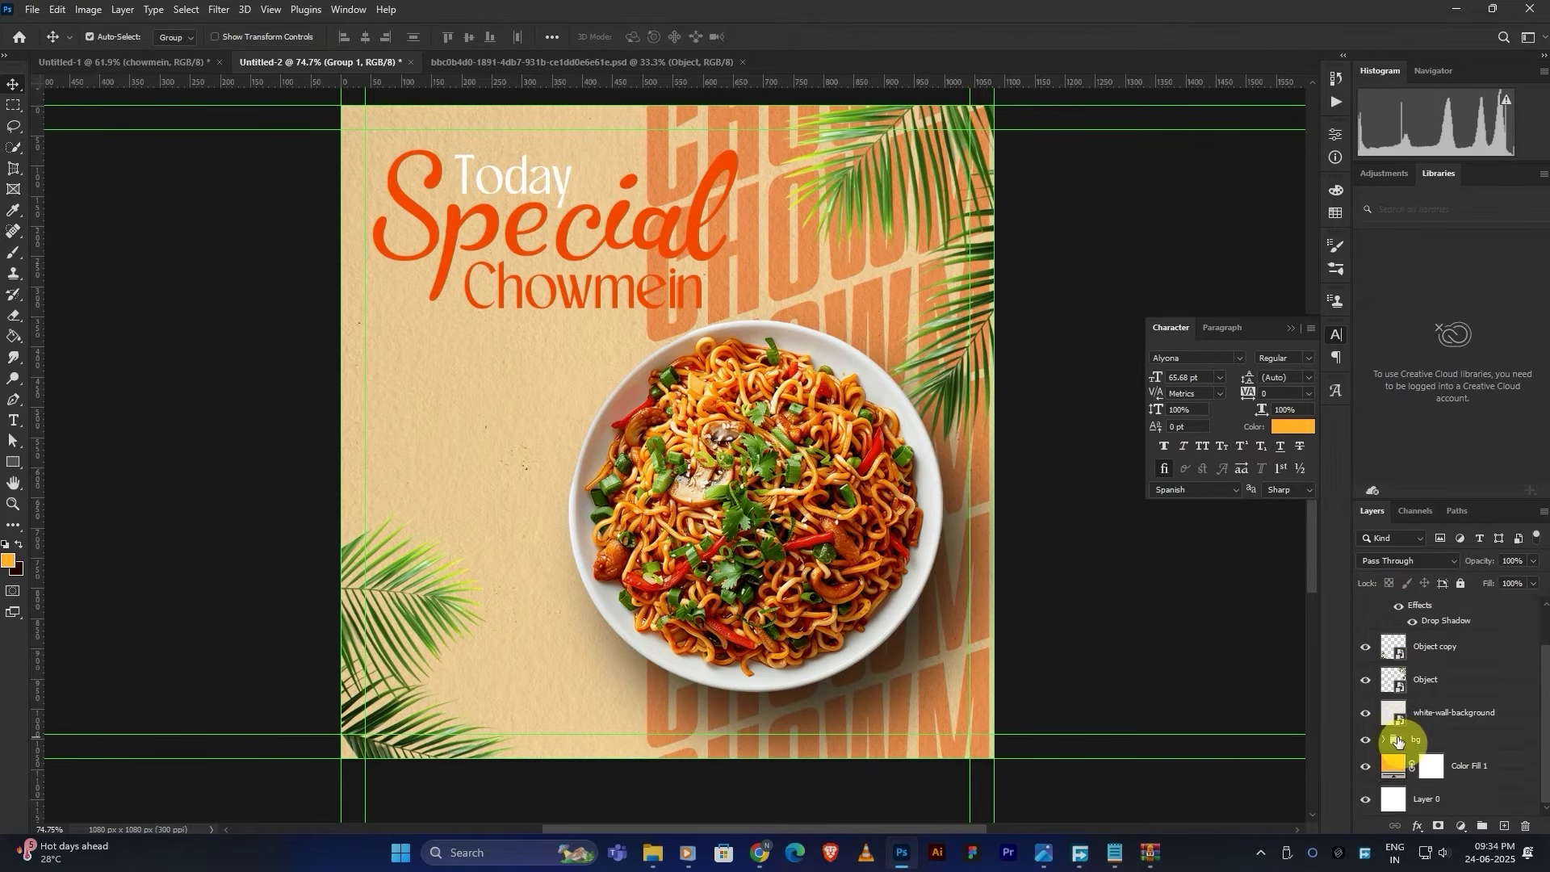
left_click(1398, 740)
left_click_drag(1483, 568, 1474, 565)
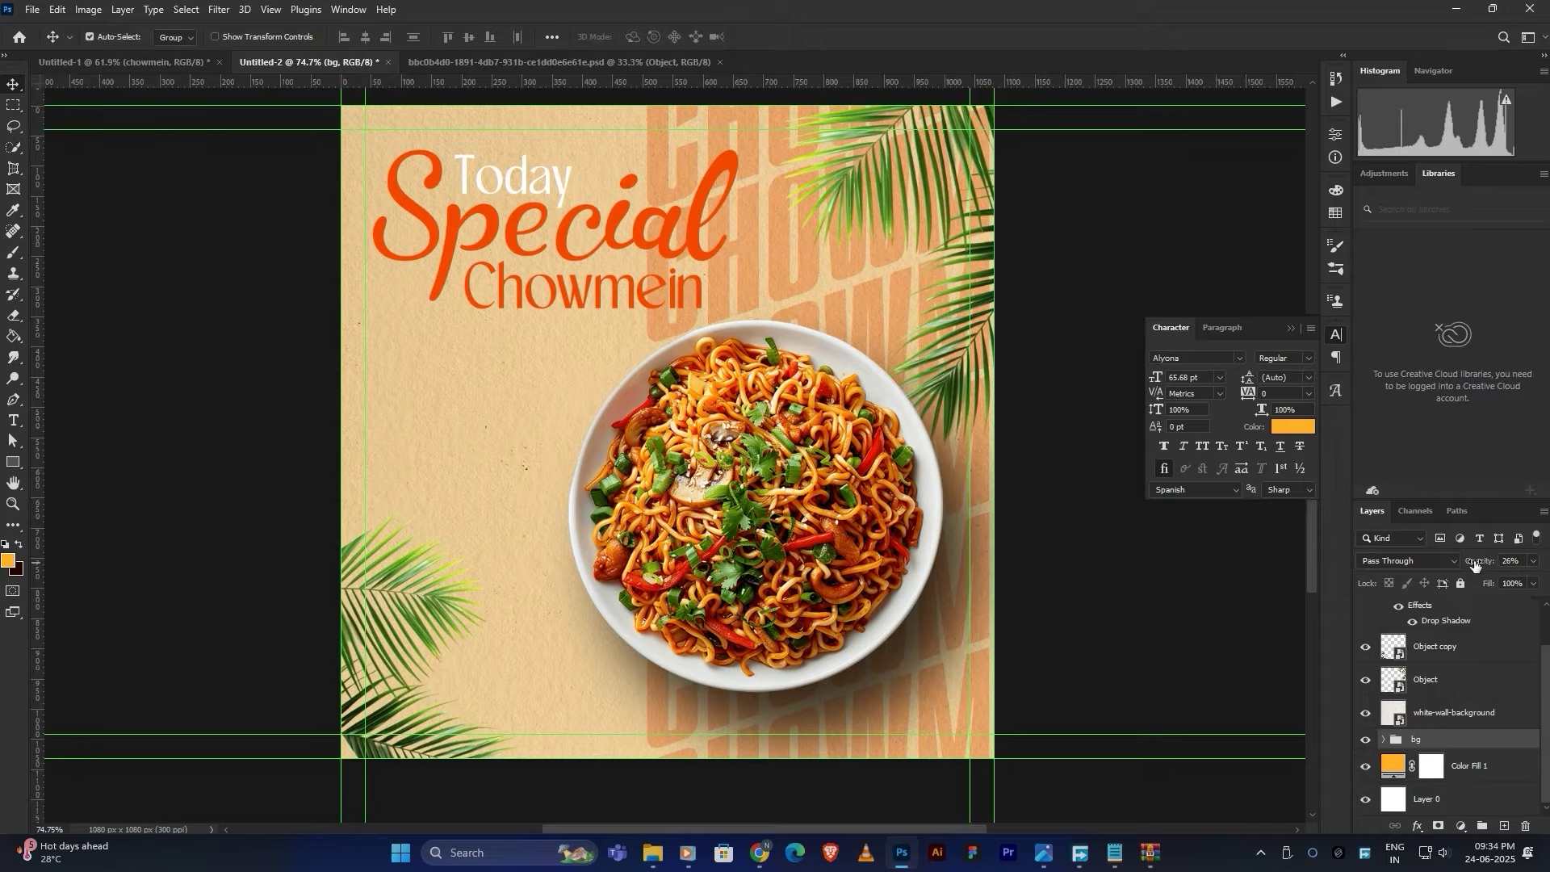
left_click(1513, 559)
left_click(259, 338)
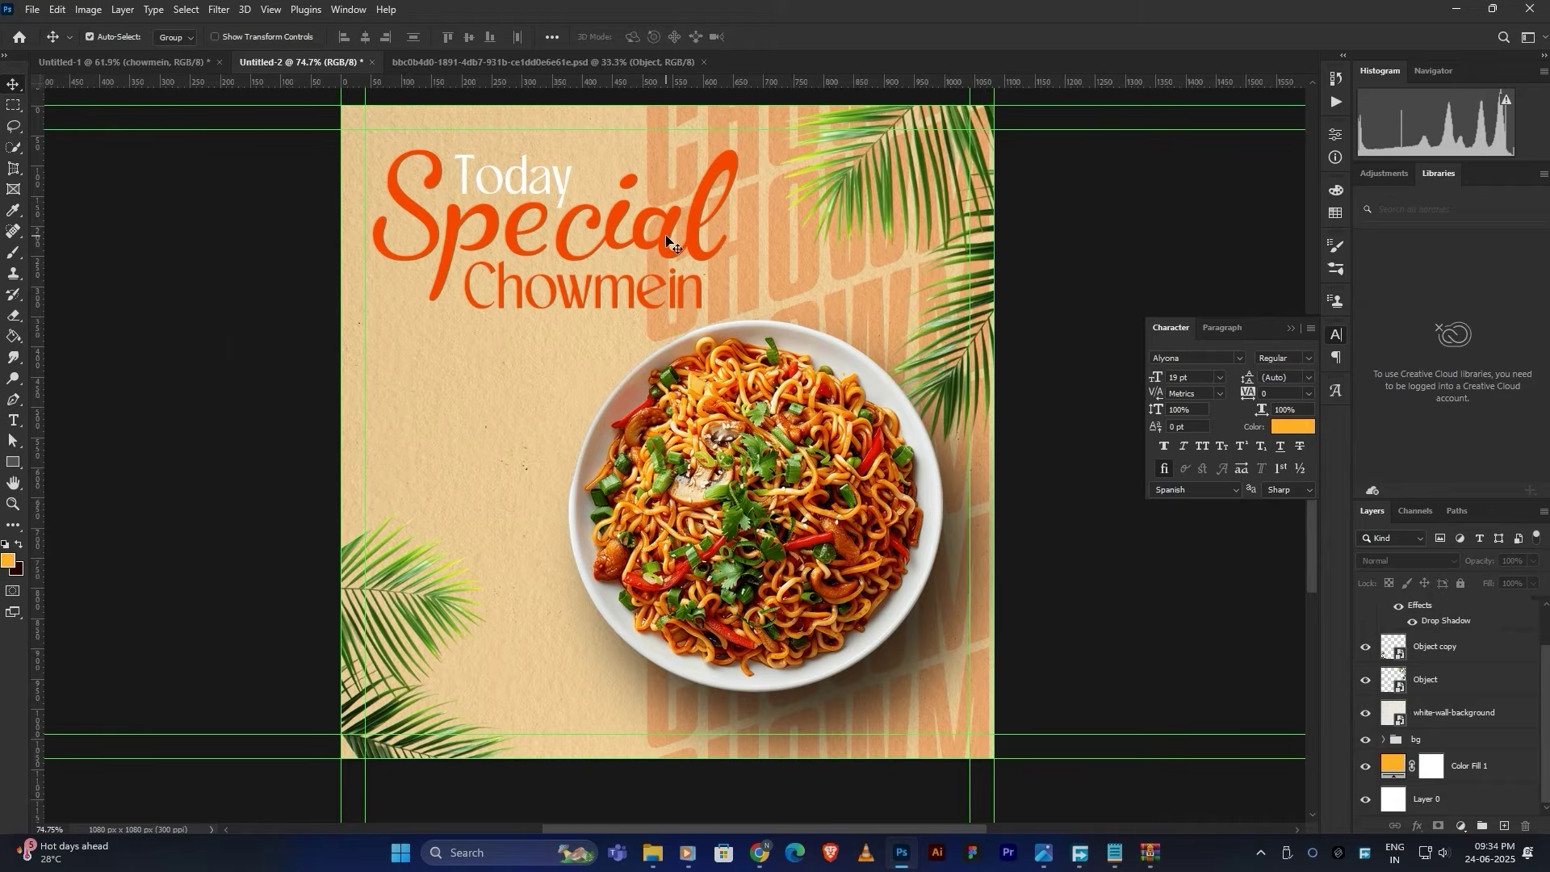
Step: Shift the heading group about 25 px right and the noodle plate about 20 px up
left_click_drag(668, 240, 682, 240)
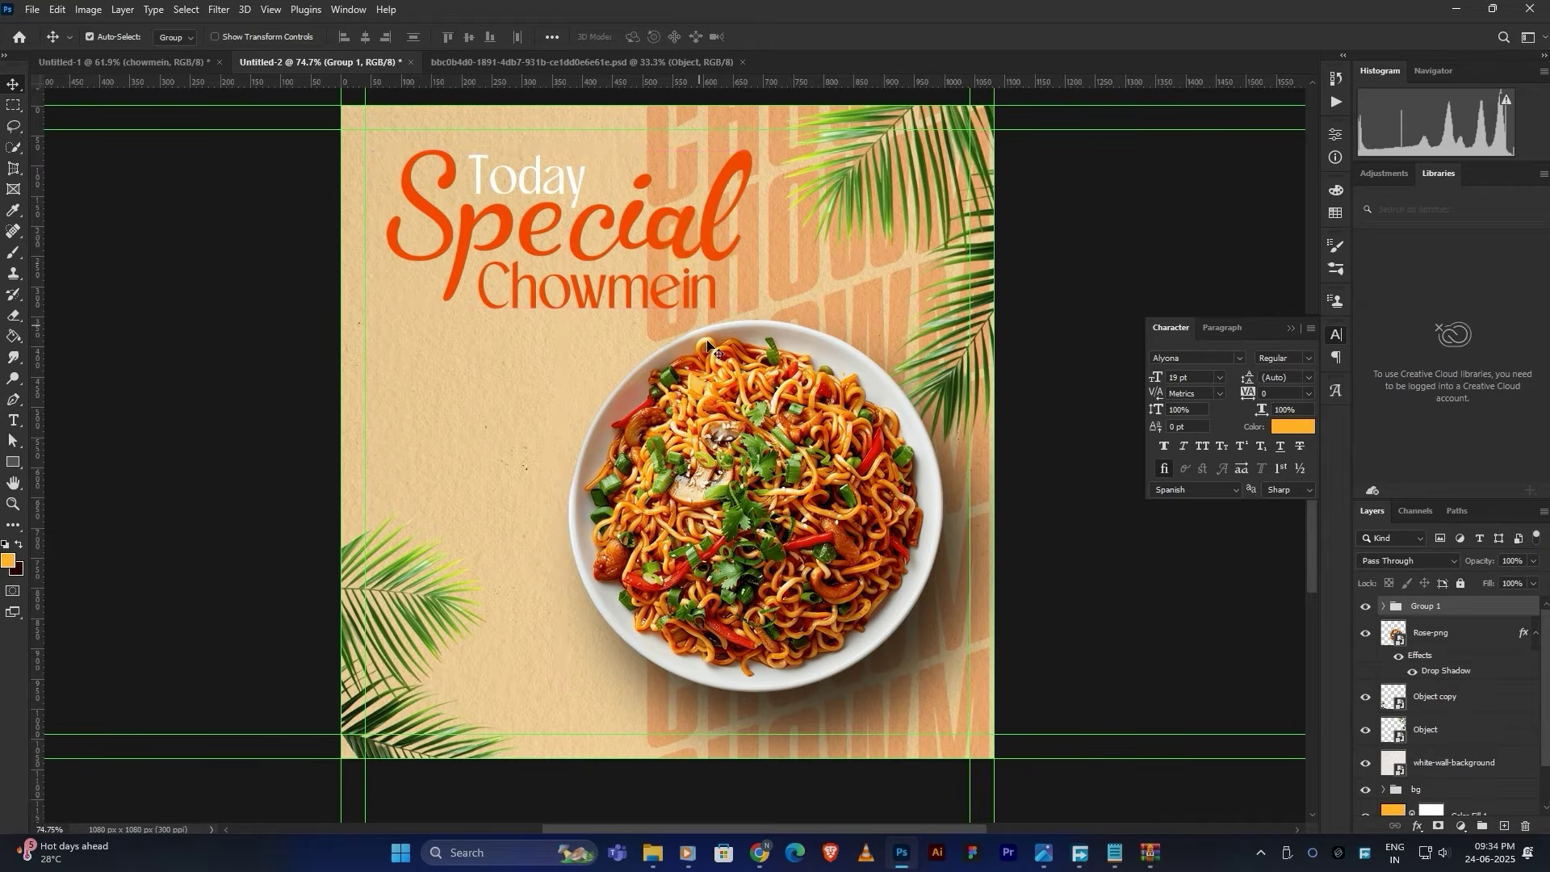
left_click_drag(764, 465, 764, 454)
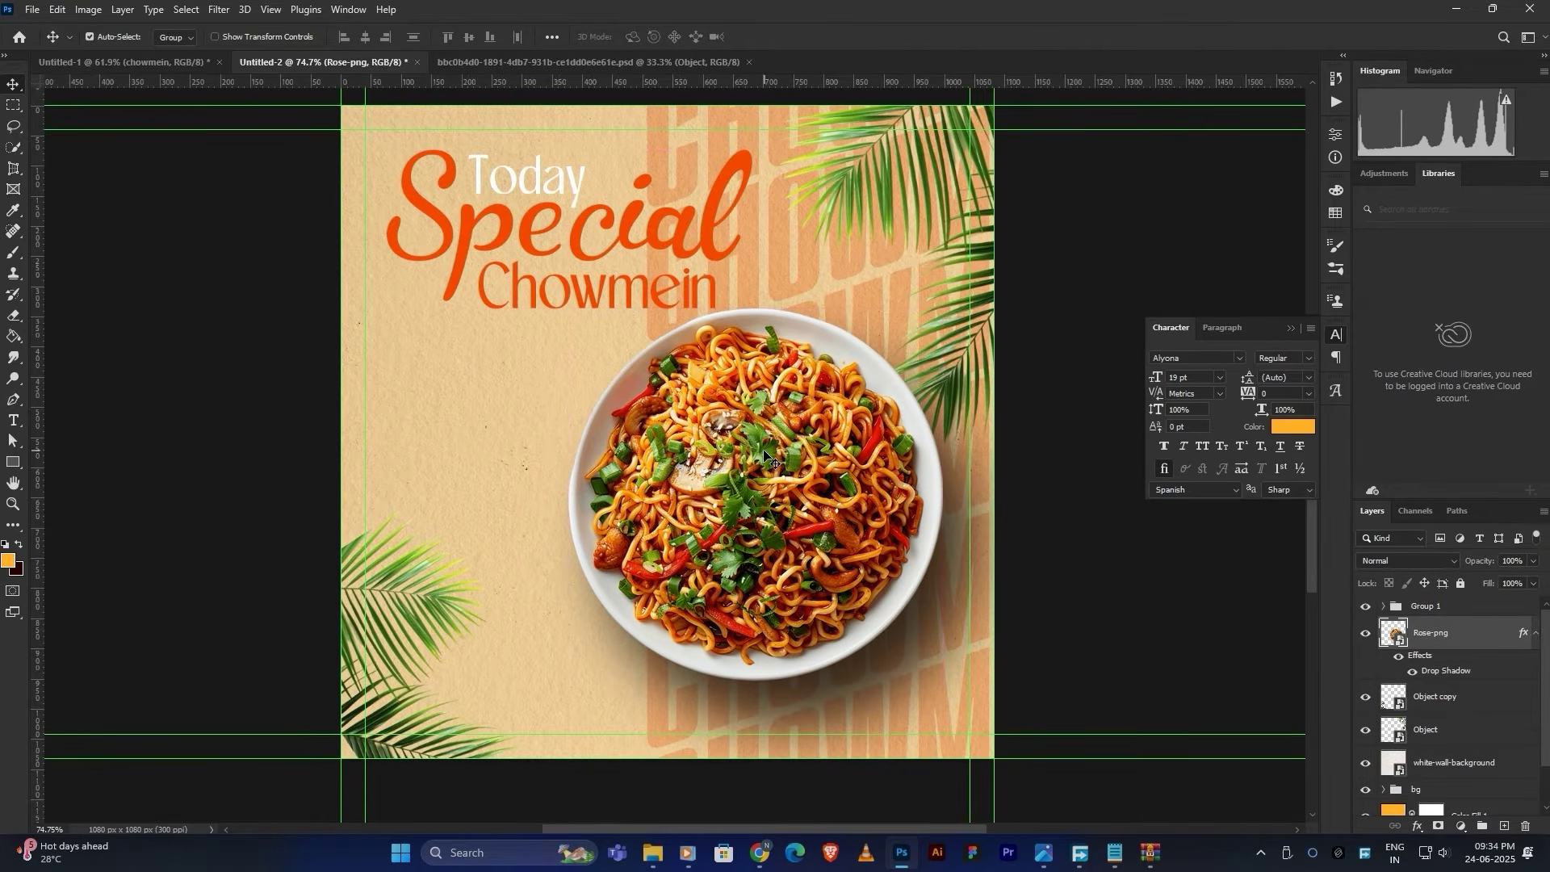
Step: Paste the emoji line "Order Now | Visit Today | Call Us for Fast Delivery" as text below the plate and set it to 2 pt
left_click_drag(750, 538, 767, 423)
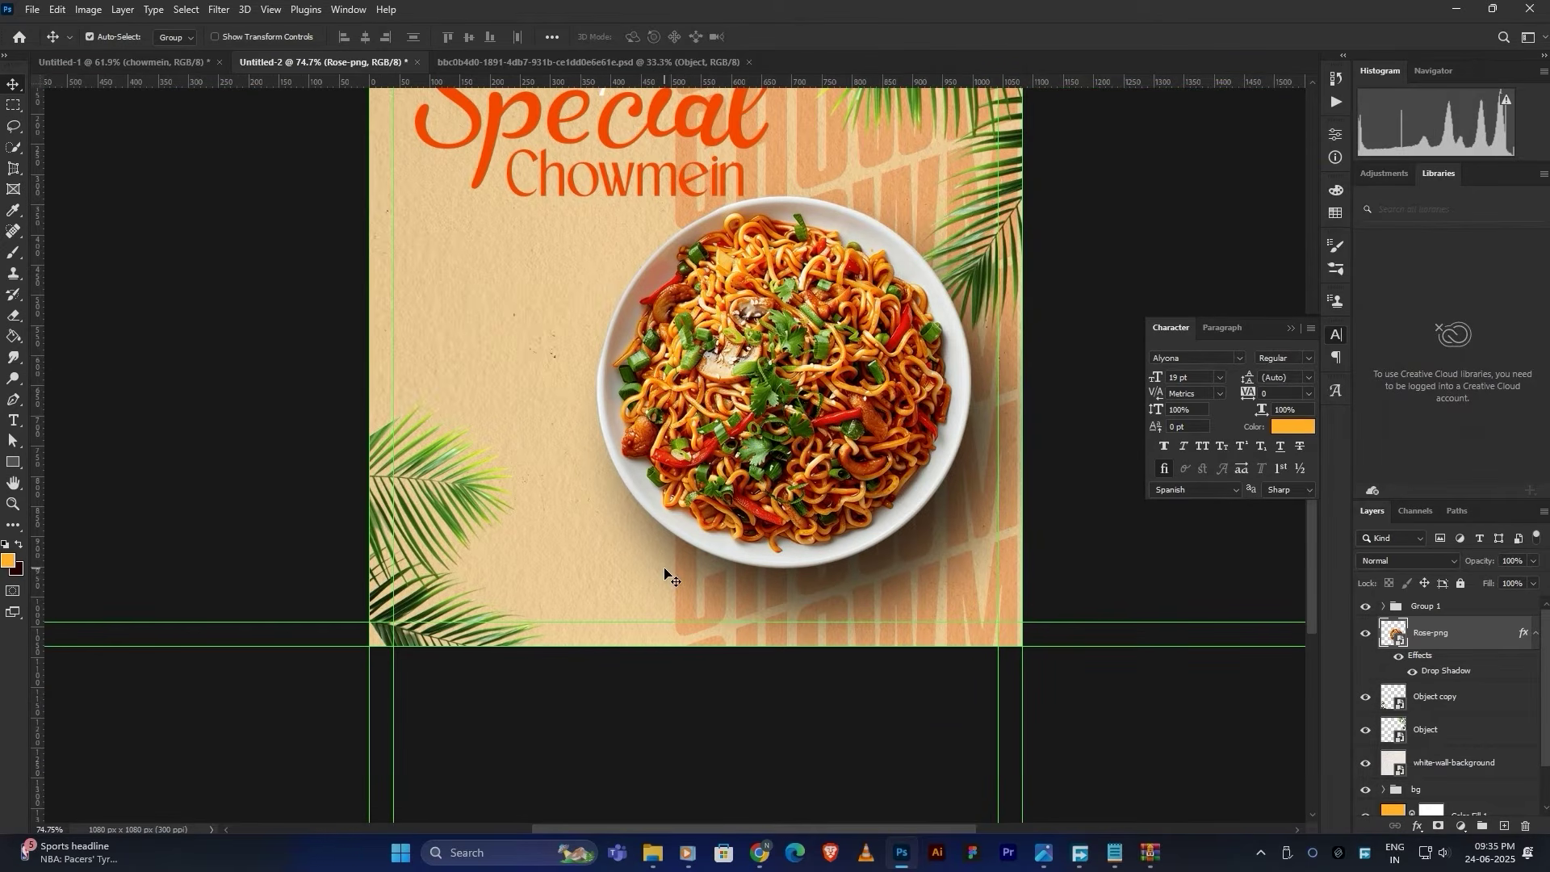
scroll(536, 702, "up", 1)
key("t")
left_click(536, 707)
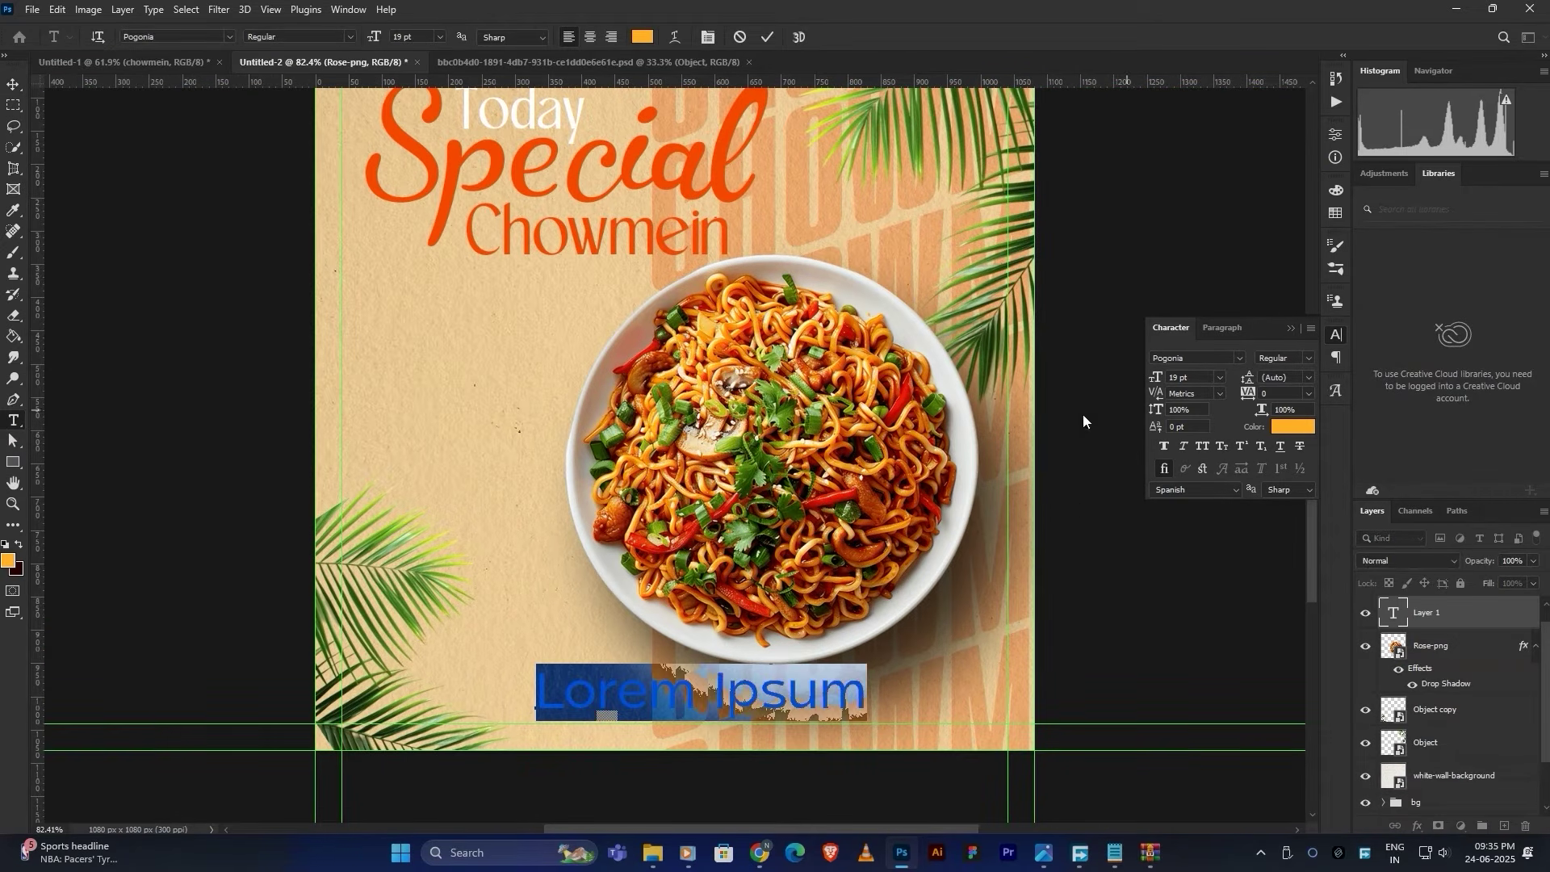
key("ctrl+v")
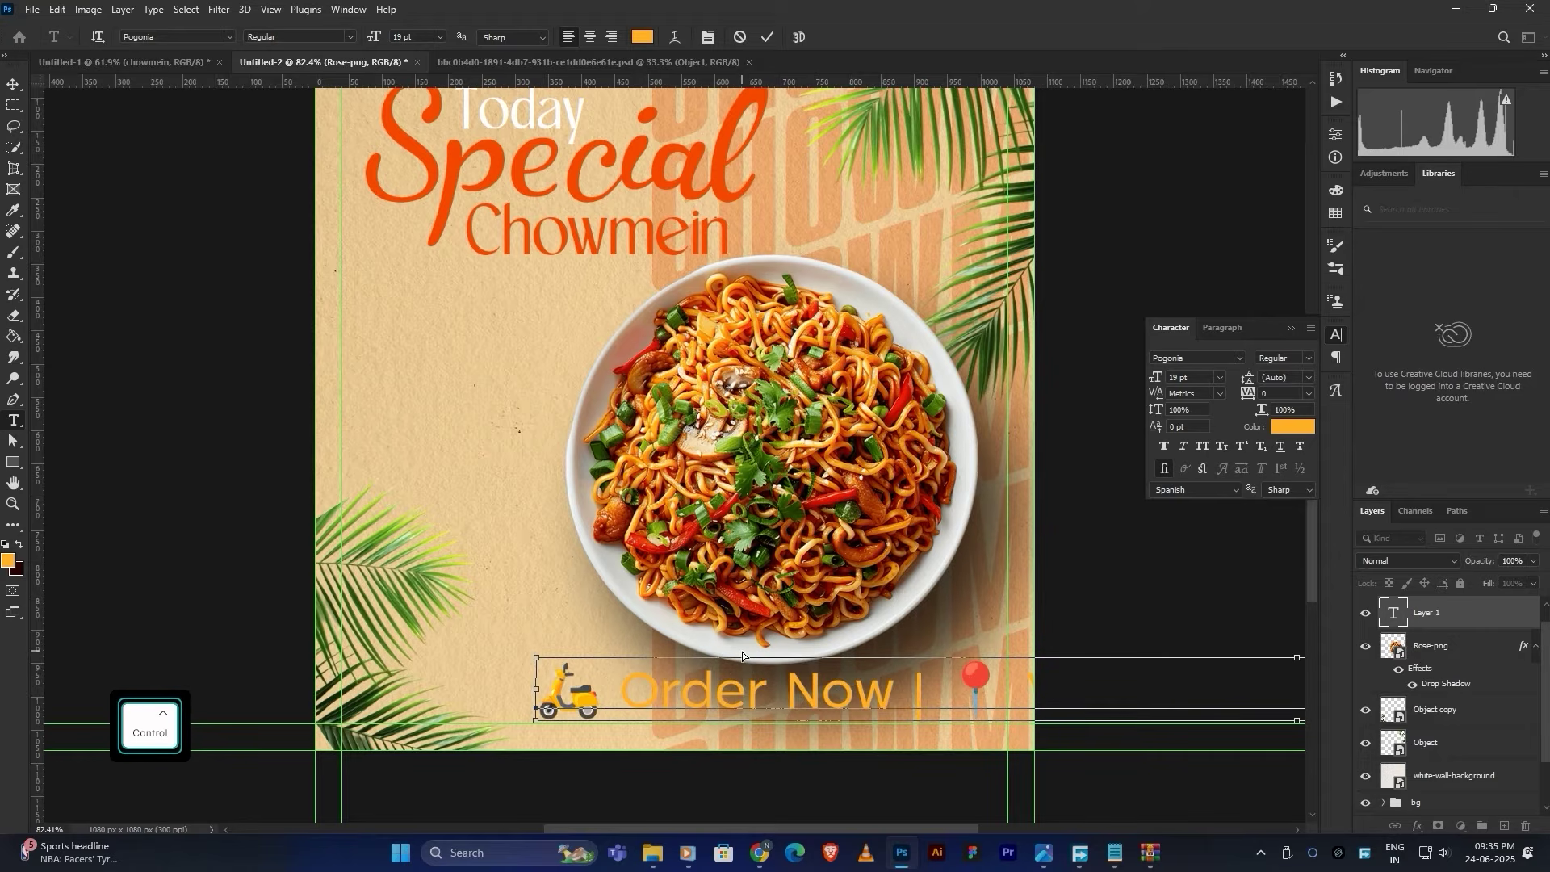
key("ctrl+a")
left_click_drag(1156, 378, 1137, 384)
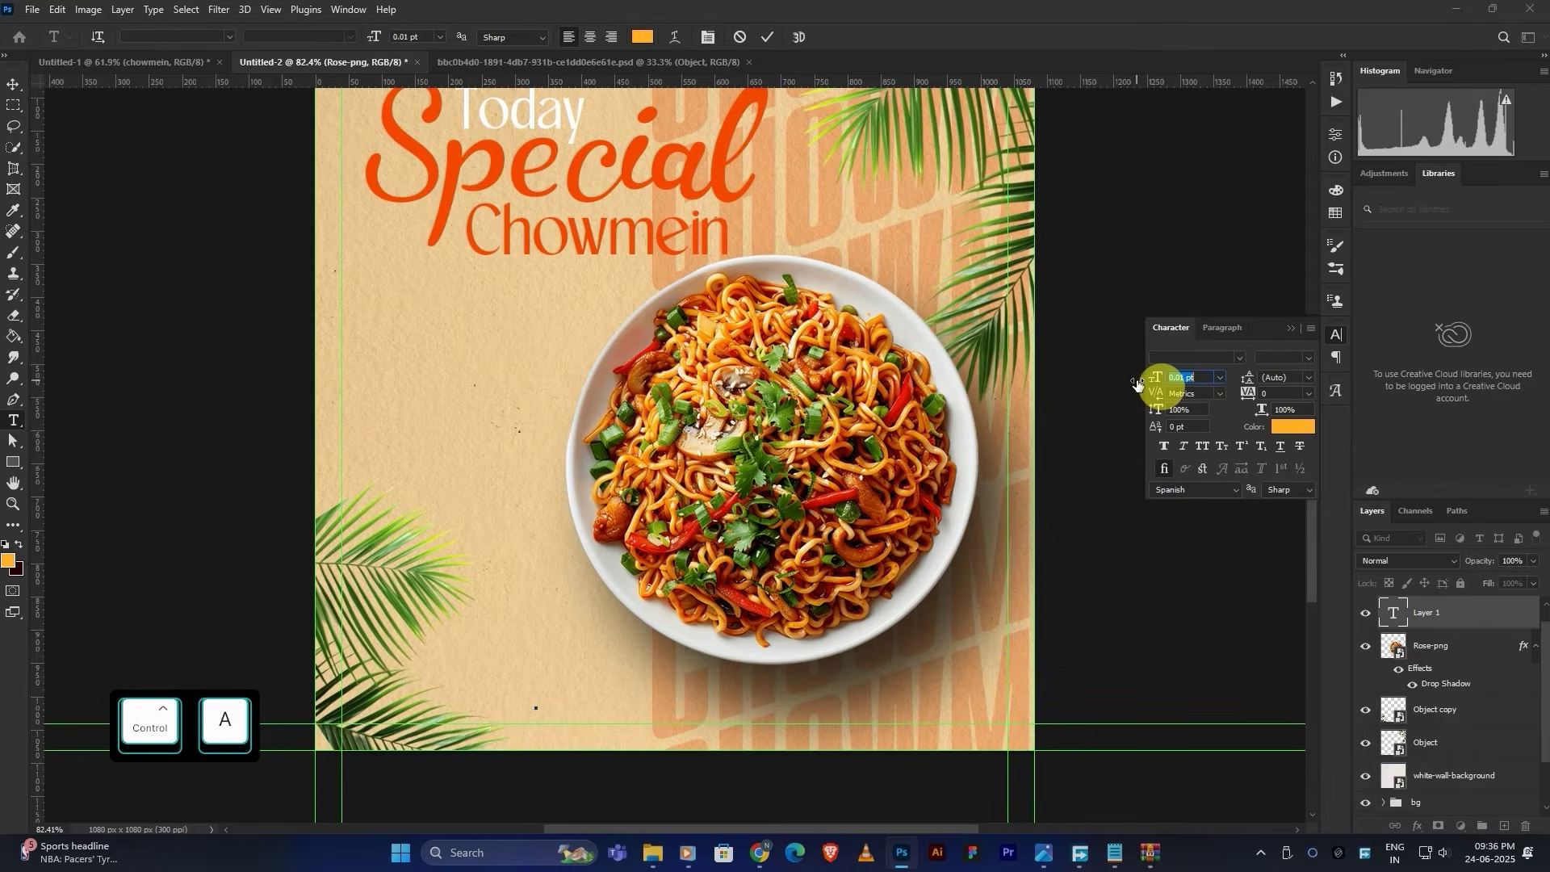
left_click(767, 37)
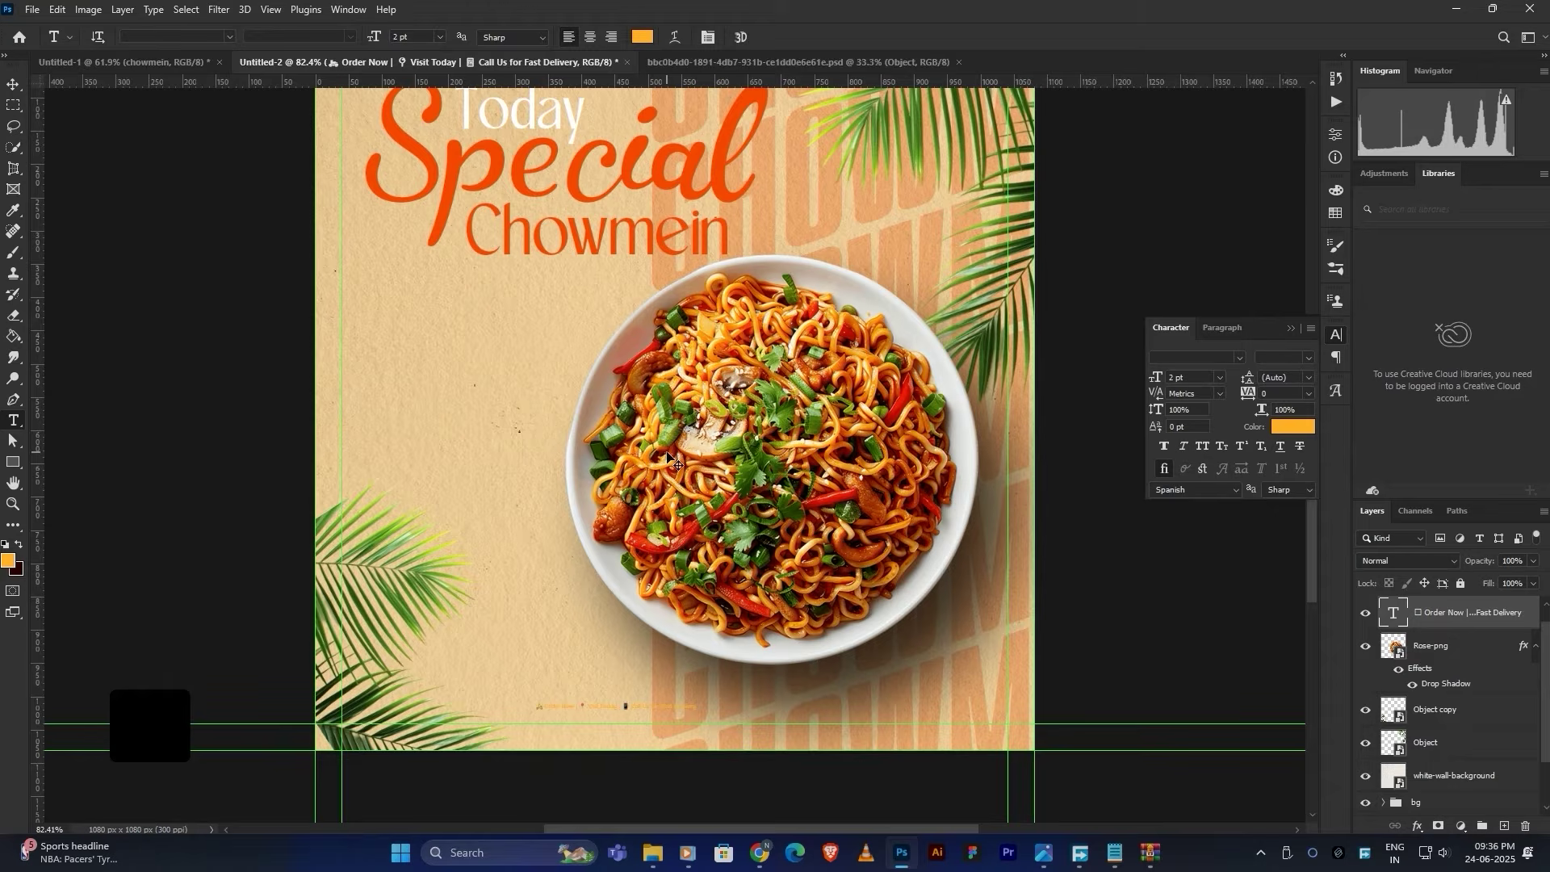
Step: Enlarge the Order Now line to about 6.56 pt and place it just above the poster's bottom margin guide
key("ctrl+t")
left_click_drag(694, 705, 877, 712)
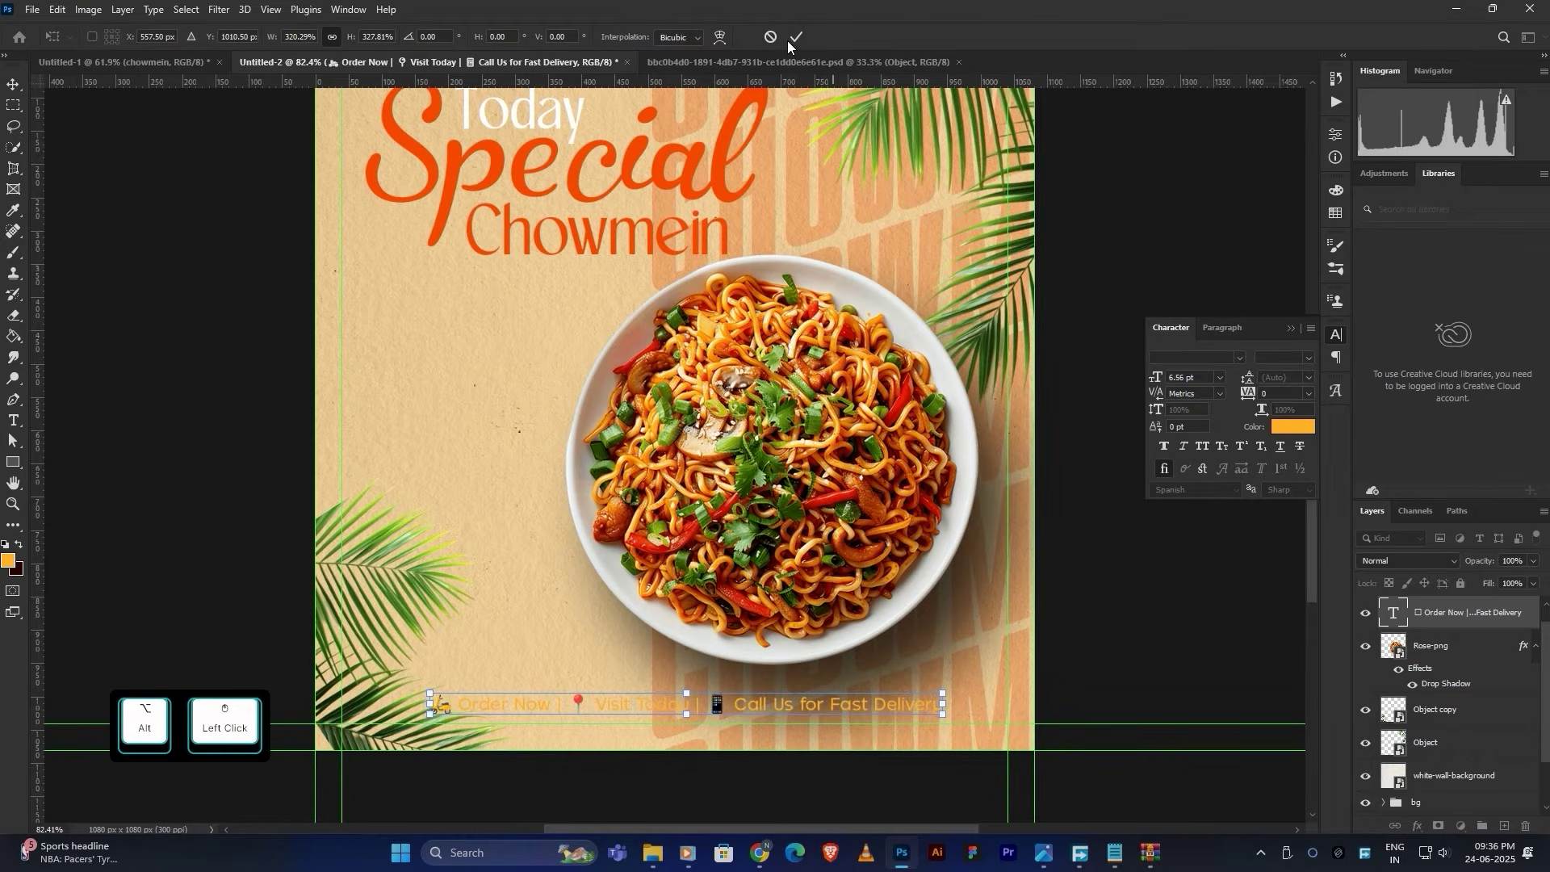
left_click(795, 37)
Step: Recolour the Order Now line to black (000000)
left_click(1292, 427)
left_click(1045, 527)
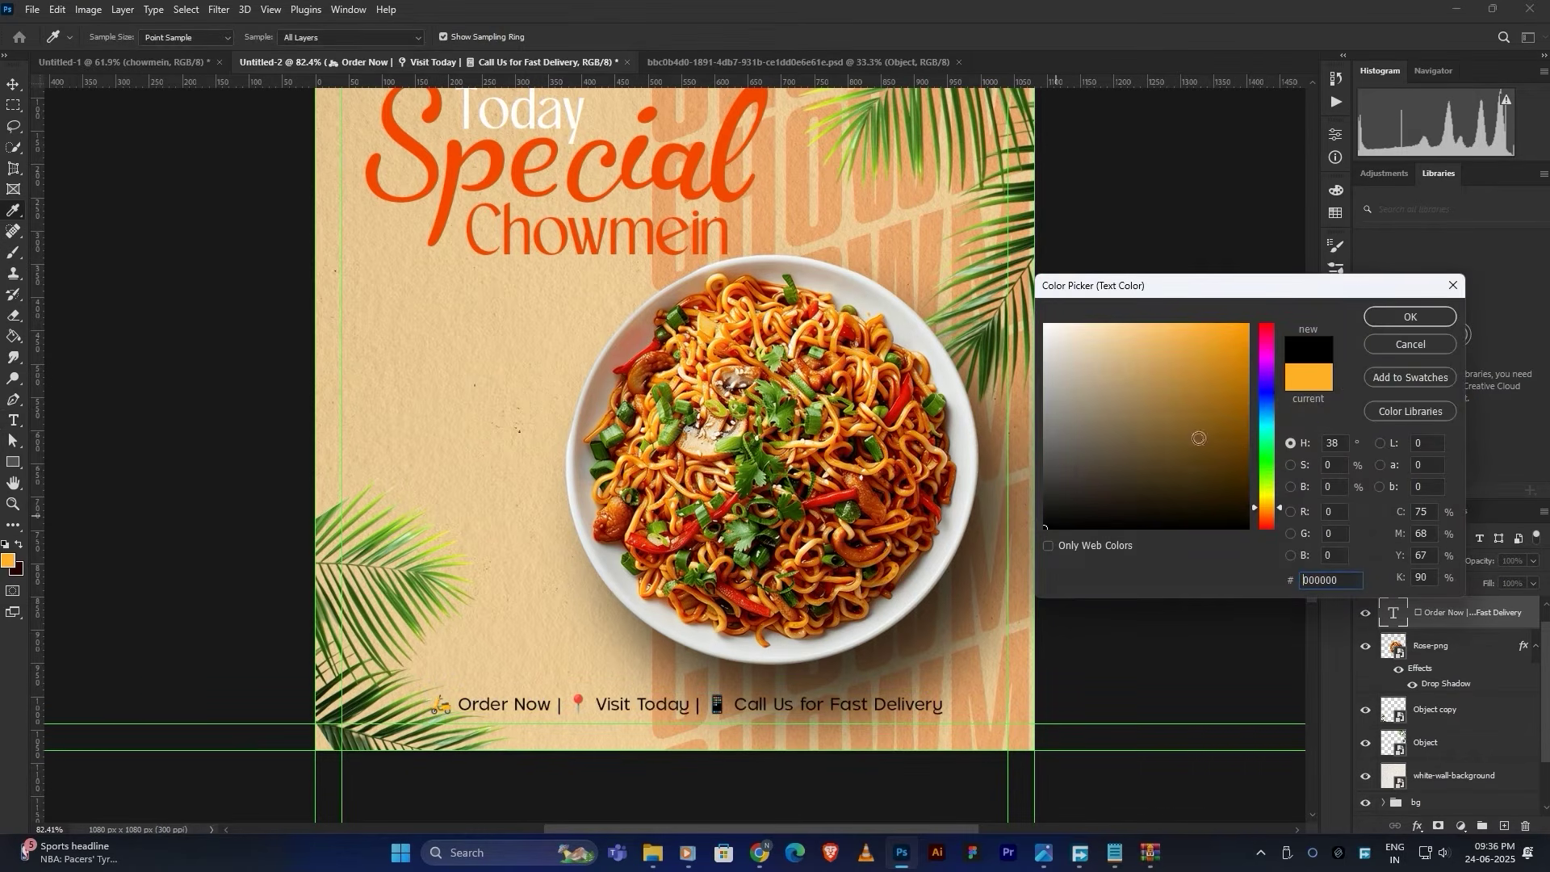
left_click(1410, 316)
scroll(770, 482, "down", 2)
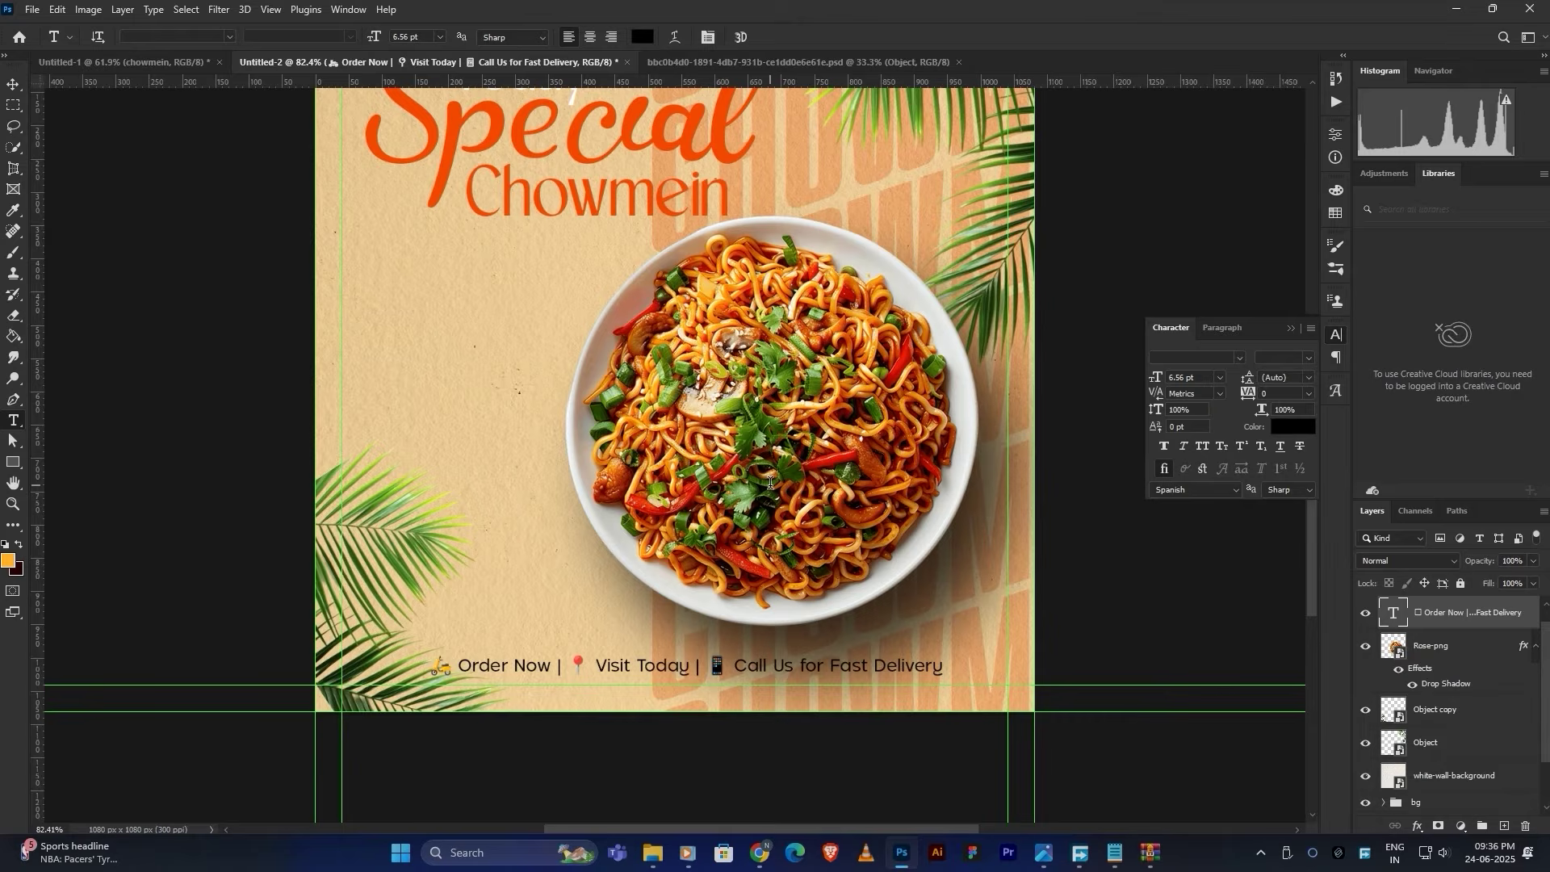
Step: Draw a white rectangle about 838 x 55 px over the Order Now line and place its layer beneath the text
scroll(770, 483, "down", 1)
scroll(685, 554, "up", 2, "alt")
scroll(757, 588, "up", 1, "alt")
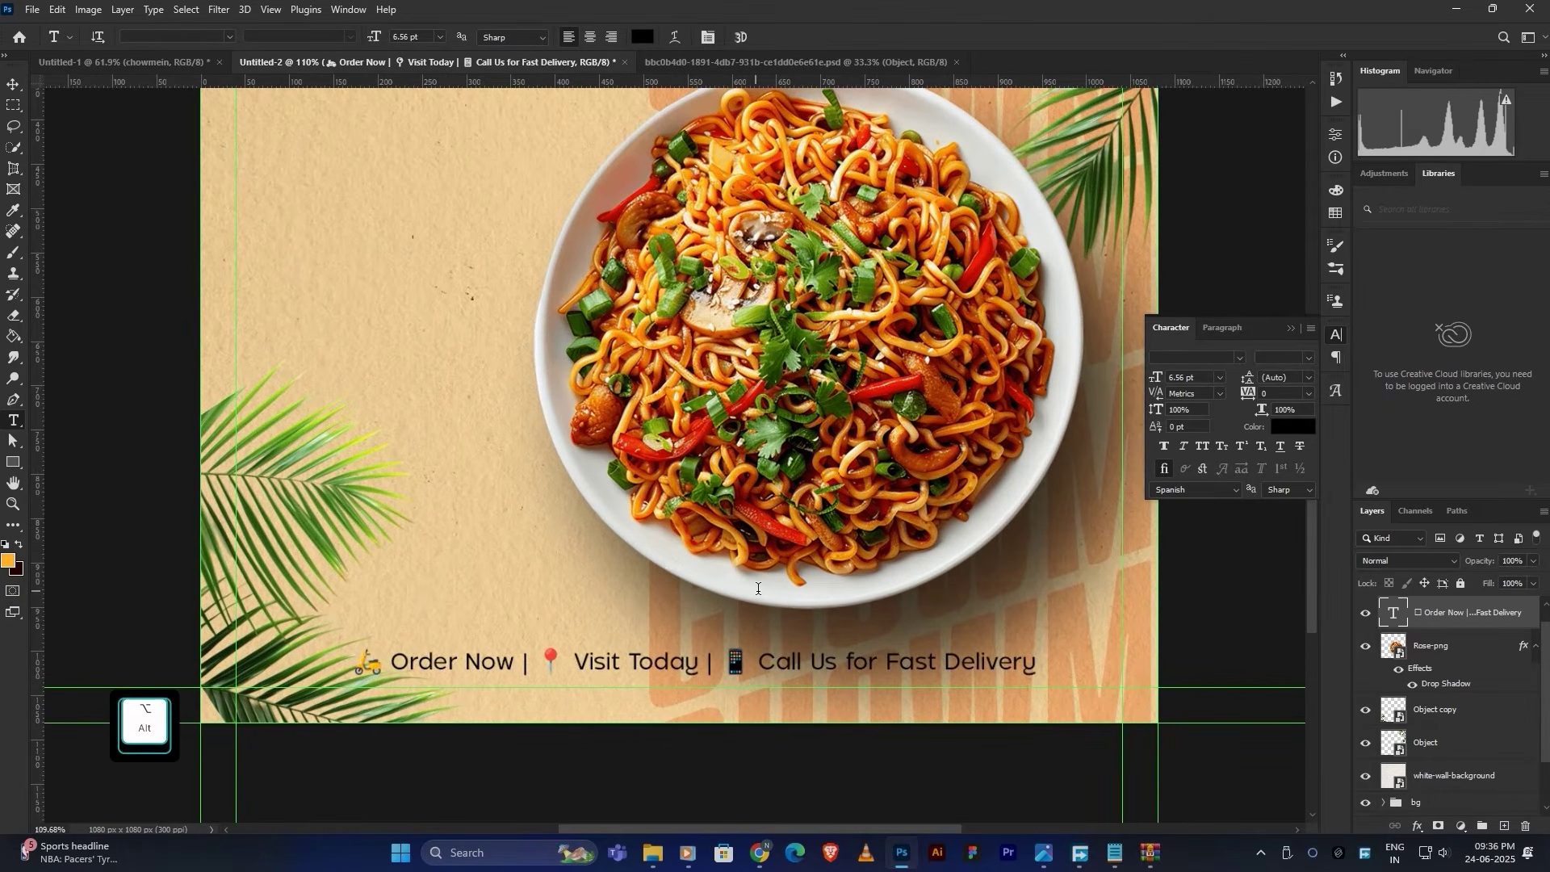
scroll(757, 589, "down", 1)
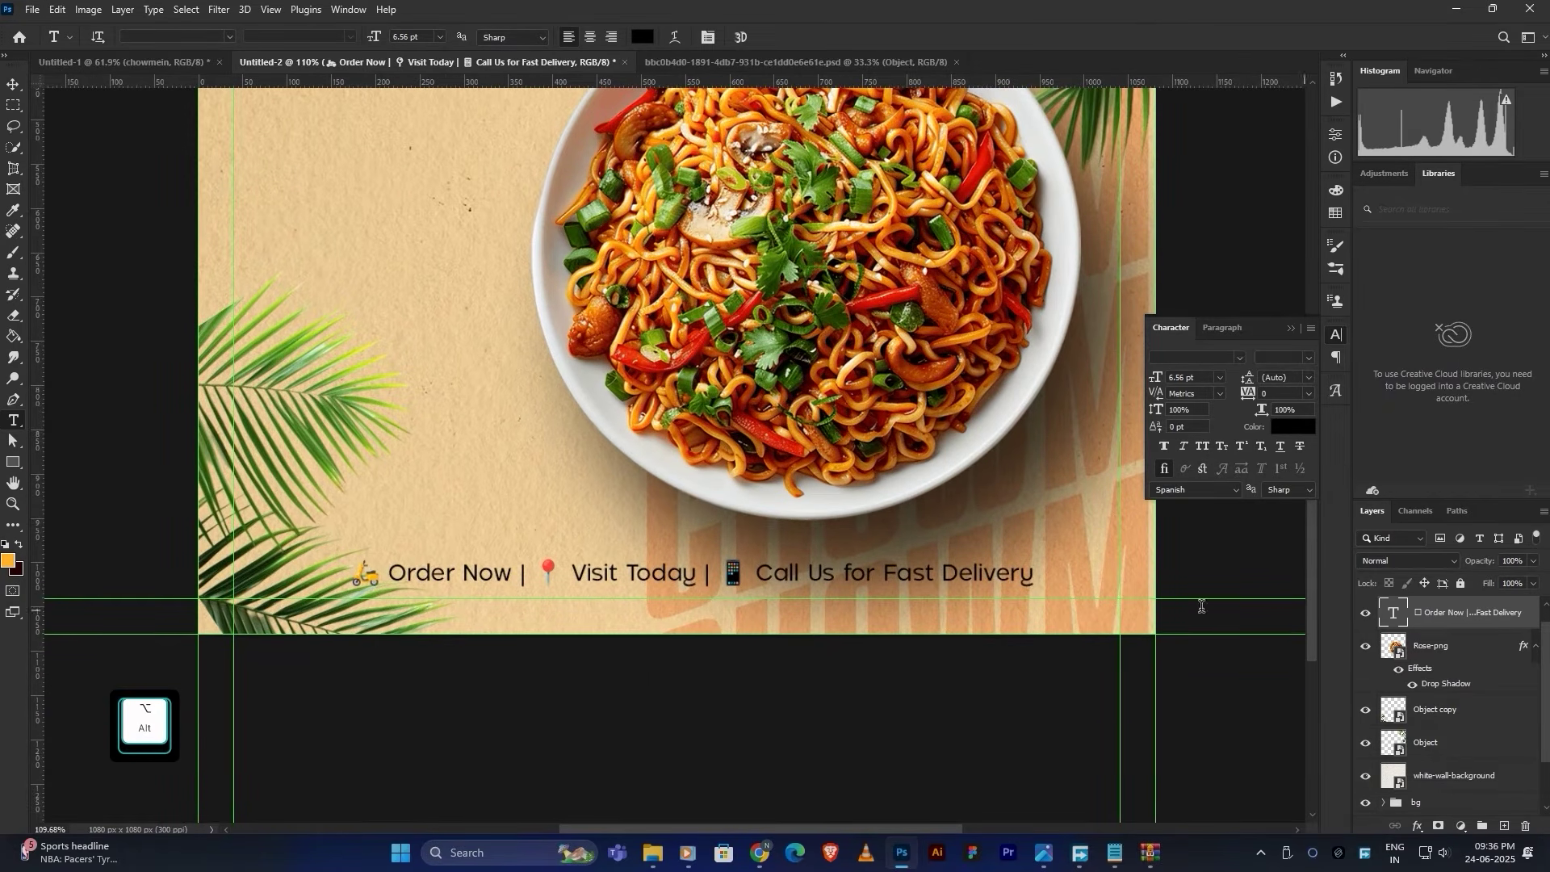
key("u")
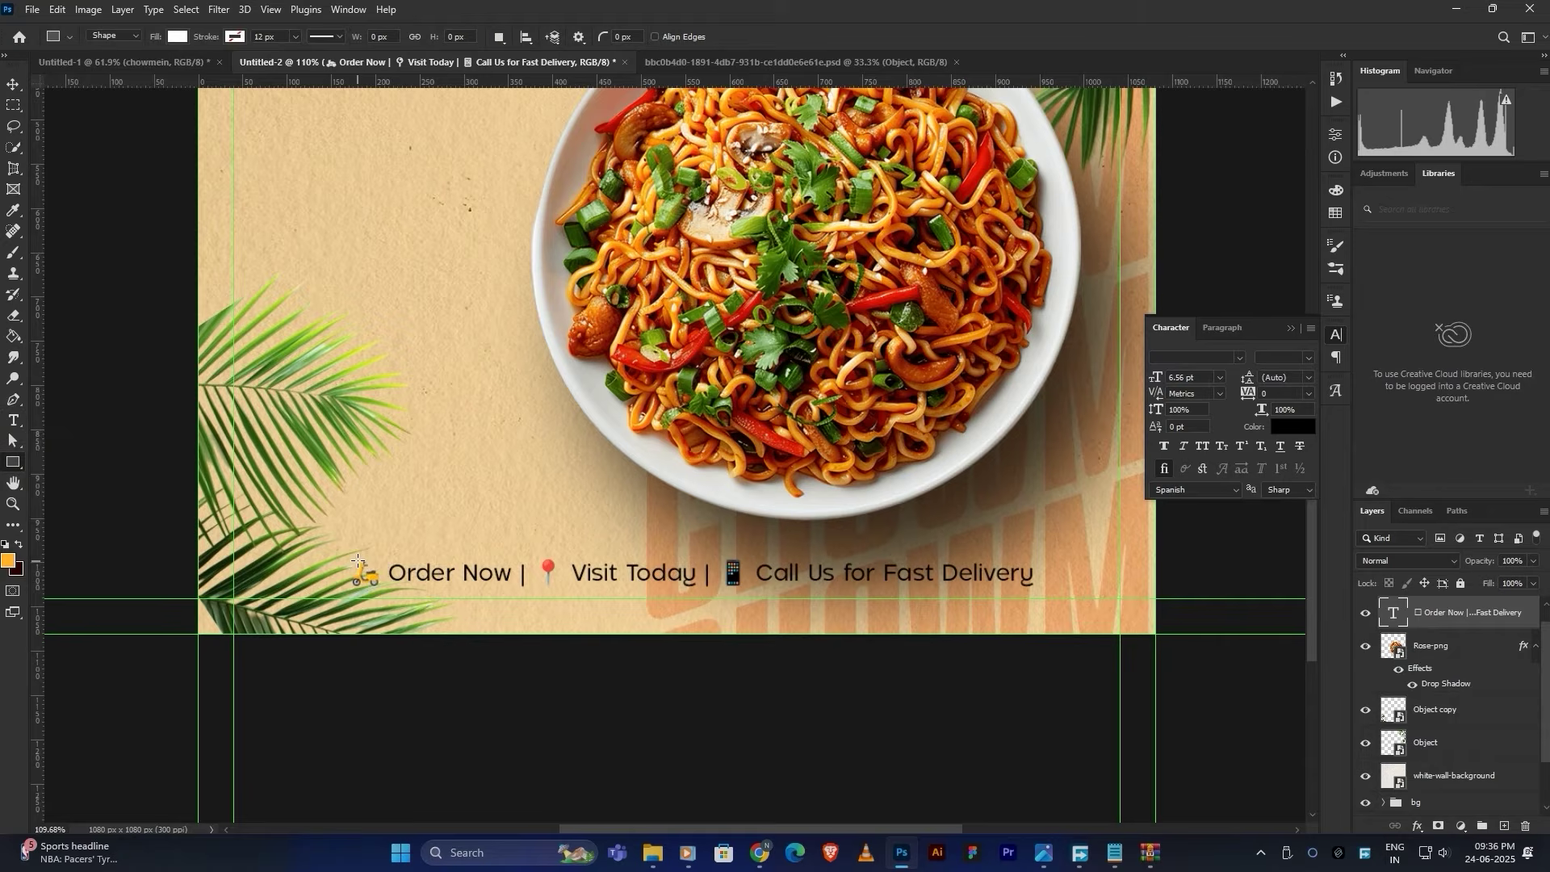
left_click_drag(355, 571, 1068, 603)
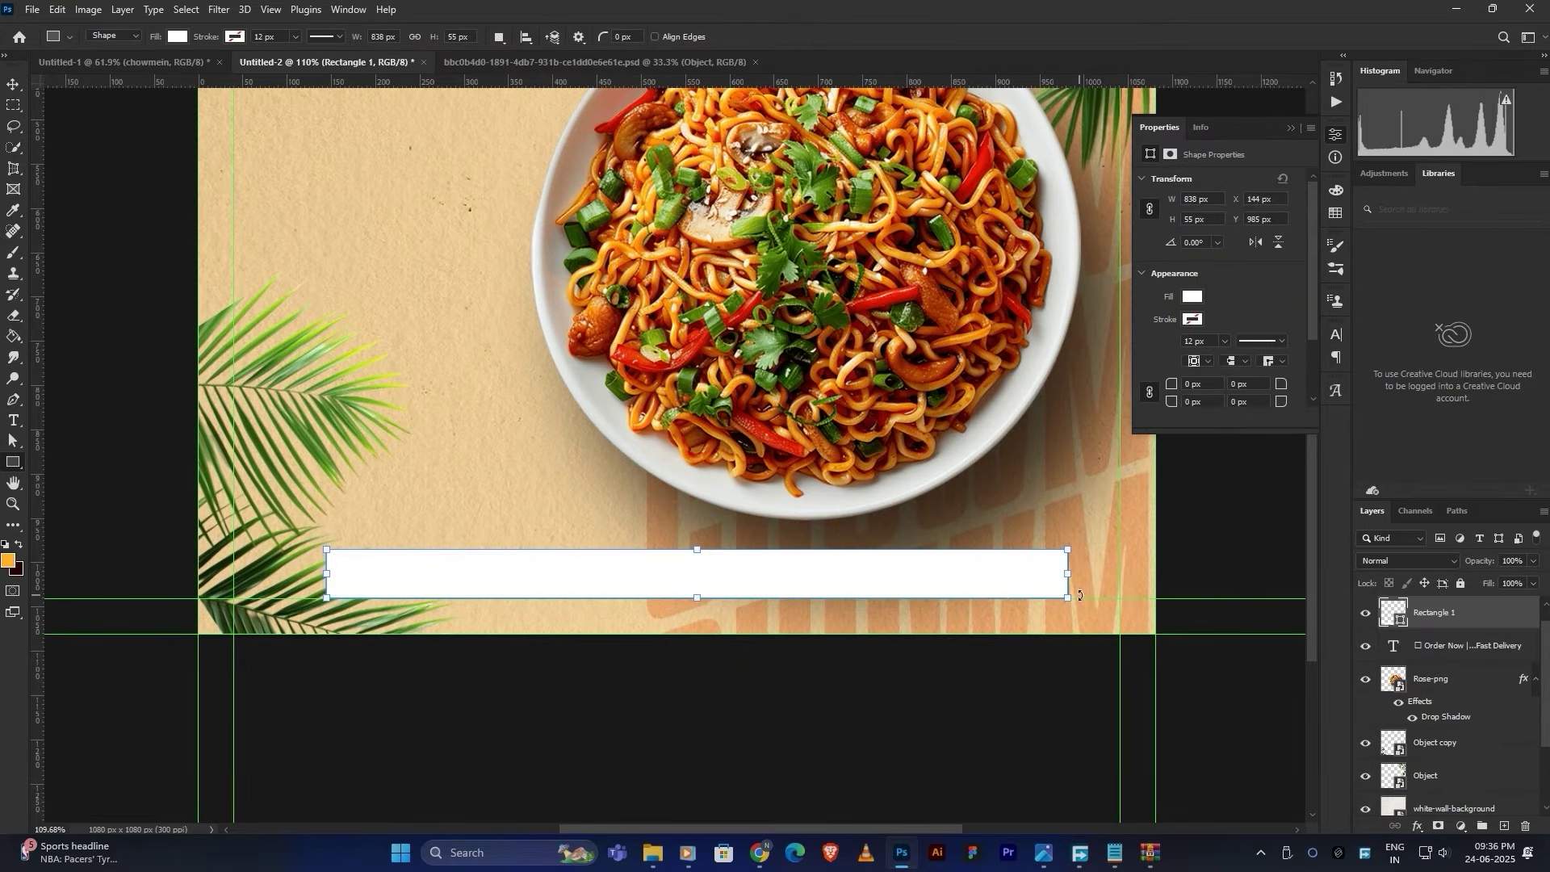
left_click_drag(1445, 628, 1457, 662)
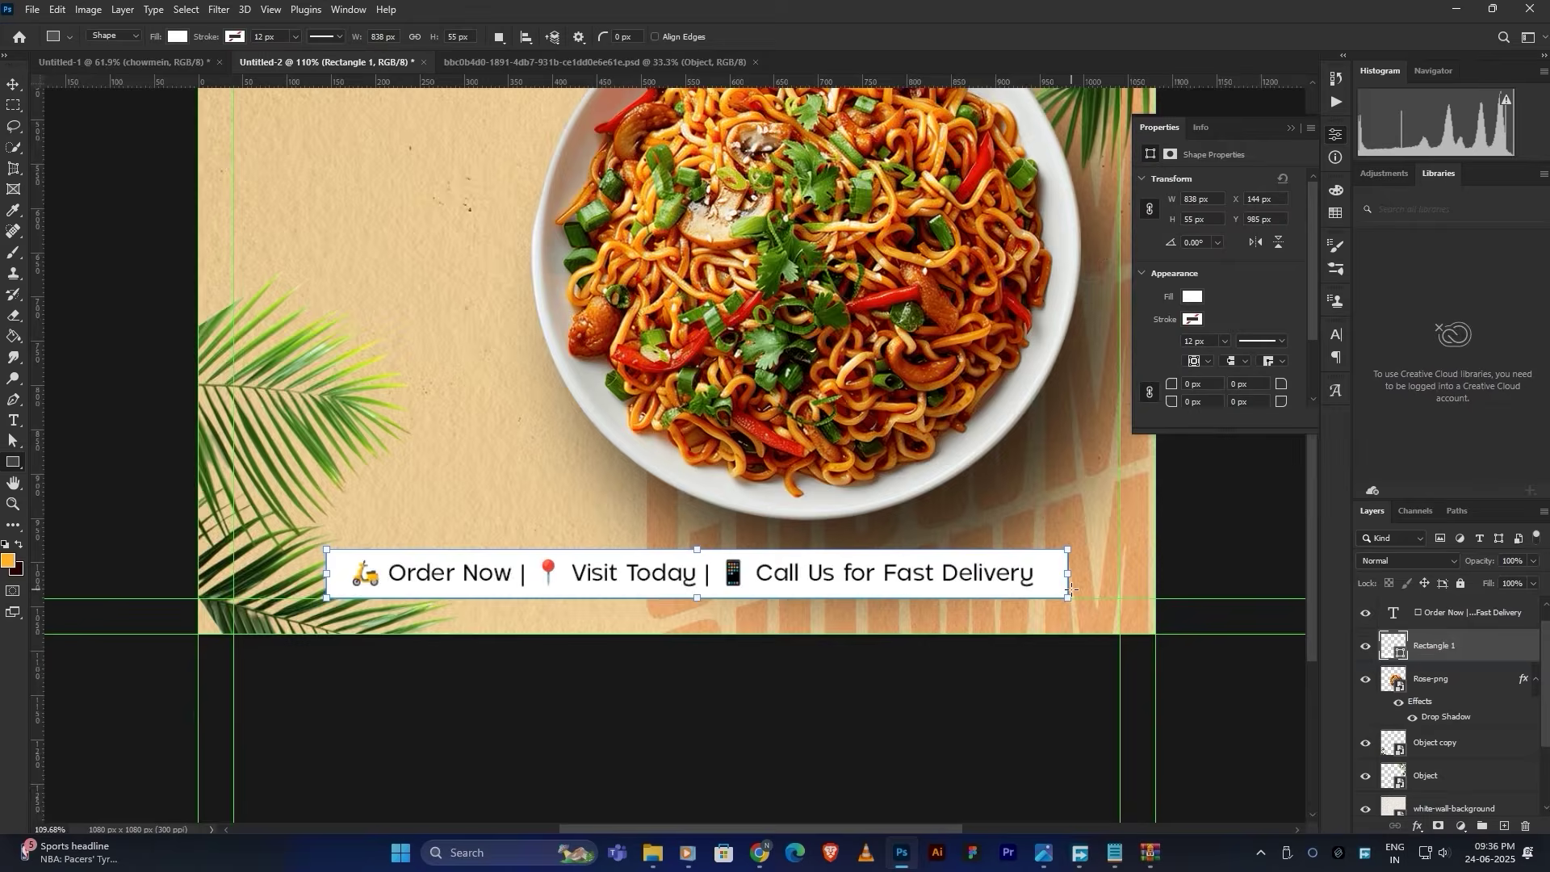
Step: Round all corners of the white rectangle behind the Order Now line to 27 px
scroll(1070, 589, "up", 5)
left_click_drag(1059, 540, 1021, 551)
scroll(1021, 551, "down", 6)
left_click_drag(662, 539, 664, 575)
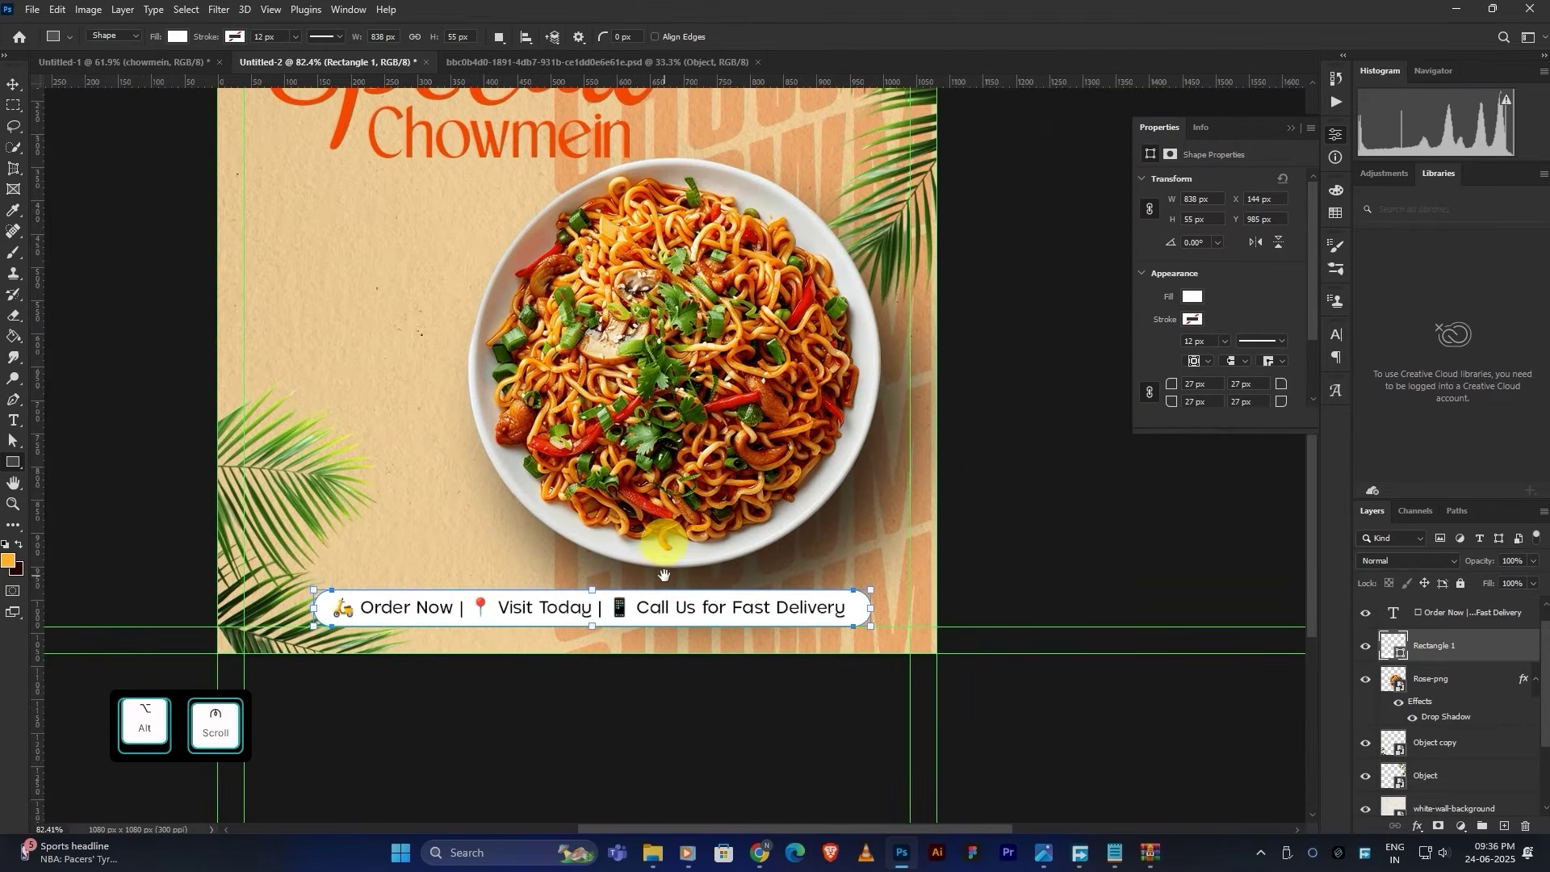
Step: Lower the opacity of the rounded bar behind the Order Now line to about 26%
left_click(14, 84)
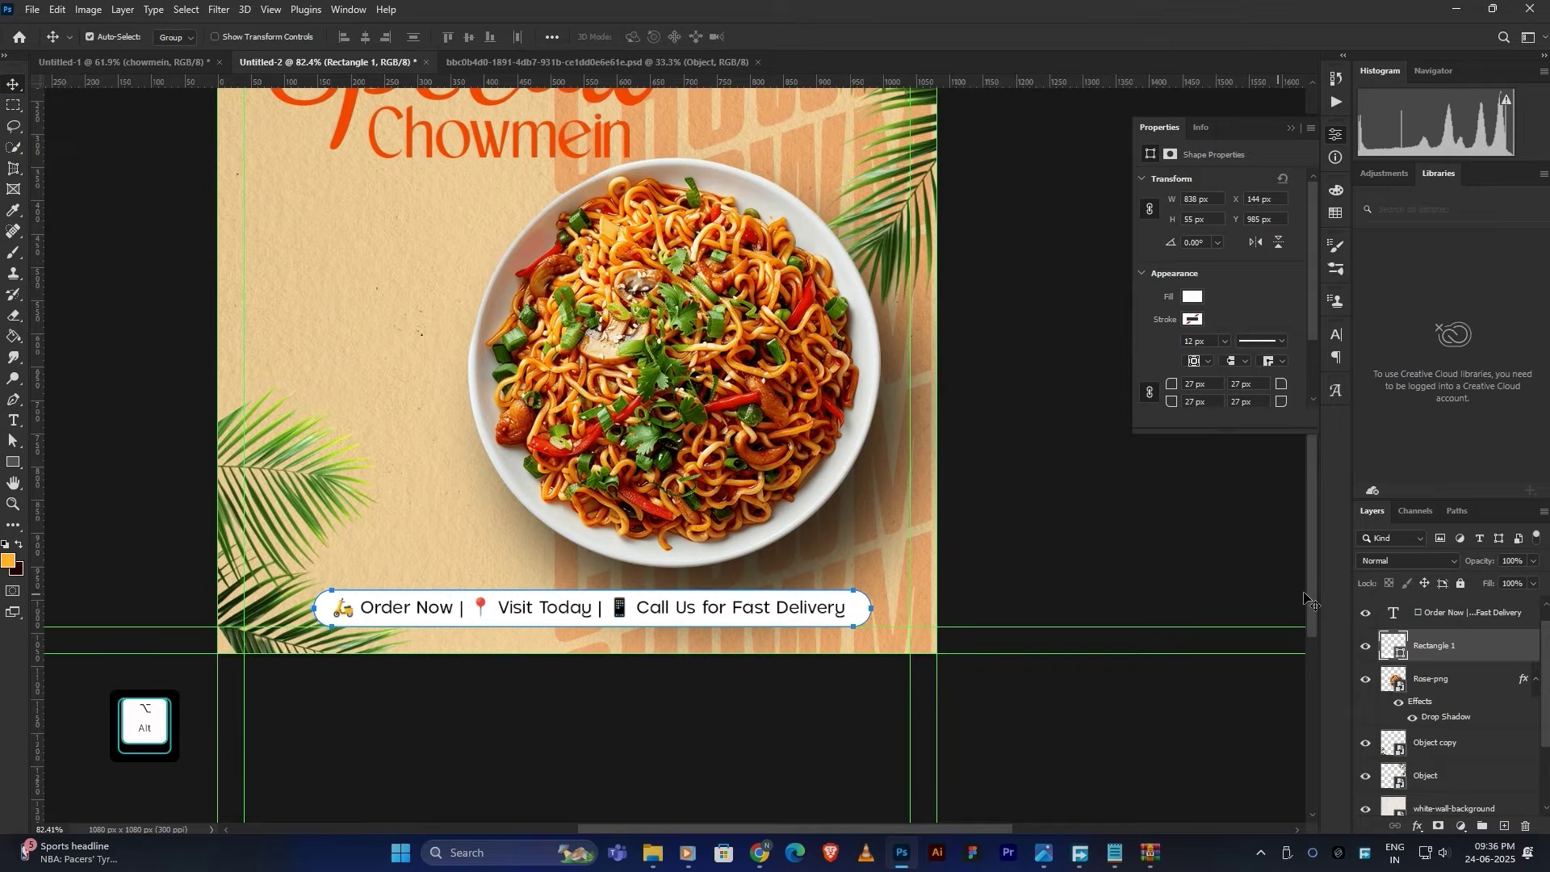
mouse_move(1489, 561)
left_mouse_down()
mouse_move(1474, 565)
mouse_move(1488, 565)
left_mouse_up()
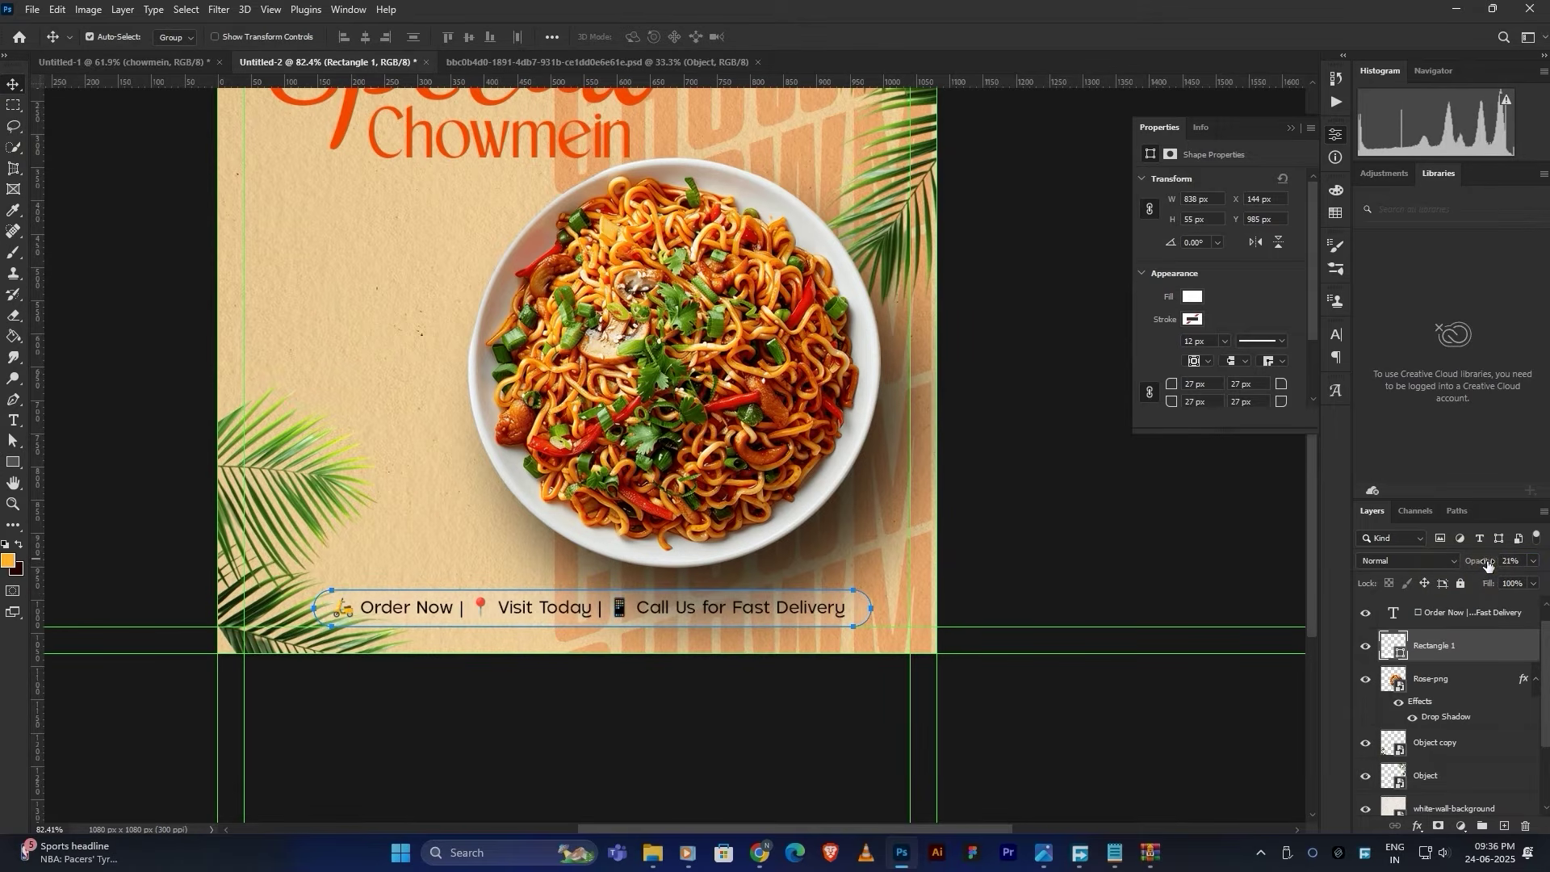
left_click(107, 176)
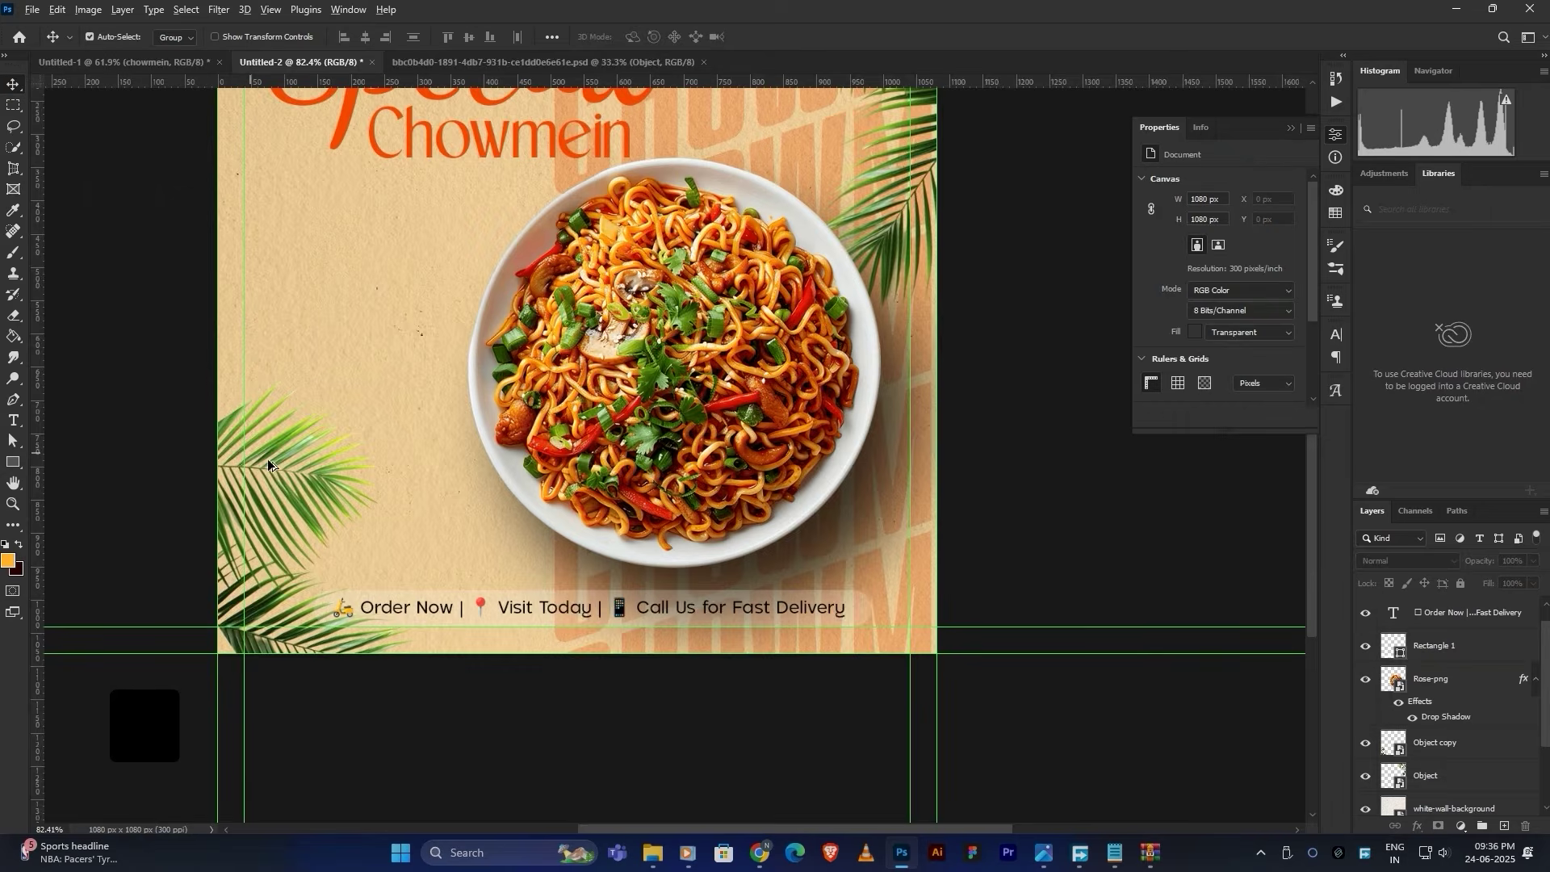
scroll(268, 458, "down", 2)
left_click_drag(380, 512, 538, 527)
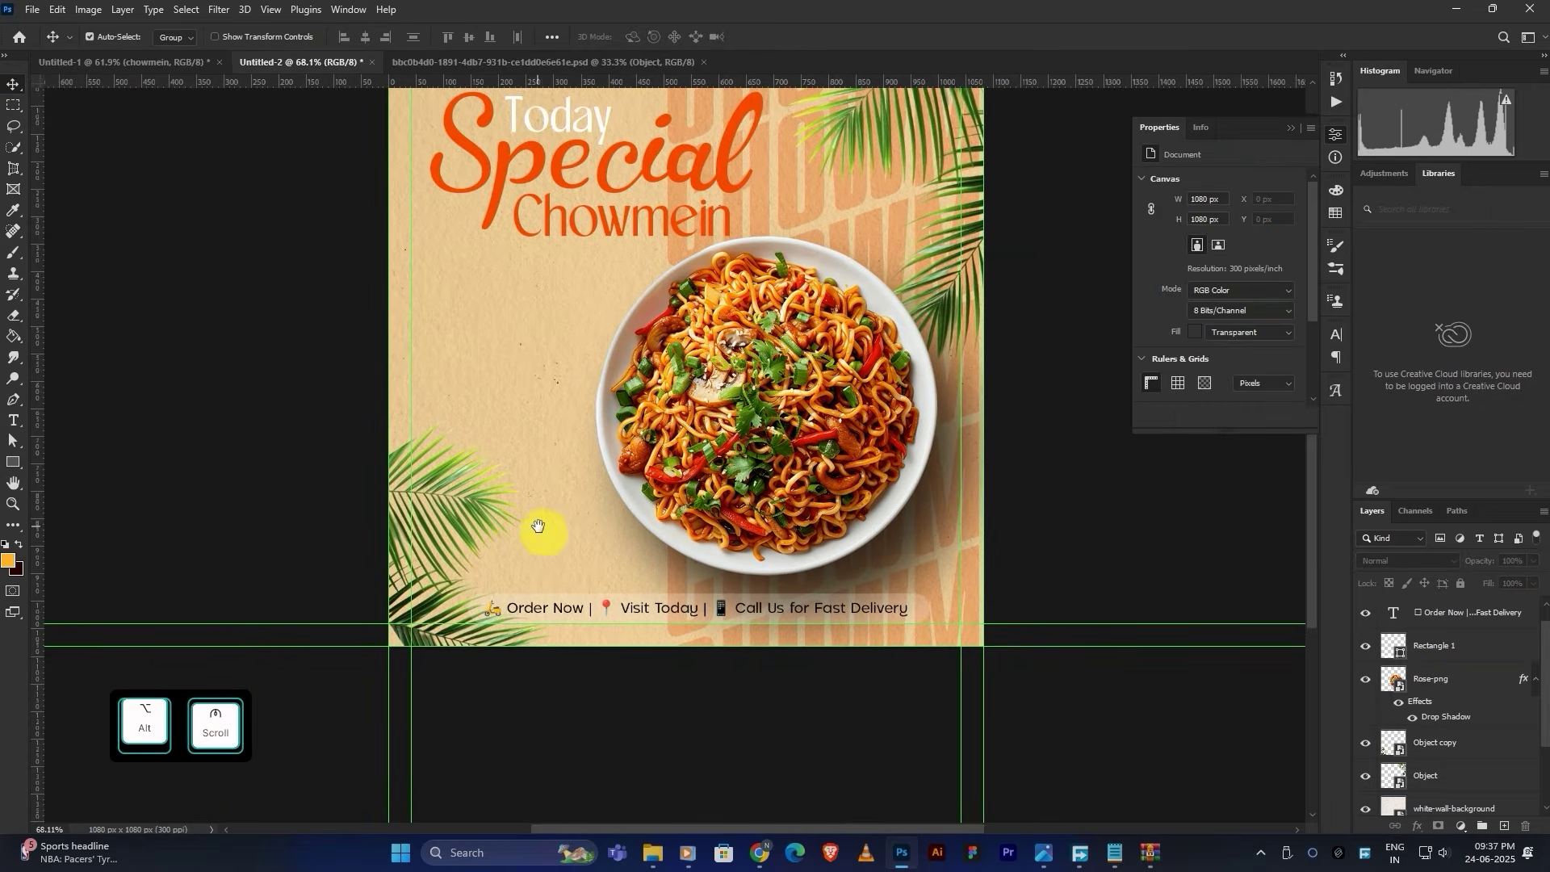
left_click(1479, 637)
left_click_drag(1487, 562, 1487, 565)
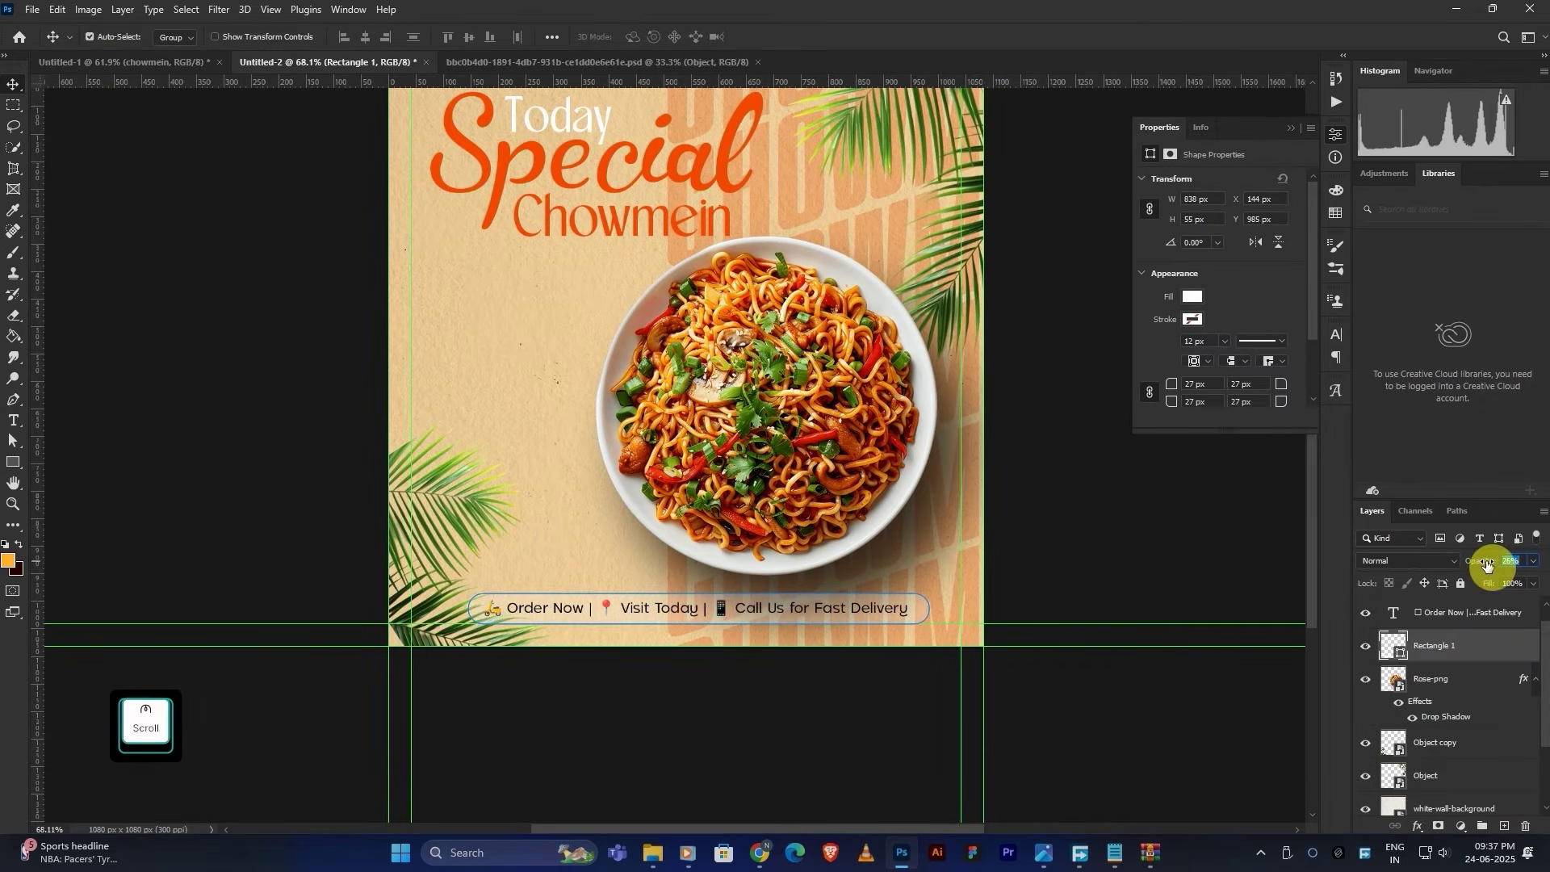
left_click(1170, 712)
scroll(723, 637, "up", 2)
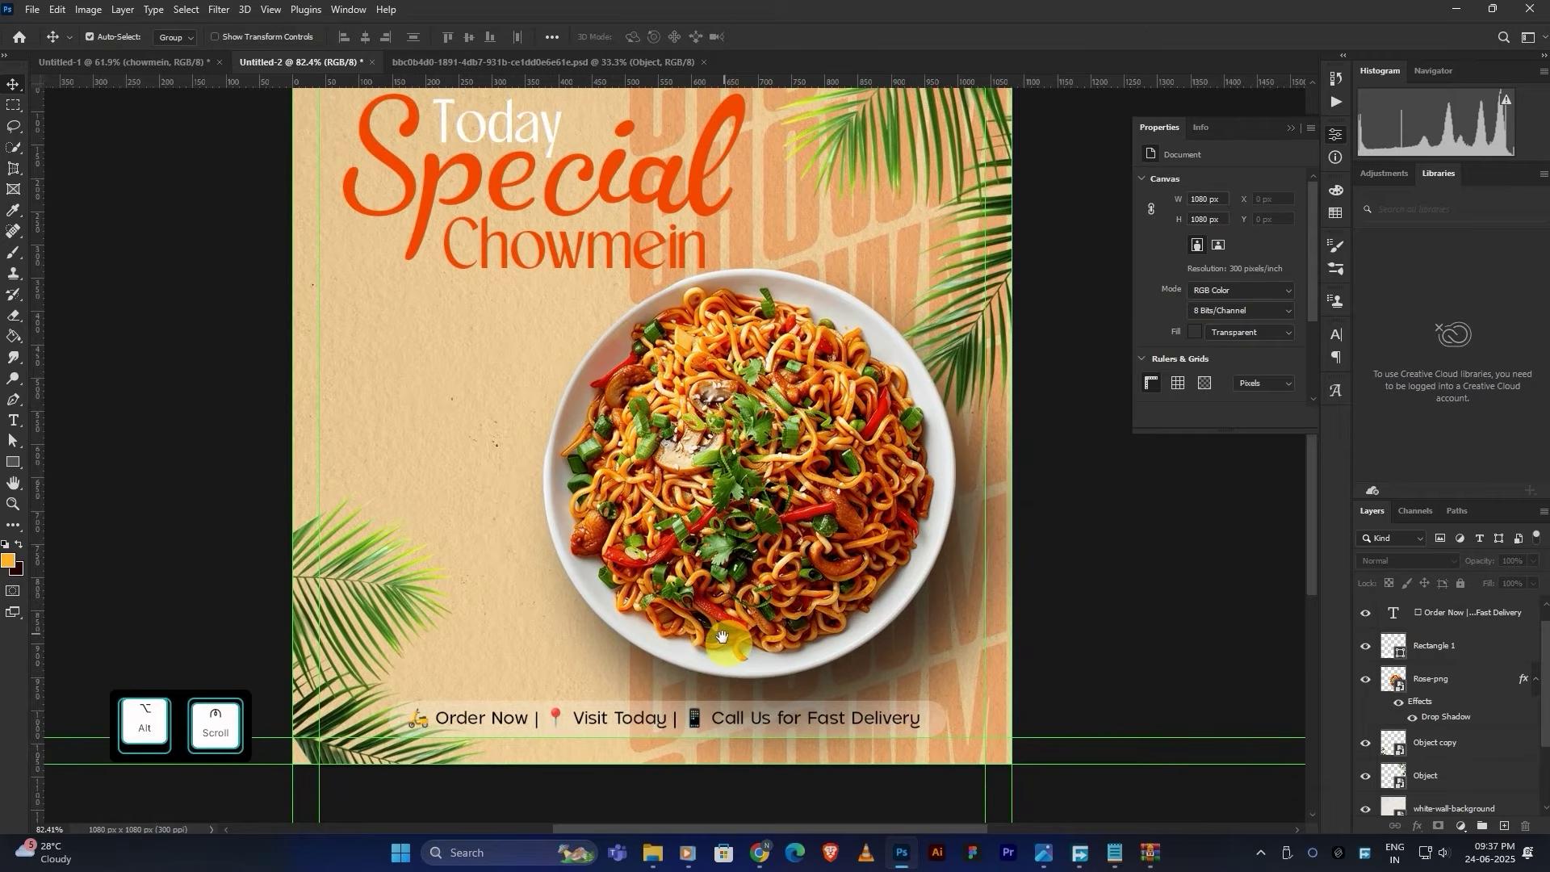
Step: Group the Order Now text layer together with its rounded bar
scroll(722, 637, "down", 2)
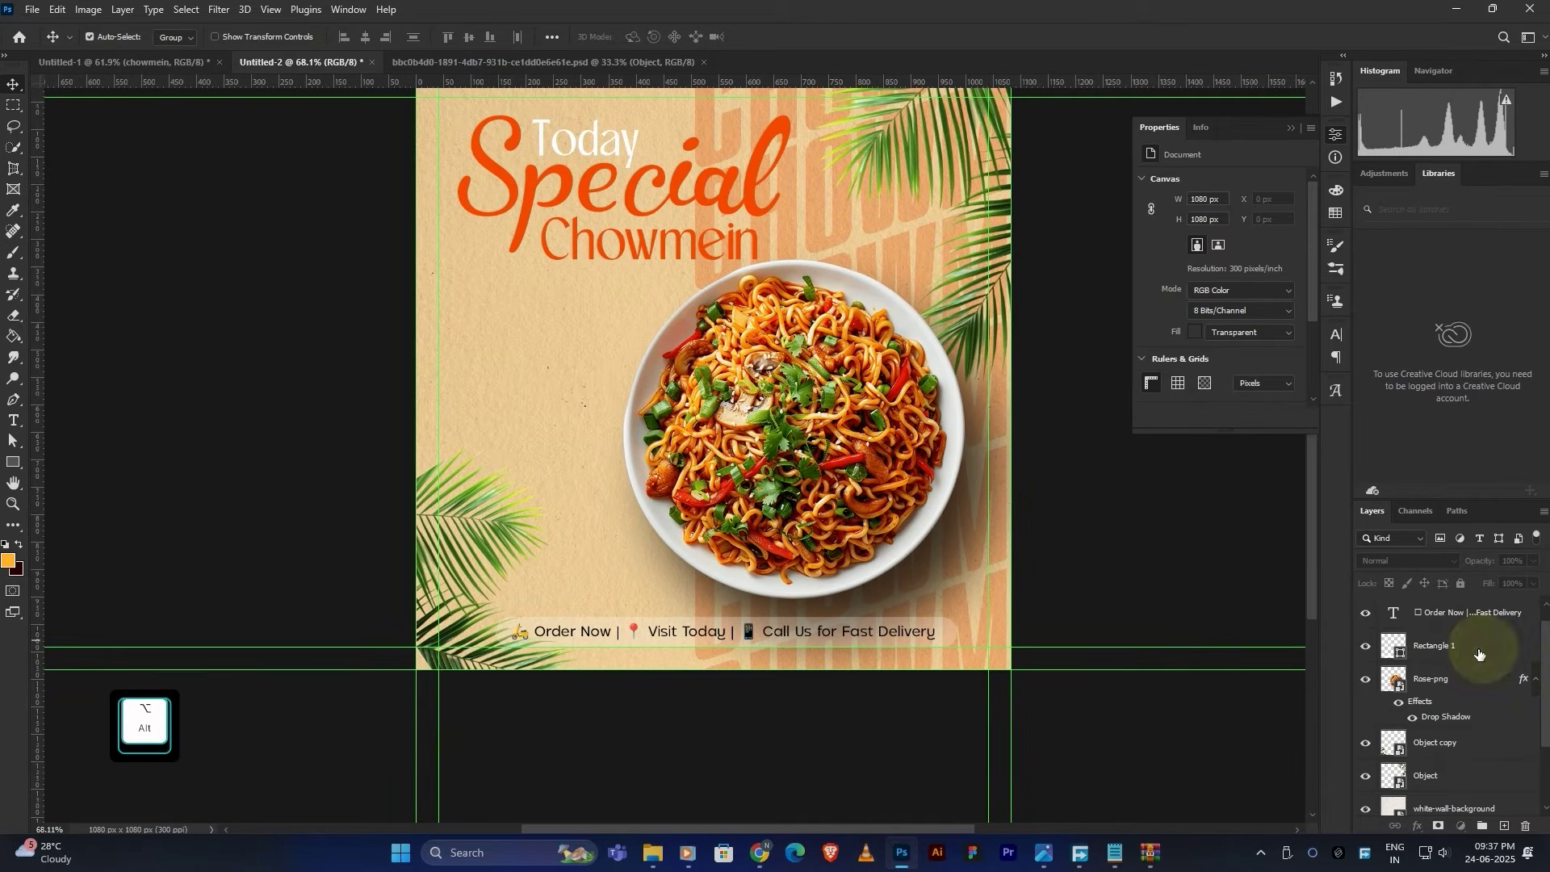
left_click(1442, 646, "ctrl")
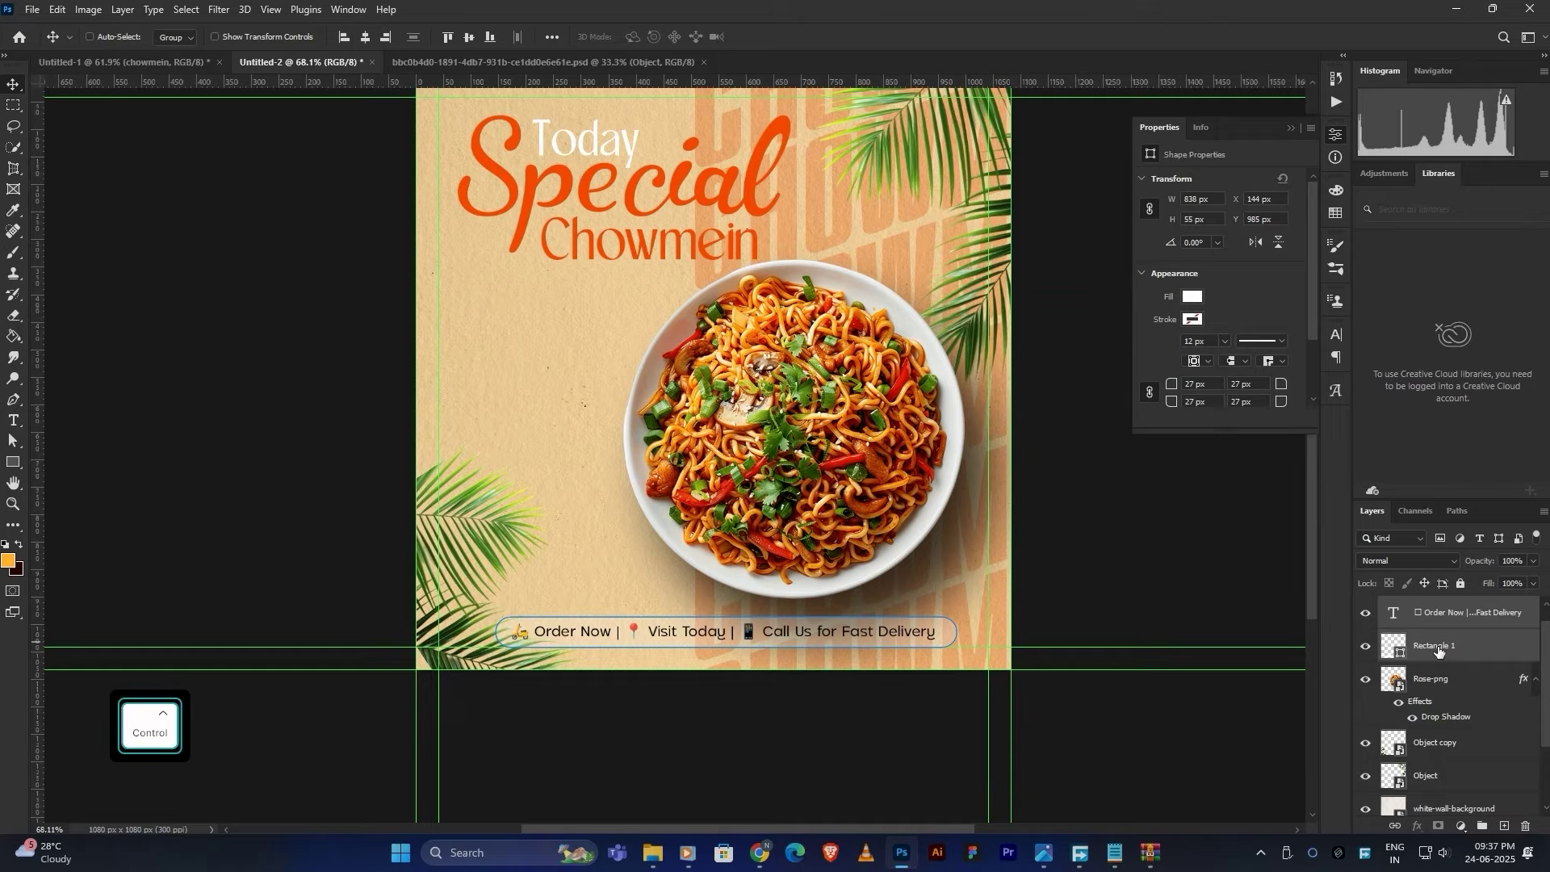
key("ctrl+g")
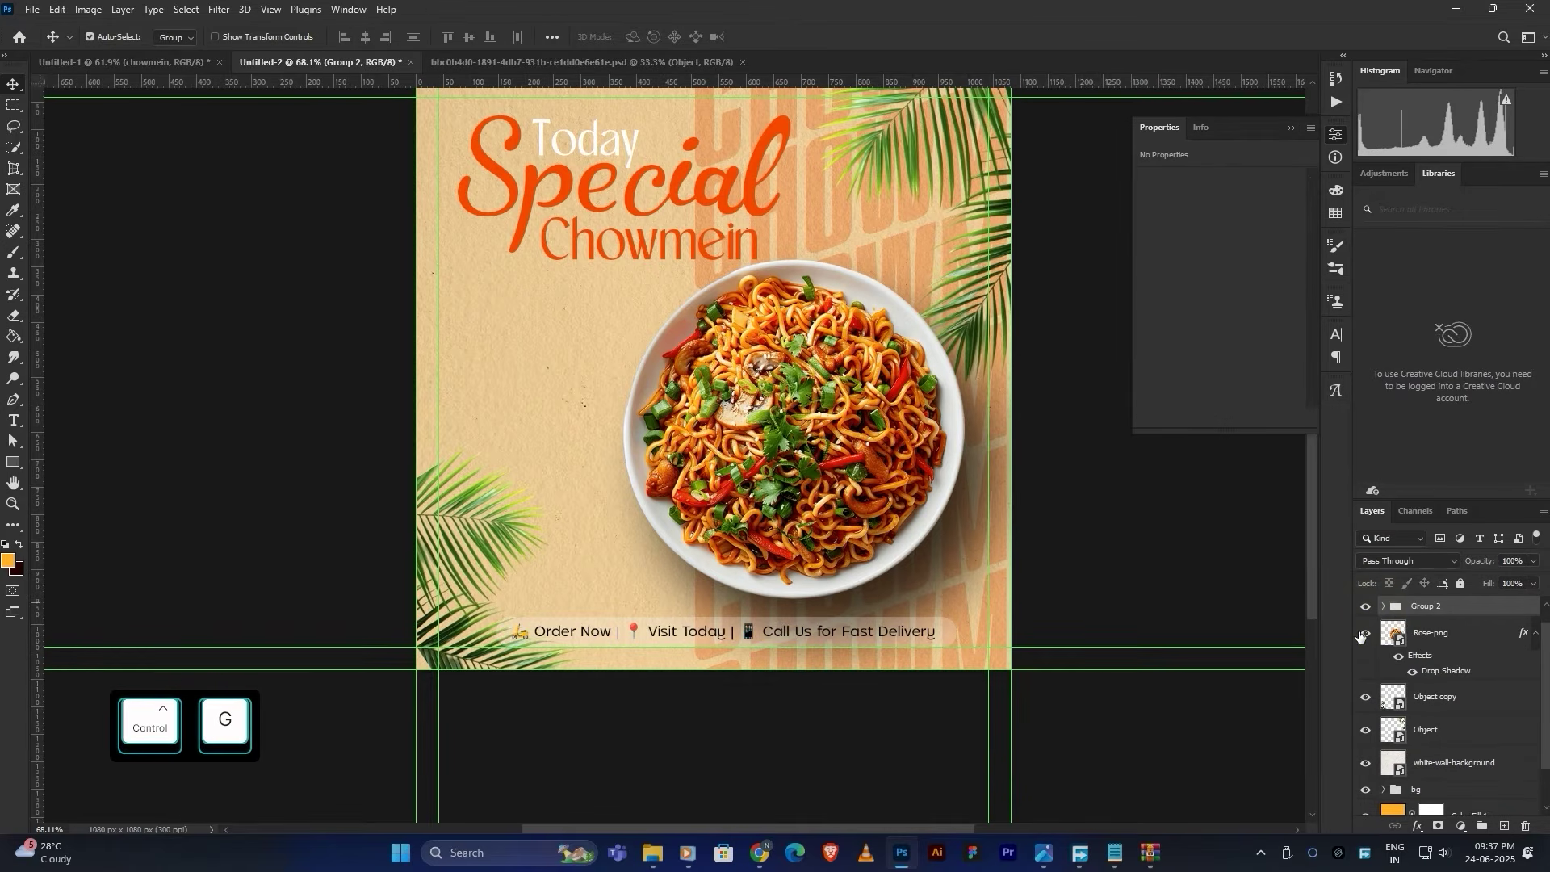
scroll(1418, 660, "down", 1)
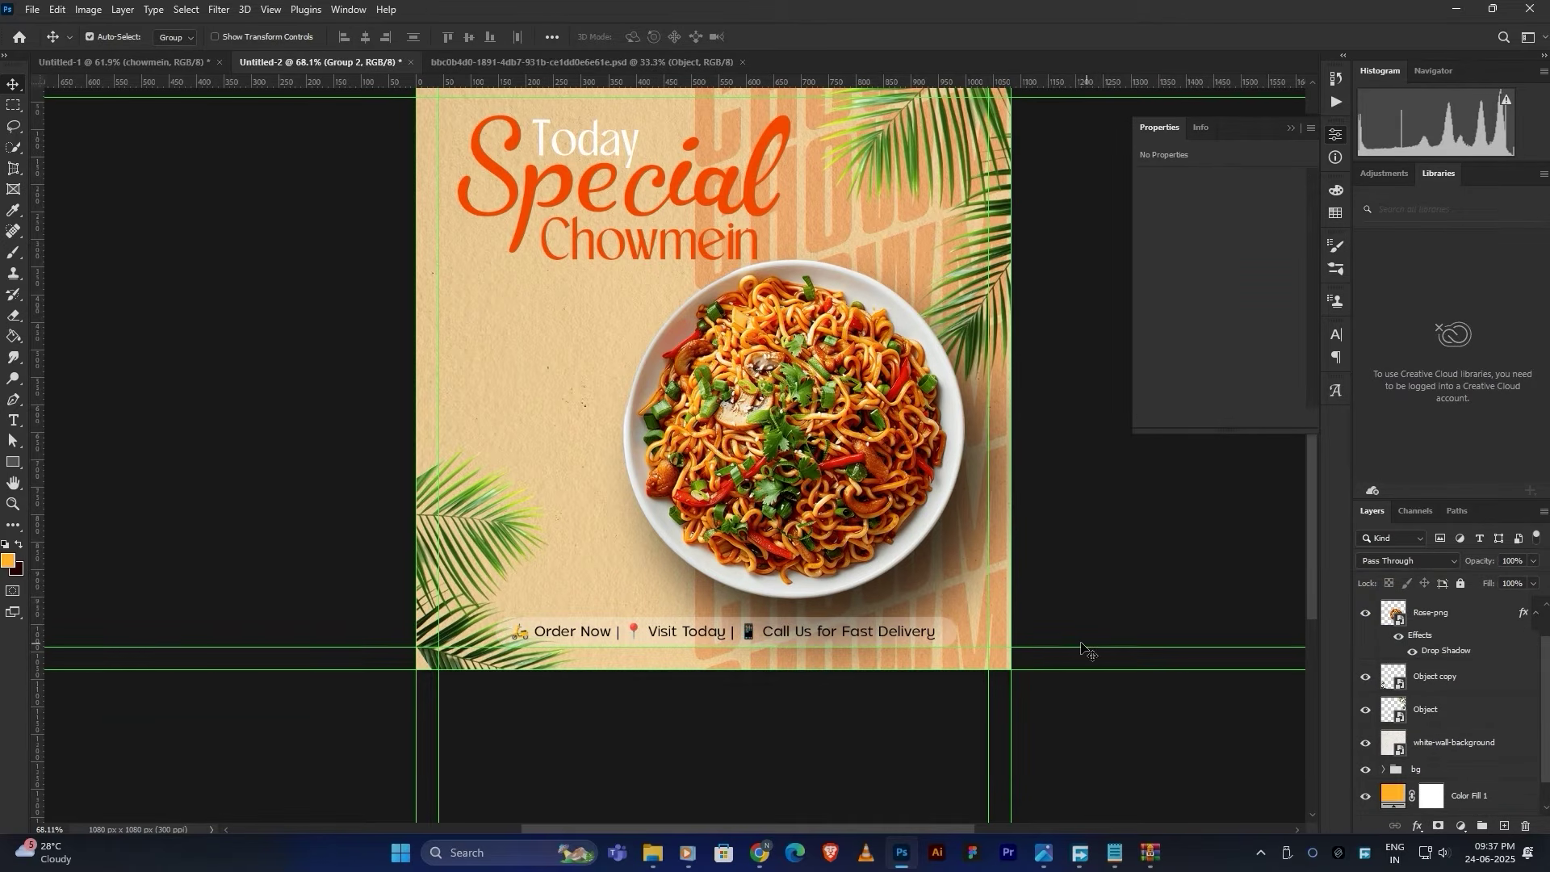
scroll(1091, 623, "up", 2)
scroll(1098, 627, "right", 3)
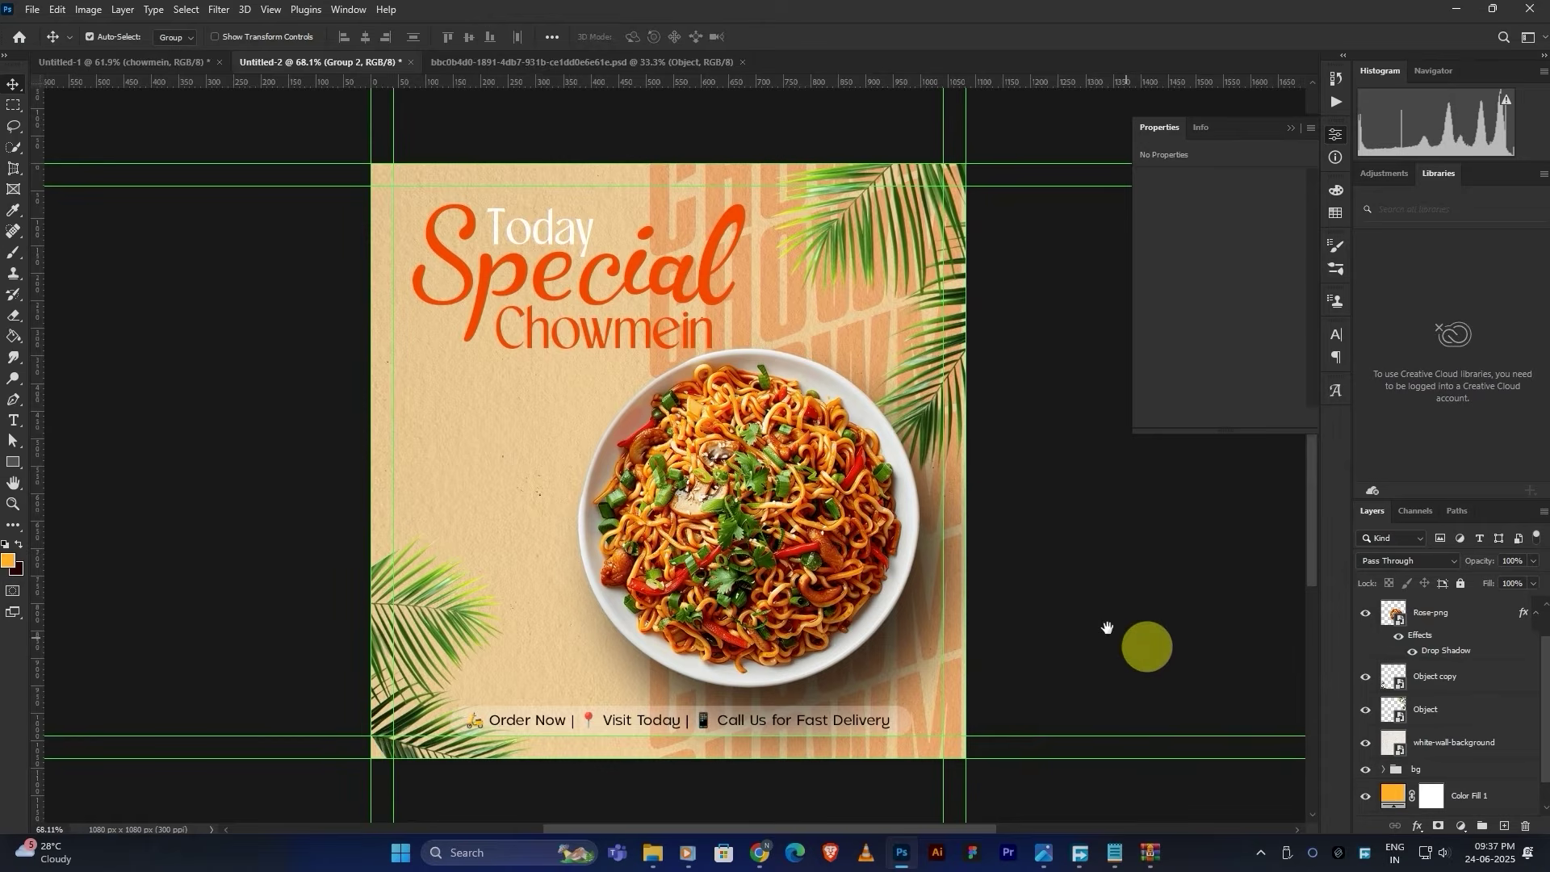
Step: Place the black brush stroke image from the project folder into the poster at full canvas size
left_click(654, 853)
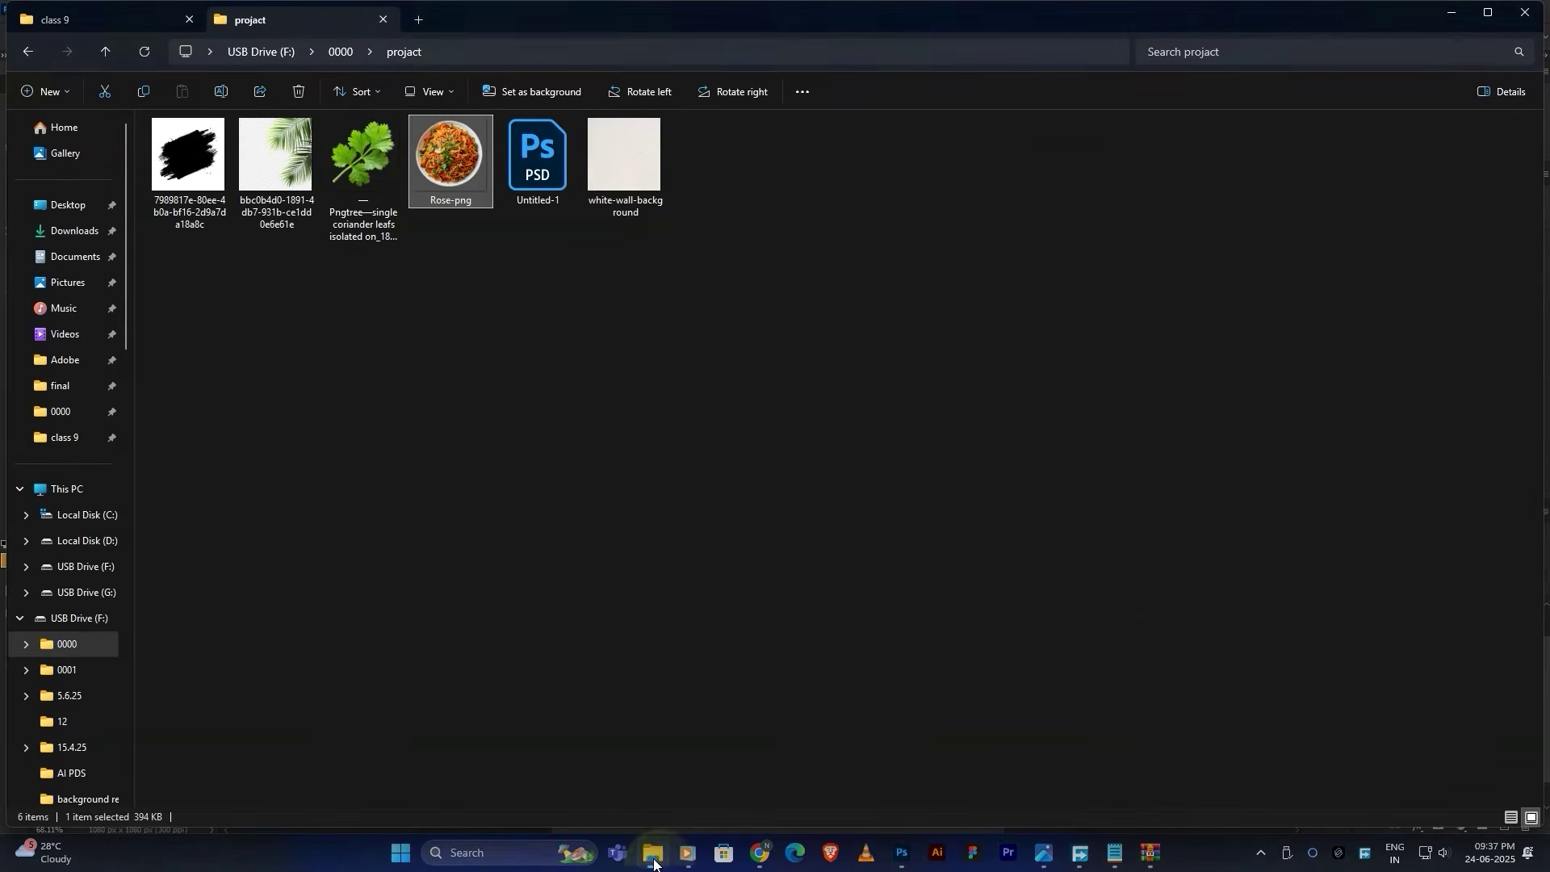
mouse_move(188, 158)
left_mouse_down()
mouse_move(293, 340)
mouse_move(826, 713)
mouse_move(899, 846)
mouse_move(609, 420)
left_mouse_up()
scroll(620, 464, "up", 1)
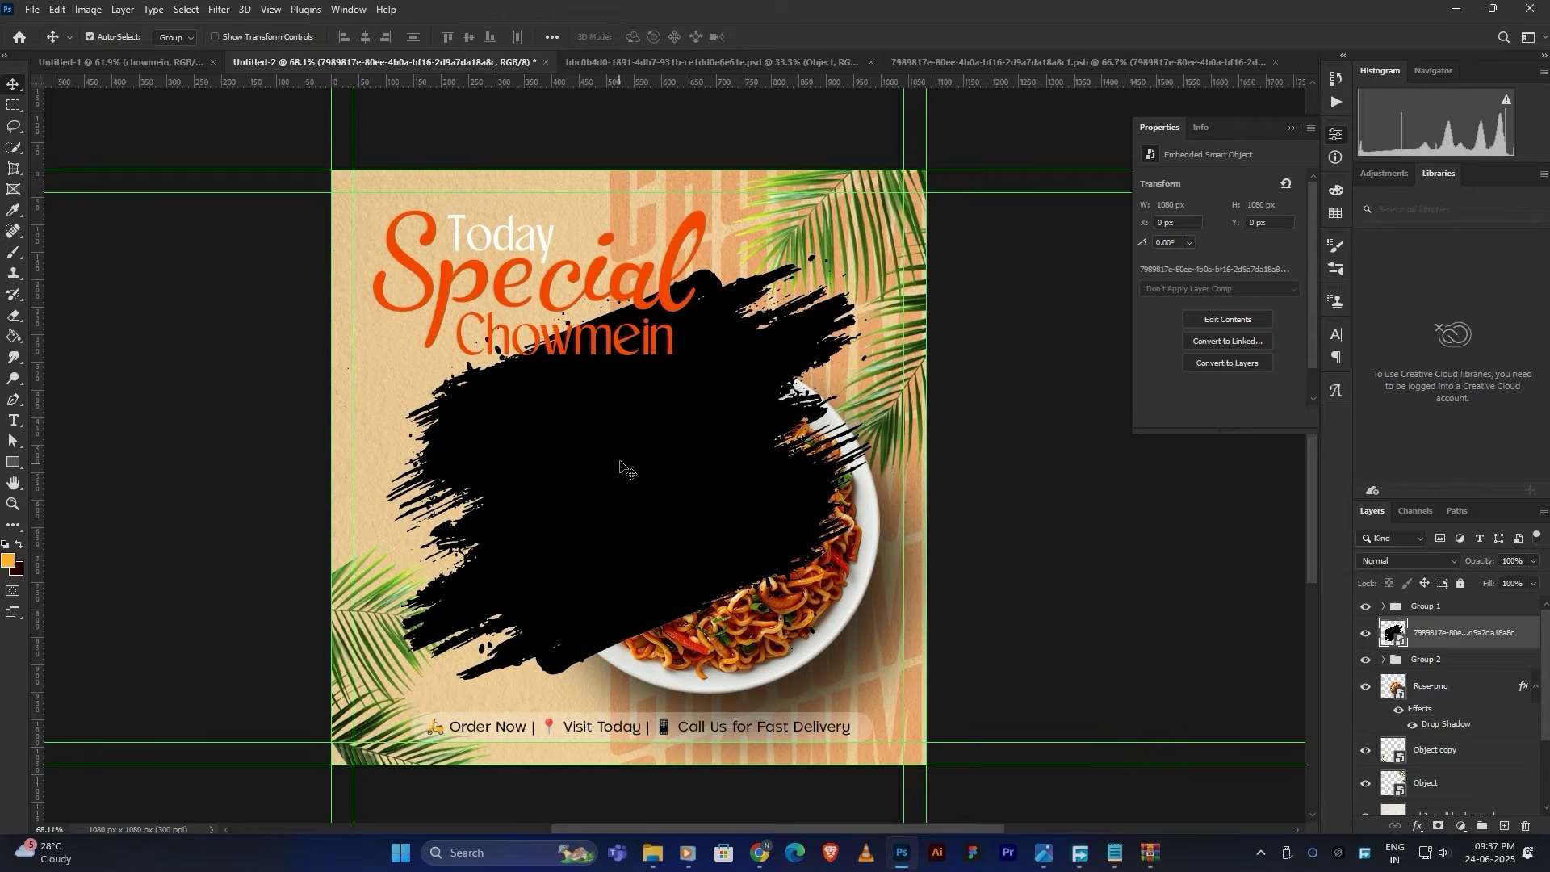
Step: Add a solid colour fill clipped to the brush stroke and colour it with the beige sampled from the background (f2d29c)
left_click(1459, 828)
left_click(1477, 540)
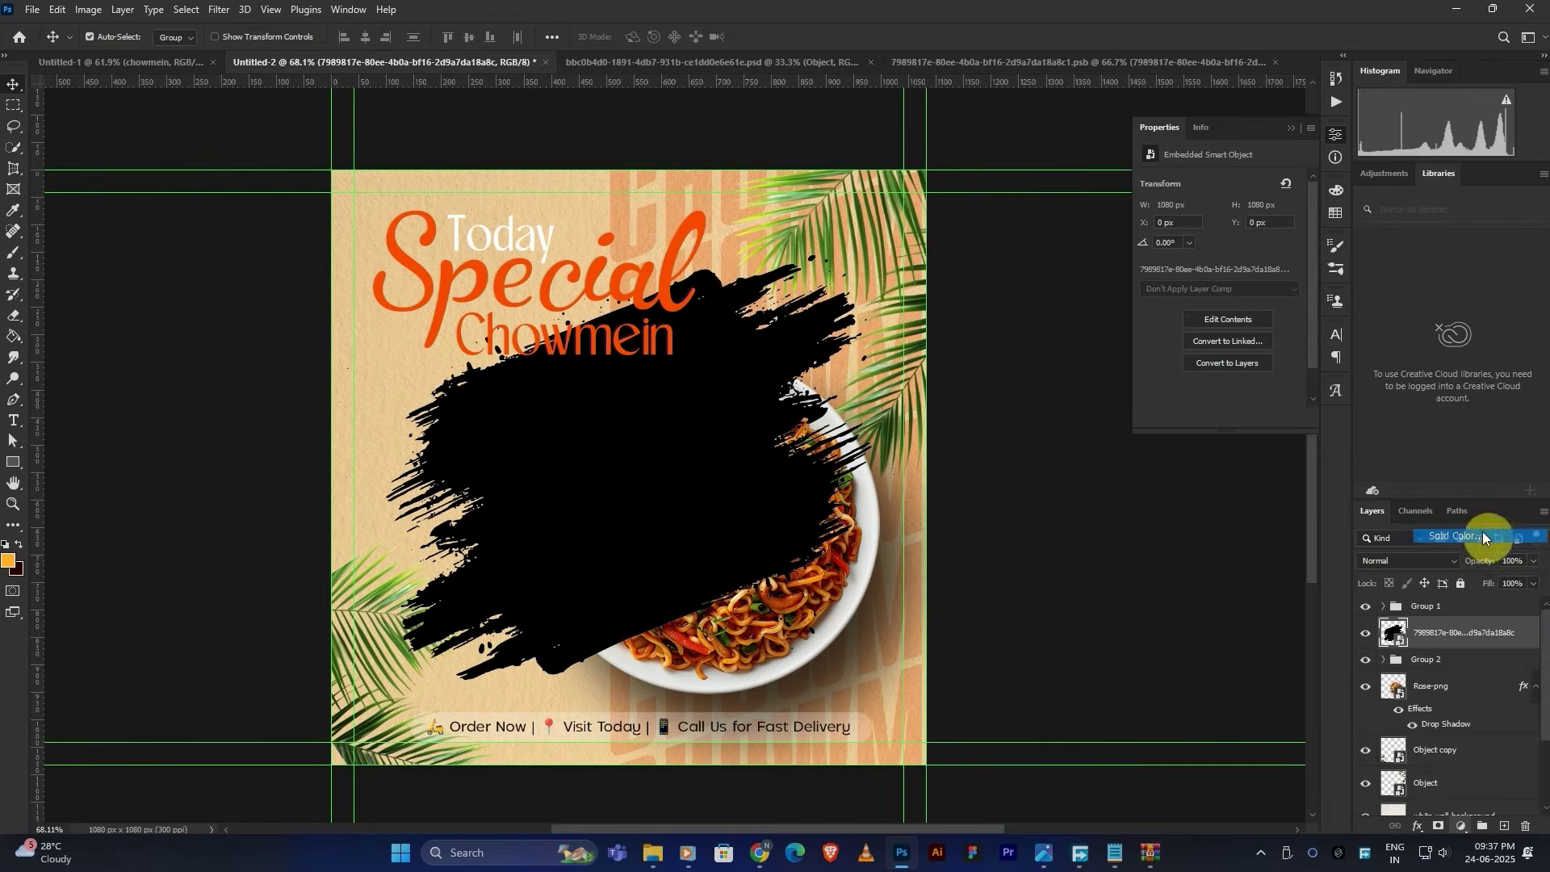
left_click(1381, 326)
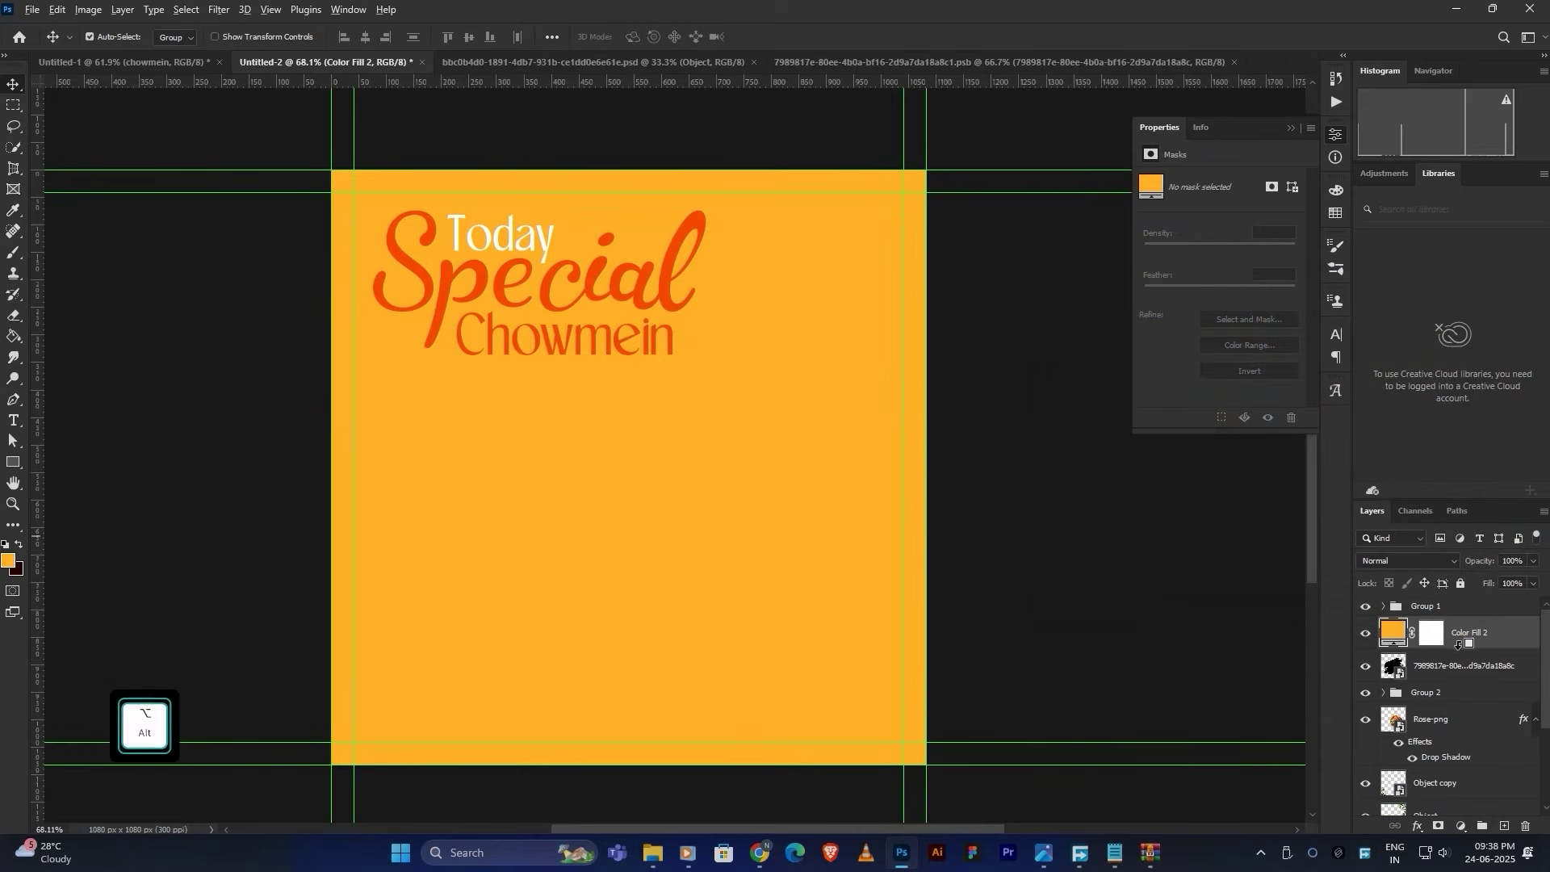
left_click(1457, 650, "alt")
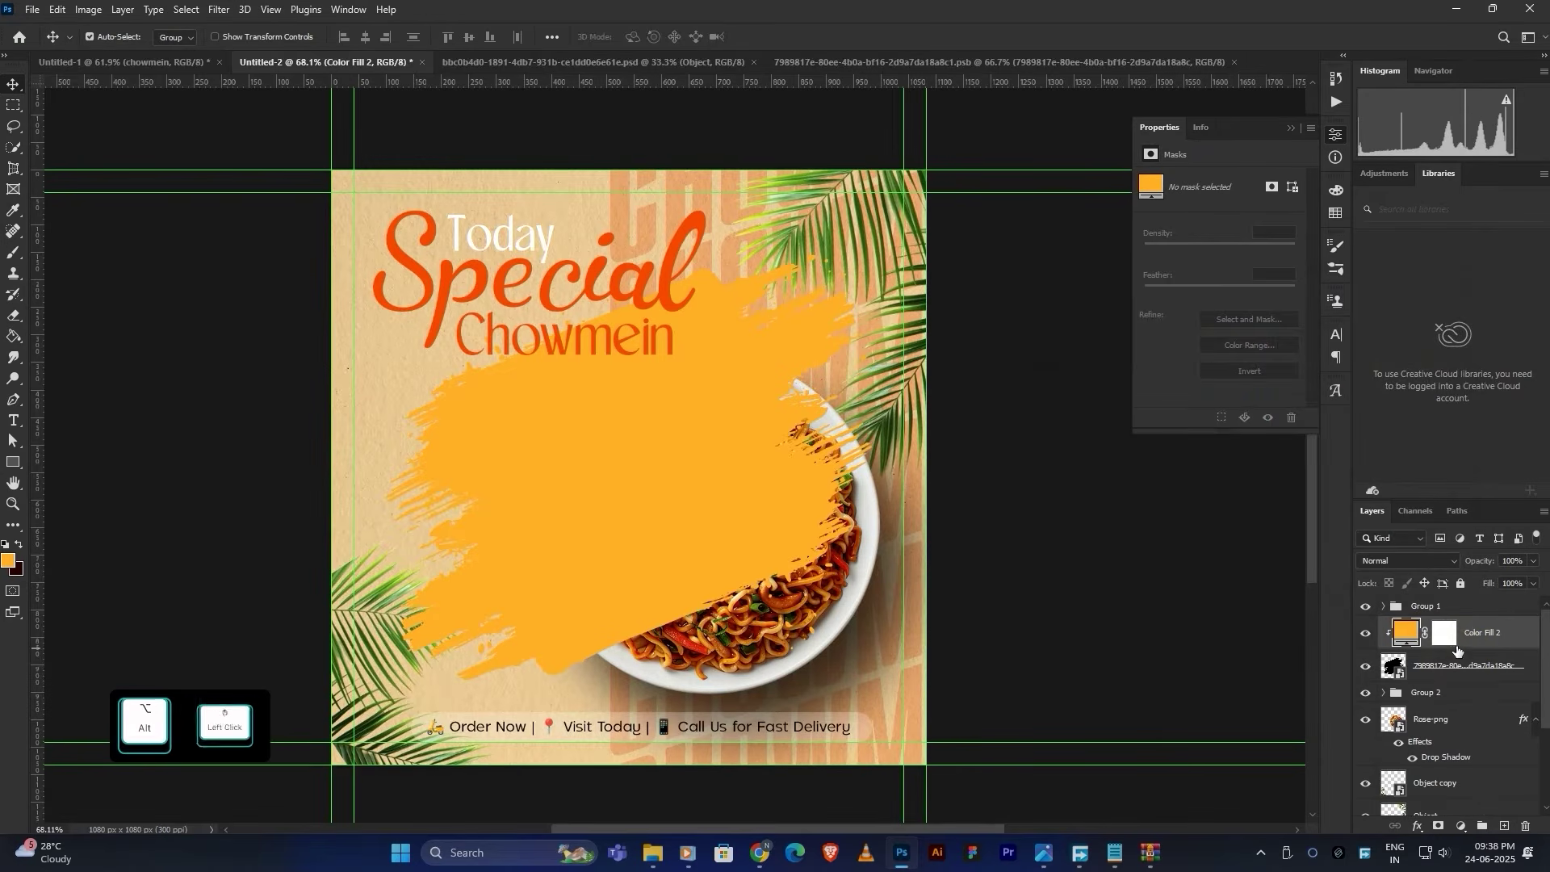
double_click(1405, 633)
left_click(425, 343)
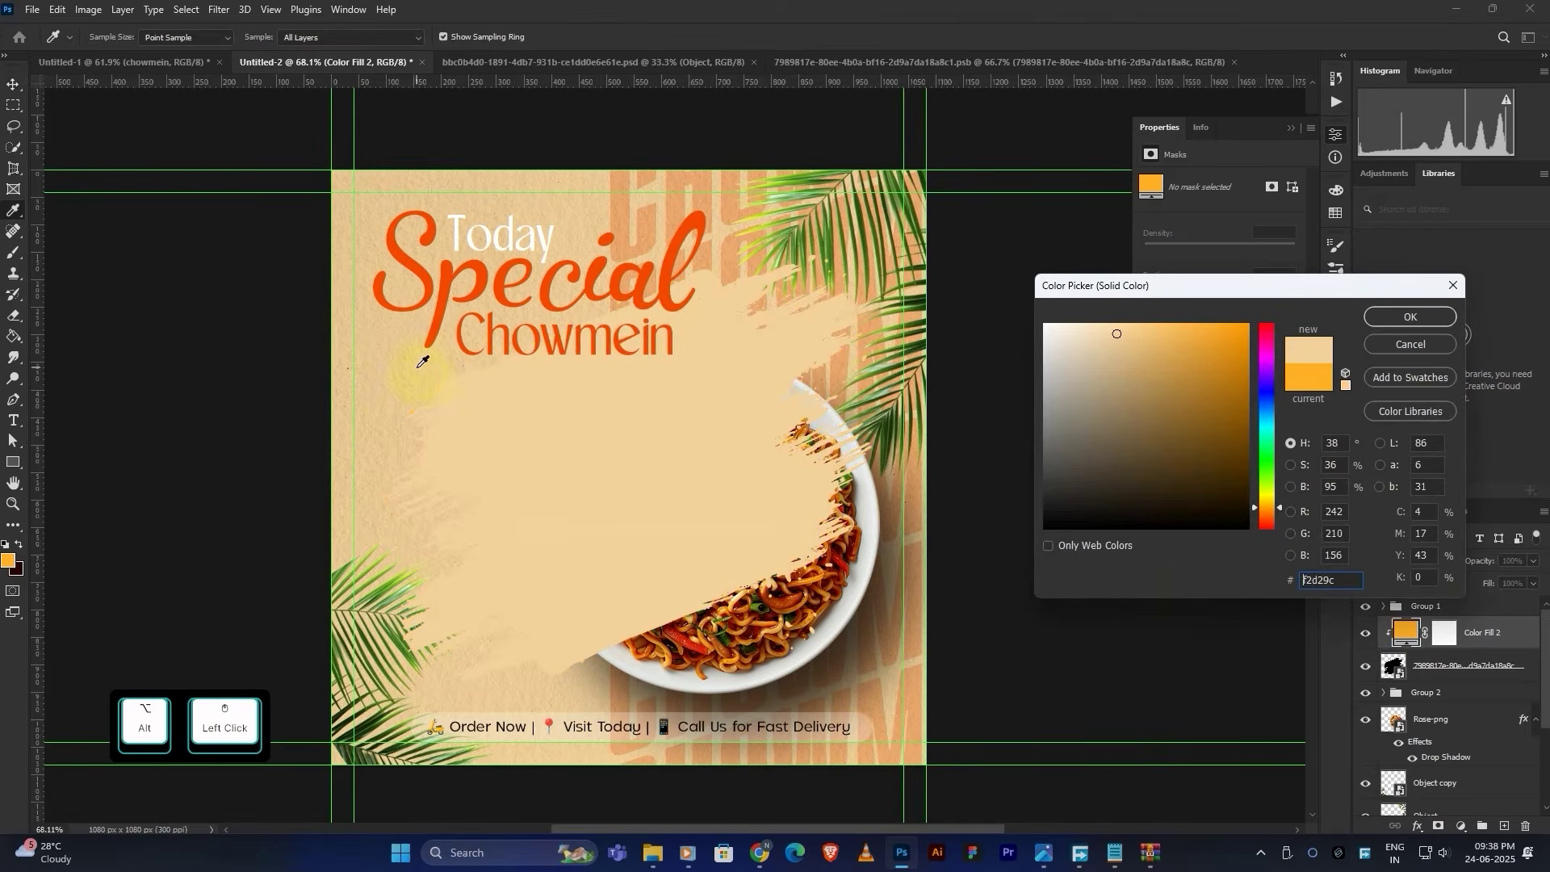
left_click(1408, 316)
key("v")
Step: Group the brush stroke with its colour fill and scale the group down to about 36.48% around its centre
left_click(1471, 642, "ctrl")
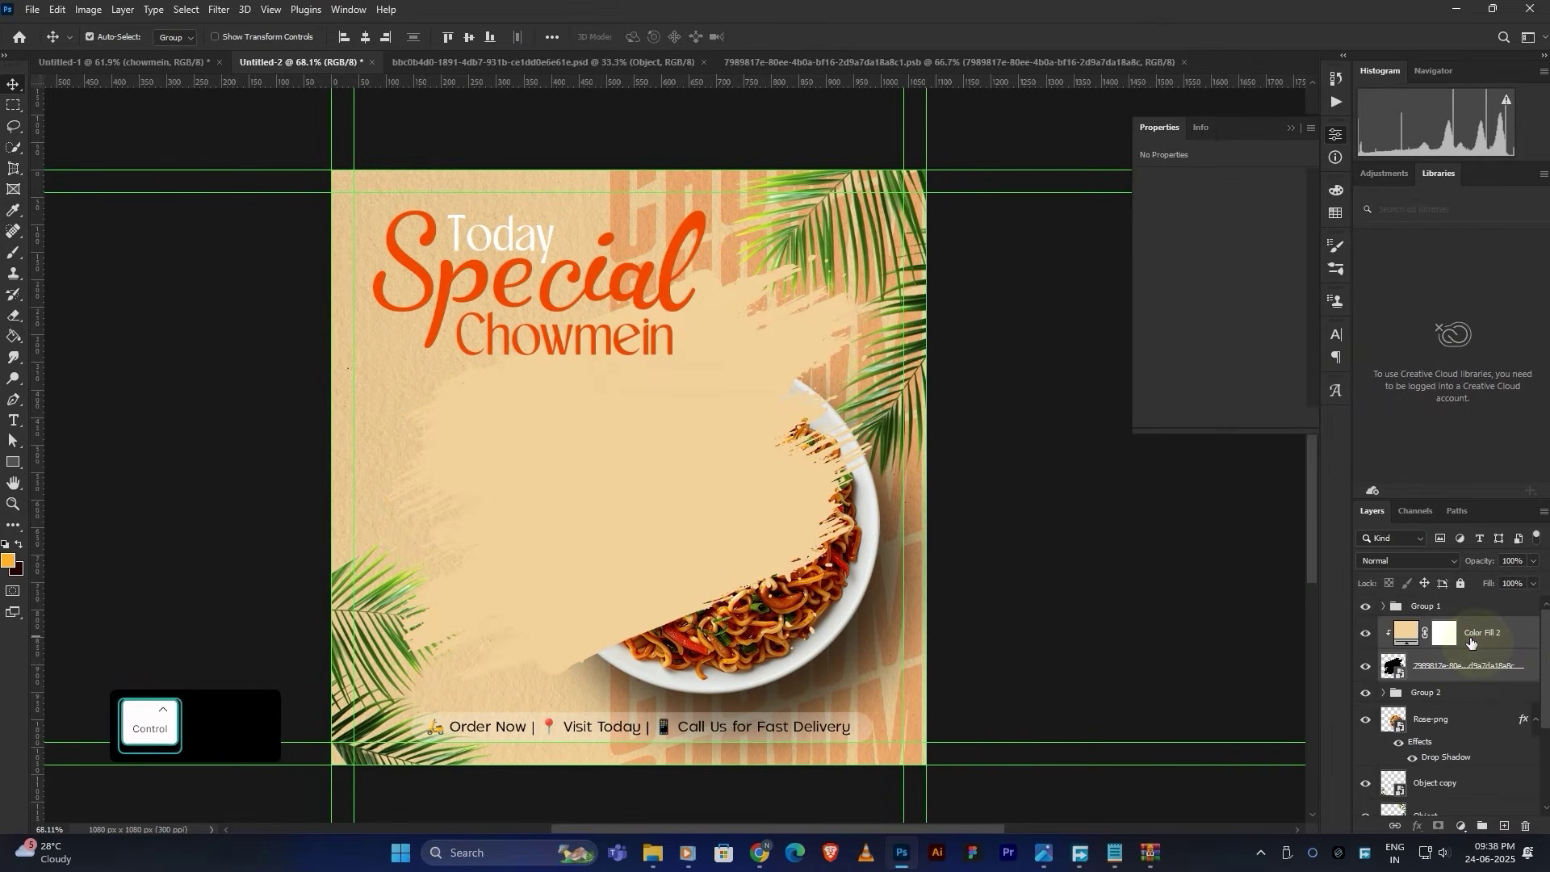
key("ctrl+g")
key("ctrl+t")
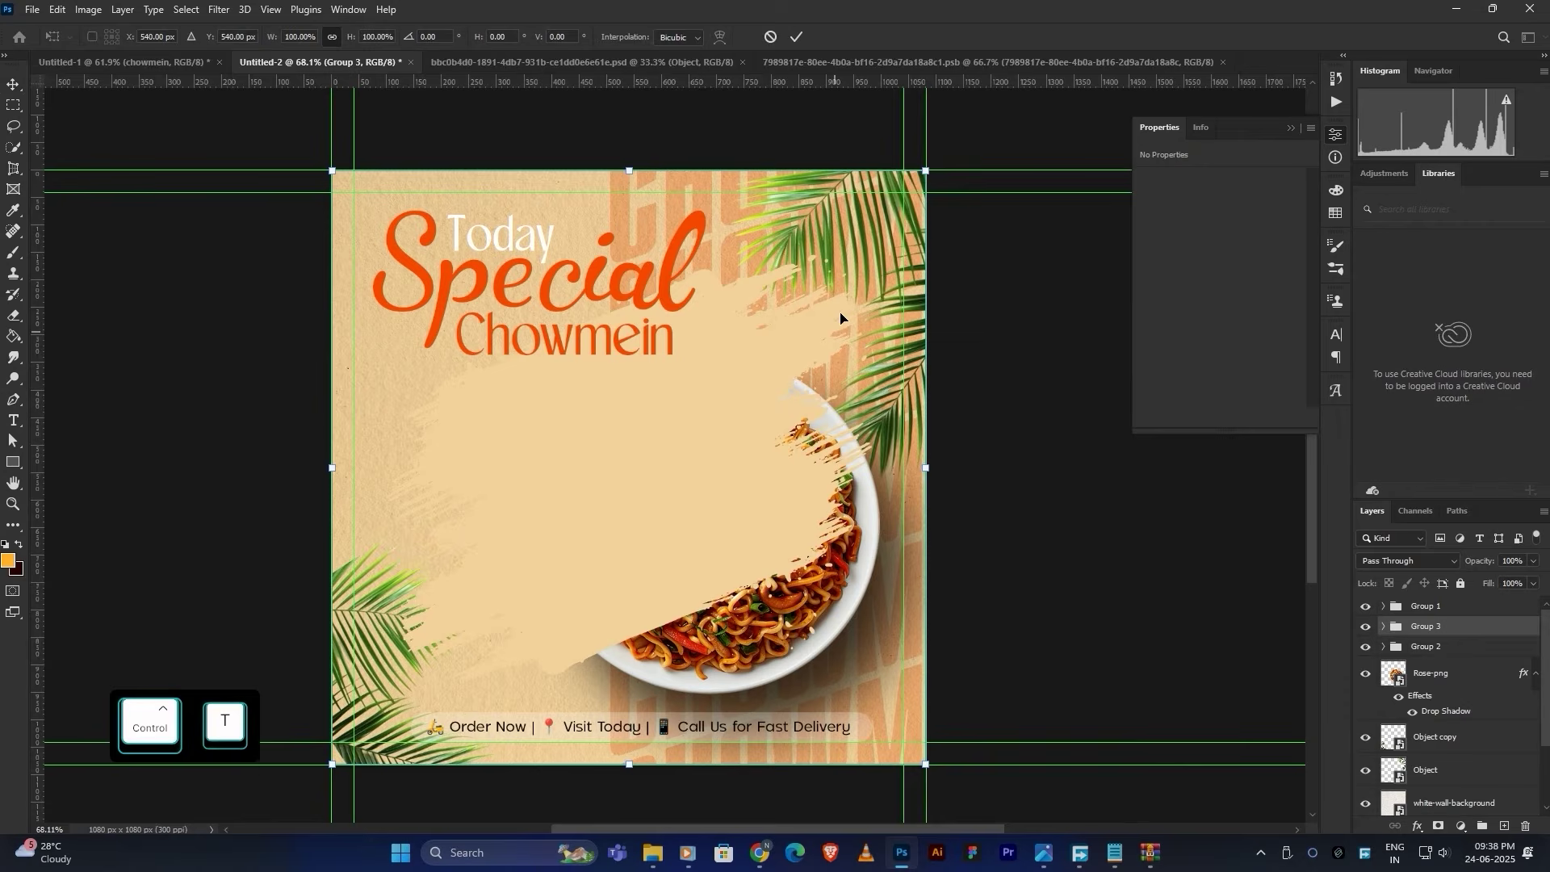
left_click_drag(925, 171, 736, 369)
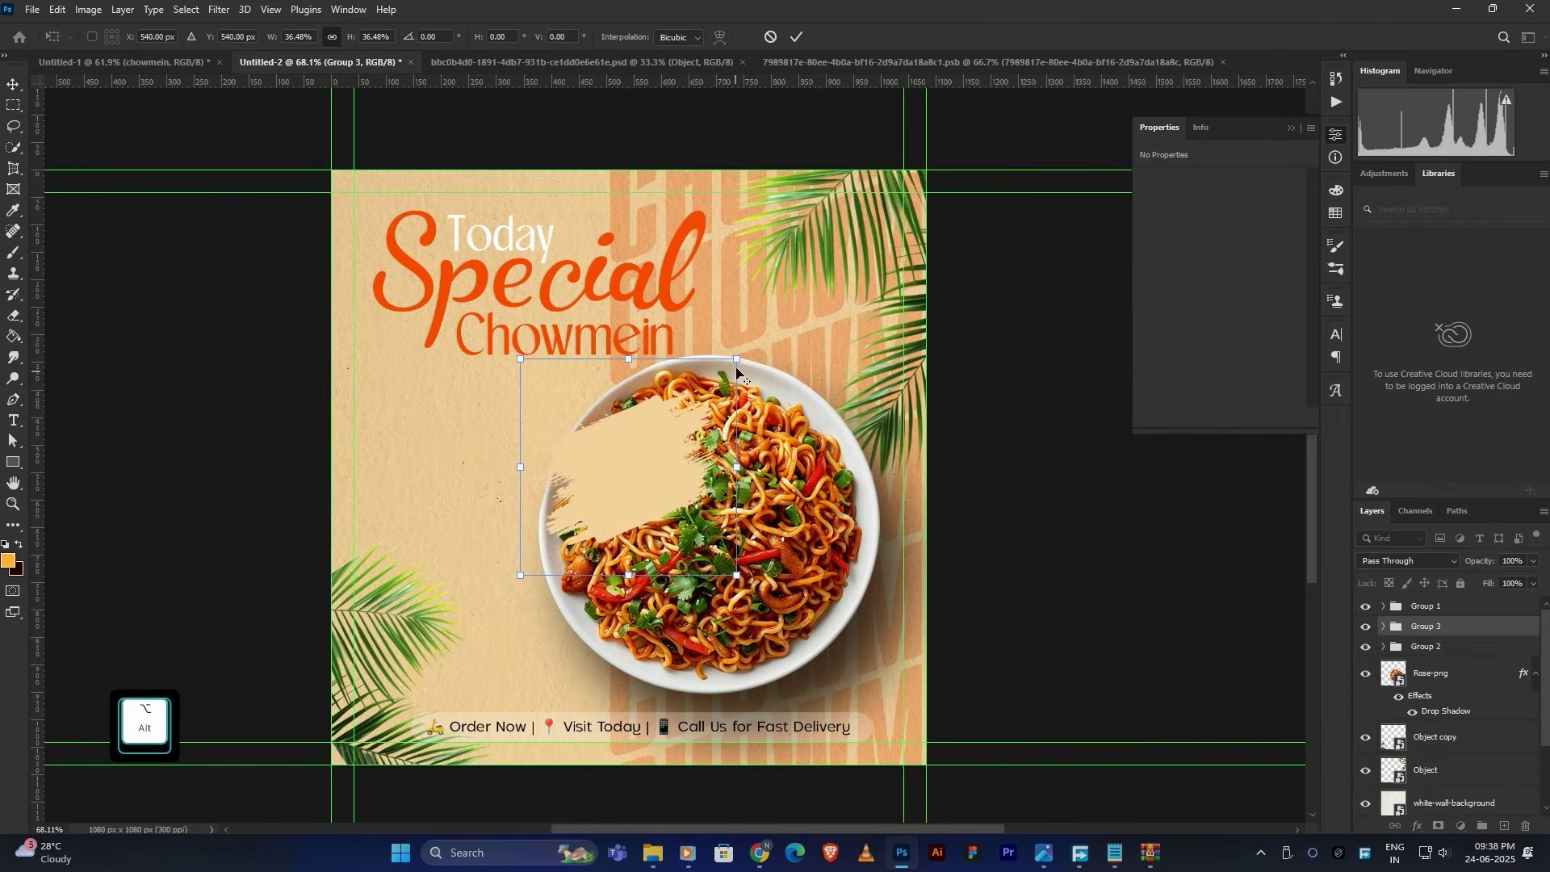
left_click(796, 36)
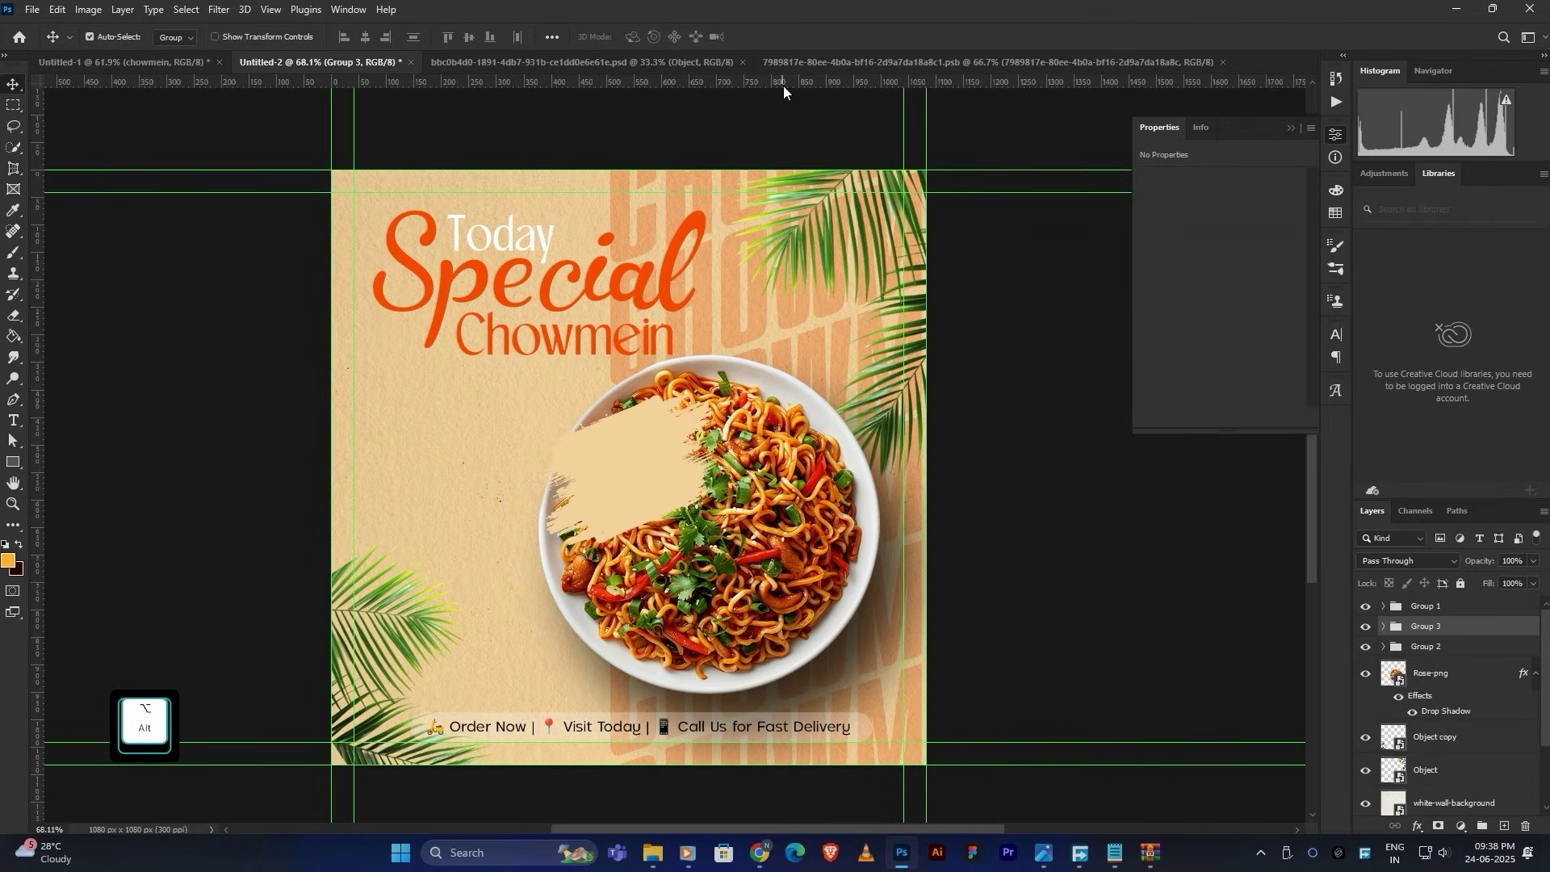
Step: Level the brush stroke group against a new horizontal guide by rotating it 22.66°, and shift it up about 28 px
left_click_drag(783, 86, 811, 394)
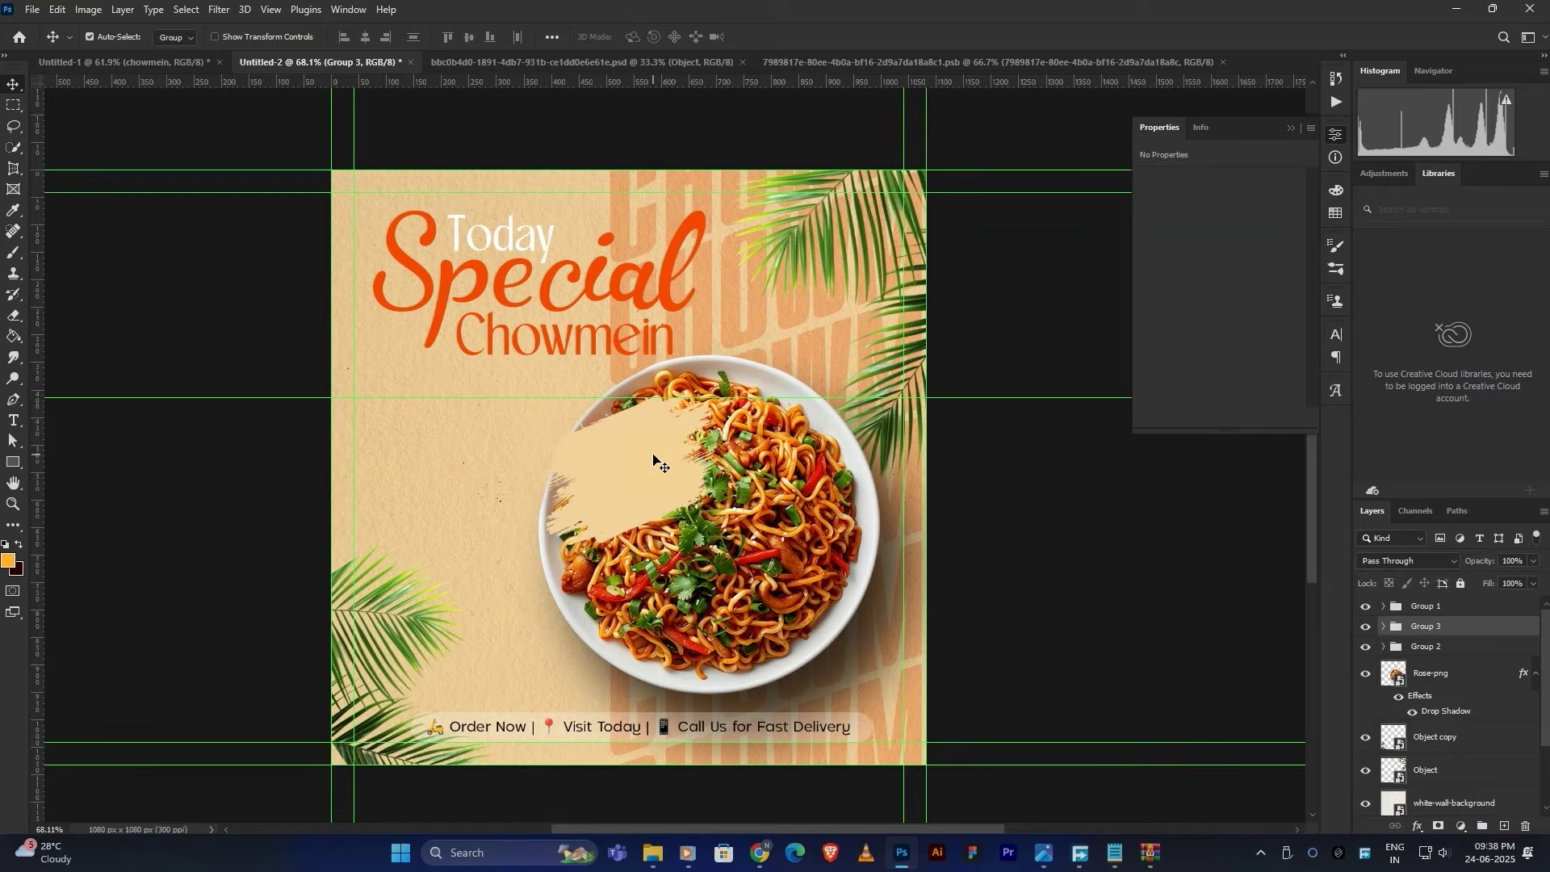
key("ctrl+t")
left_click_drag(777, 367, 785, 436)
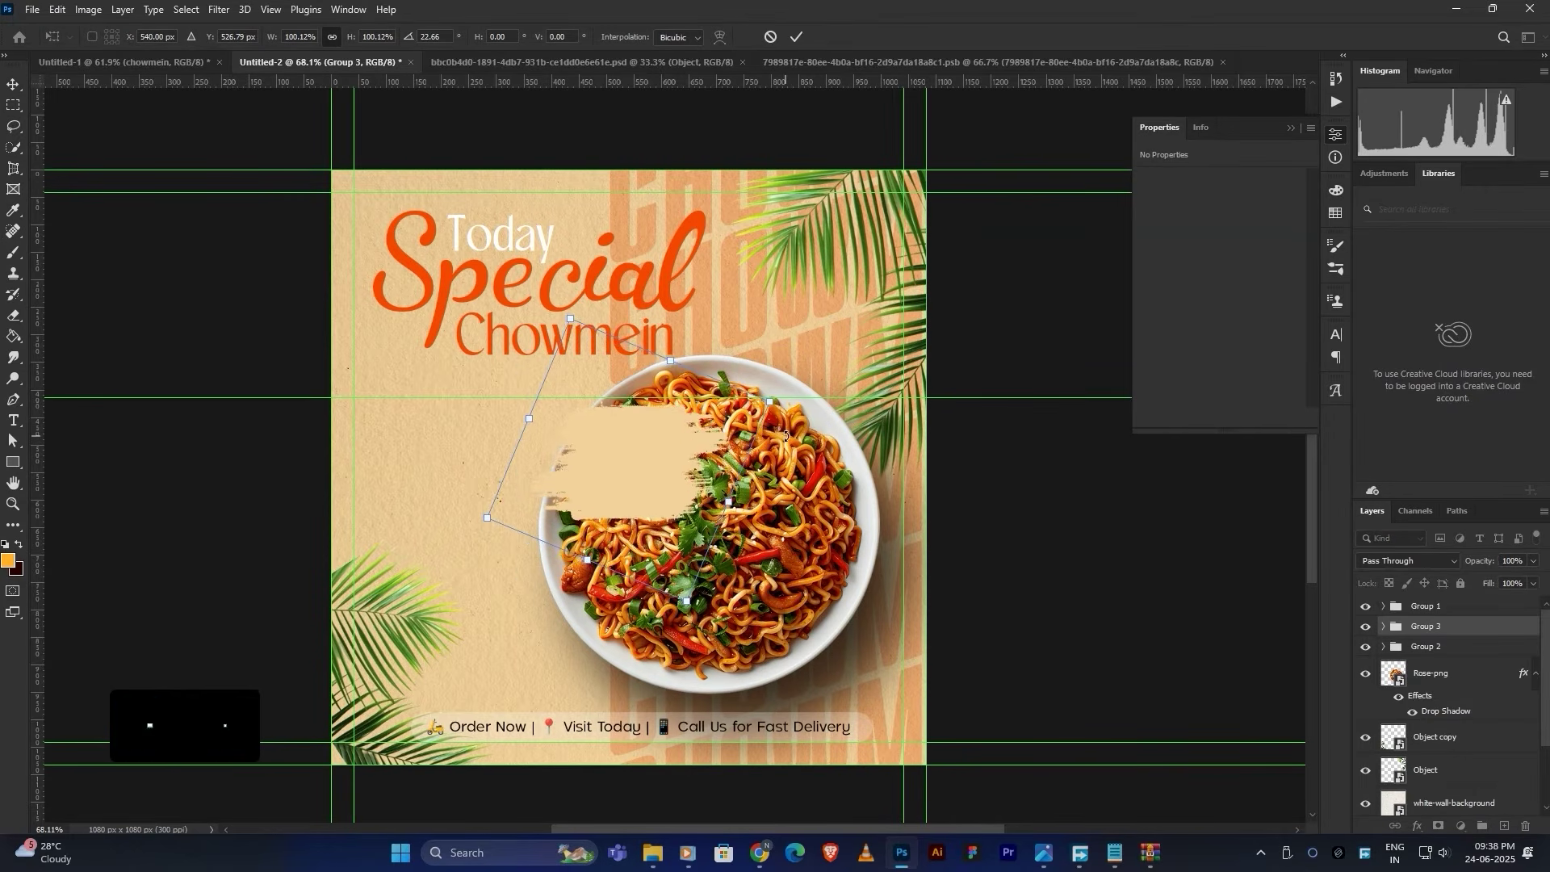
key("shift+Up")
key("shift+Up")
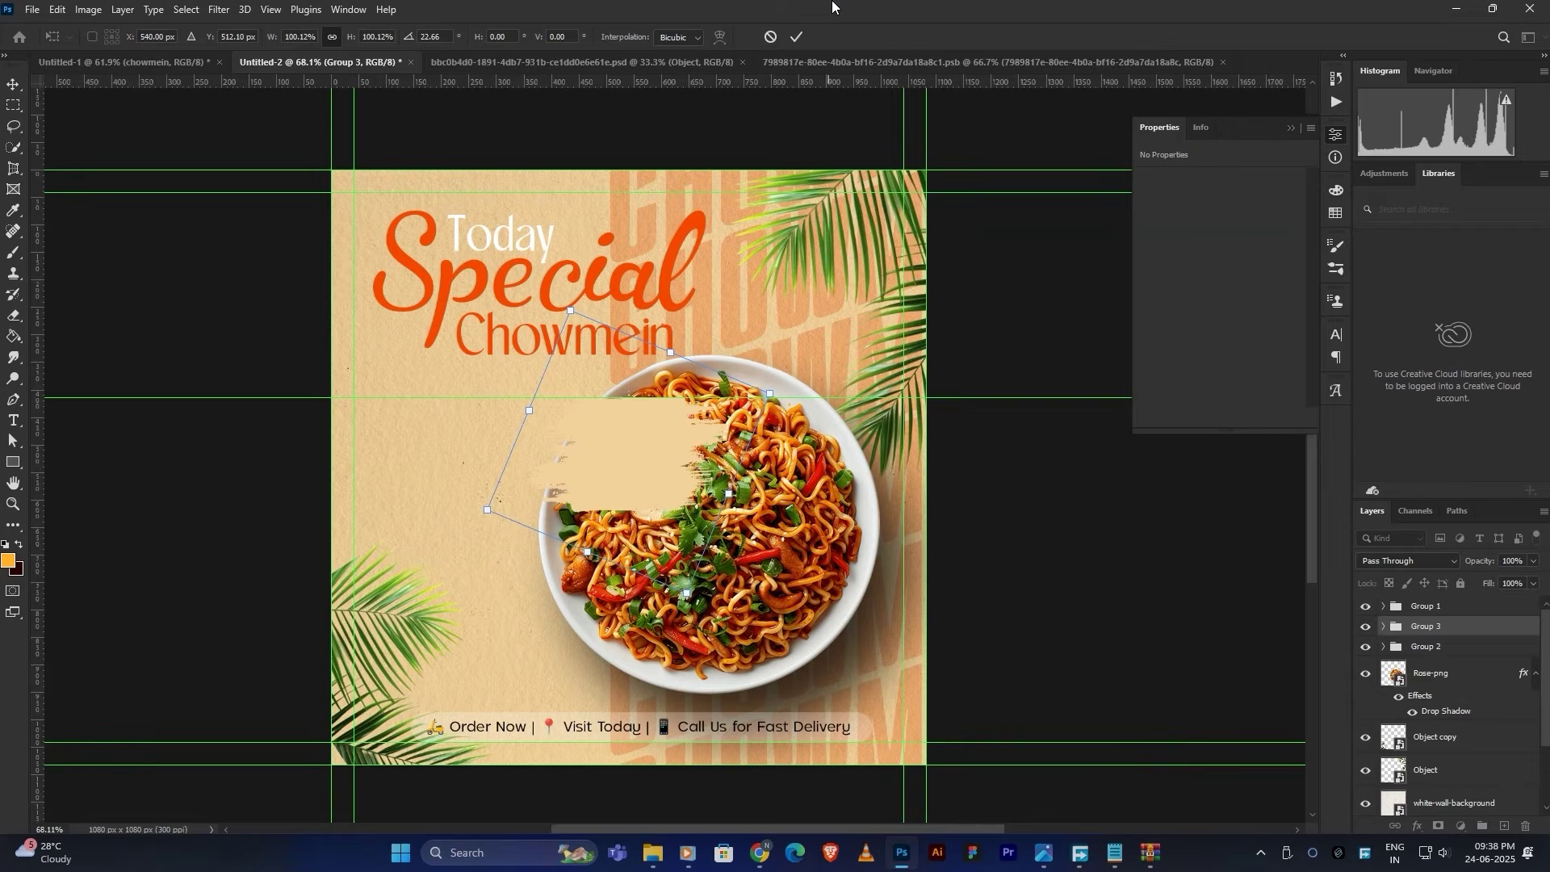
left_click(797, 36)
Step: Hide the guides and move the brush stroke group over the plate's upper-right edge, beside the Chowmein heading
key("ctrl+h")
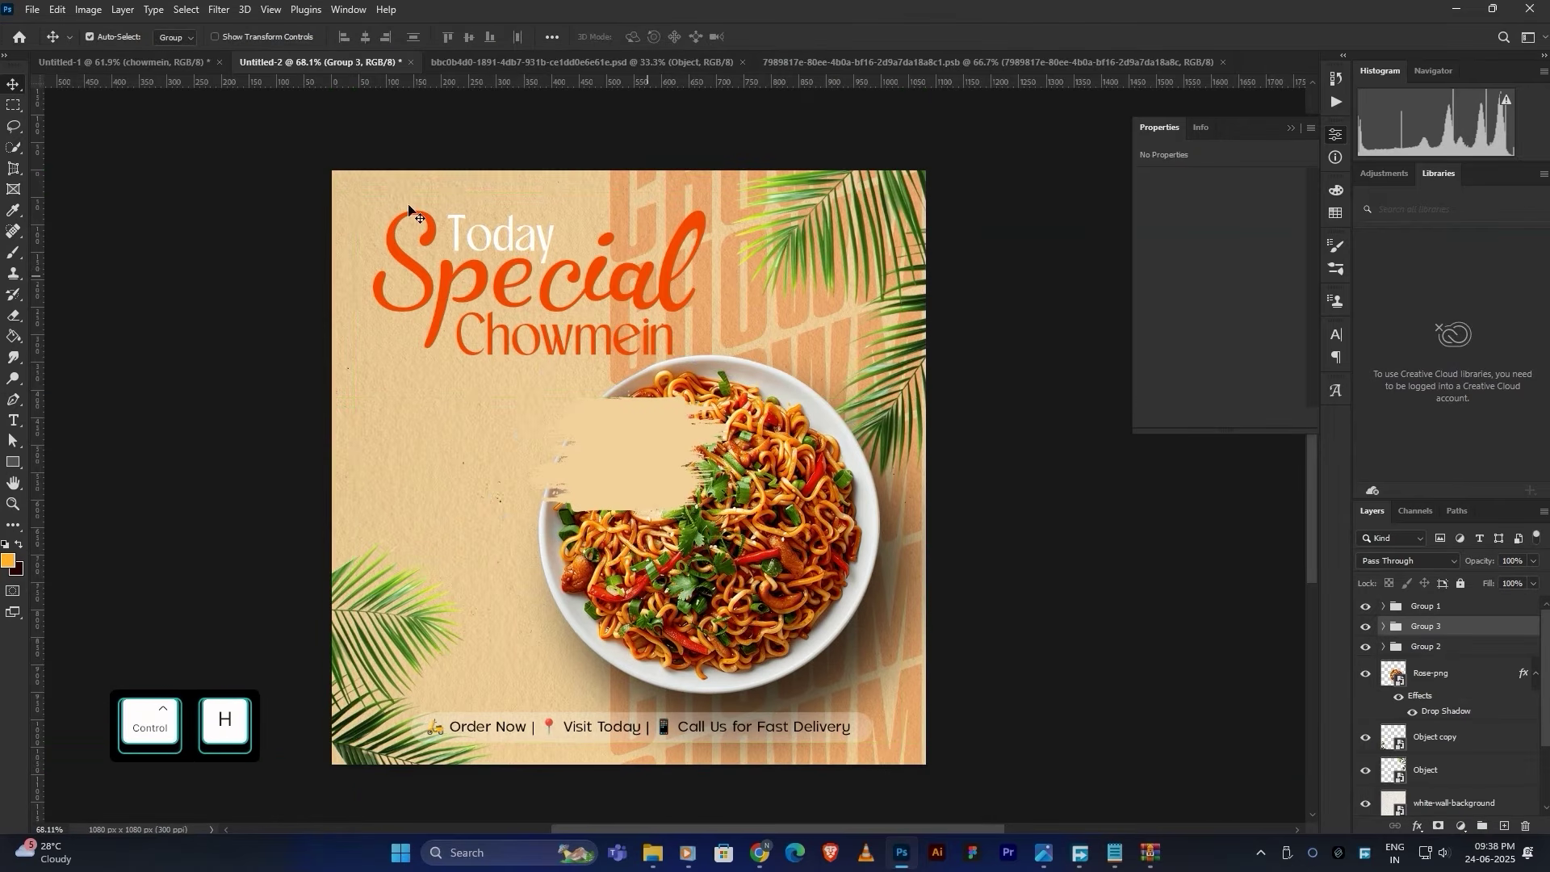
left_click_drag(675, 401, 827, 327)
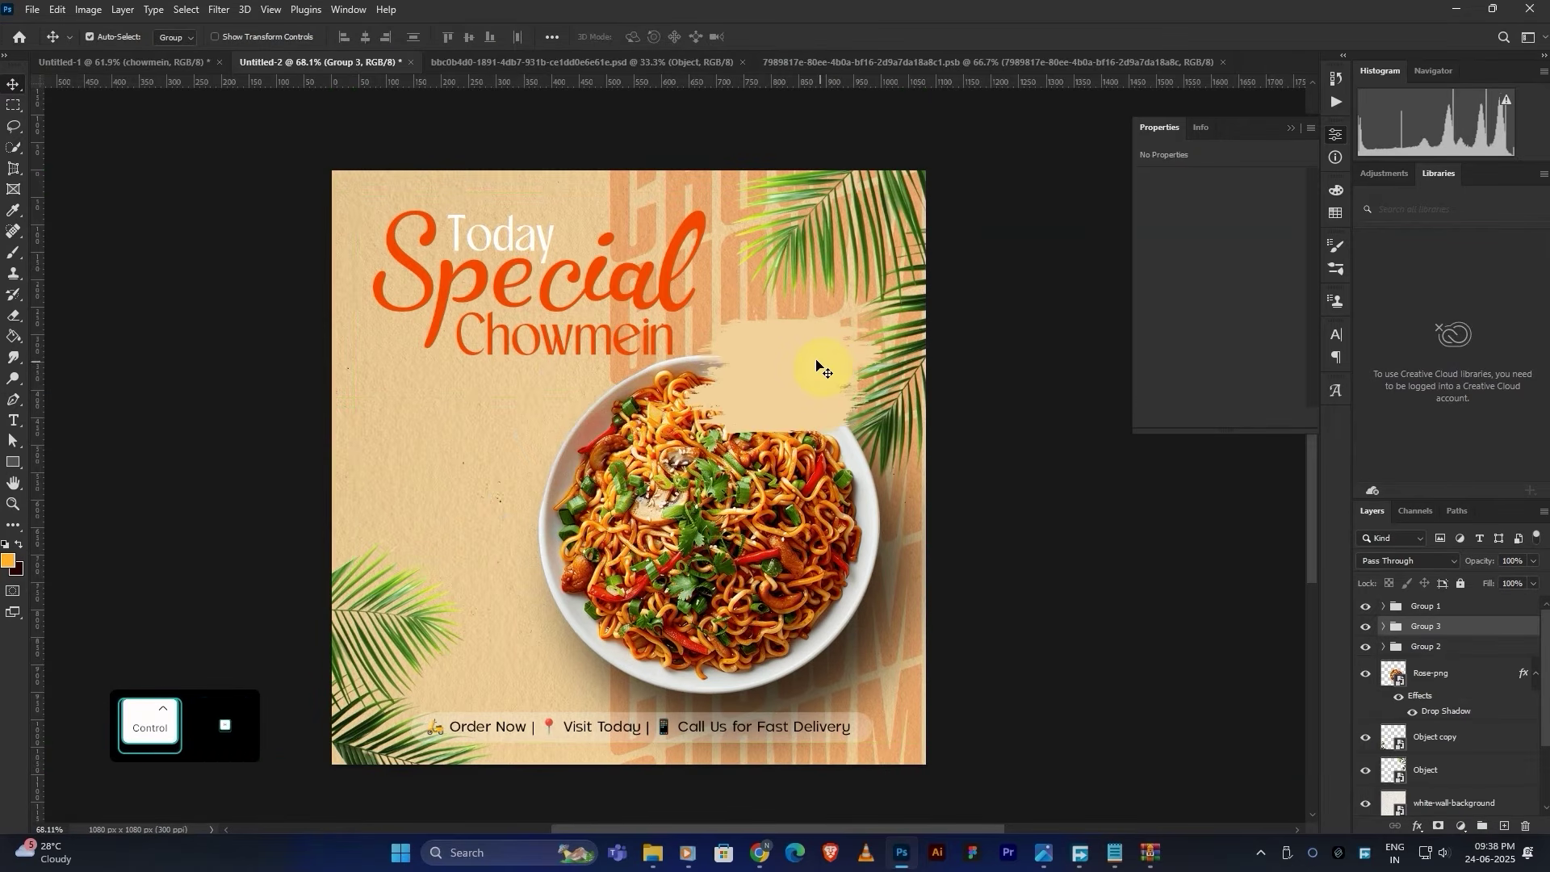
Step: Recolour the brush stroke's fill to light cream (ffebc9)
left_click(1382, 625)
left_click(1403, 650)
double_click(1405, 650)
left_click(1095, 326)
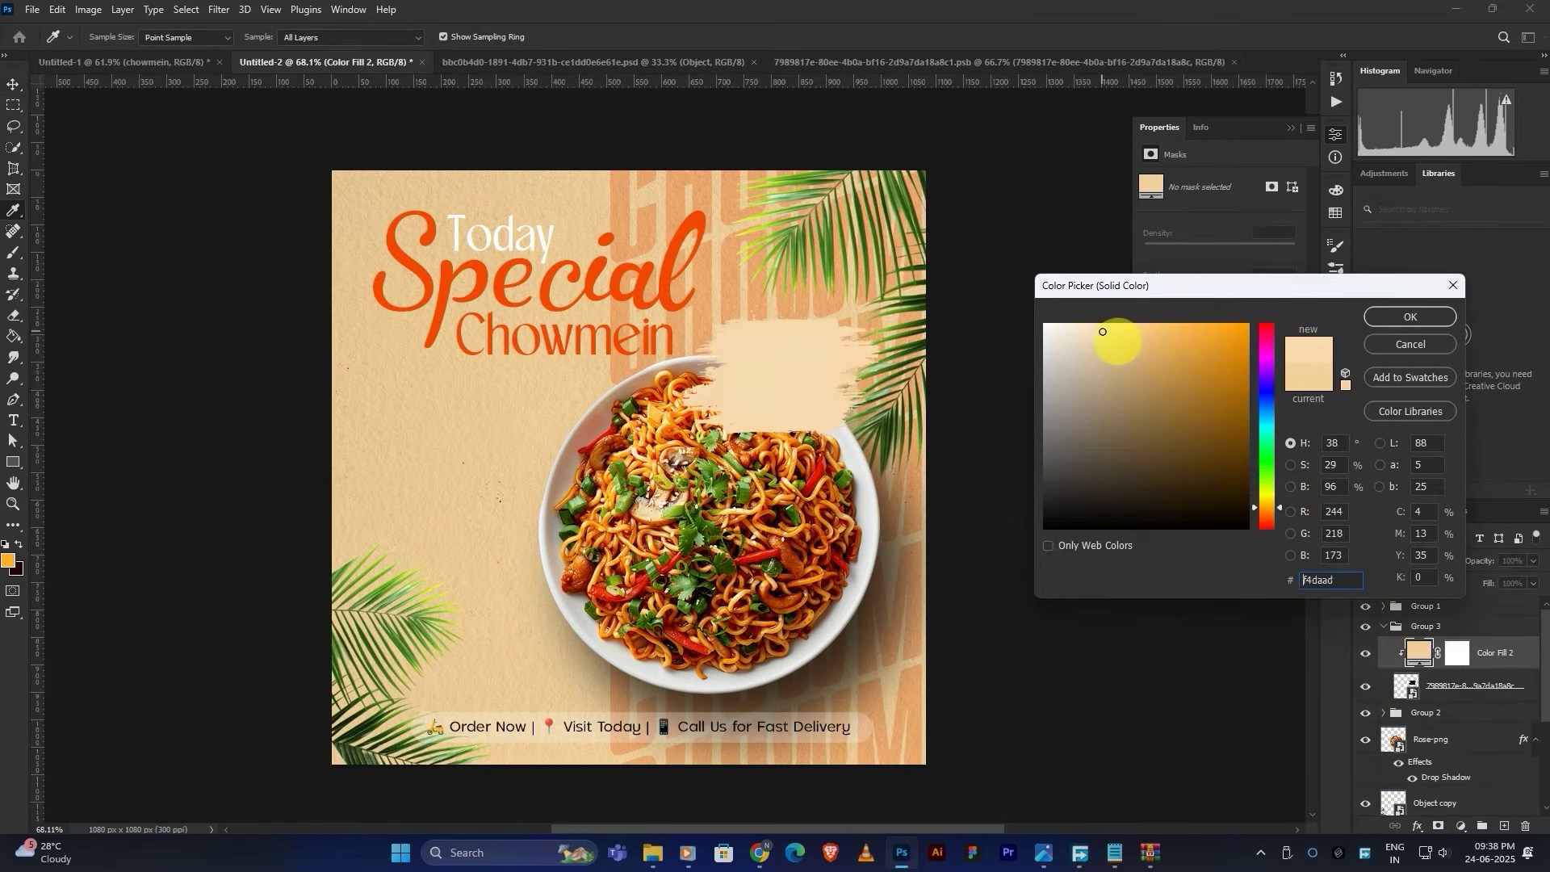
left_click_drag(1095, 325, 1087, 321)
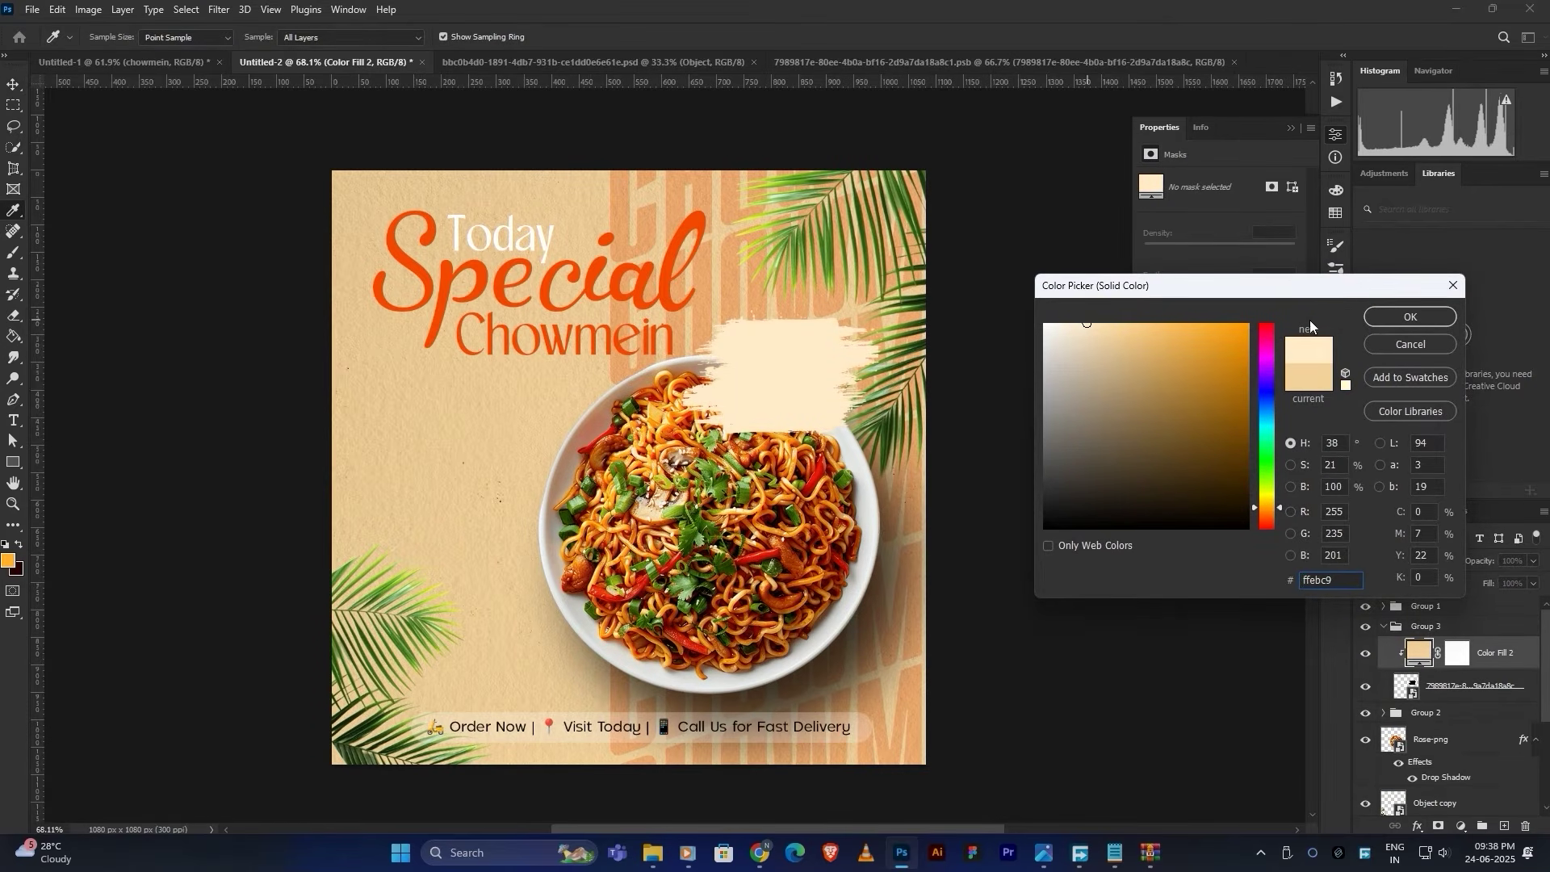
key("Return")
Step: Add black "Only" text in Poppins Regular 19 pt on the cream brush stroke, with All Caps off
scroll(516, 484, "down", 1)
left_click_drag(517, 487, 606, 482)
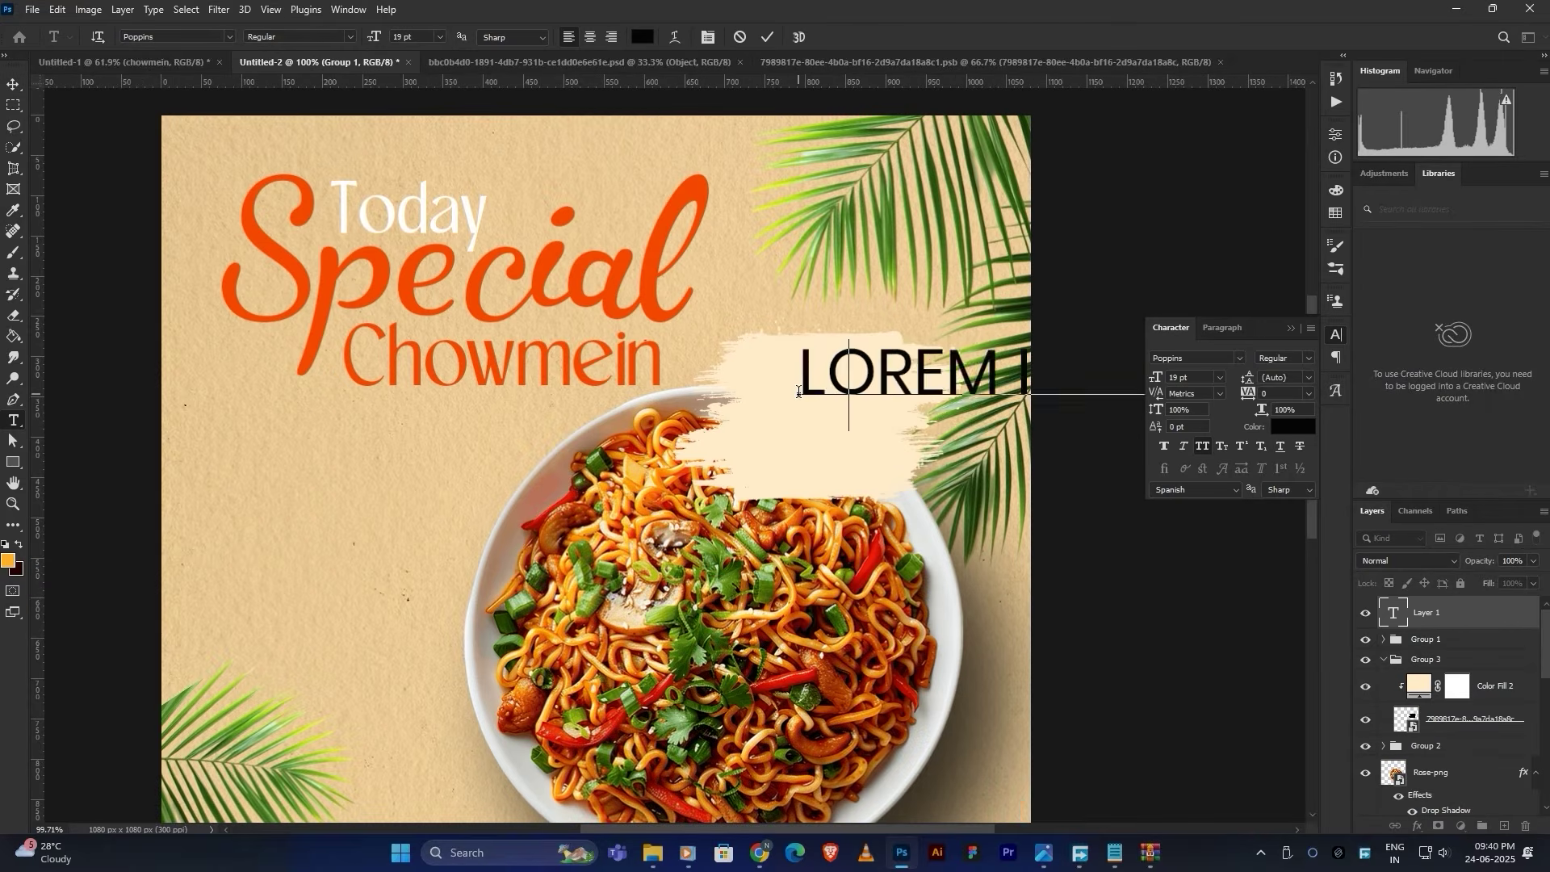
type("ONL")
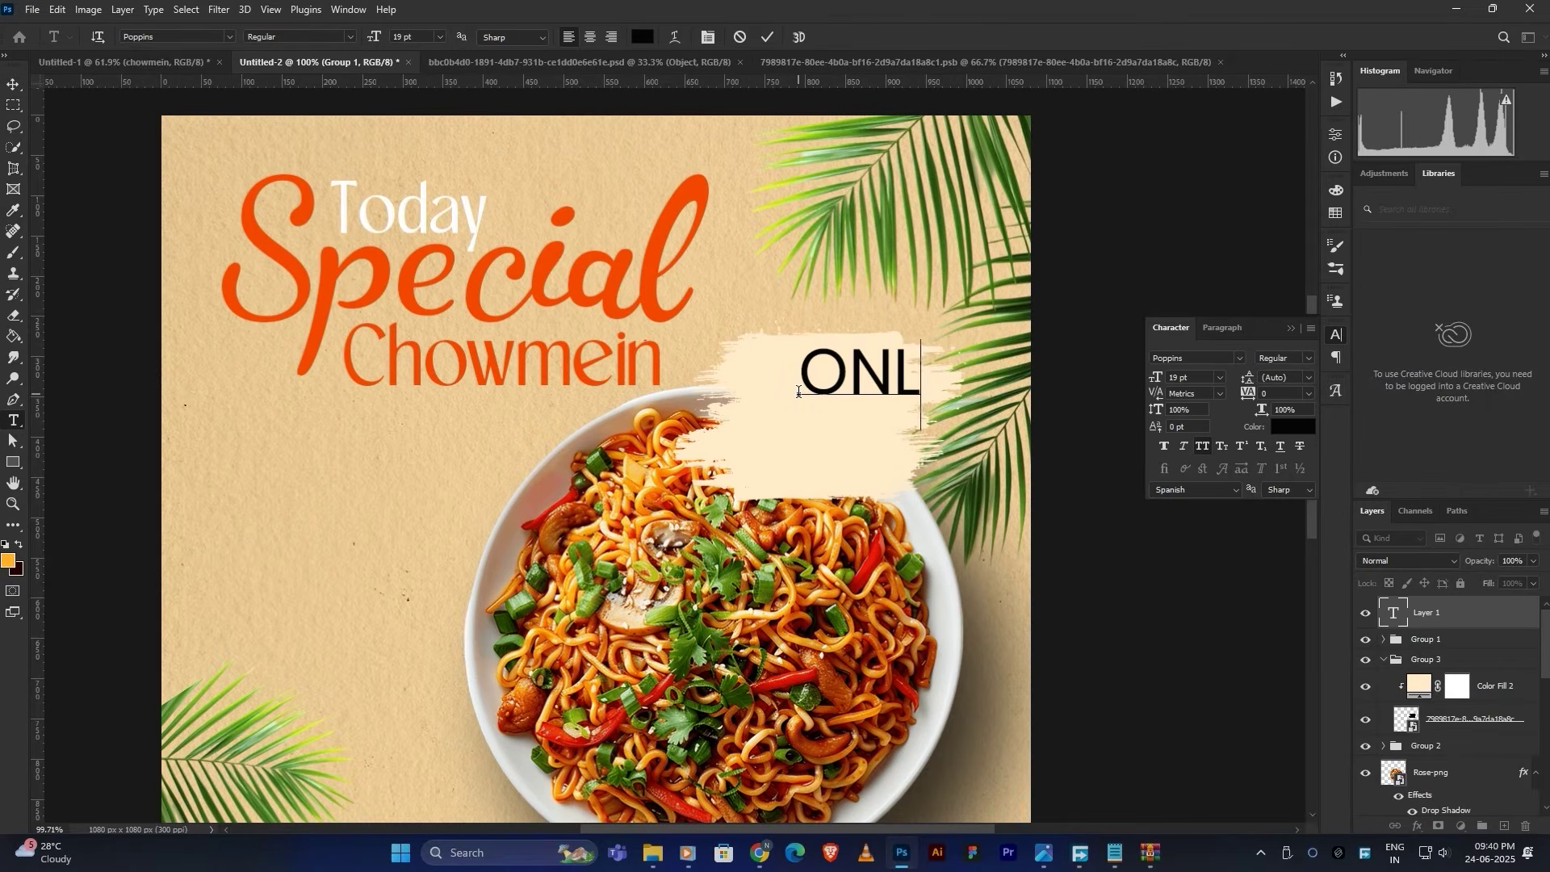
left_click_drag(853, 384, 884, 442)
left_click(1202, 445)
left_click(767, 36)
Step: Duplicate the Only text just below itself and change the copy's wording to "NOW"
key("v")
key("t")
double_click(879, 423)
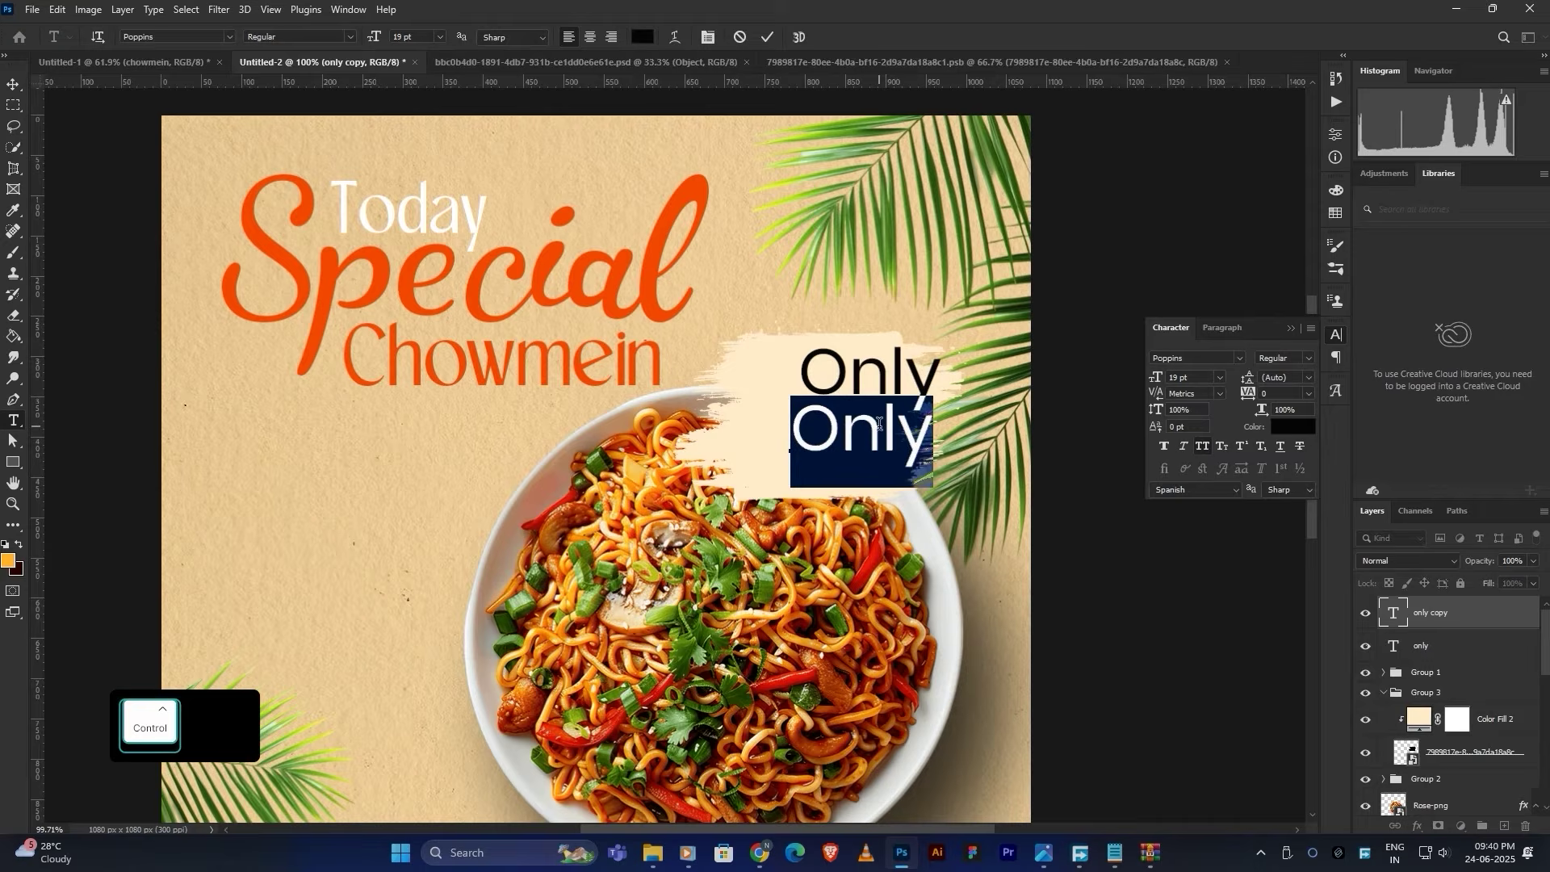
type("NOW")
left_click(768, 36)
Step: Scale the NOW text down to 6.4 pt and tuck it under the end of Only
key("ctrl+t")
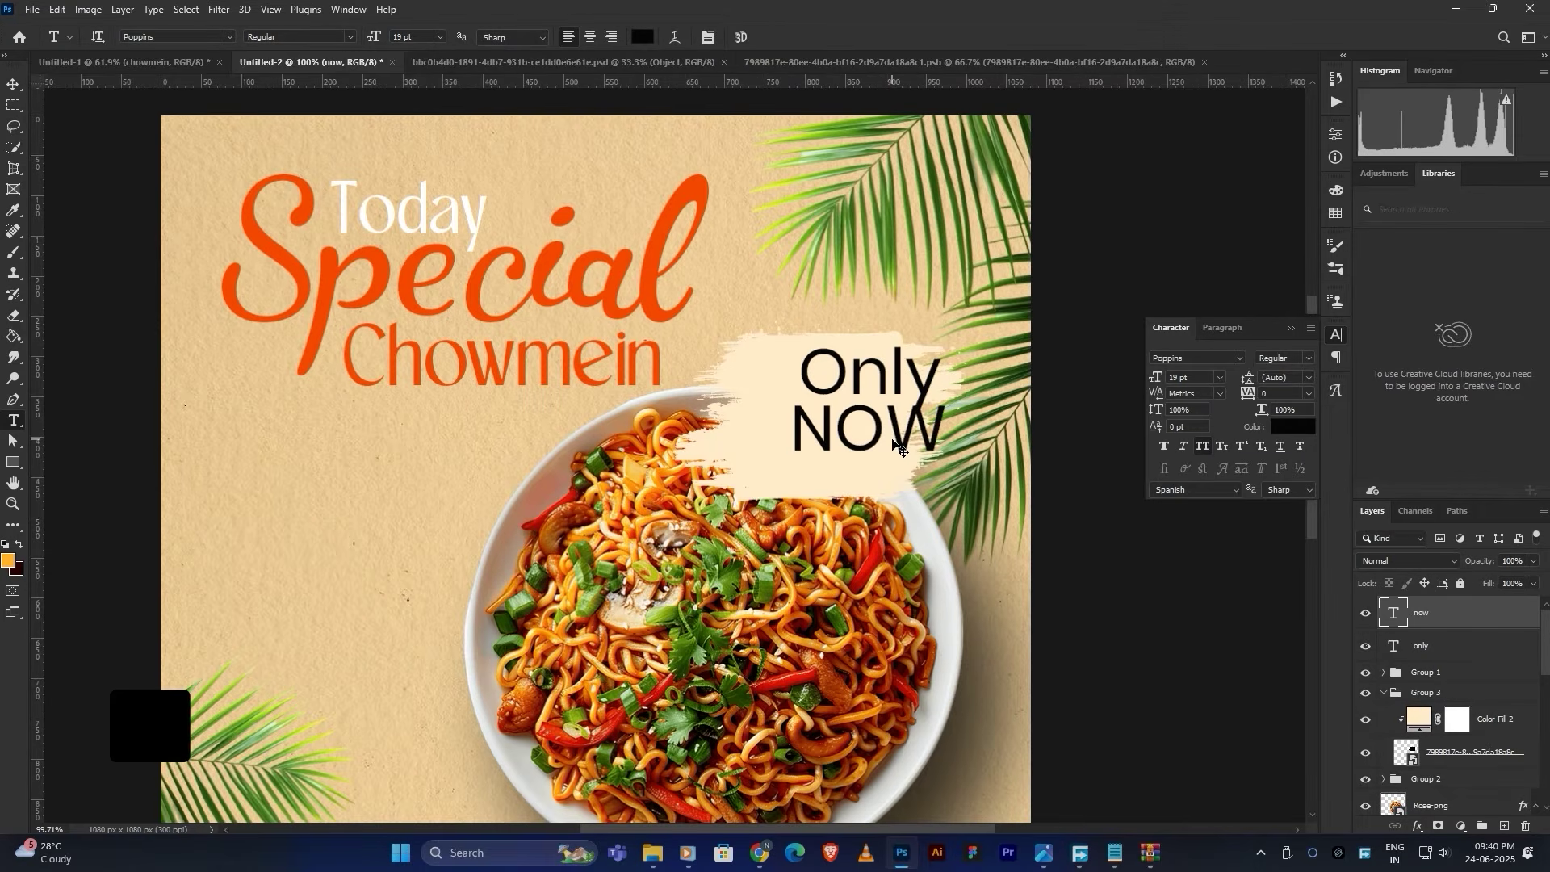
left_click_drag(943, 451, 902, 414)
left_click(797, 36)
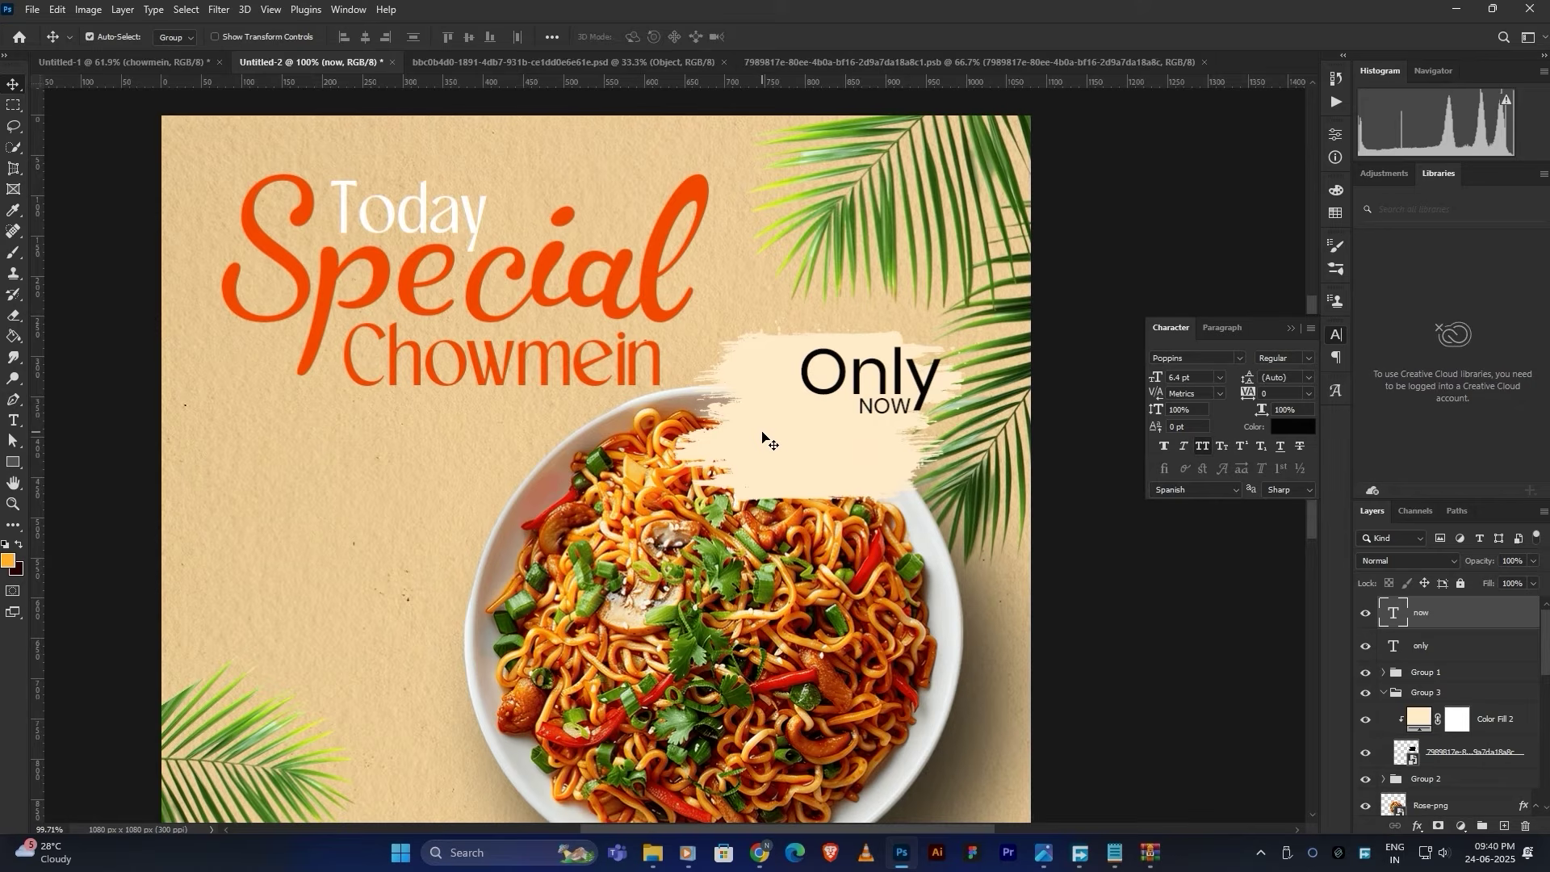
Step: Duplicate the Only text below and to its left, and replace the copy's wording with "$.5"
left_click_drag(858, 390, 797, 448)
double_click(796, 439)
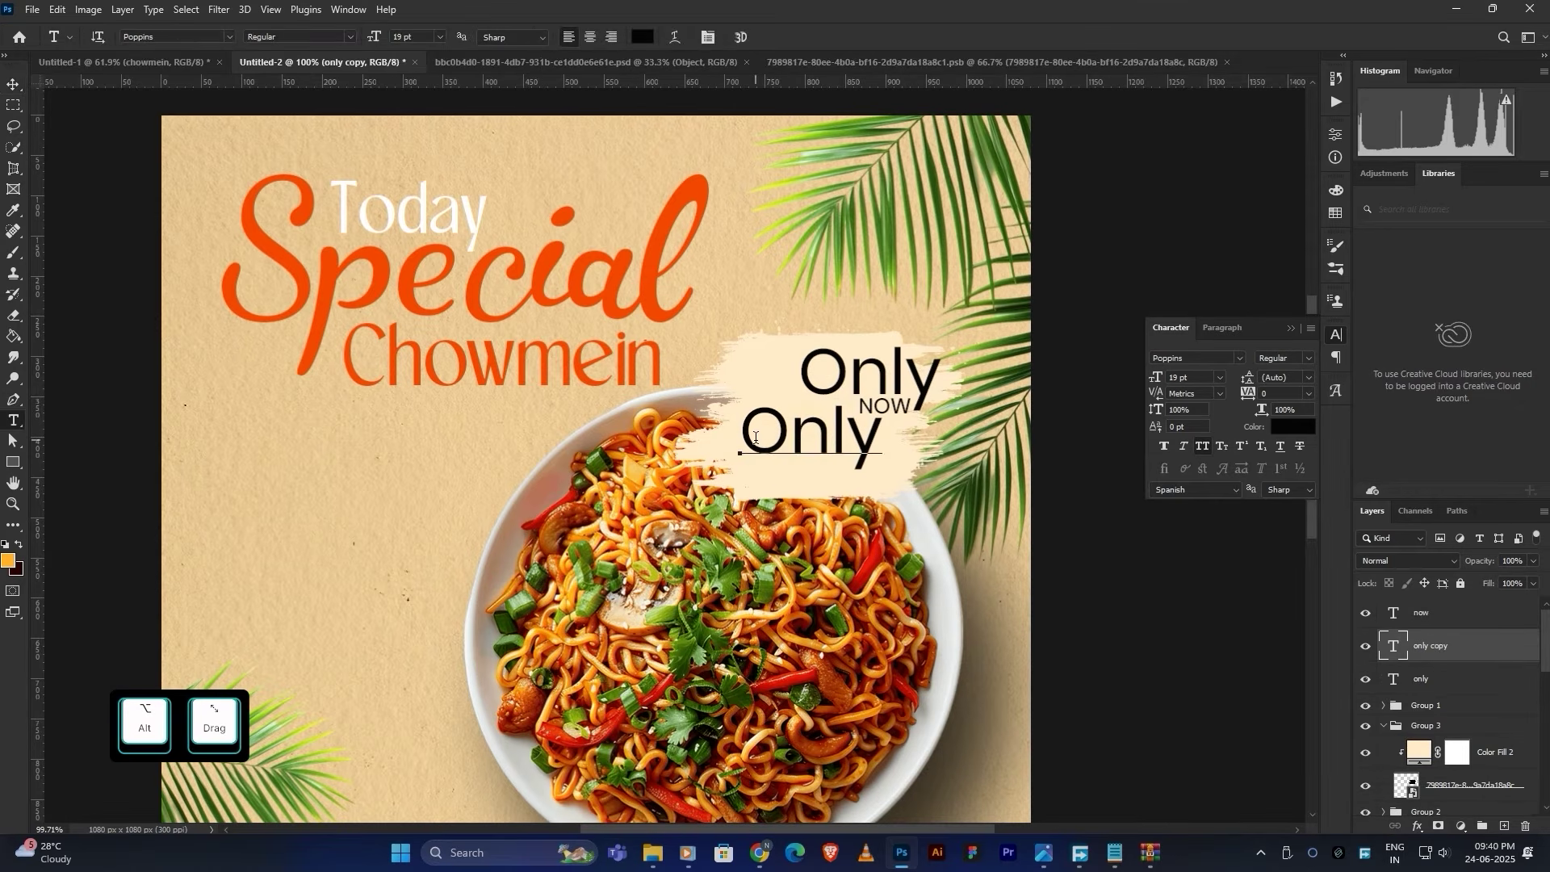
key("ctrl+a")
type("$")
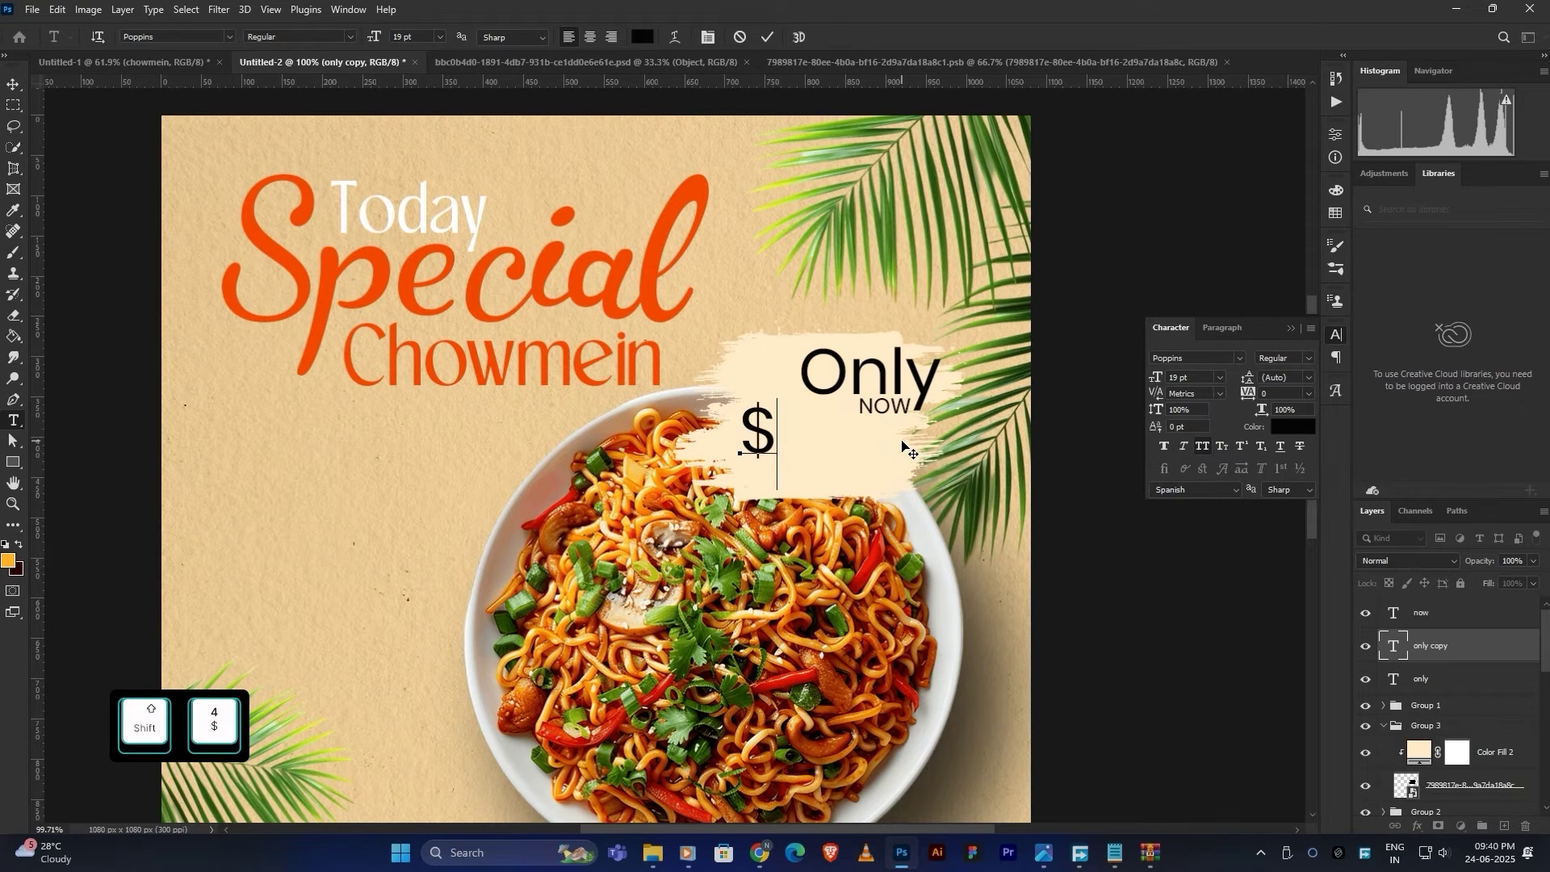
type(".5")
left_click(735, 280)
left_click(13, 85)
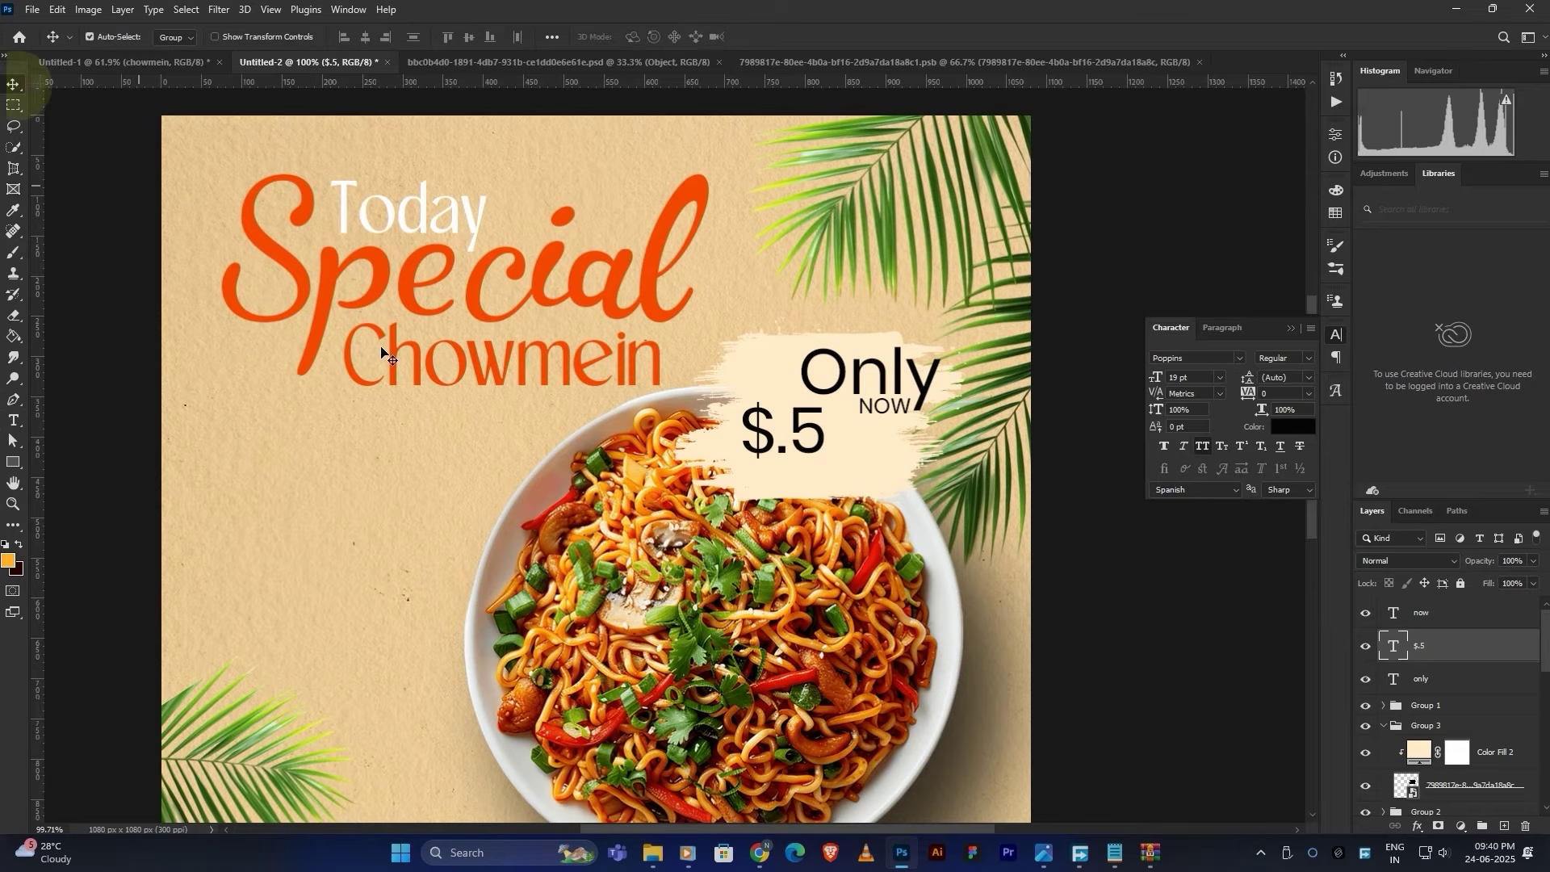
Step: Group the Only and NOW texts and arrange them with the $.5 price on the brush stroke
left_click_drag(823, 437, 836, 434)
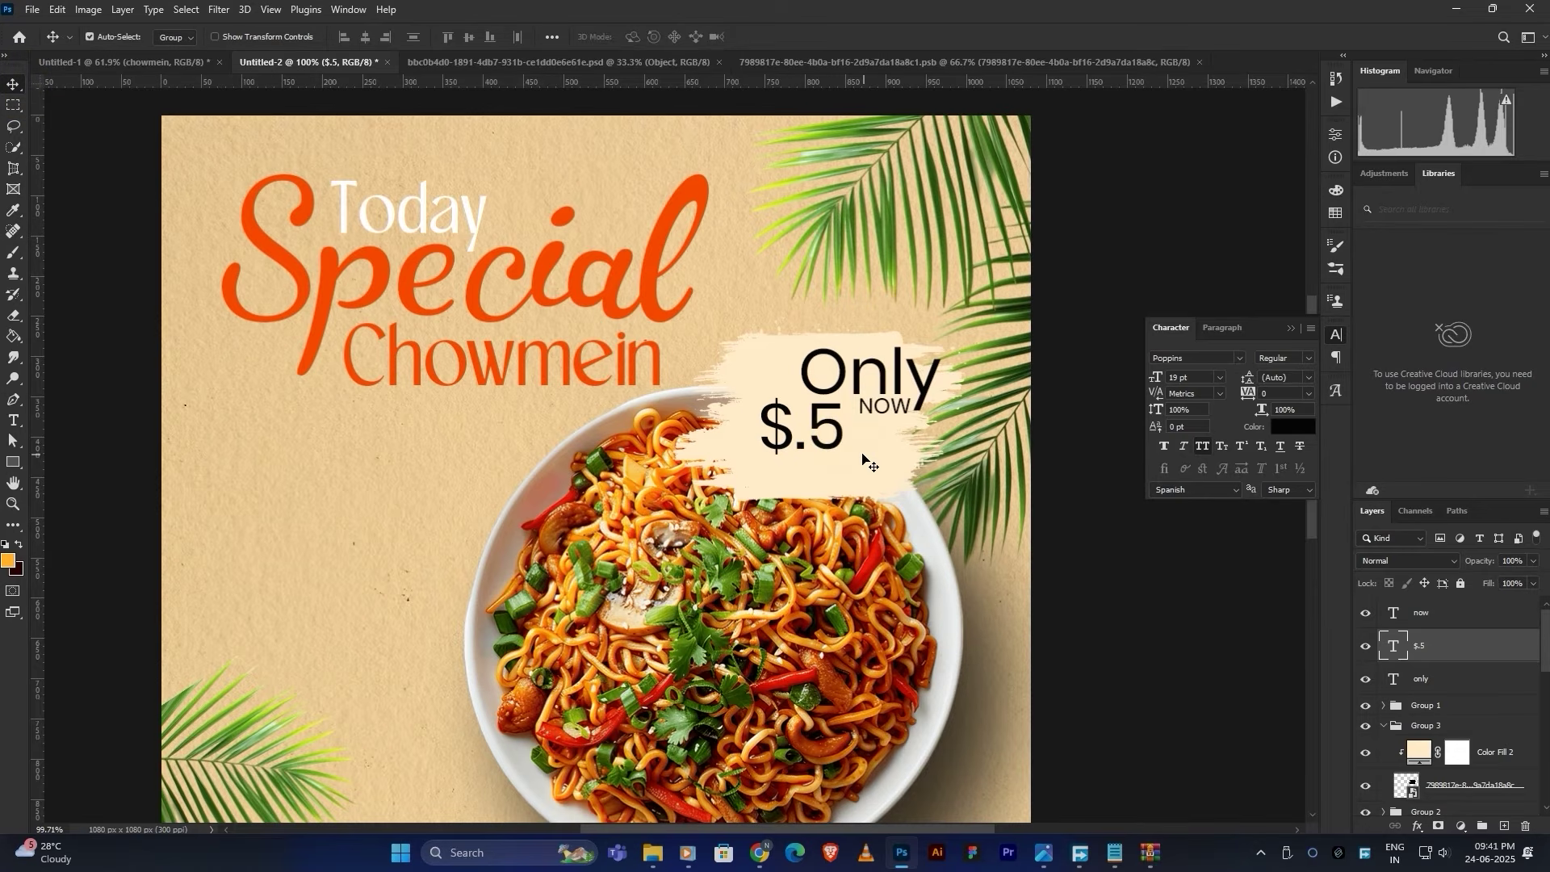
scroll(864, 459, "right", 2)
left_click_drag(737, 428, 718, 428)
left_click(807, 381)
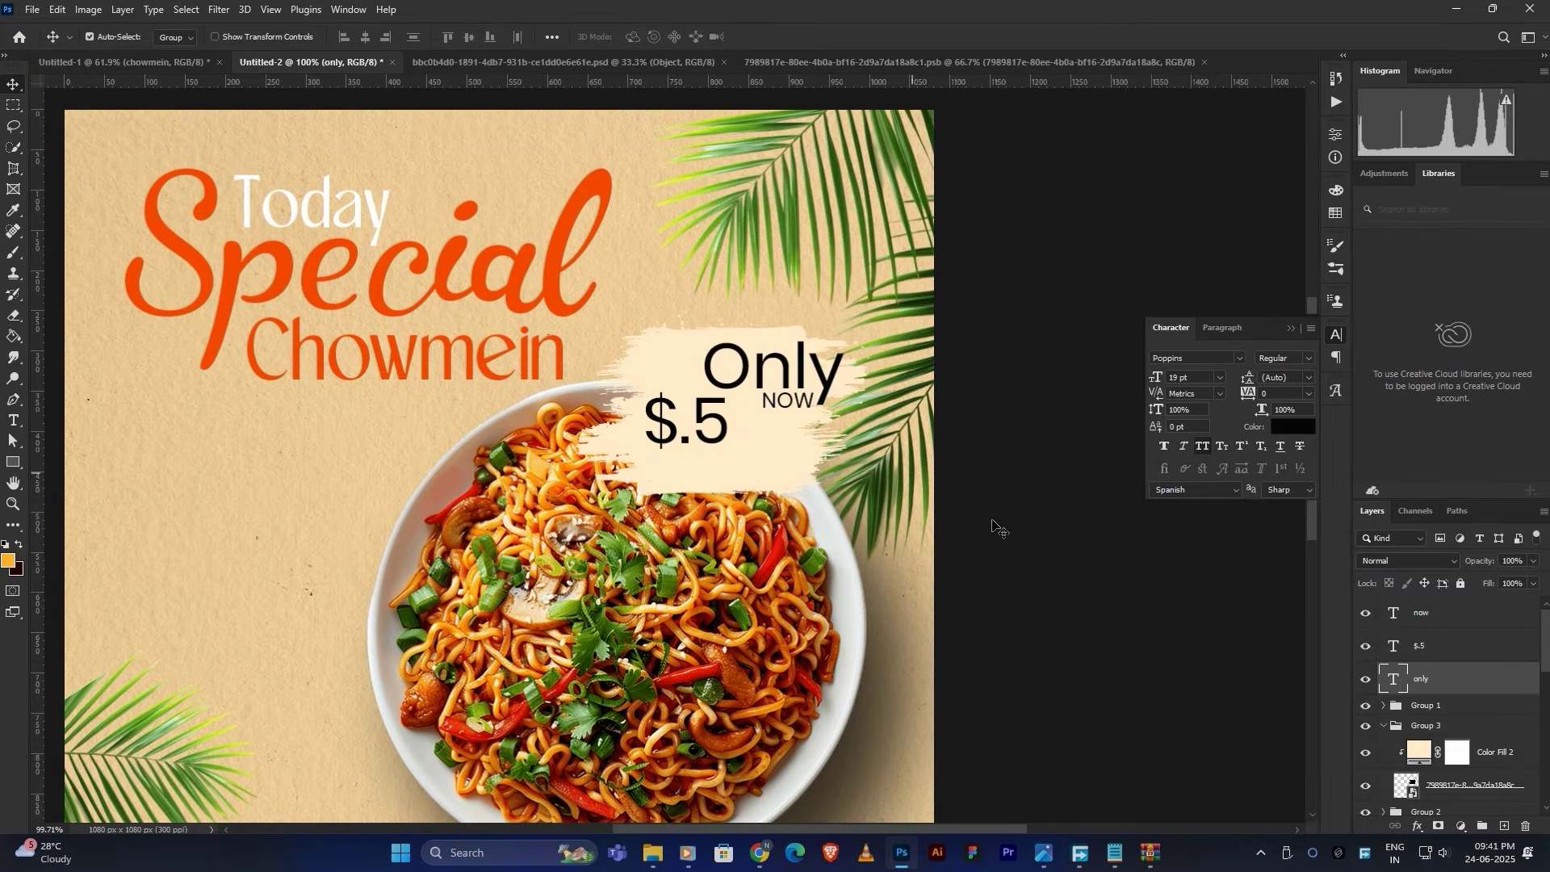
left_click(1420, 613, "ctrl")
key("ctrl+g")
left_click_drag(800, 358, 777, 358)
left_click_drag(721, 433, 732, 438)
Step: Nudge the NOW text slightly right and the $.5 price slightly up to tighten the label's spacing
scroll(752, 441, "down", 3)
left_click(847, 304)
scroll(848, 306, "up", 2)
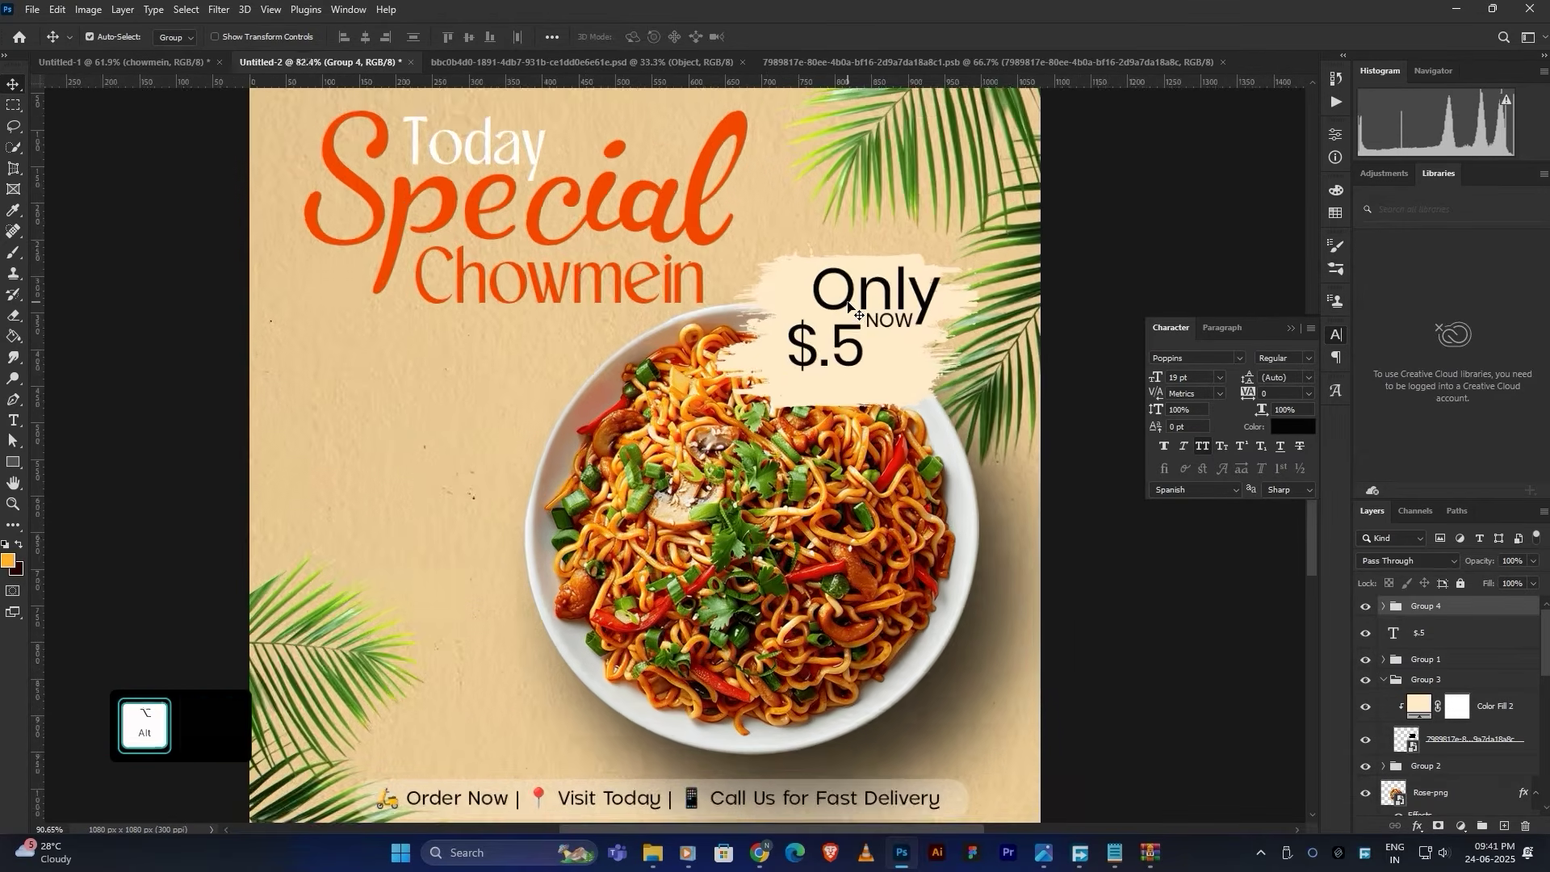
scroll(848, 304, "up", 1)
left_click(1382, 605)
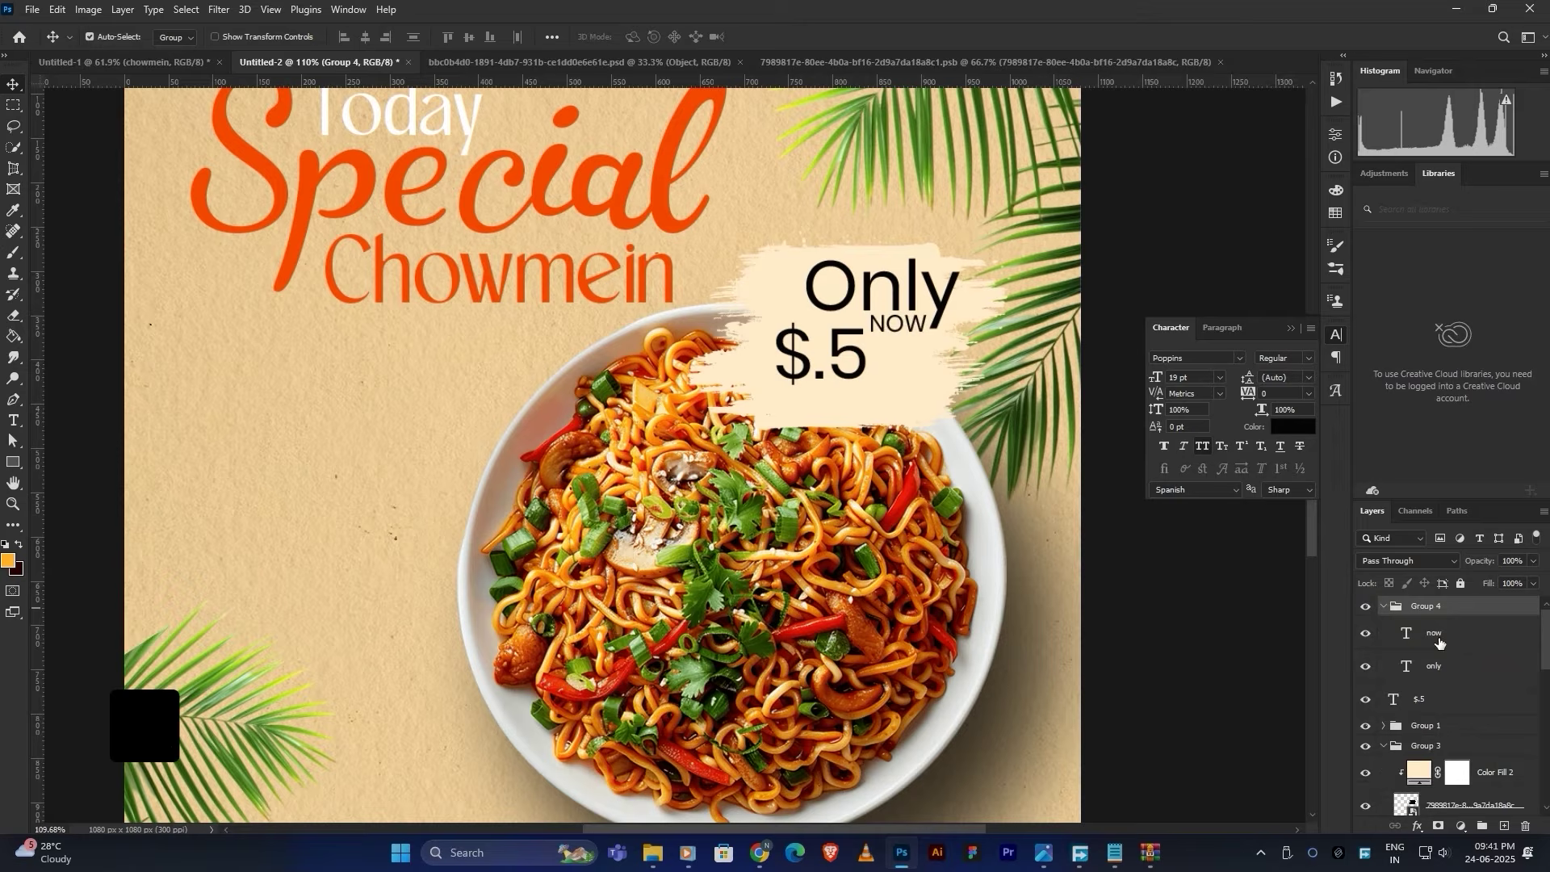
left_click(1434, 634)
left_click(915, 305)
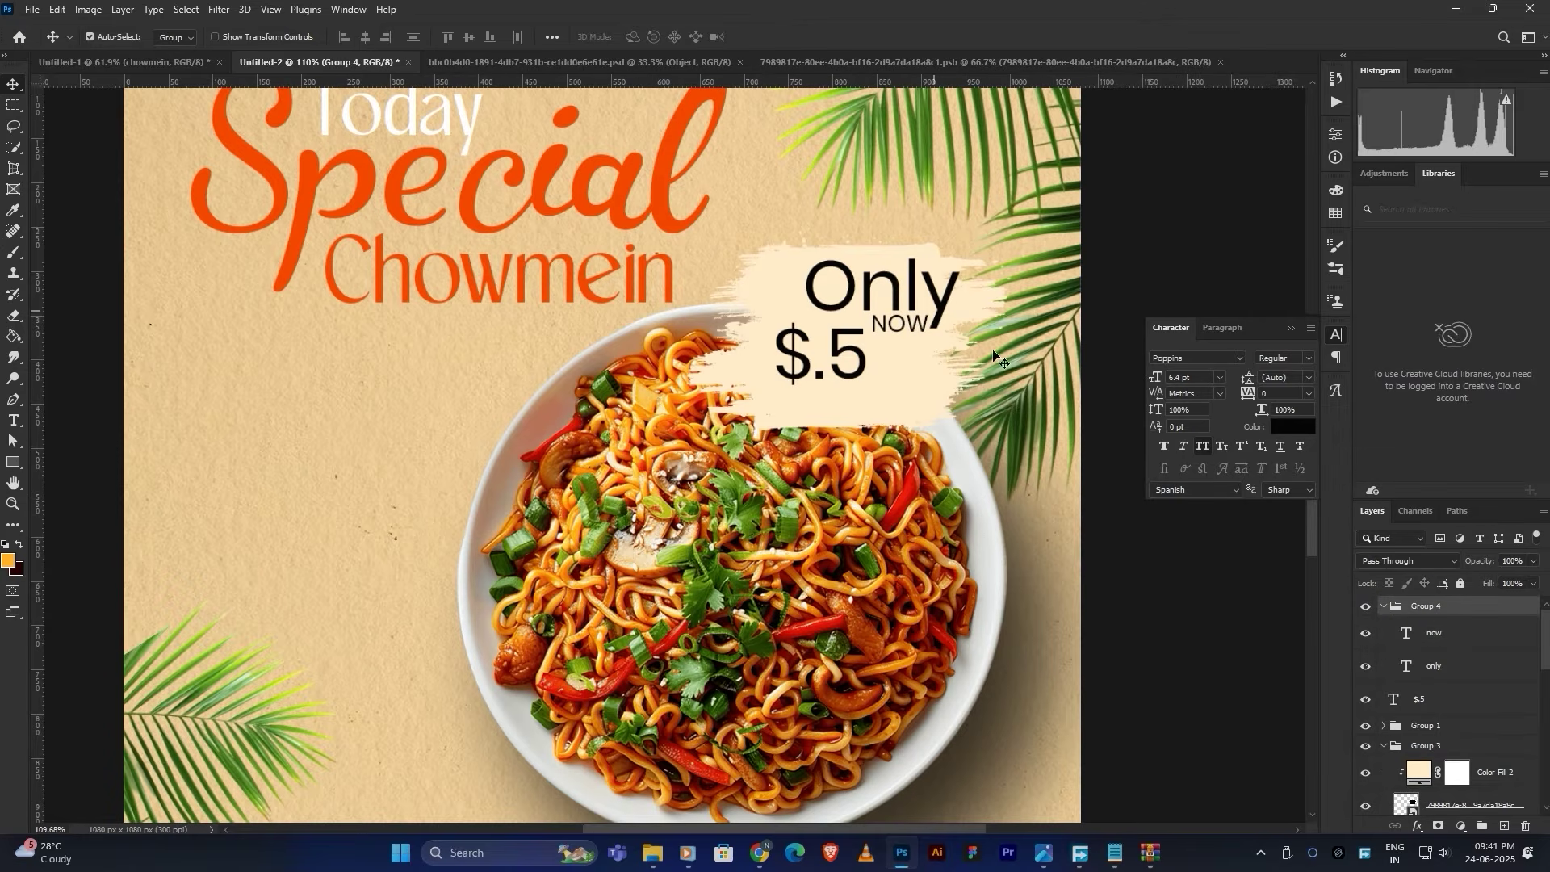
left_click(1456, 667)
left_click(863, 364)
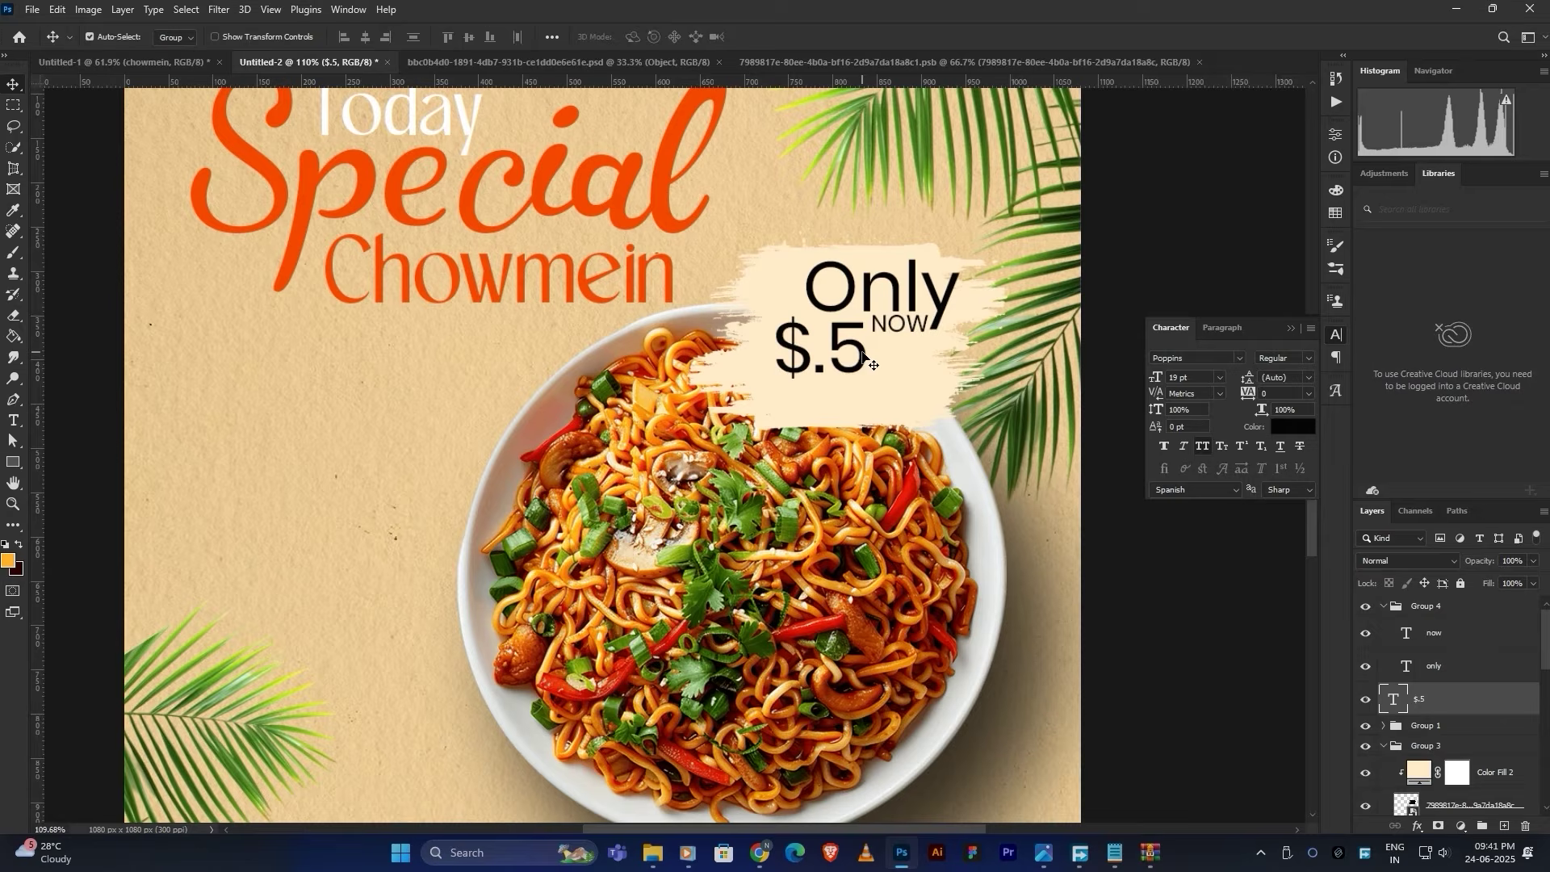
Step: Recolour the 5 in the price with the orange-red sampled from the Special heading
double_click(863, 355)
left_click(1292, 426)
left_click(379, 194)
left_click(1407, 314)
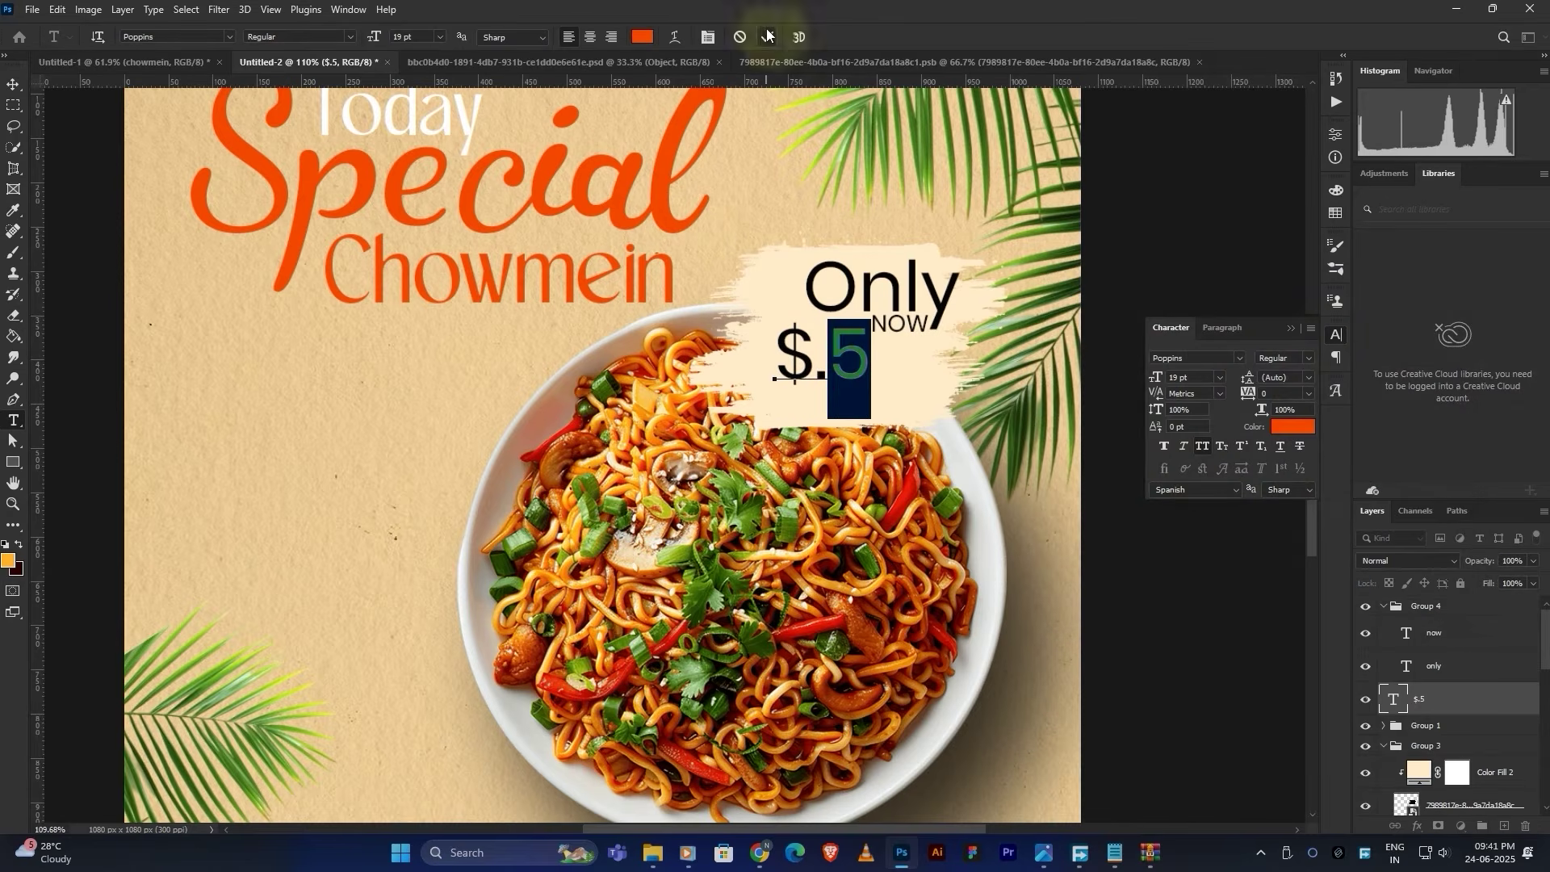
scroll(593, 381, "down", 5)
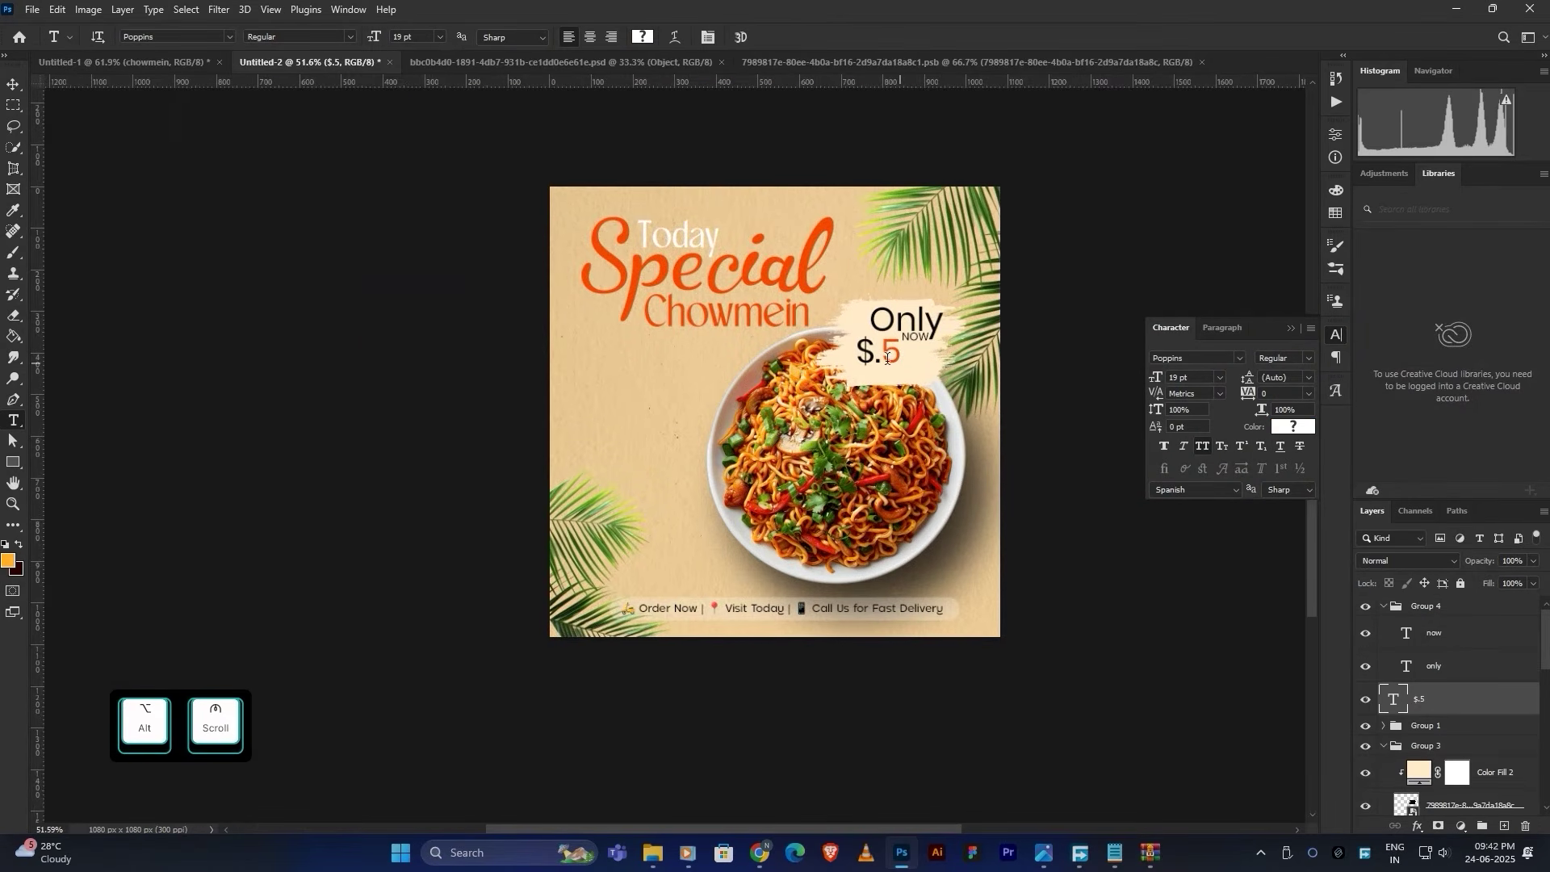
key("ctrl+0")
key("v")
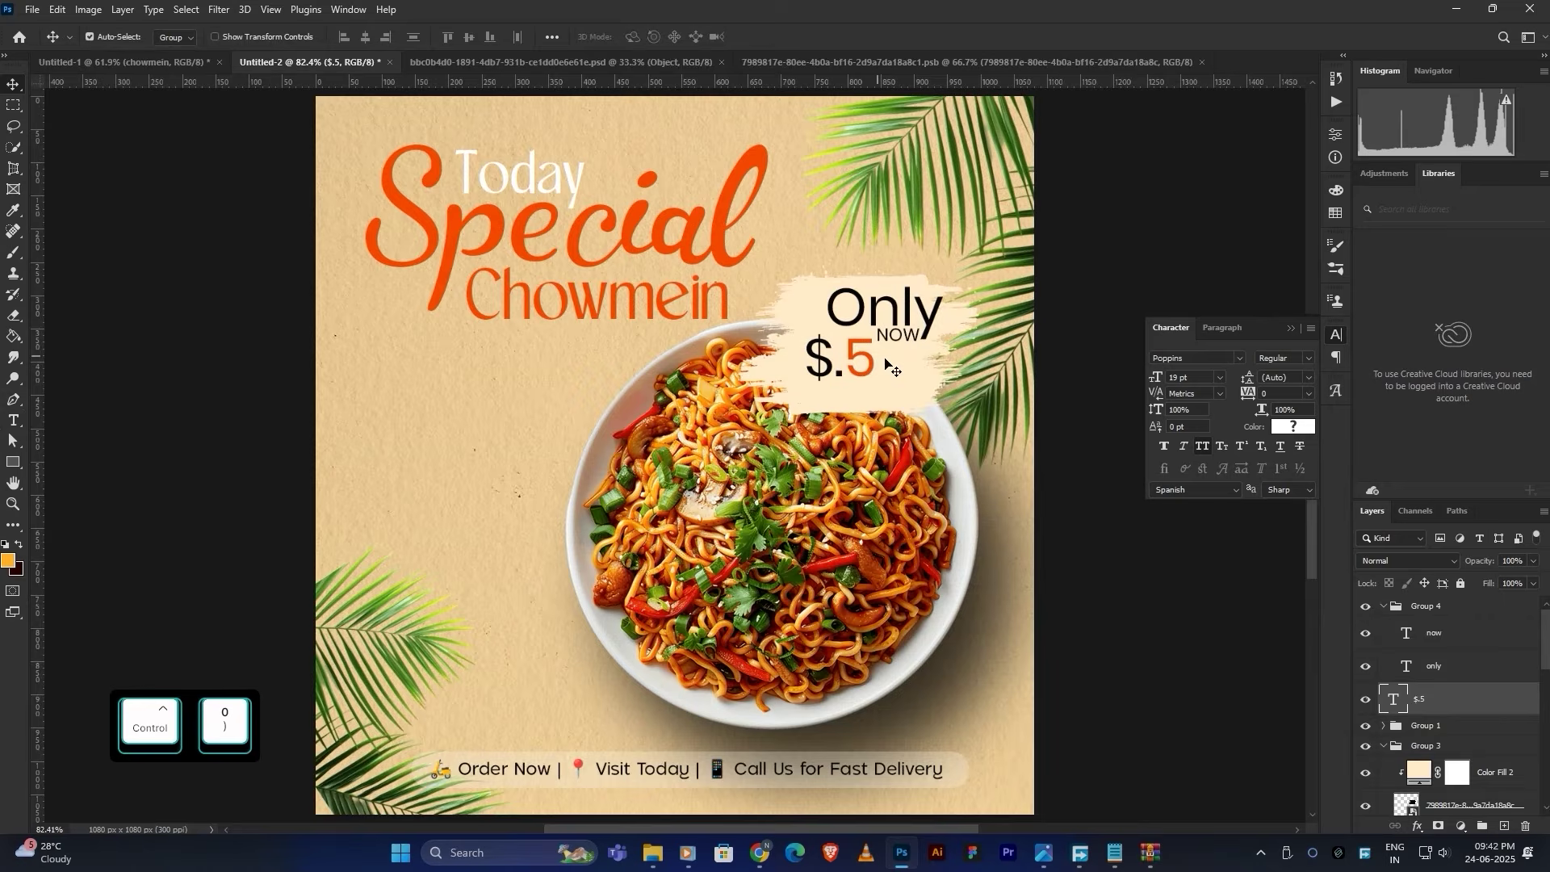
Step: Move the price text into the Only and NOW group, and group it with the brush stroke group
left_click_drag(1429, 640, 1425, 607)
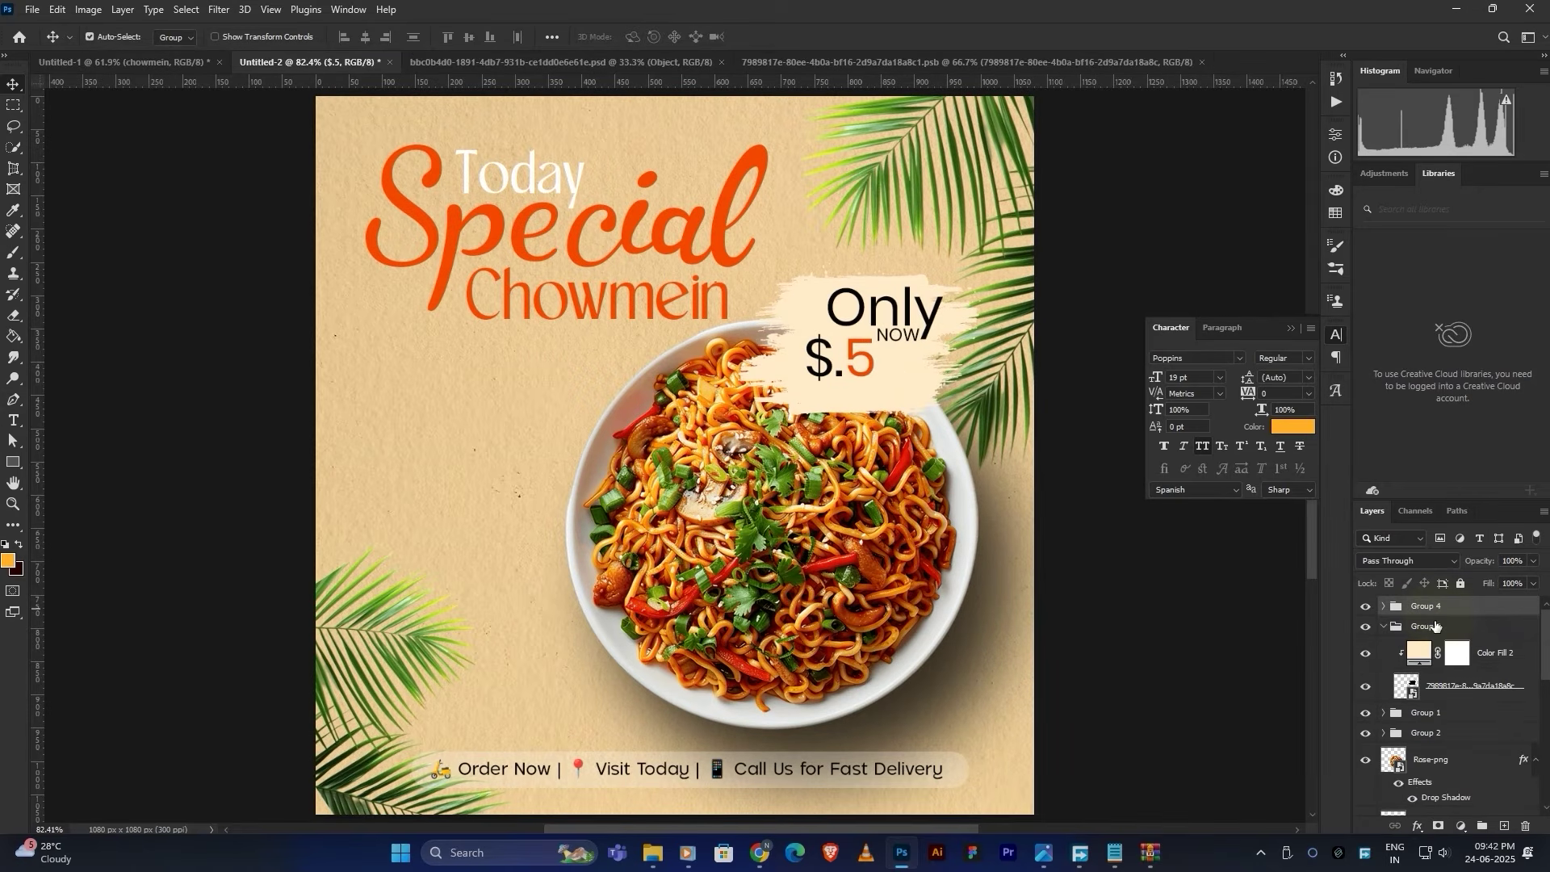
left_click(1425, 628, "ctrl")
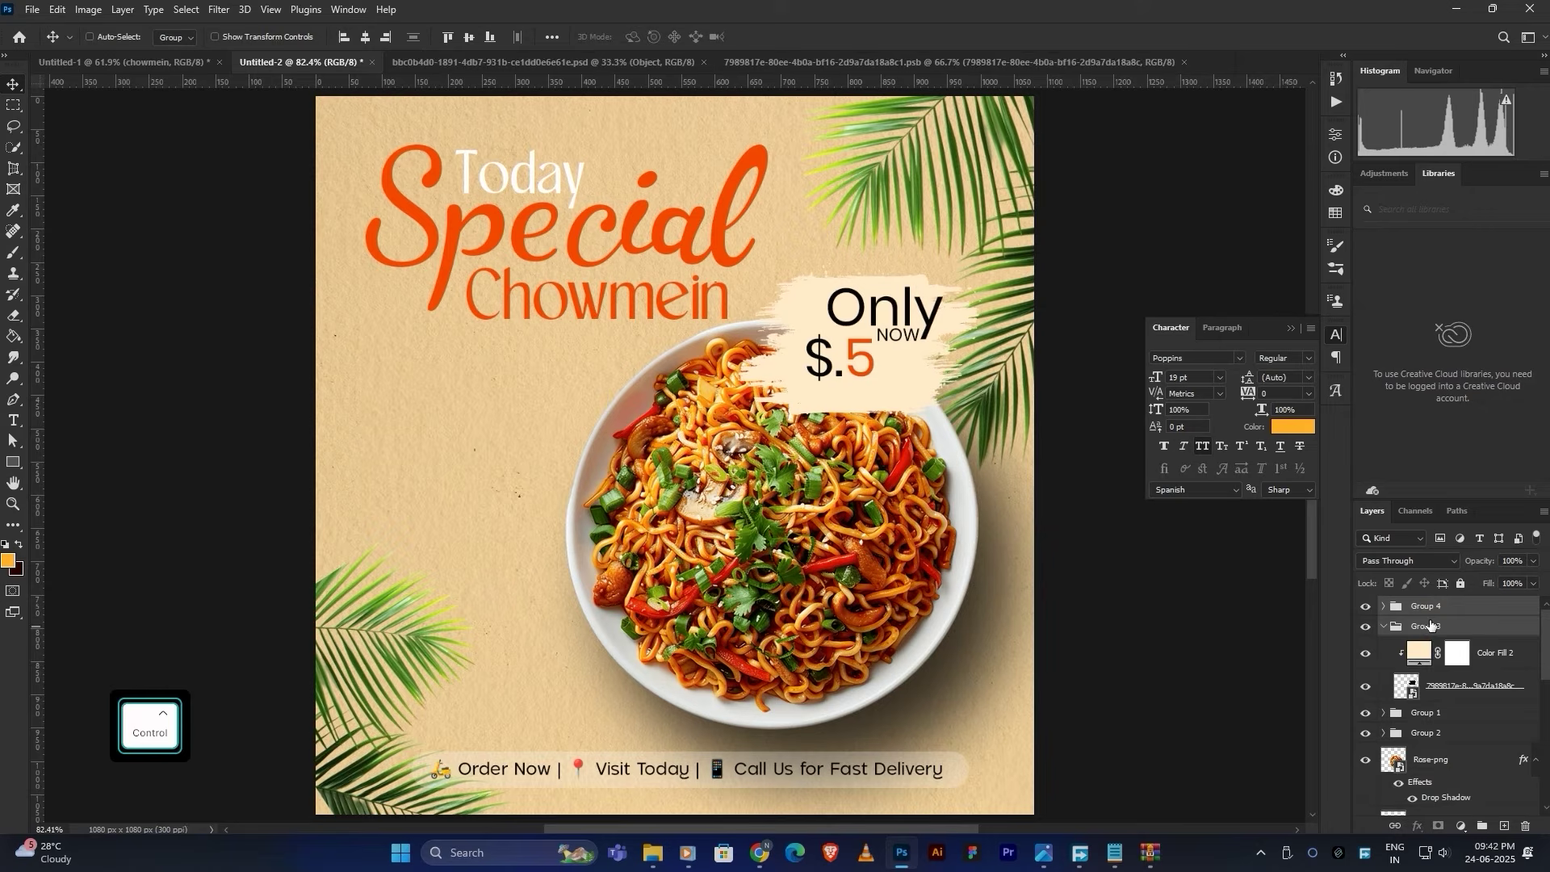
key("ctrl+g")
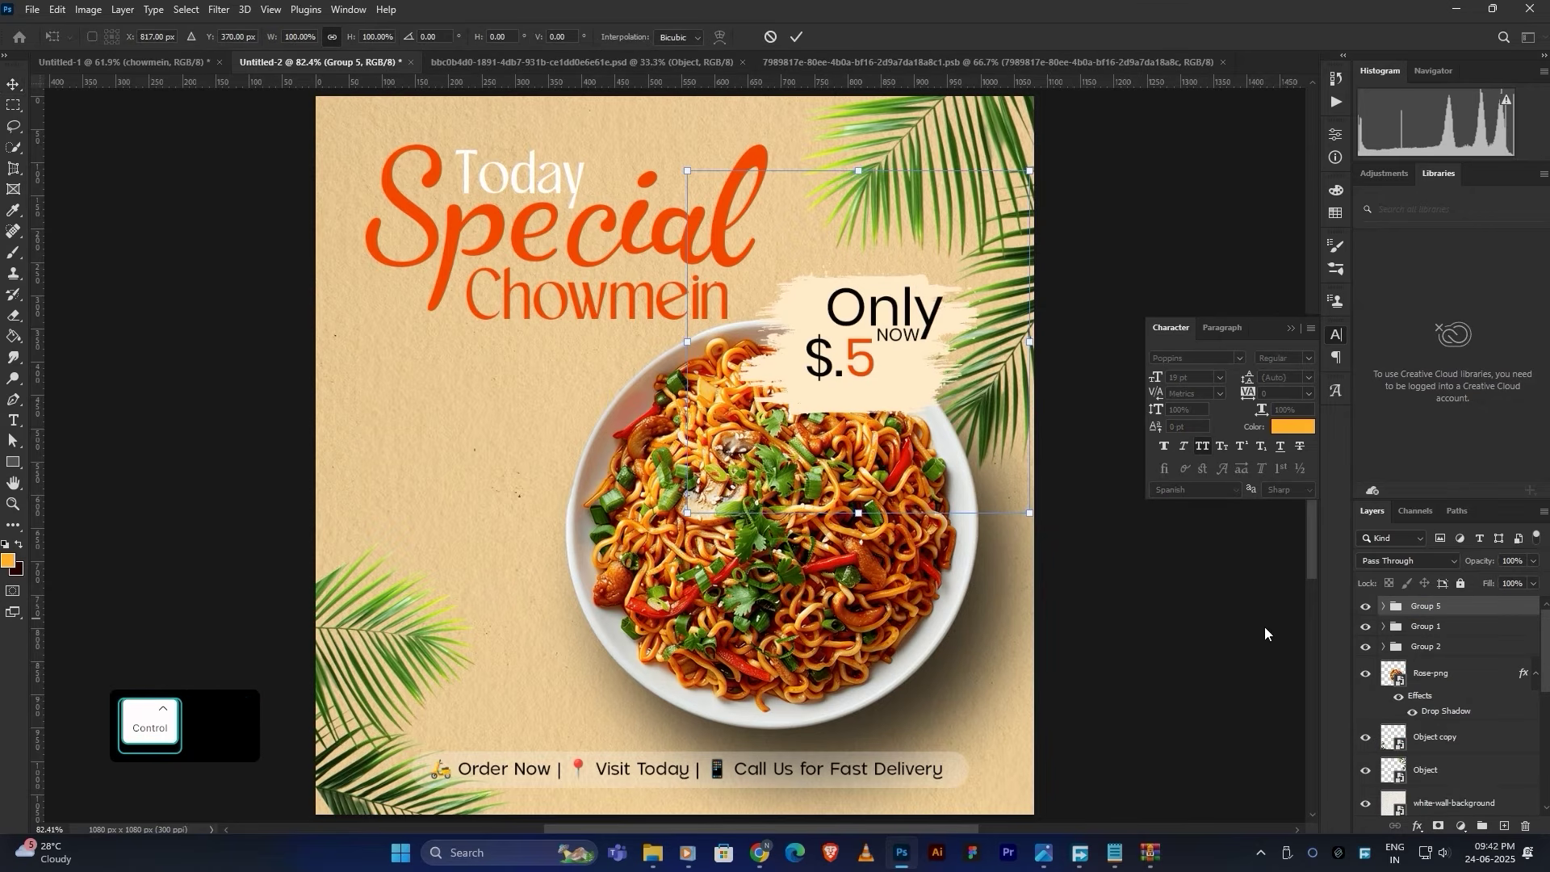
Step: Rotate the whole price label group by -17.94° and shift it about 24 px left and 25 px up
key("ctrl+t")
left_click_drag(1050, 528, 1074, 448)
left_click_drag(919, 379, 903, 362)
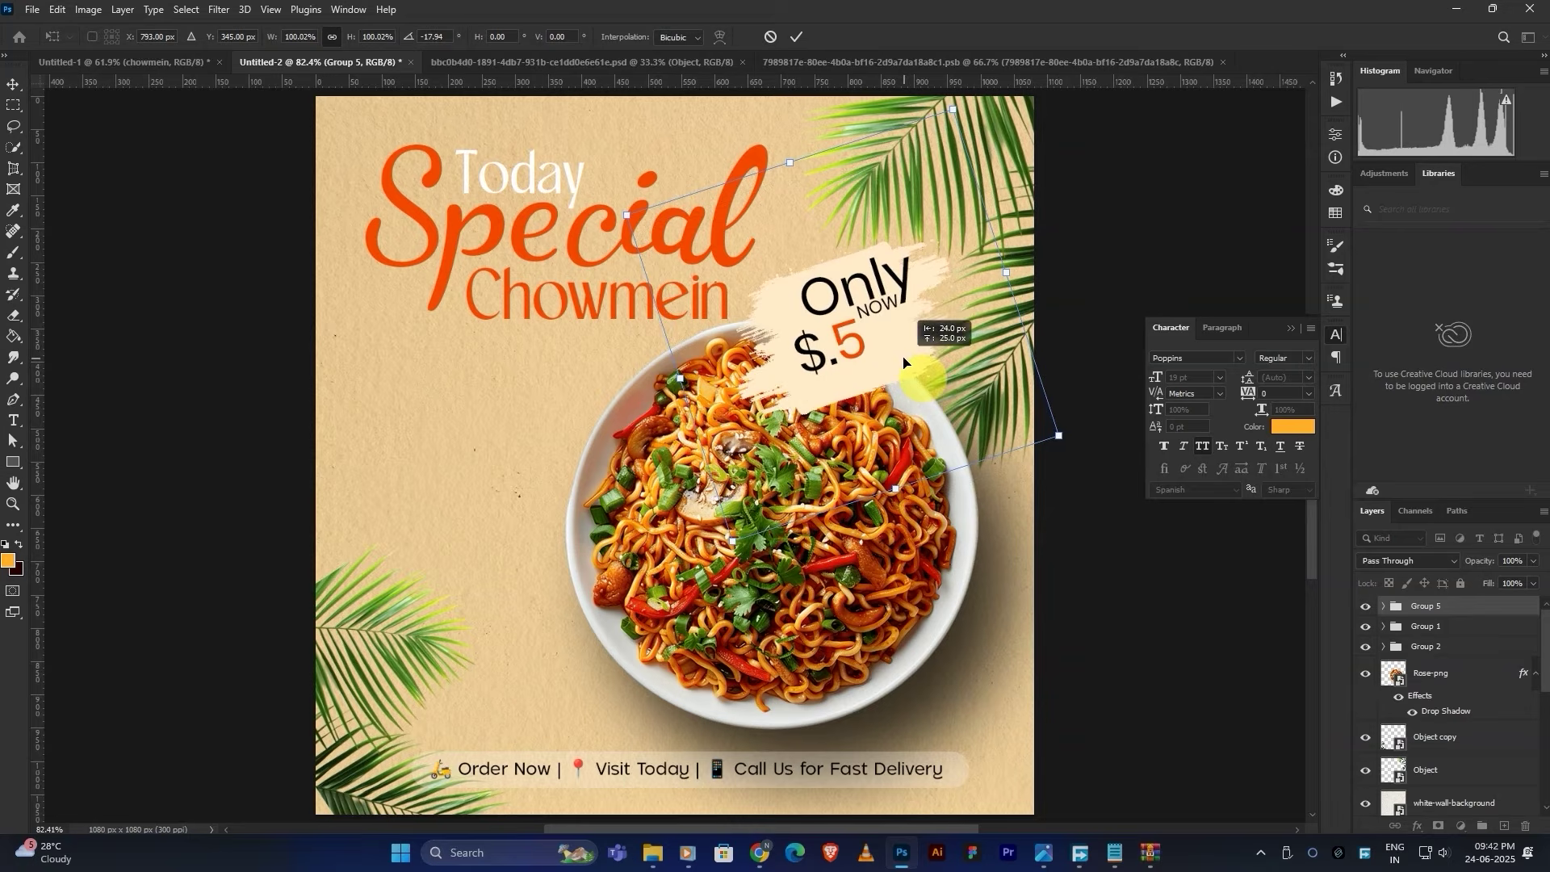
left_click(798, 36)
scroll(773, 424, "down", 4, "alt")
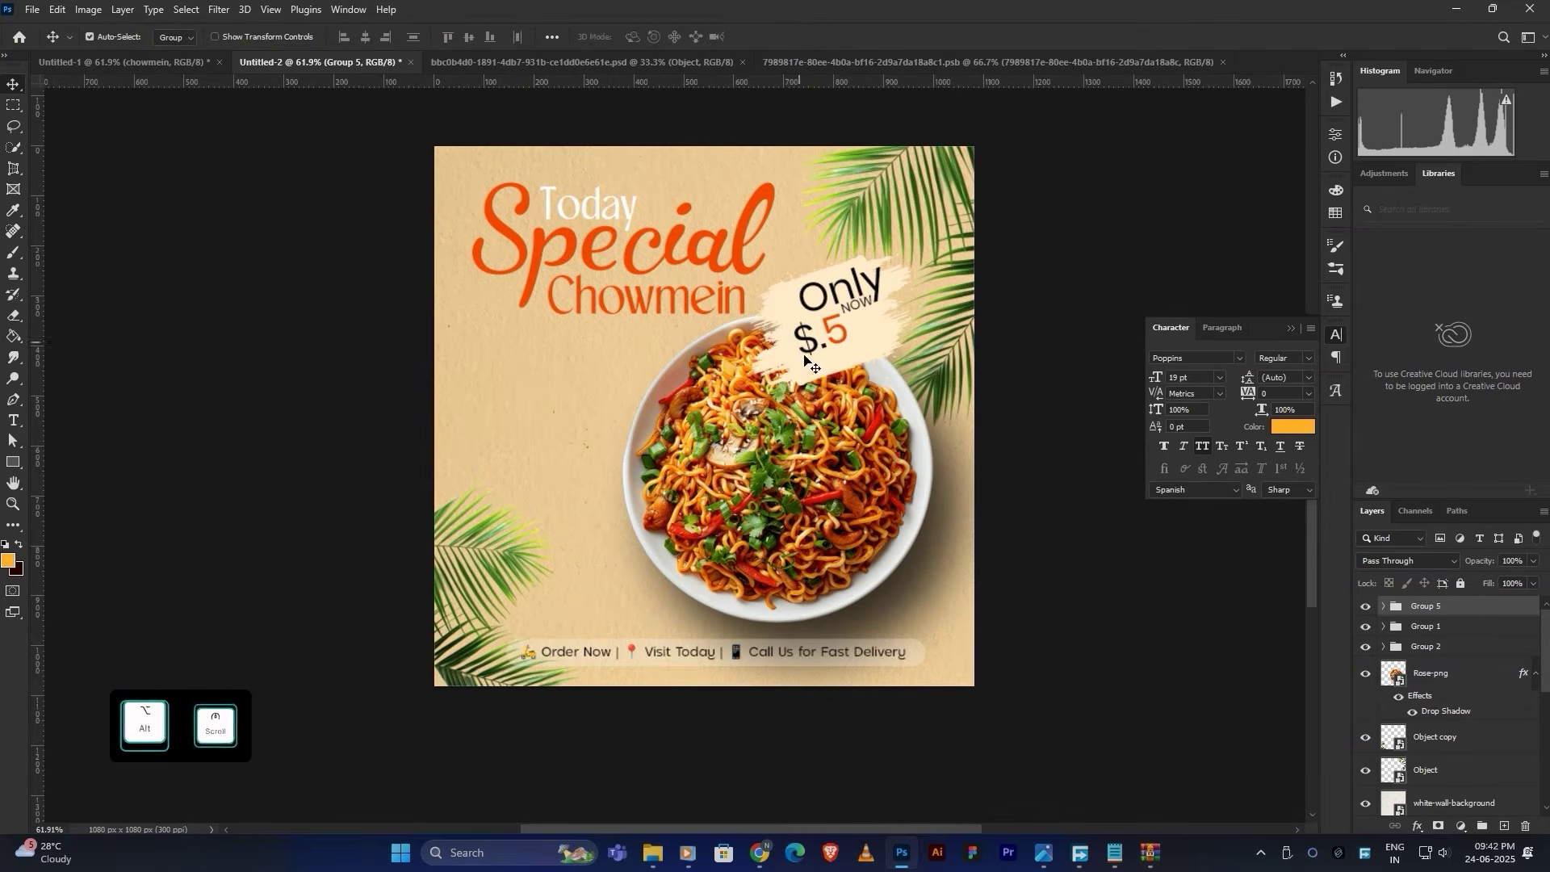
scroll(774, 423, "up", 1, "alt")
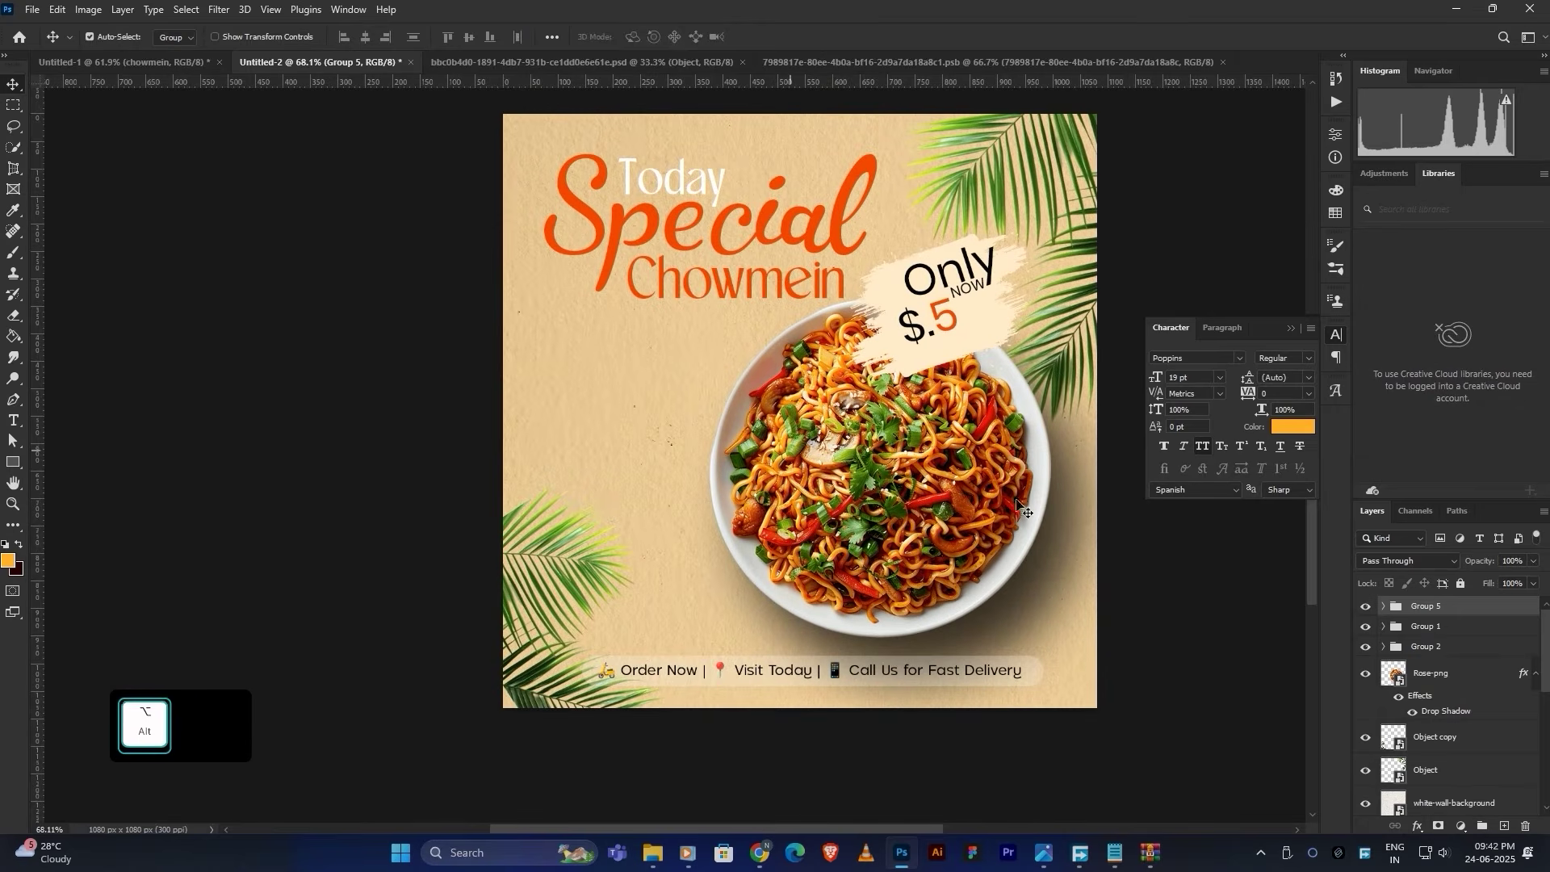
Step: Show the hidden bg group with the repeated chowmein lettering behind the plate
scroll(1395, 682, "down", 1)
scroll(1395, 682, "down", 1)
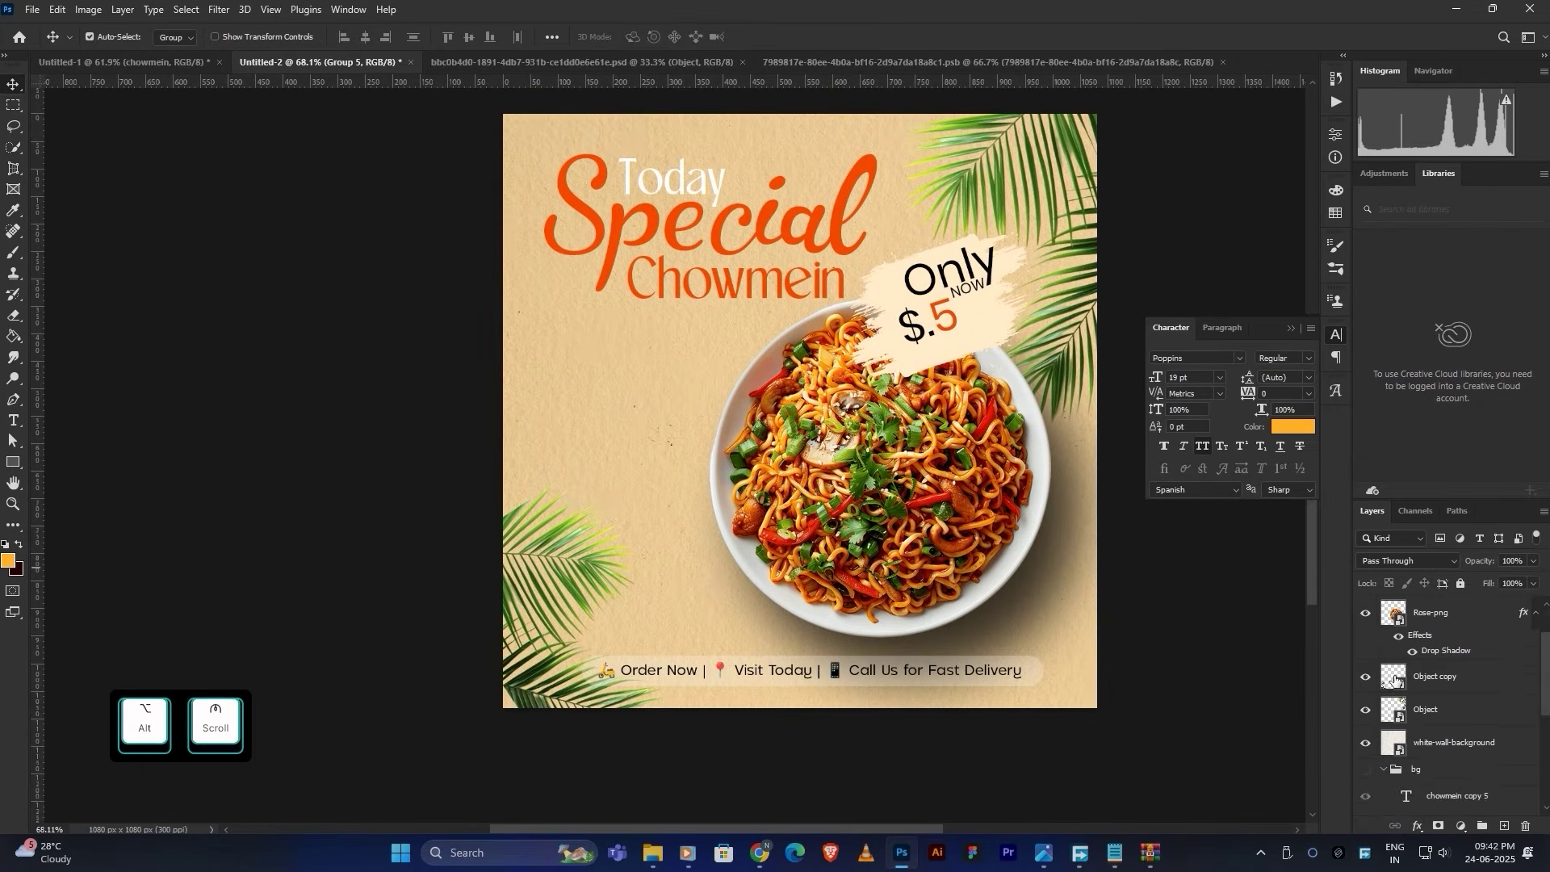
left_click(1366, 769)
scroll(870, 552, "up", 1)
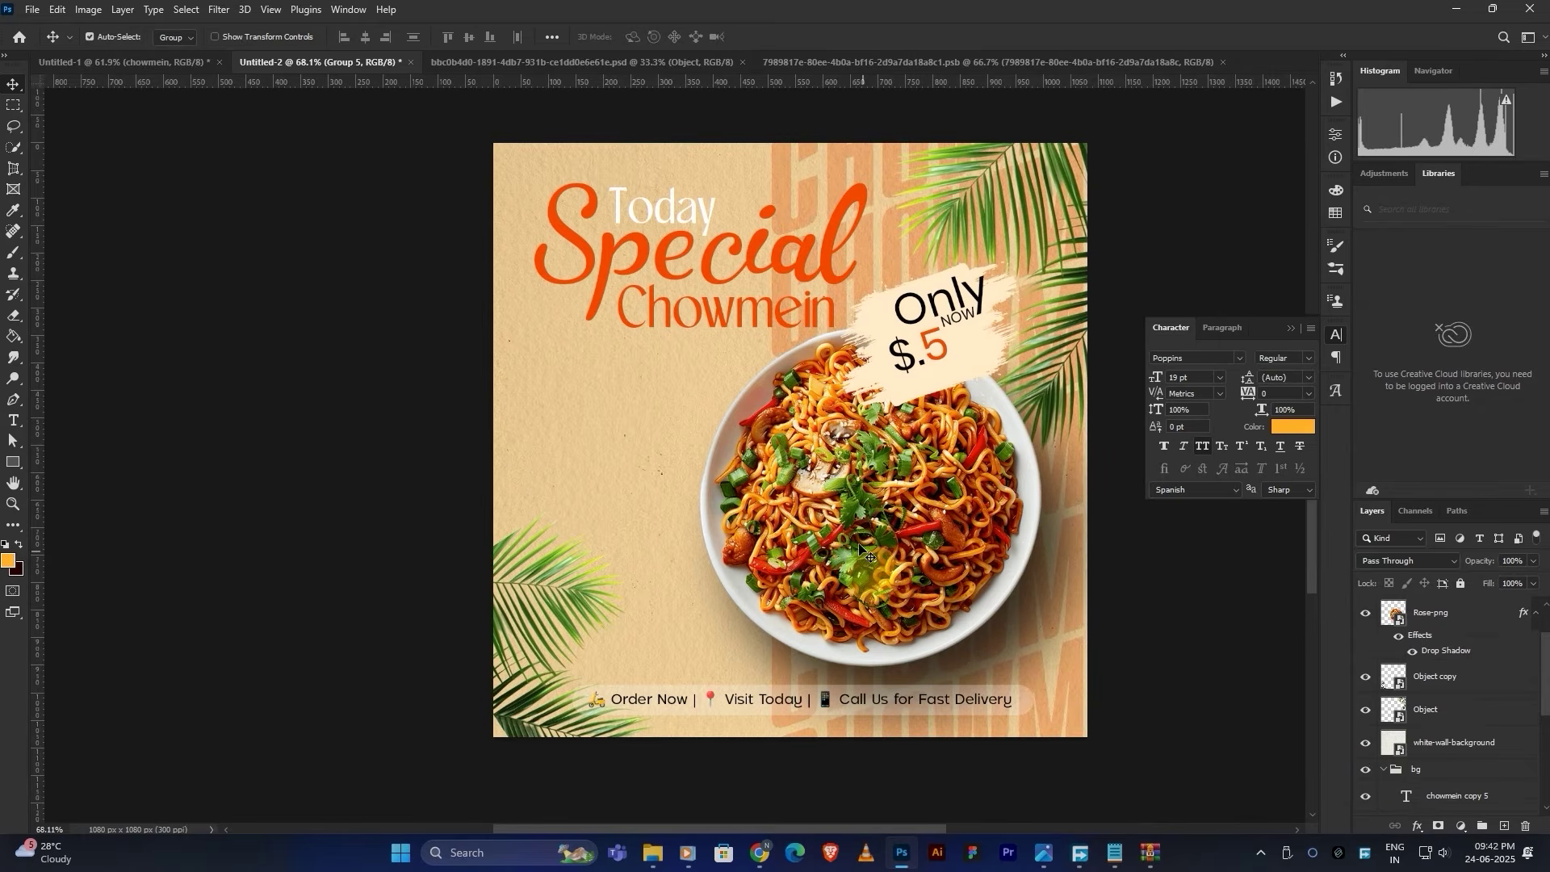
scroll(575, 413, "up", 1)
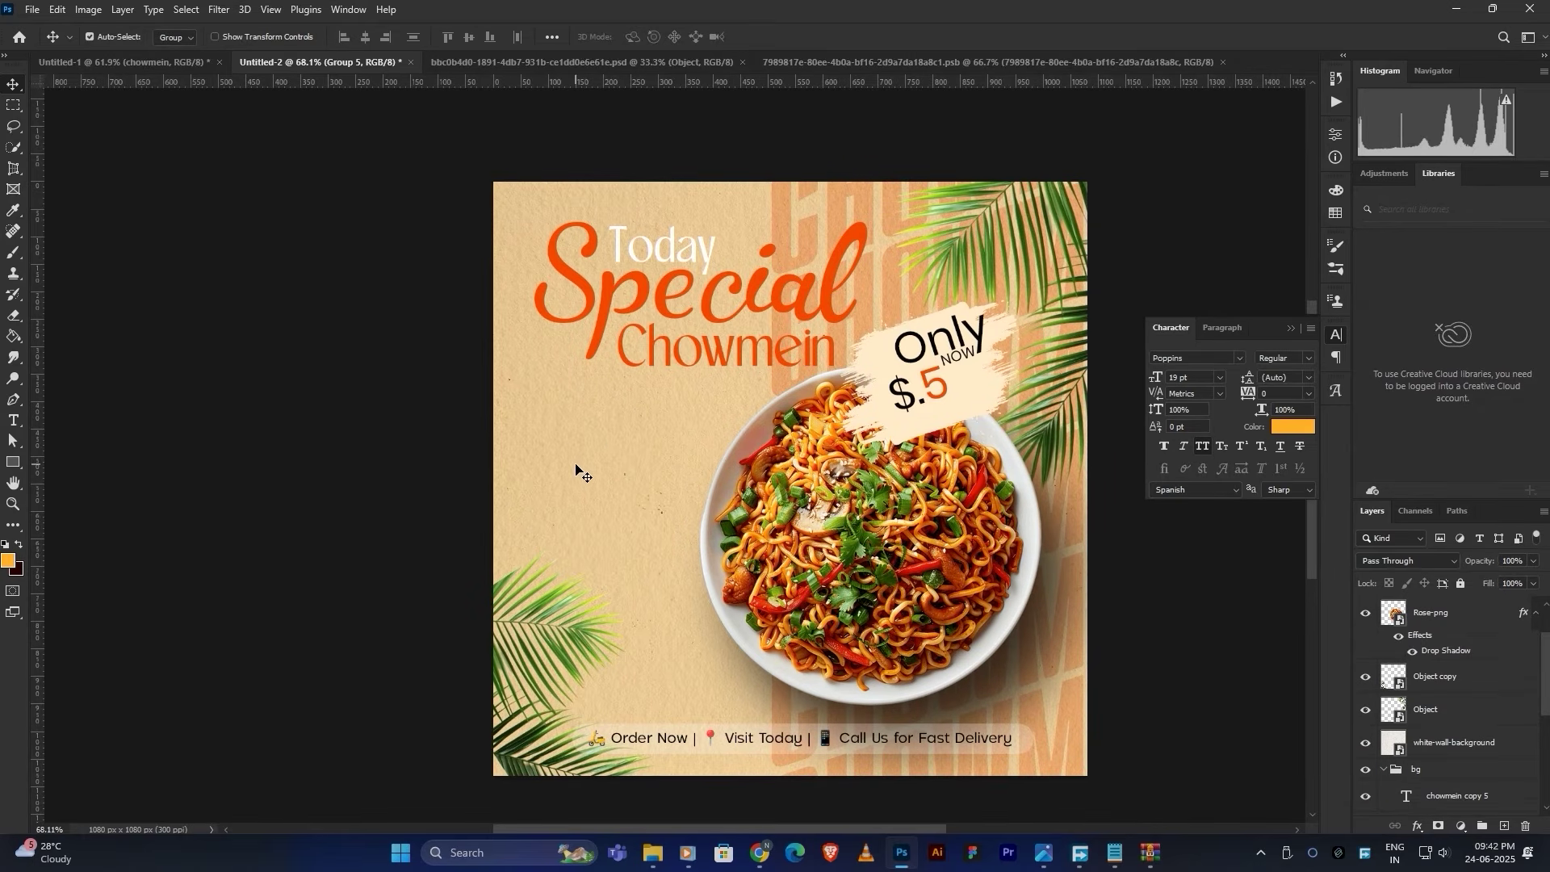
Step: Show the guides and add a "Hot • Spicy • Irresistible" tagline with a noodle-bowl emoji below the Chowmein heading
key("ctrl+semicolon")
scroll(575, 471, "up", 3)
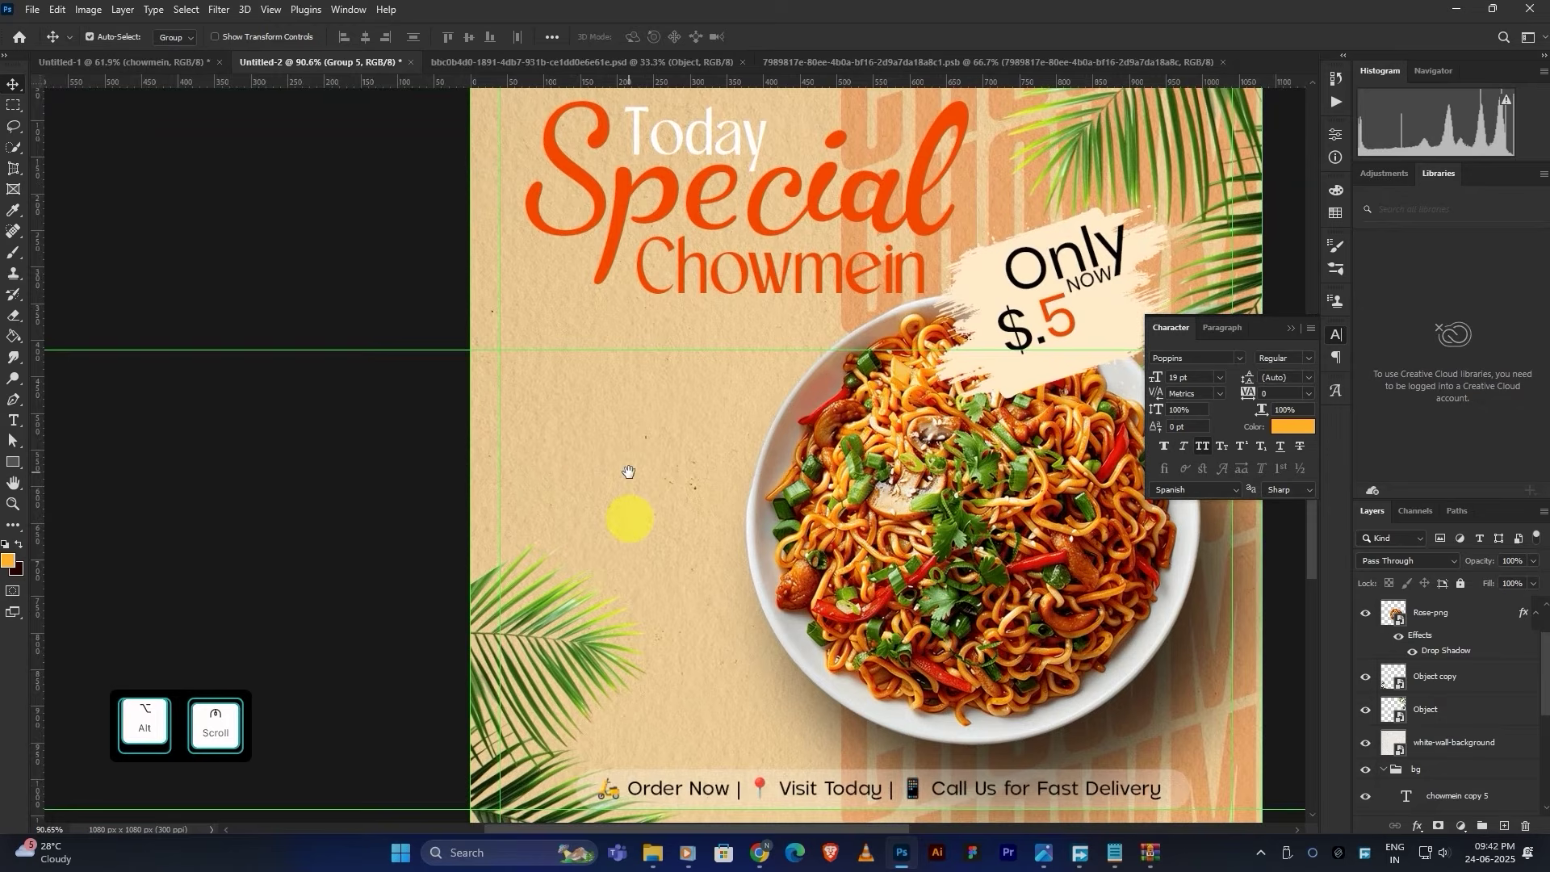
scroll(630, 471, "up", 1)
left_click(13, 421)
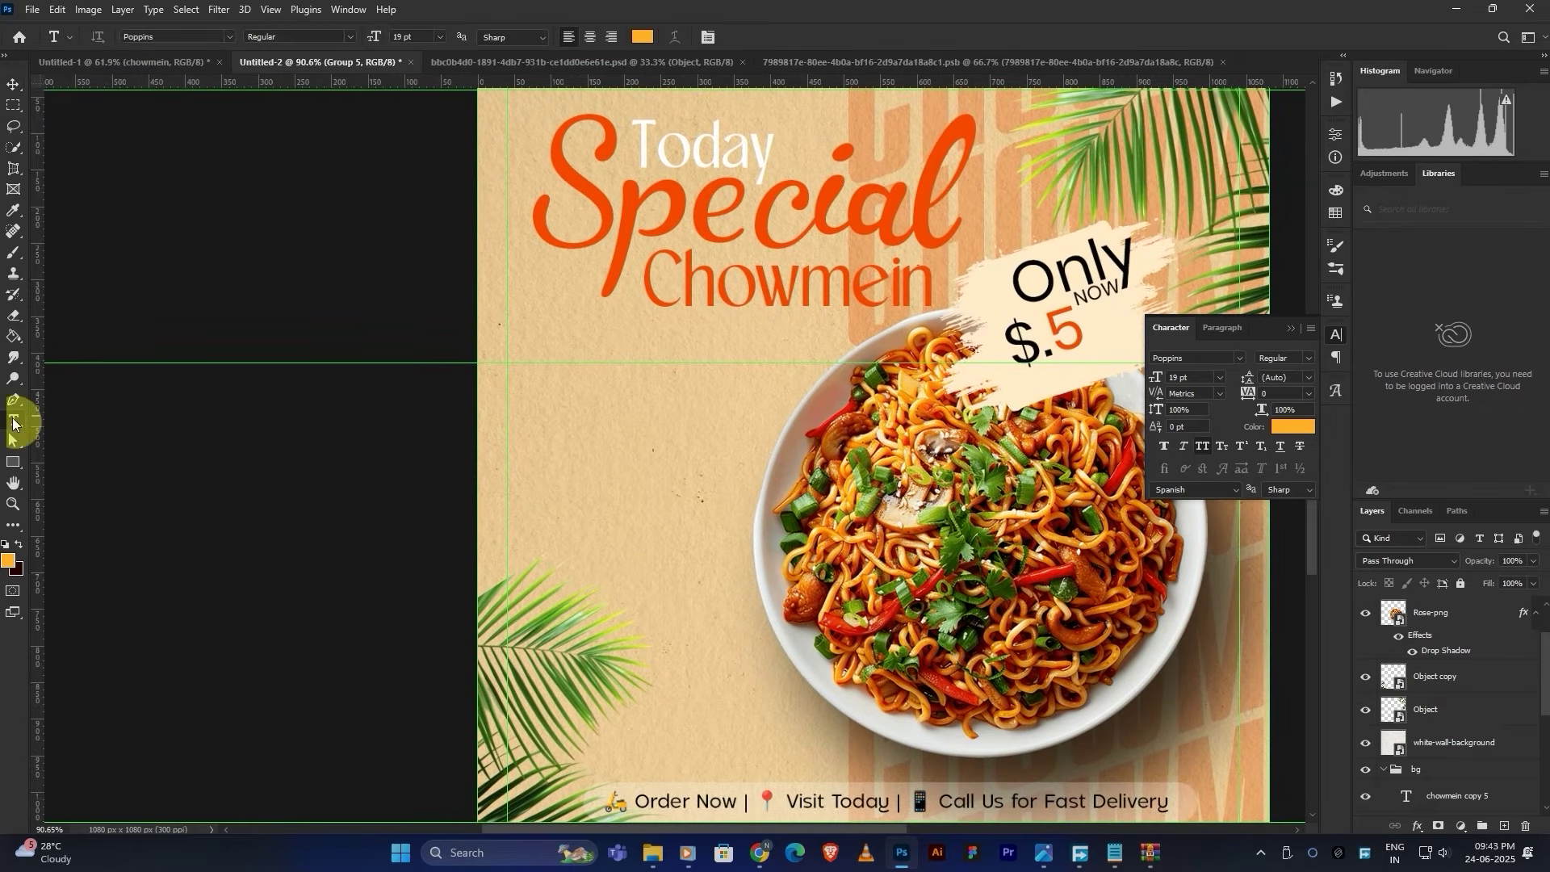
left_click(528, 376)
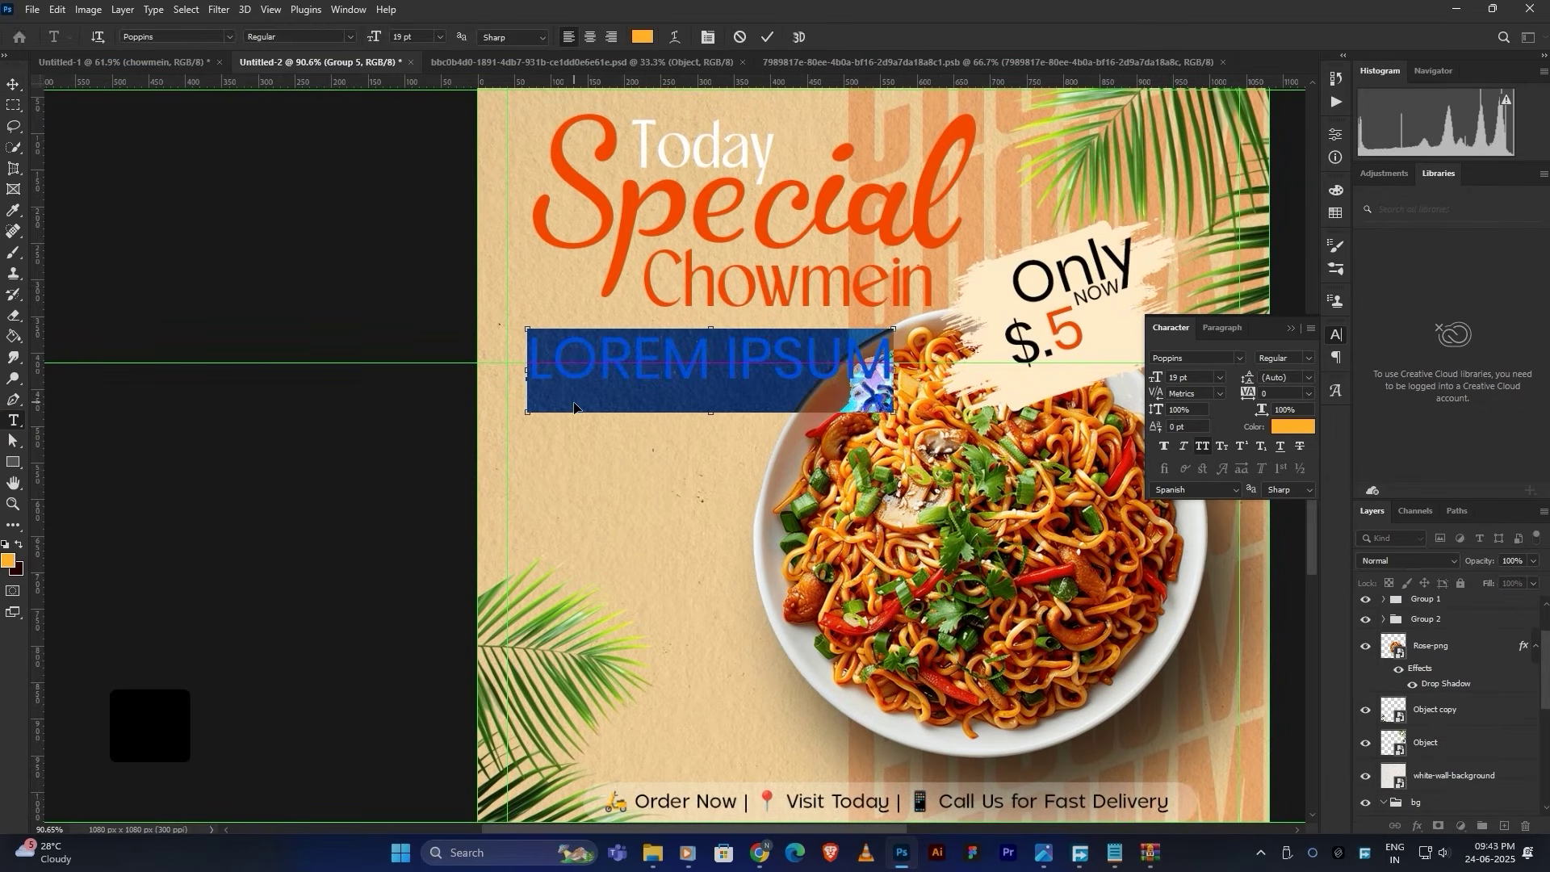
type("HOT • SPICY • IRRESISTIBLE")
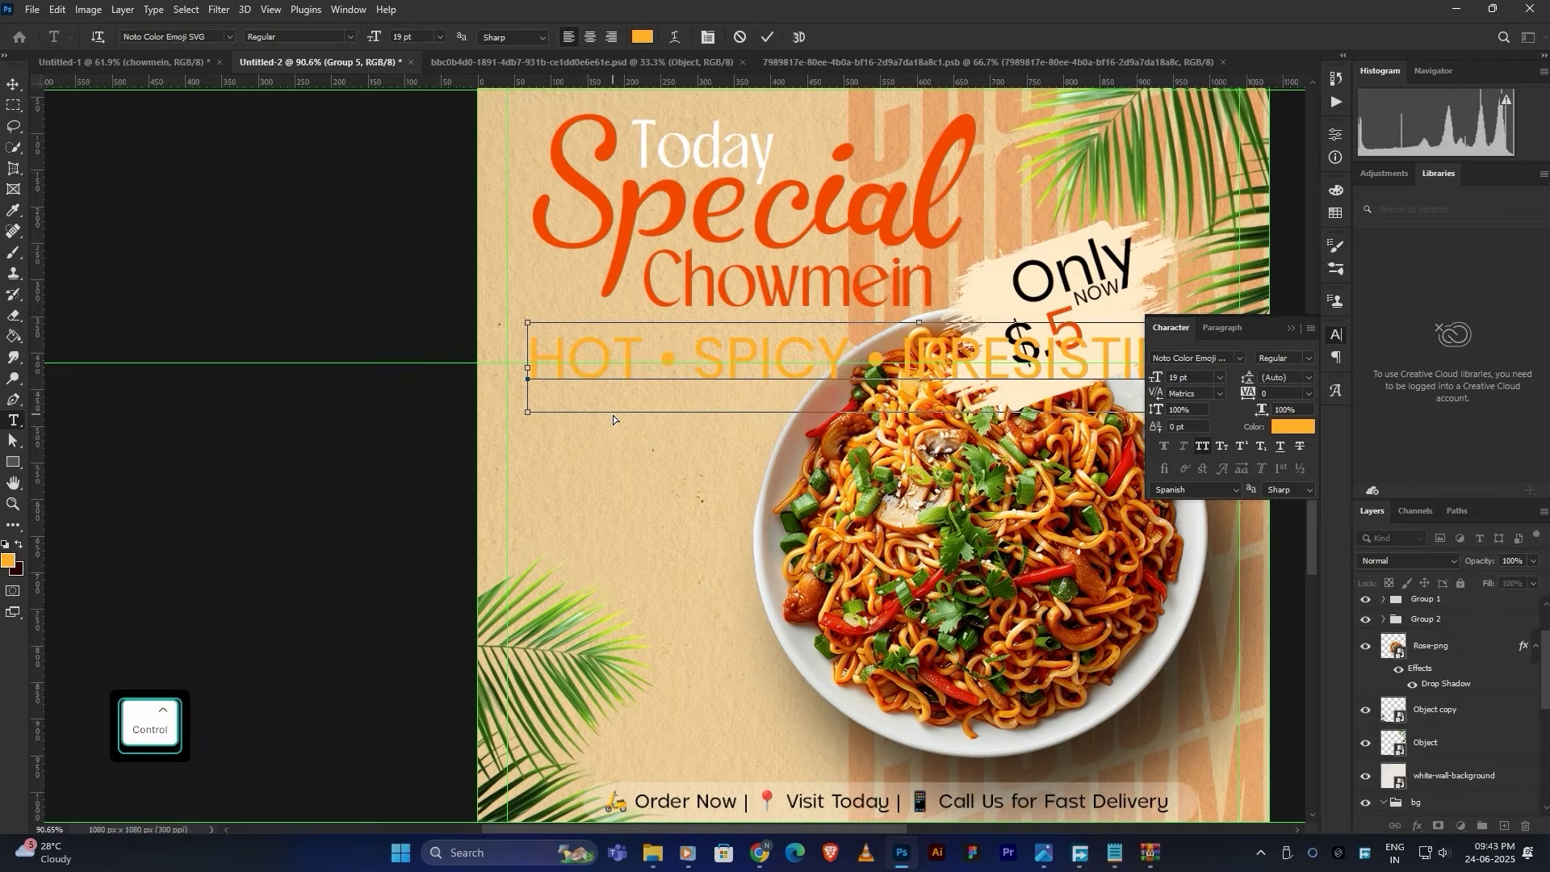
Step: Set the whole tagline to 6 pt and turn off All Caps
key("ctrl+a")
left_click_drag(1156, 382, 1141, 379)
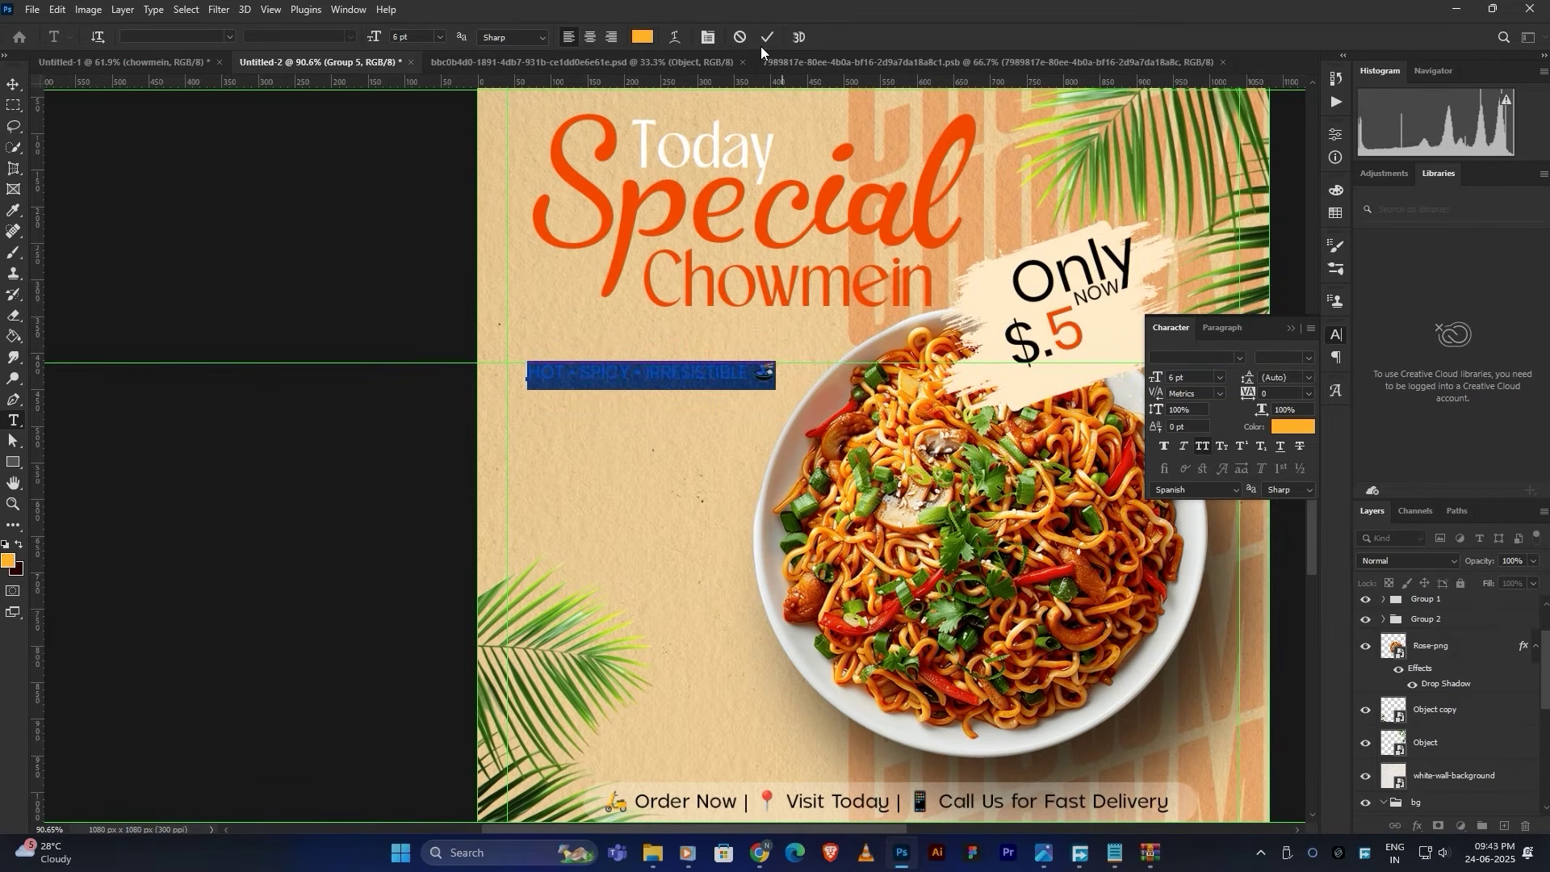
left_click(1202, 446)
left_click(769, 39)
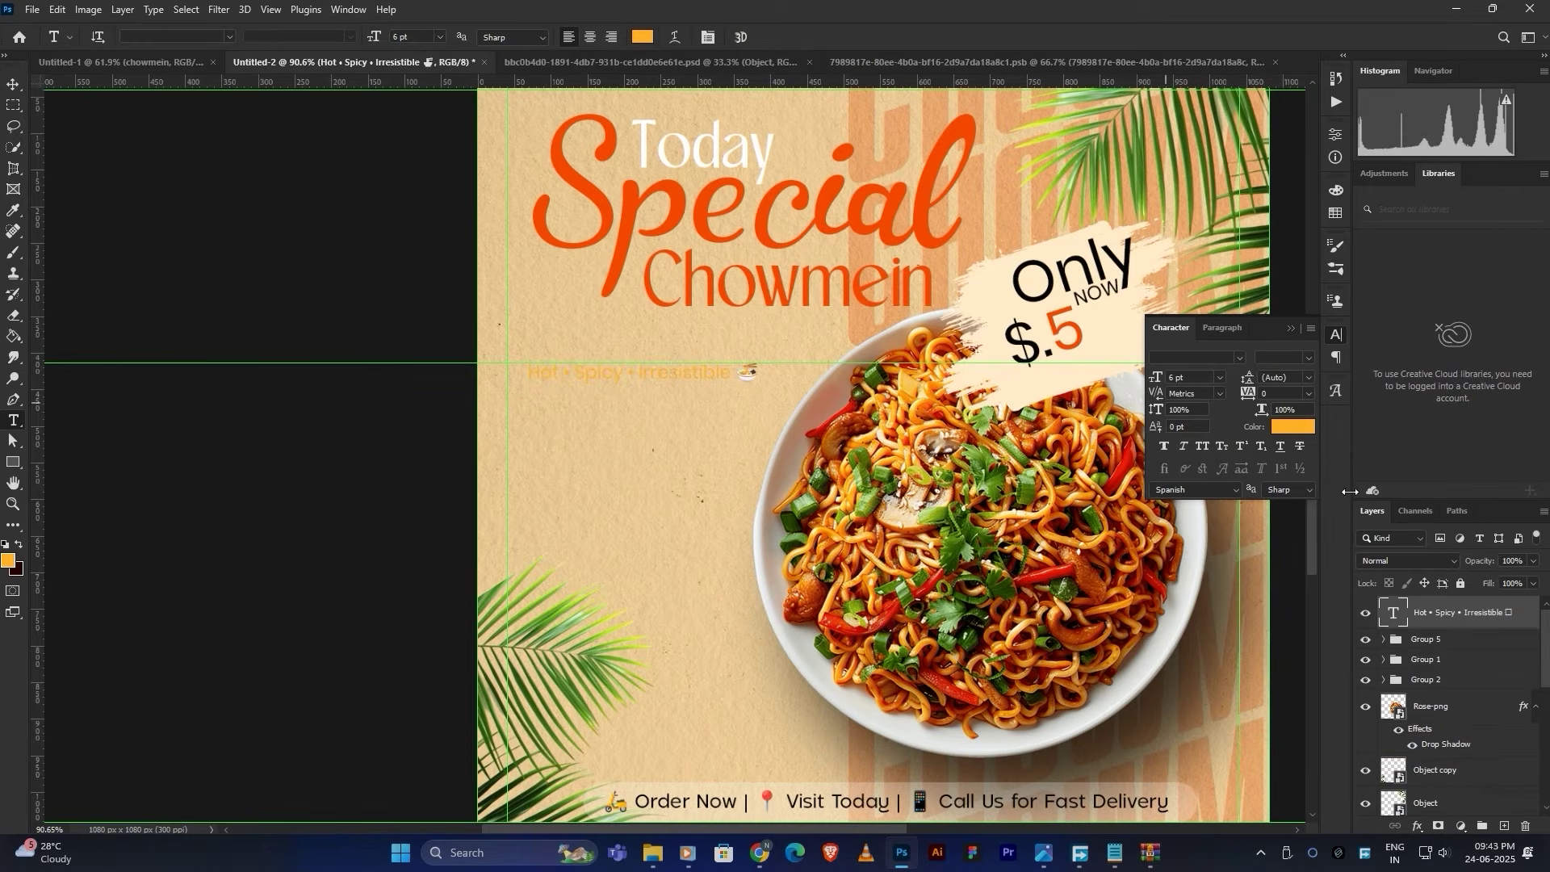
Step: Recolour the "Hot • Spicy • Irresistible" tagline to the dark brown #3e1301
left_click(1287, 427)
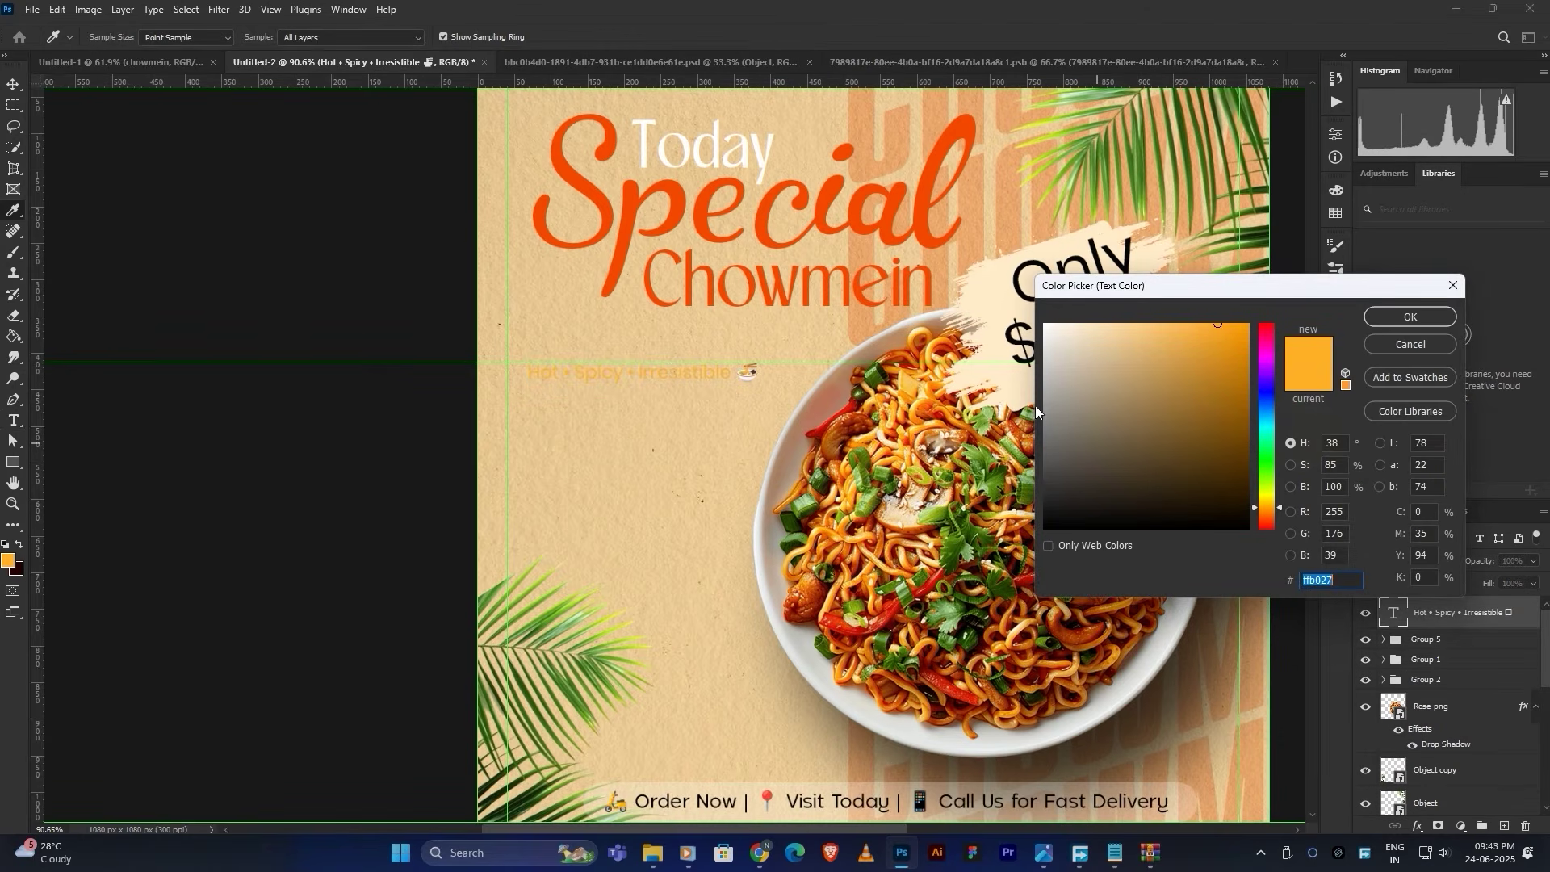
left_click(1018, 274)
left_click(926, 216)
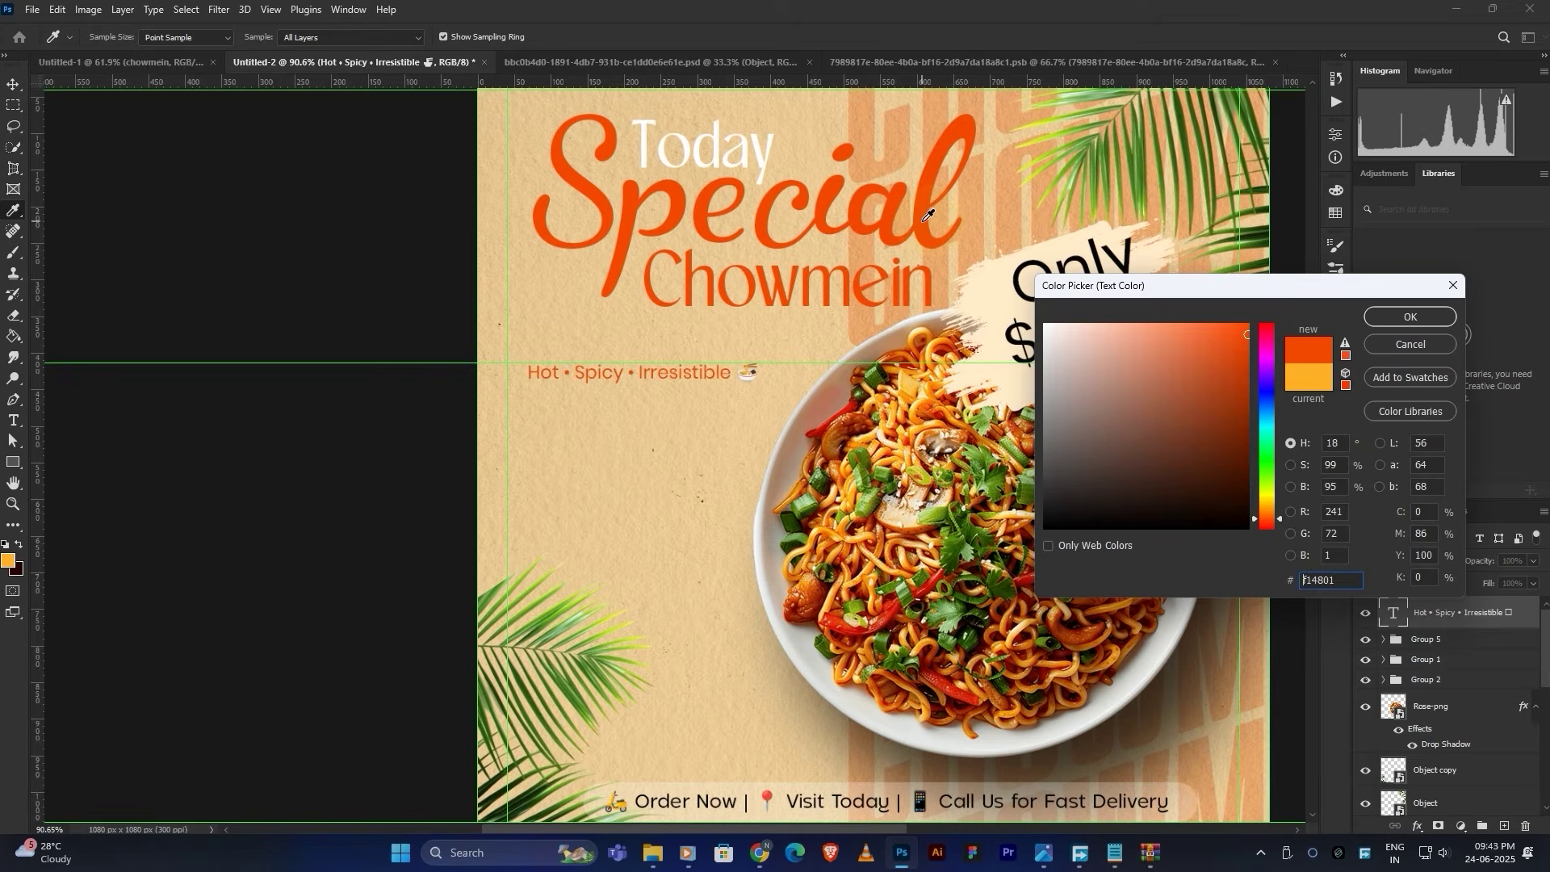
left_click(1162, 353)
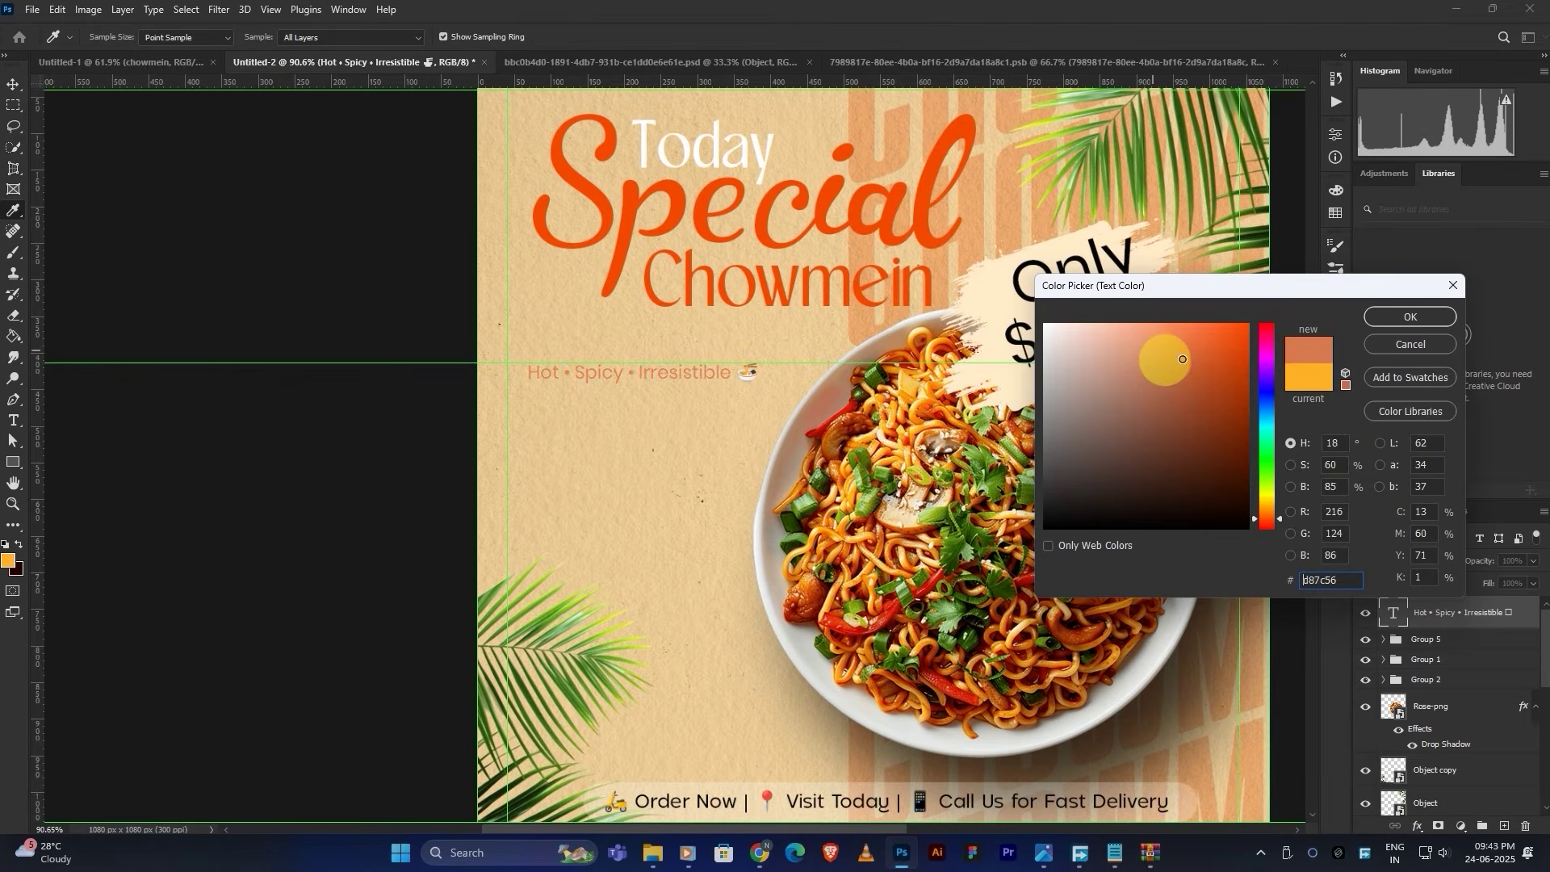
left_click(1253, 383)
left_click_drag(1229, 396, 1283, 450)
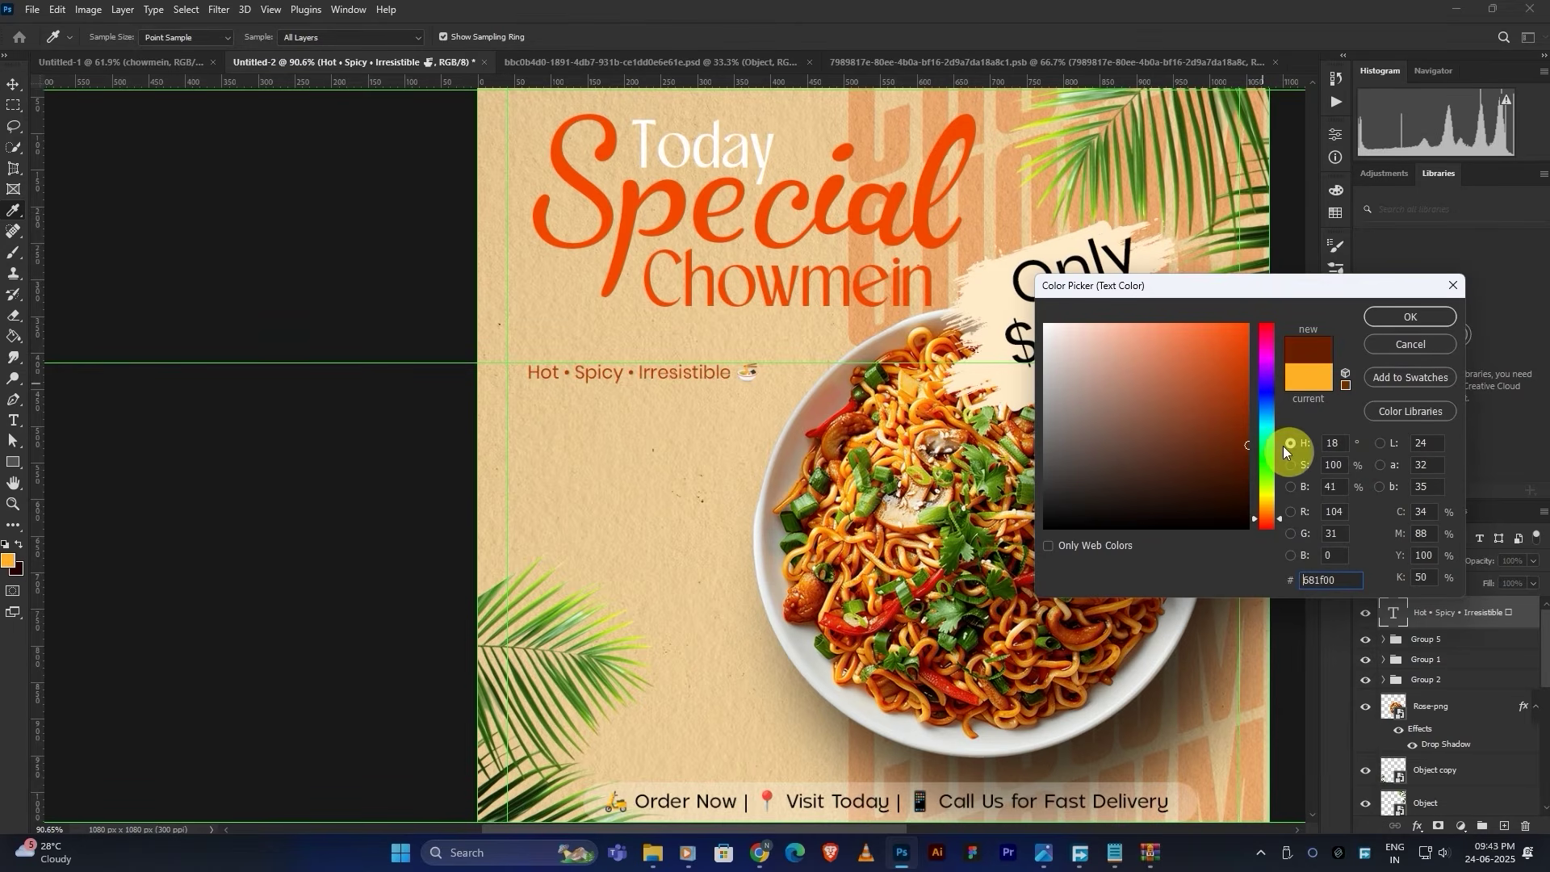
left_click_drag(1264, 464, 1264, 480)
key("ctrl+z")
left_click(1248, 479)
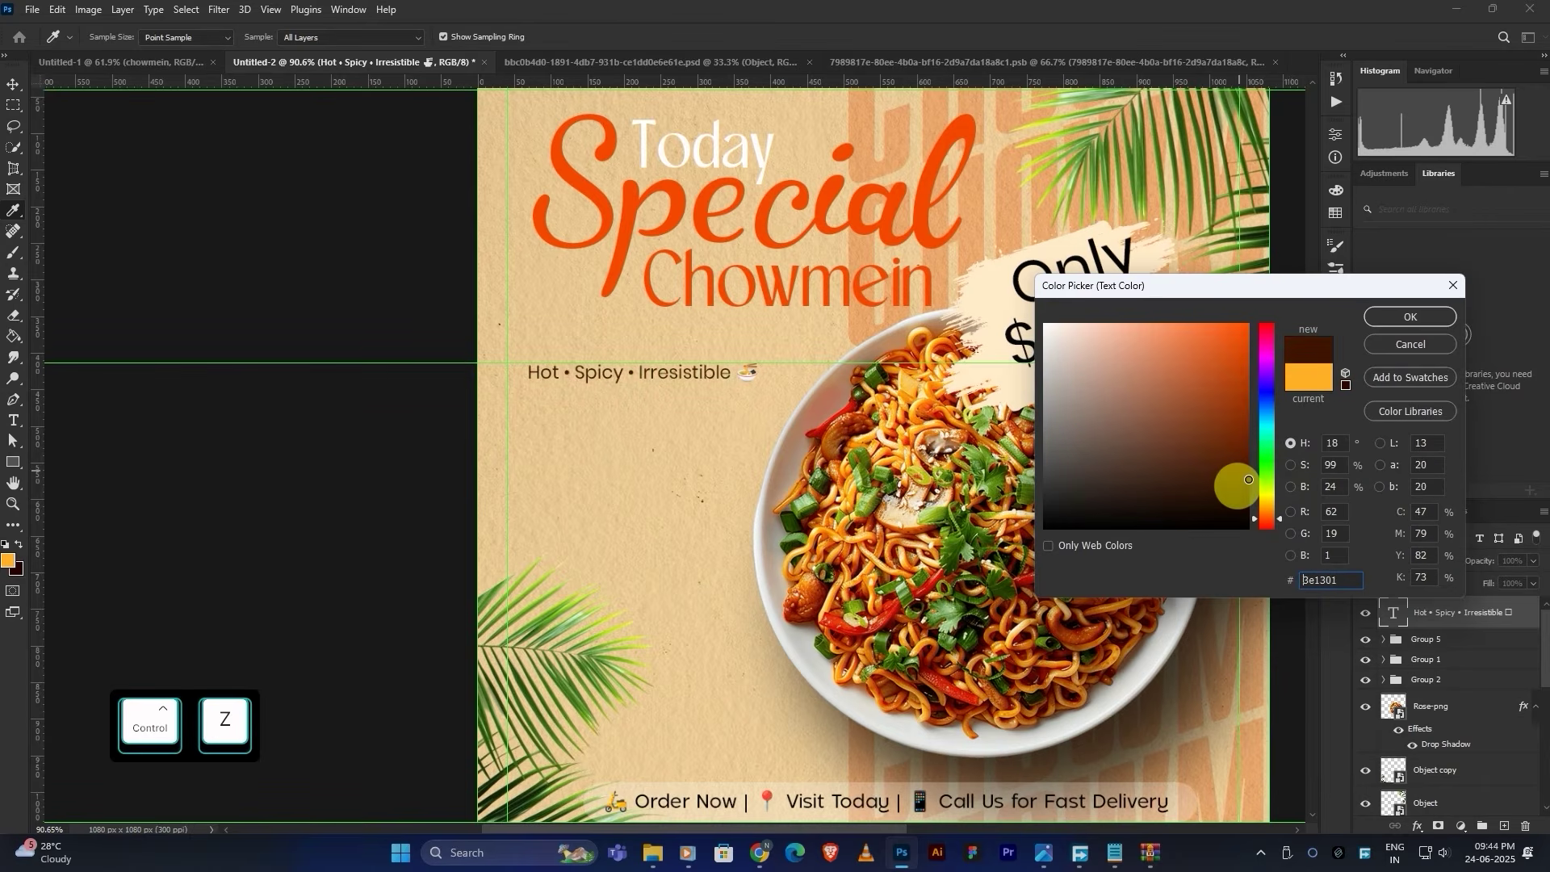
left_click(1409, 315)
Step: Set the font style of the entire tagline, including its emoji, to Bold
key("v")
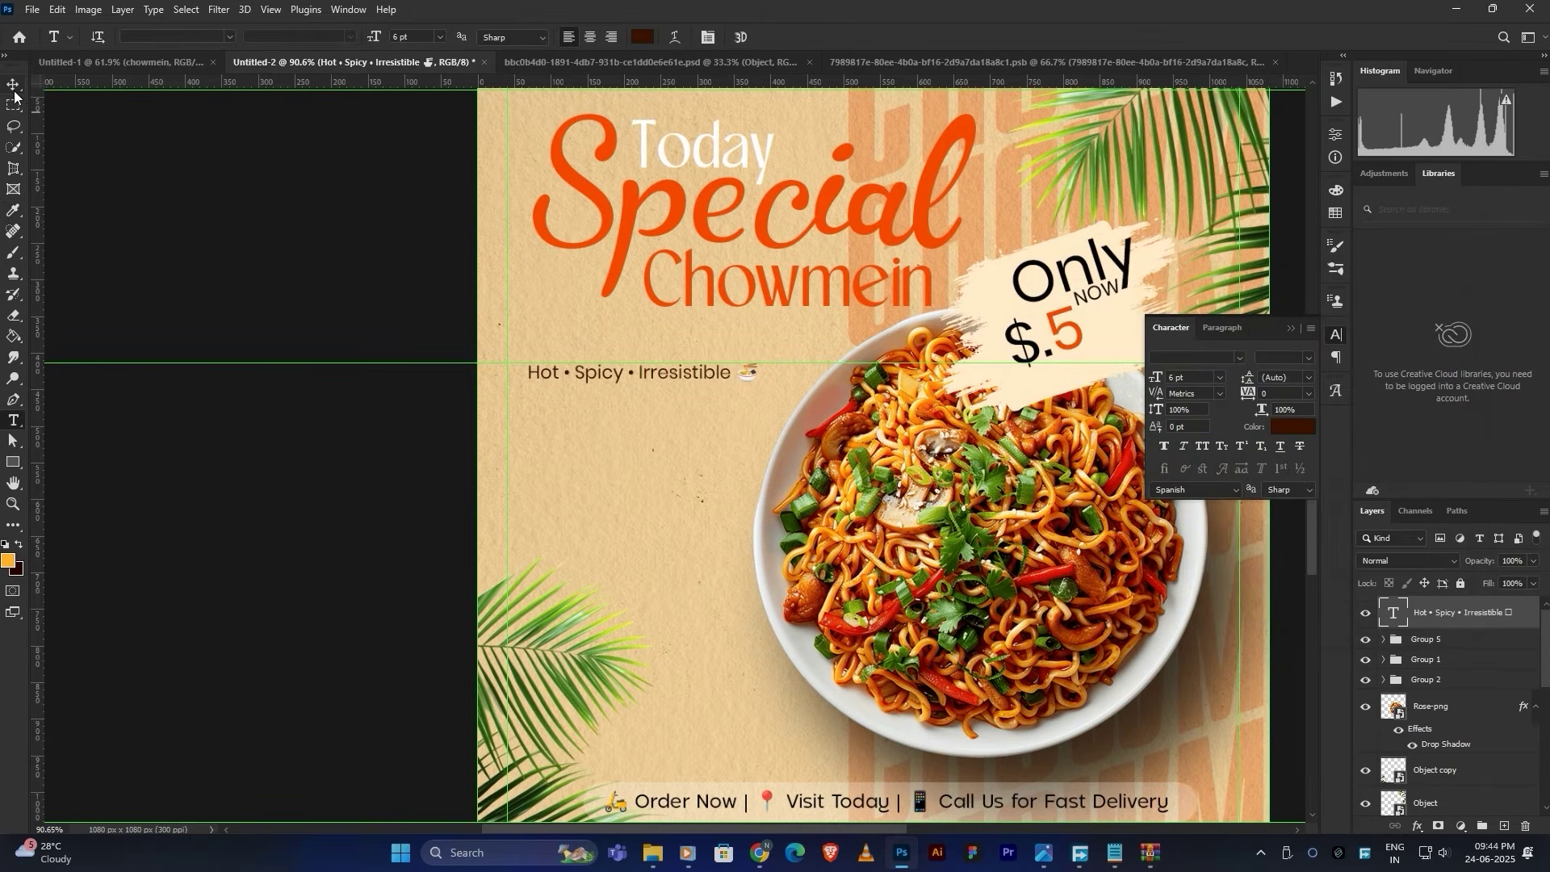
double_click(618, 379)
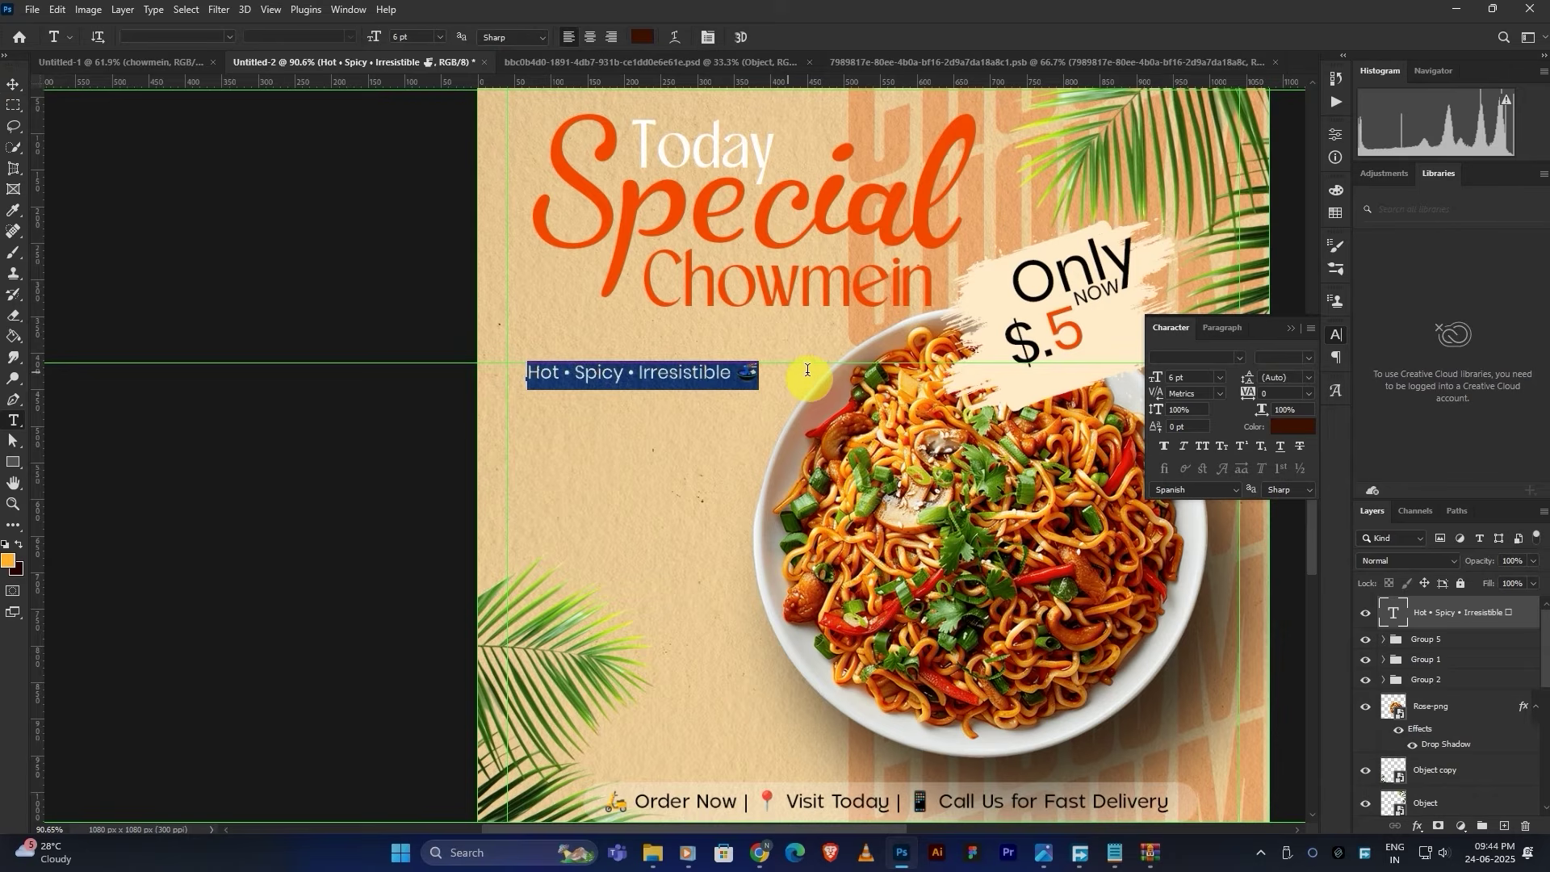
left_click(1308, 357)
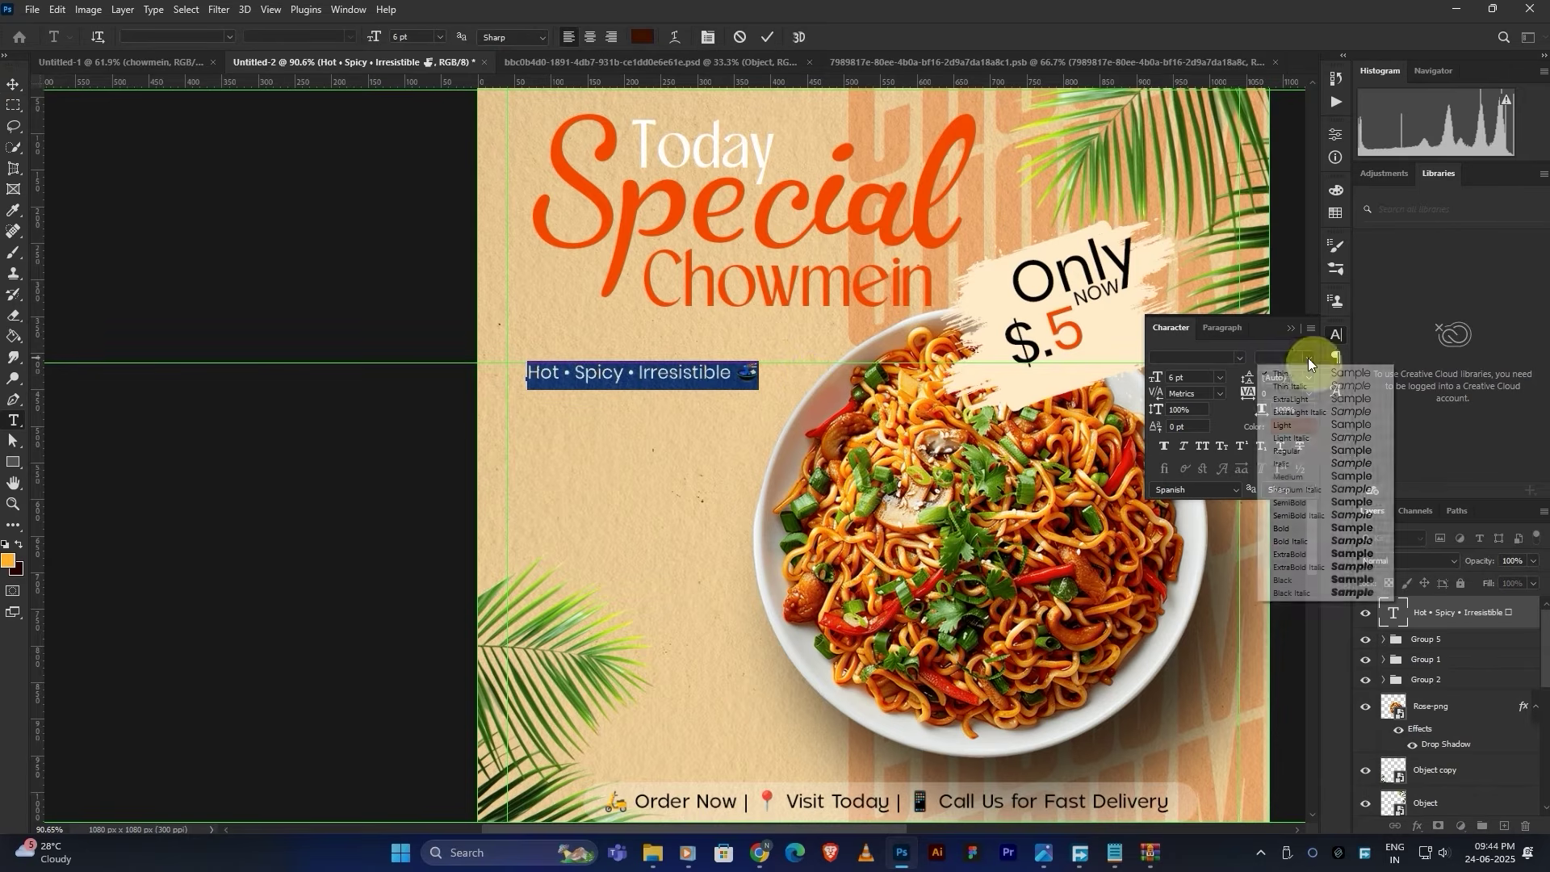
left_click(1299, 529)
left_click(765, 40)
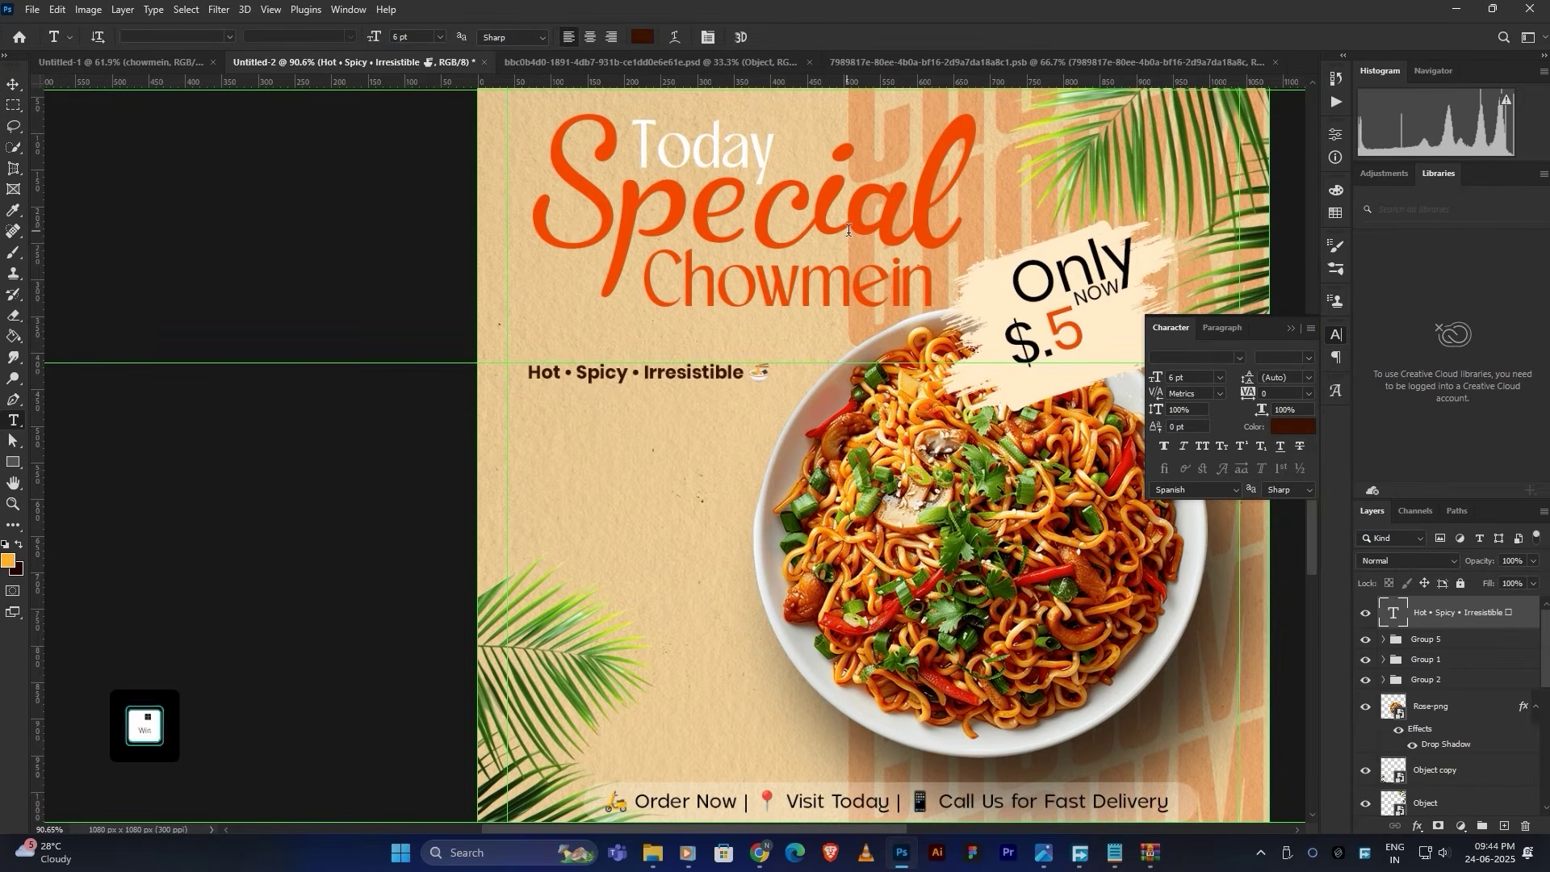
Step: Scale the tagline up to about 122% (7.34 pt) and start it at the left margin guide just under the horizontal guide
key("ctrl+t")
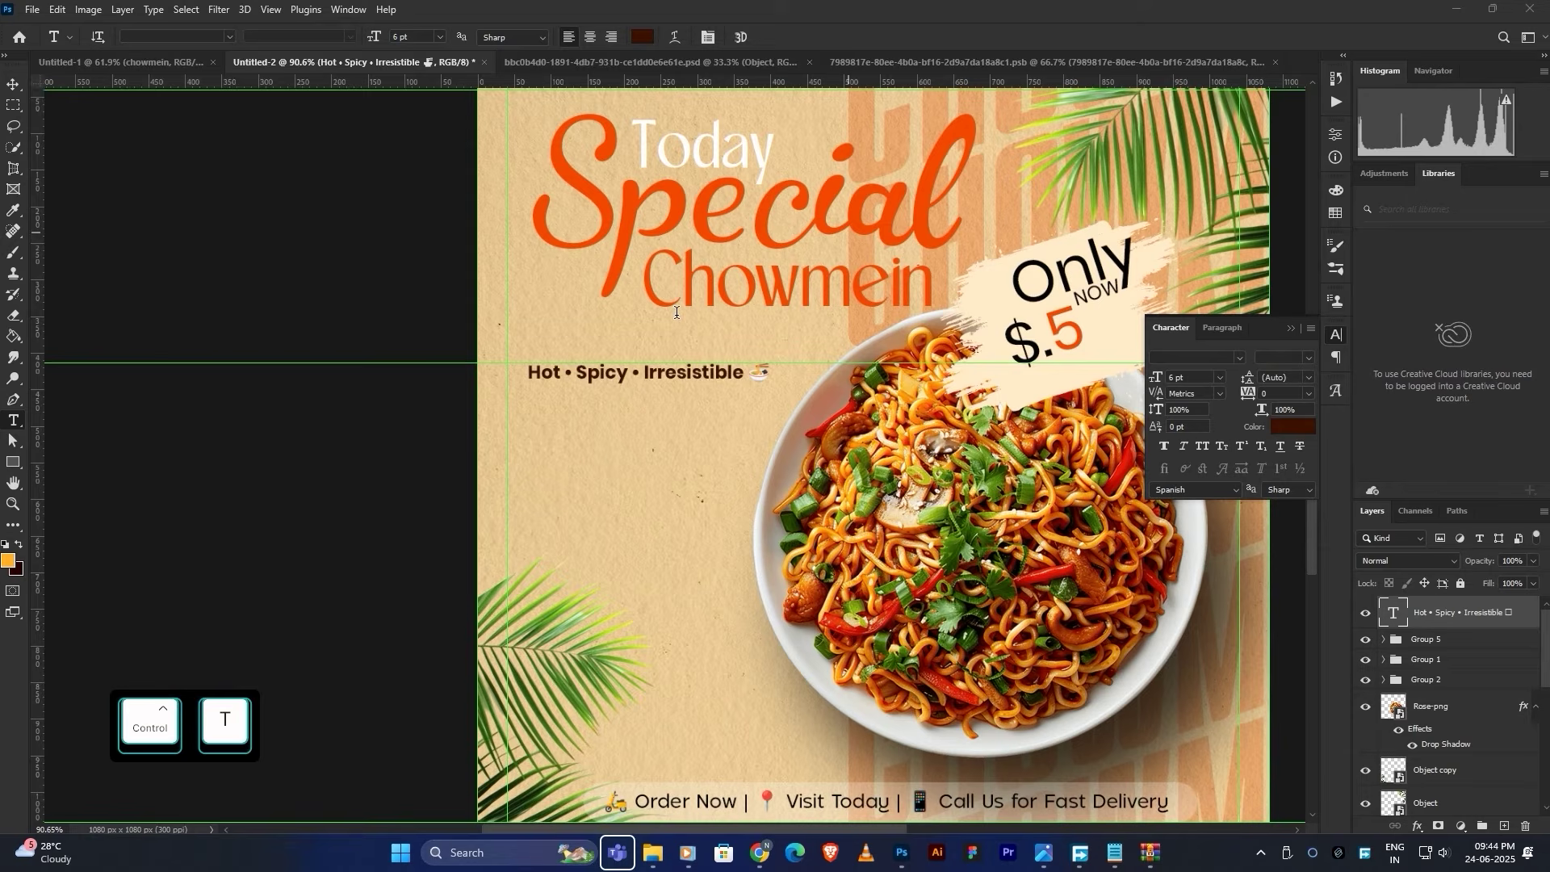
key("ctrl+t")
mouse_move(769, 360)
left_mouse_down()
mouse_move(797, 350)
mouse_move(743, 375)
left_mouse_up()
left_click(796, 37)
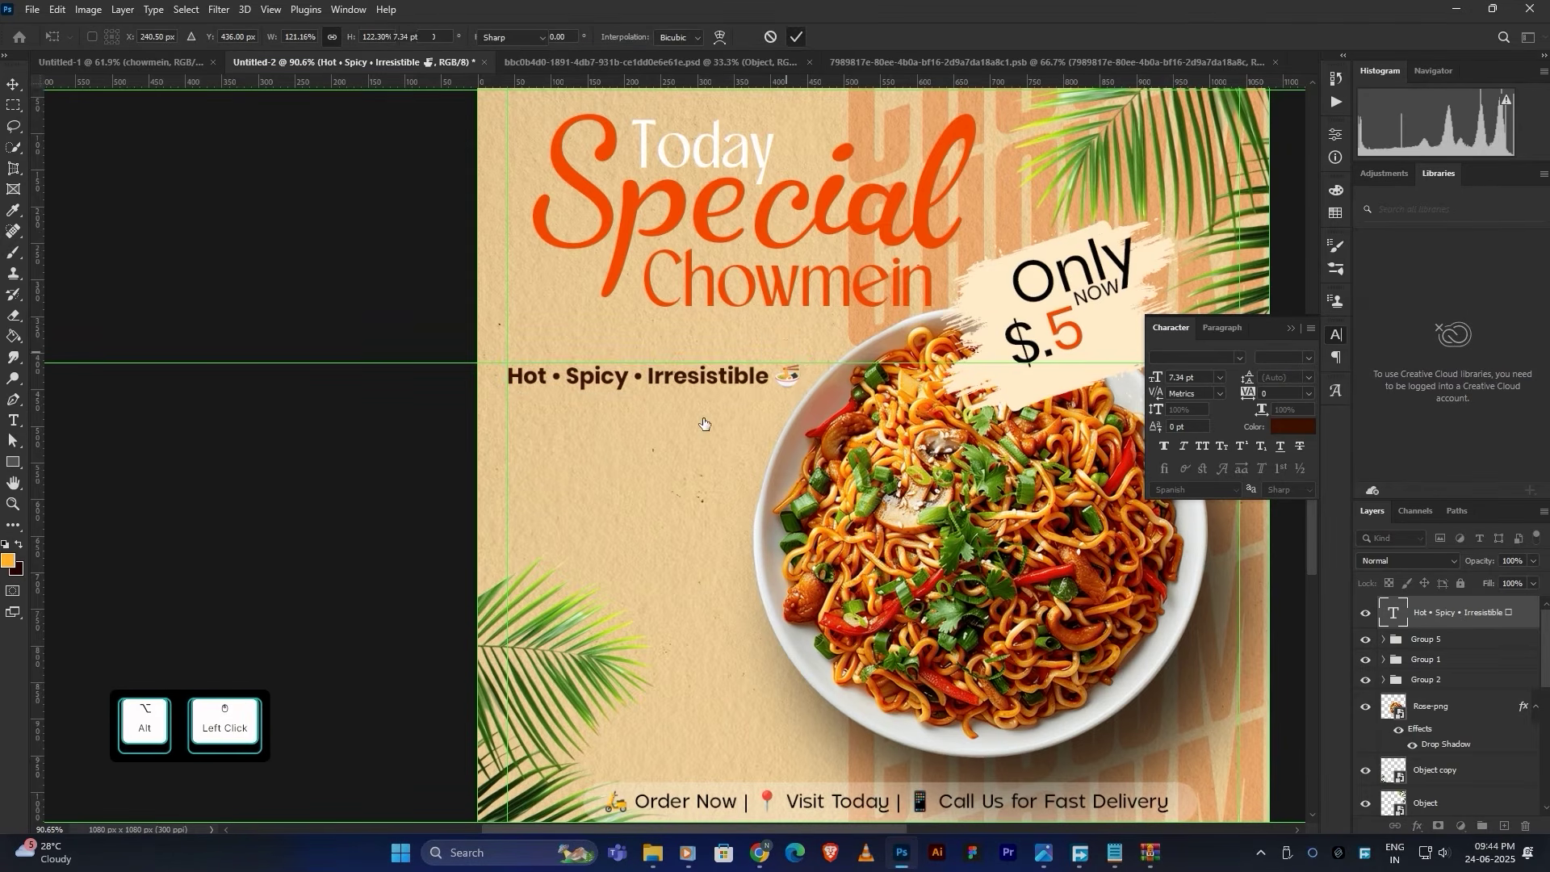
Step: Add a new text line reading Street-Style Chowmein You’ll Fall in Love With!" below the tagline
scroll(704, 423, "up", 3)
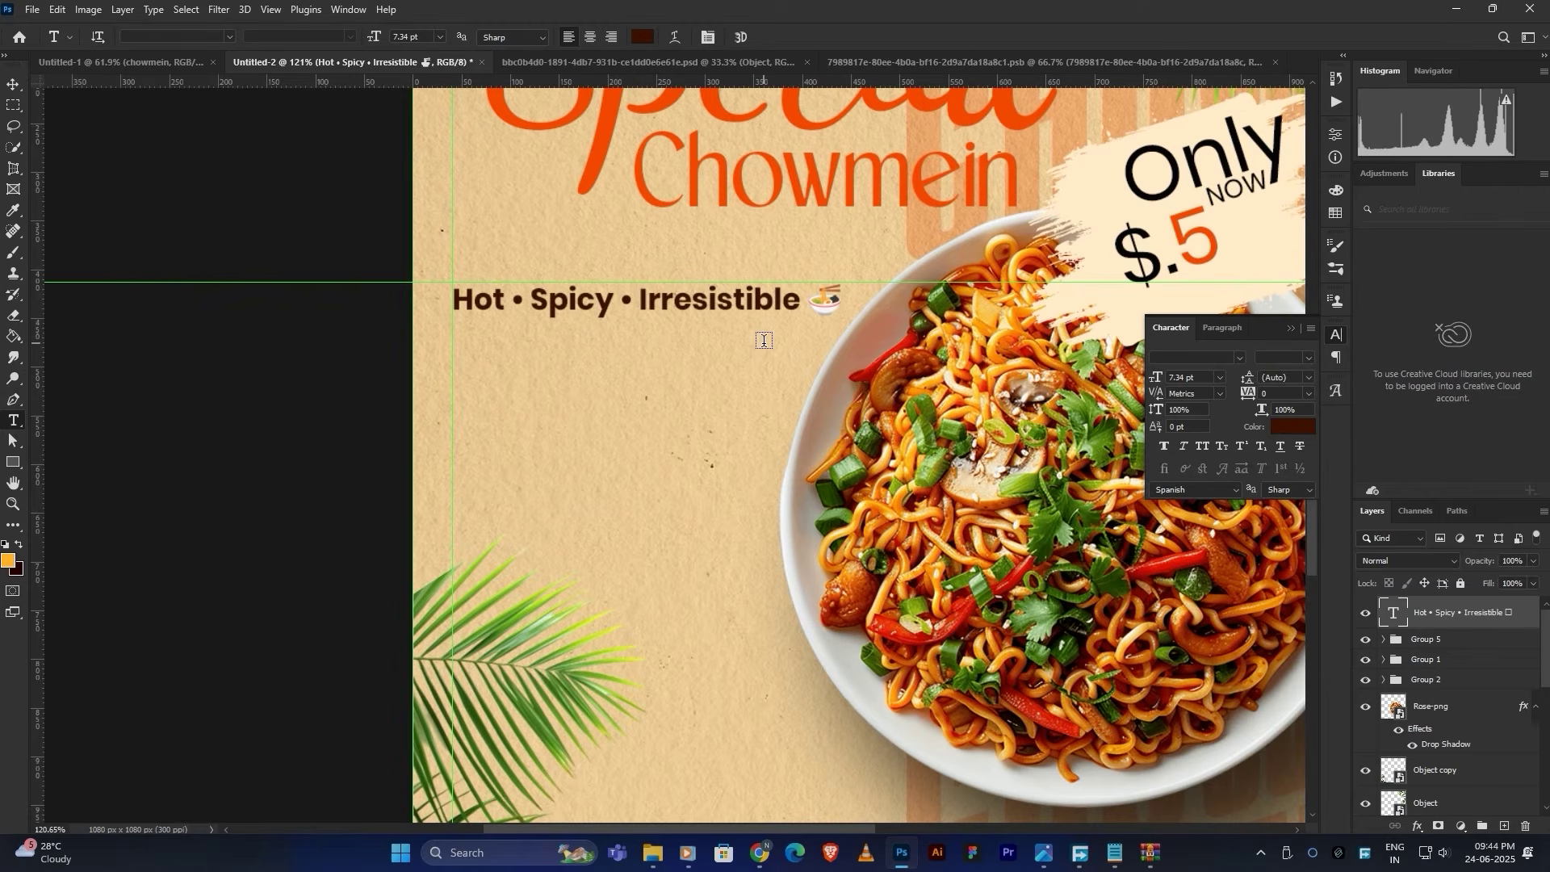
left_click(463, 353)
type("Street-Style Chowmein You’ll Fall in Love With!\"")
key("ctrl+a")
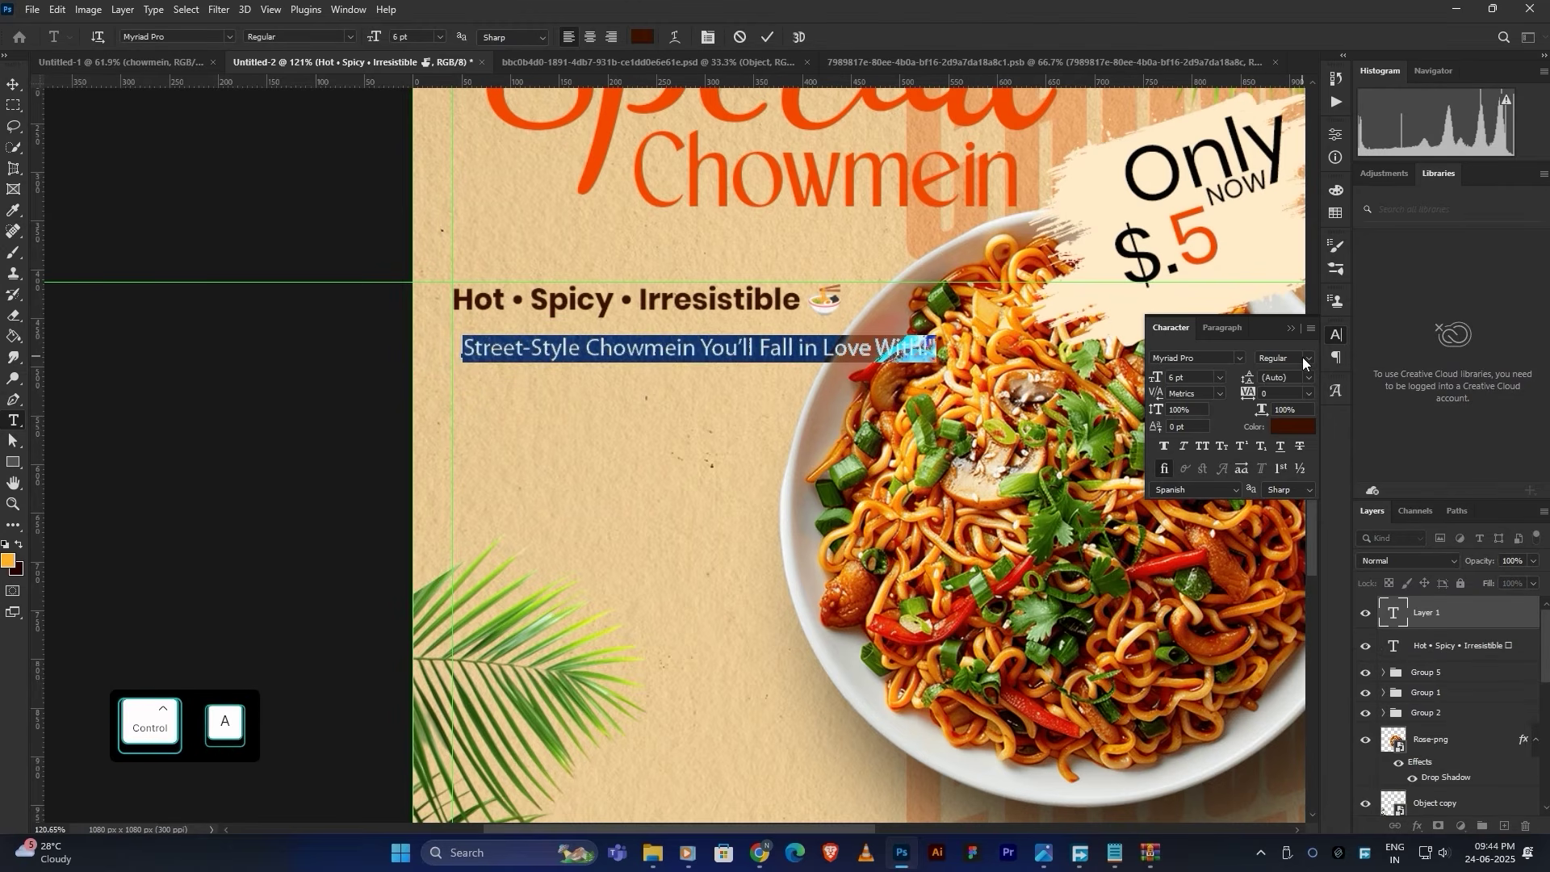
Step: Set the font of the street-style line to Poppins Light
left_click(1205, 359)
left_click(1212, 358)
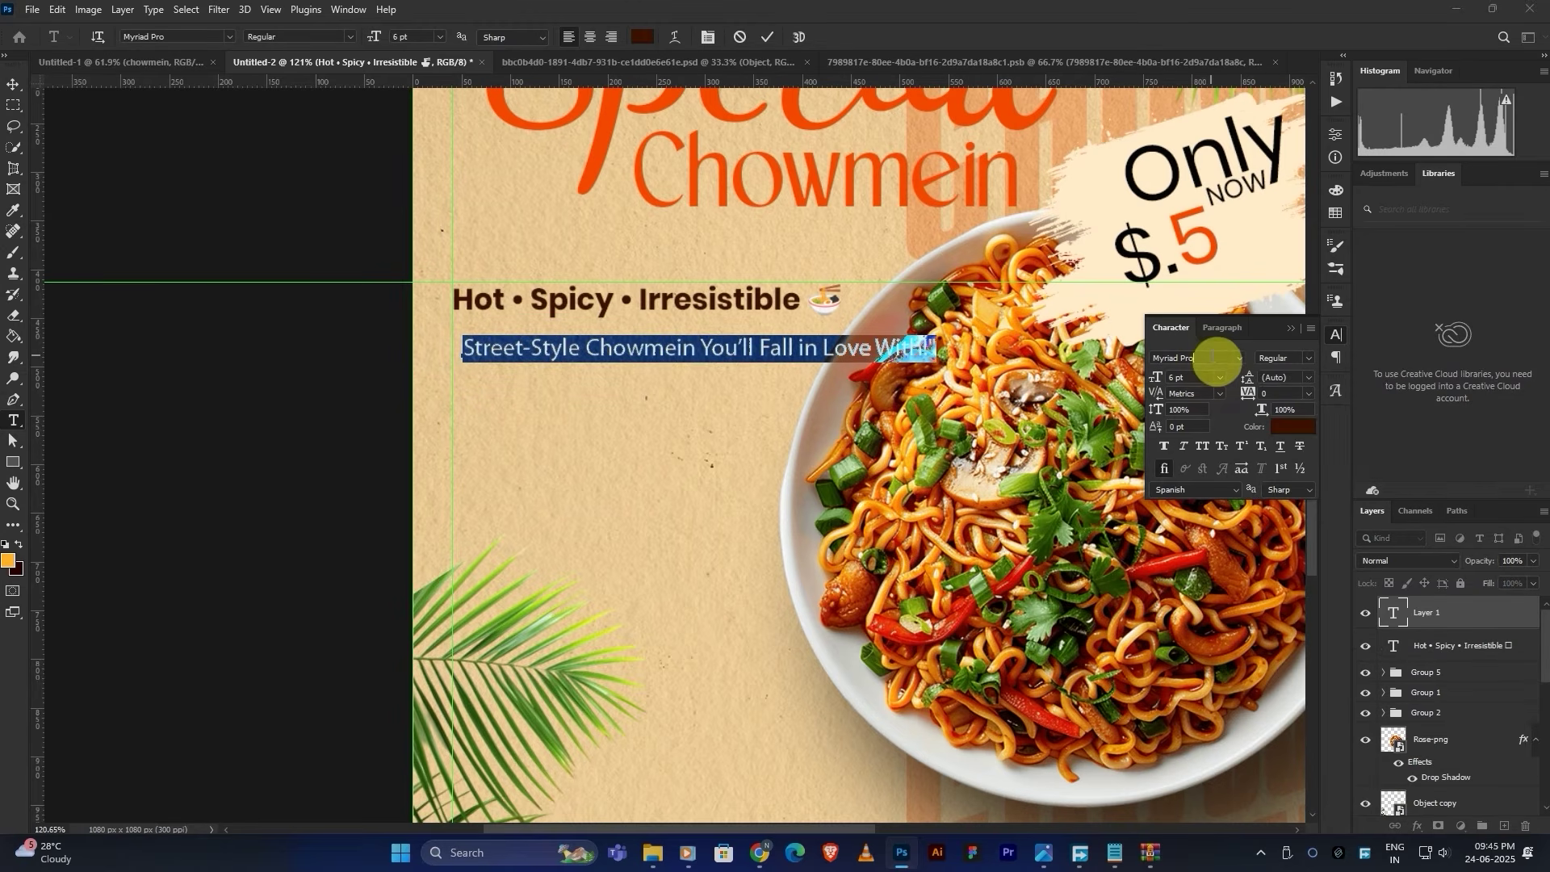
type("Poppins")
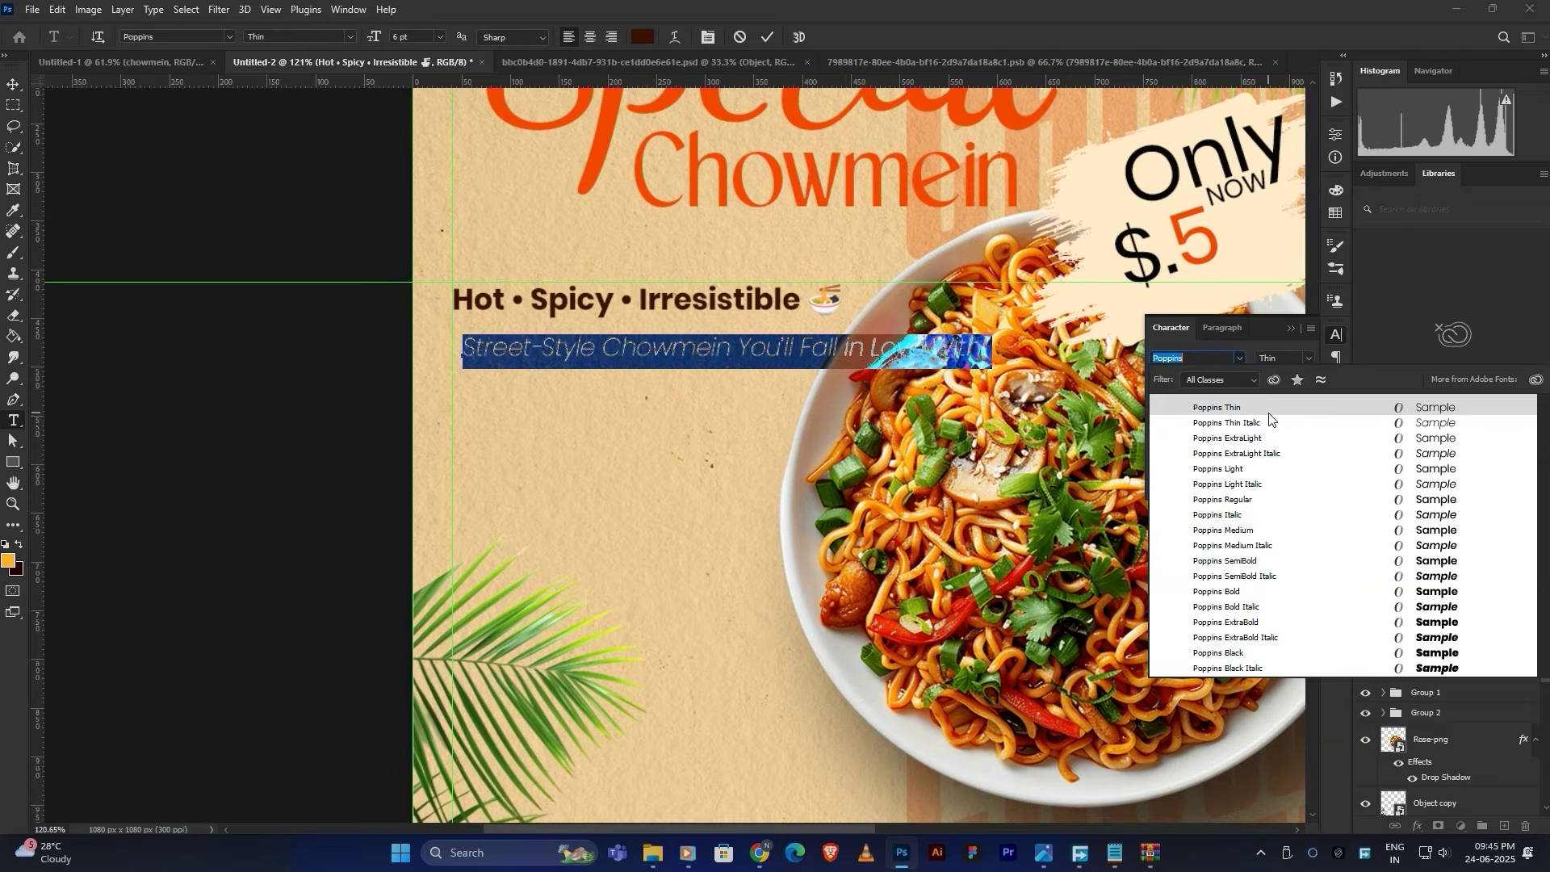
left_click(1277, 470)
left_click(766, 37)
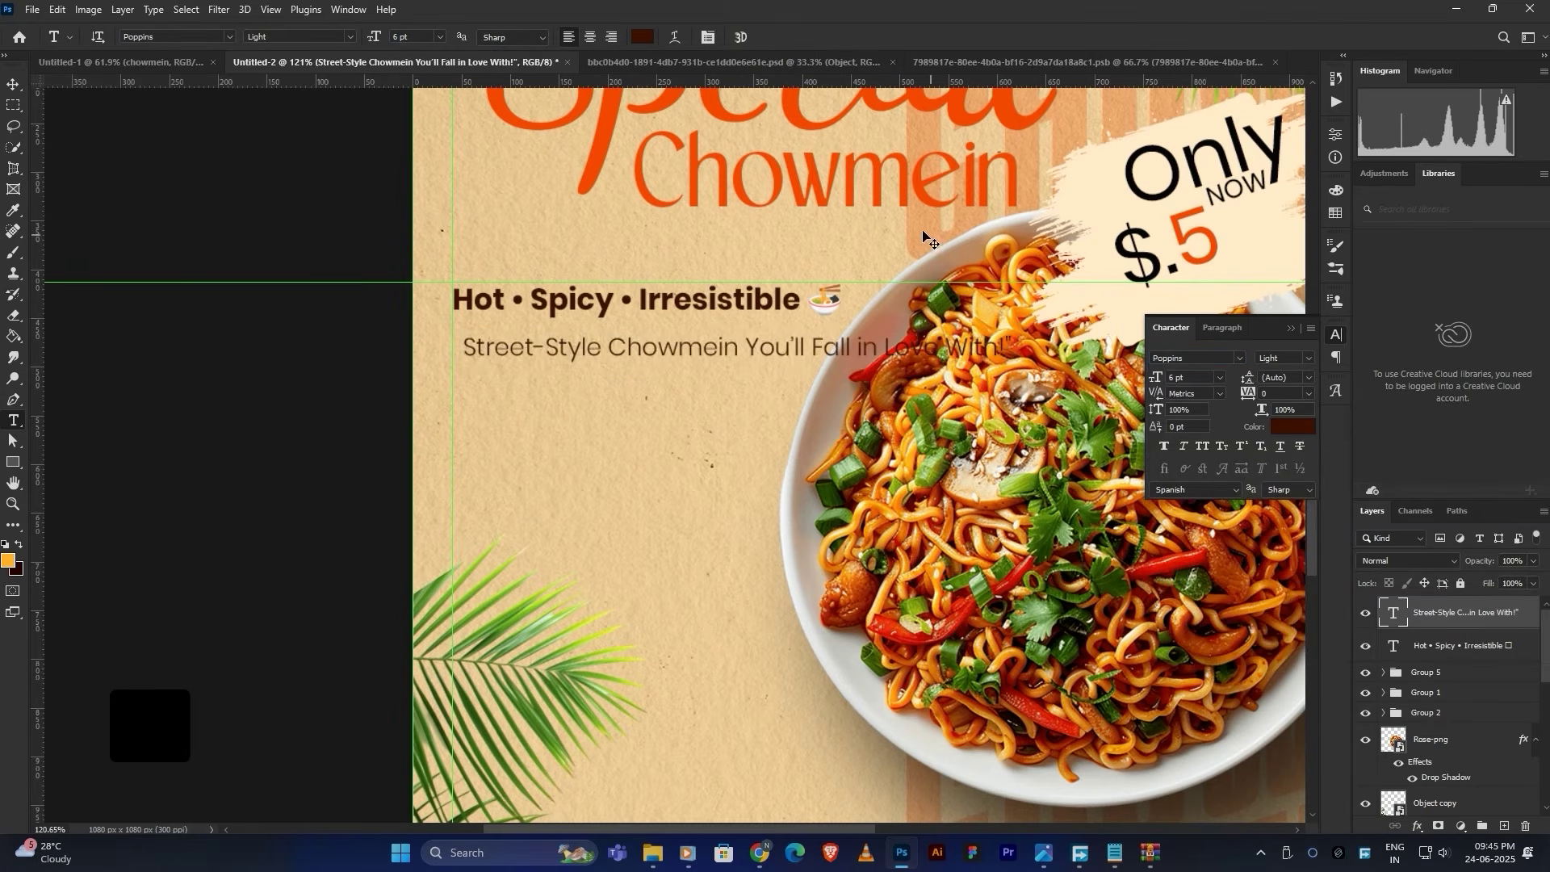
Step: Shrink the street-style line to about 60% (3.73 pt) and place it directly beneath the tagline at the left margin guide
key("ctrl+t")
left_click_drag(1013, 352, 750, 327, "alt")
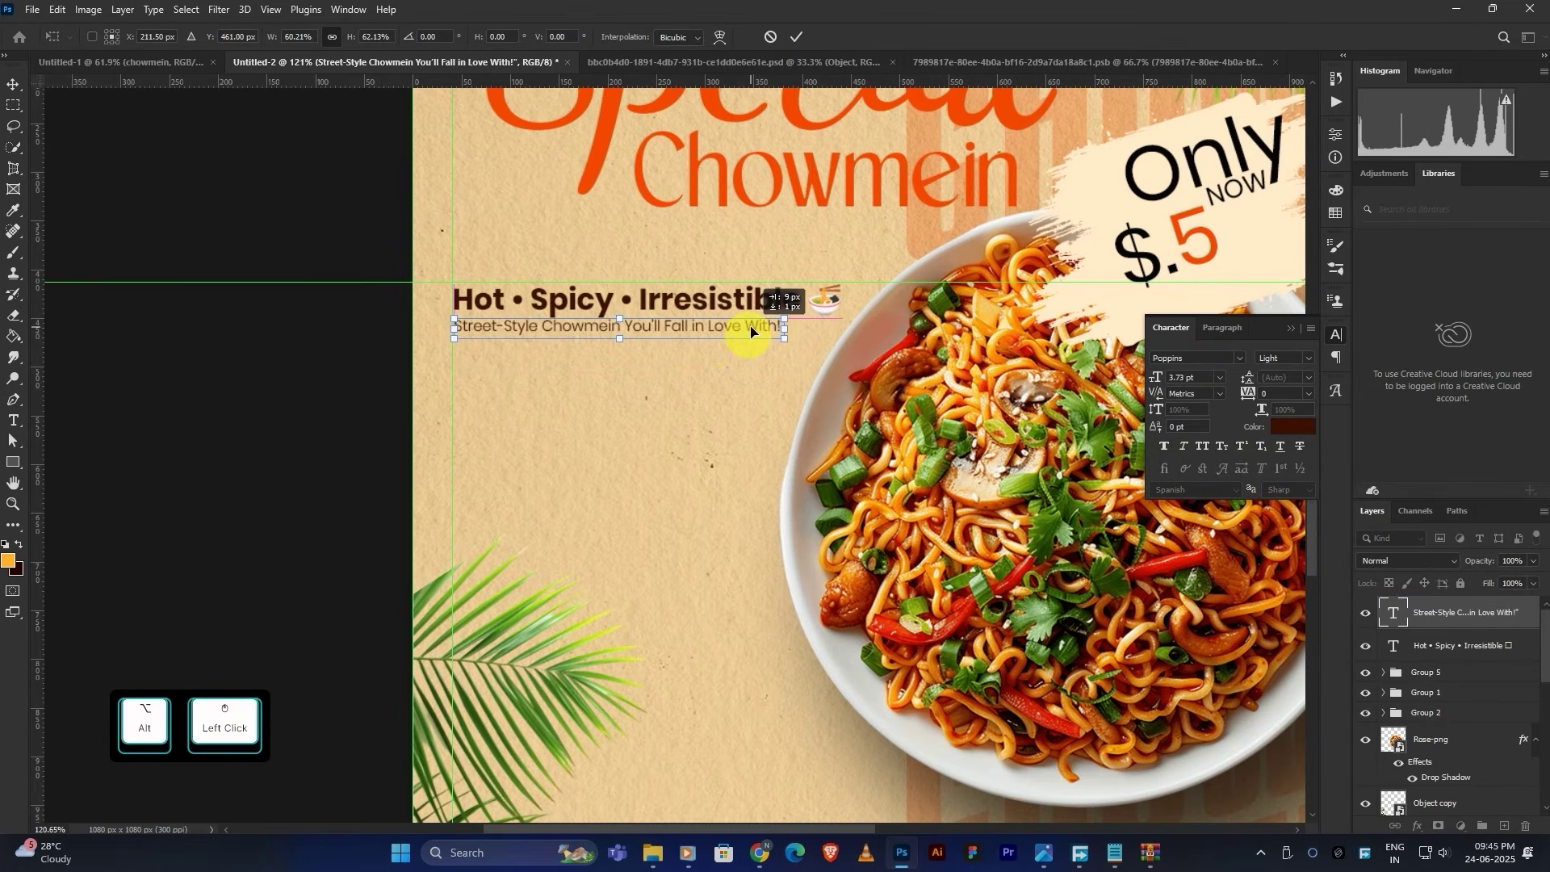
left_click(796, 38)
Step: Create a paragraph text box below the street-style line, between margin guide and plate, and paste the "Craving something bold and flavorful?" description into it
scroll(569, 307, "up", 5)
scroll(569, 307, "down", 3)
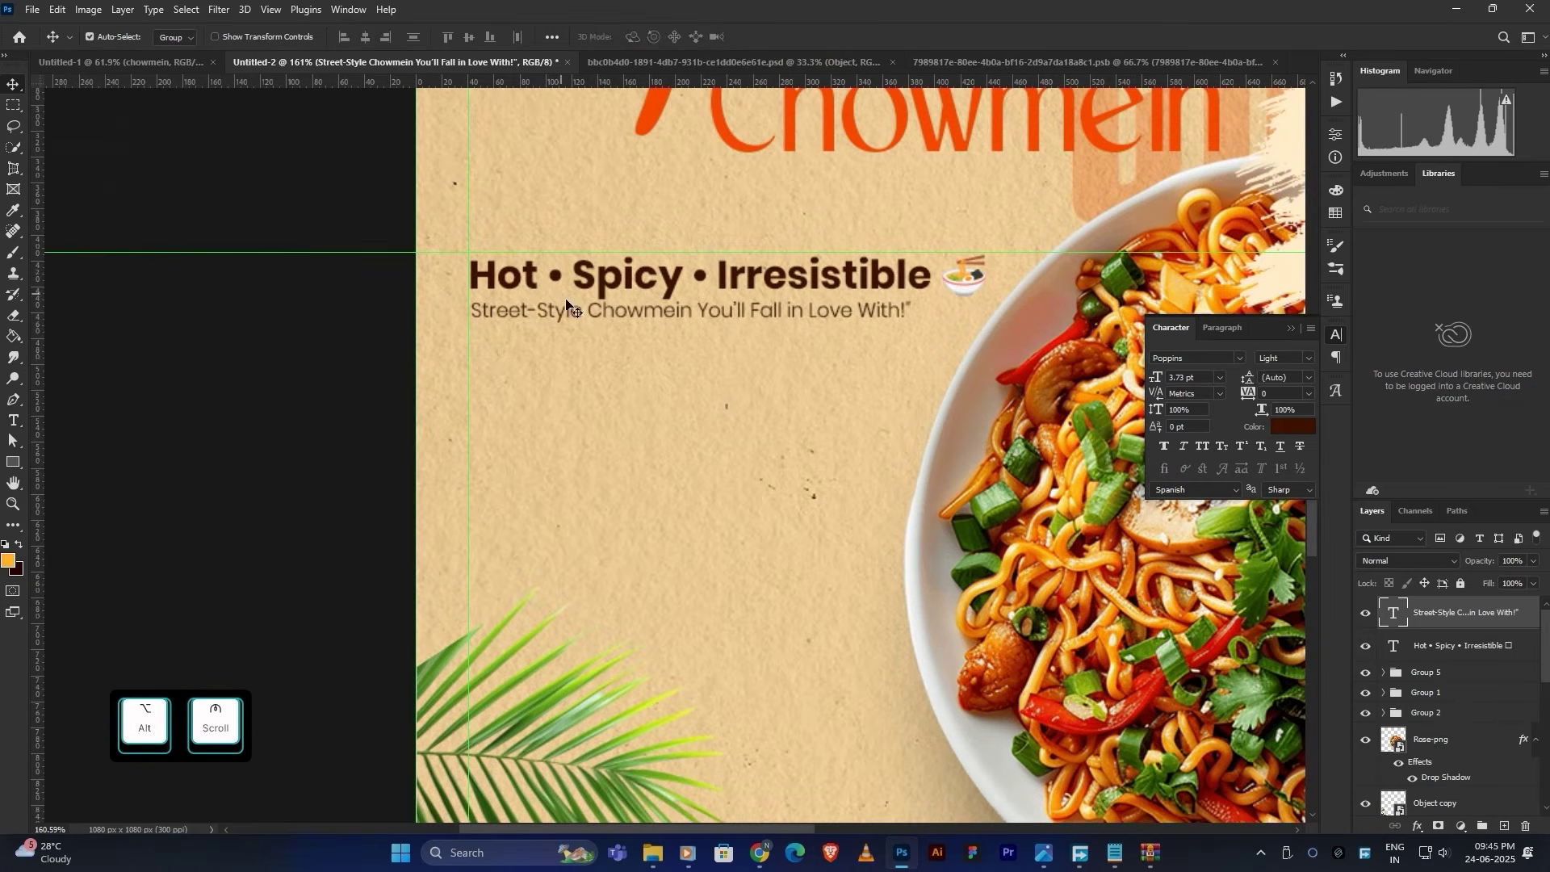
scroll(614, 317, "down", 5)
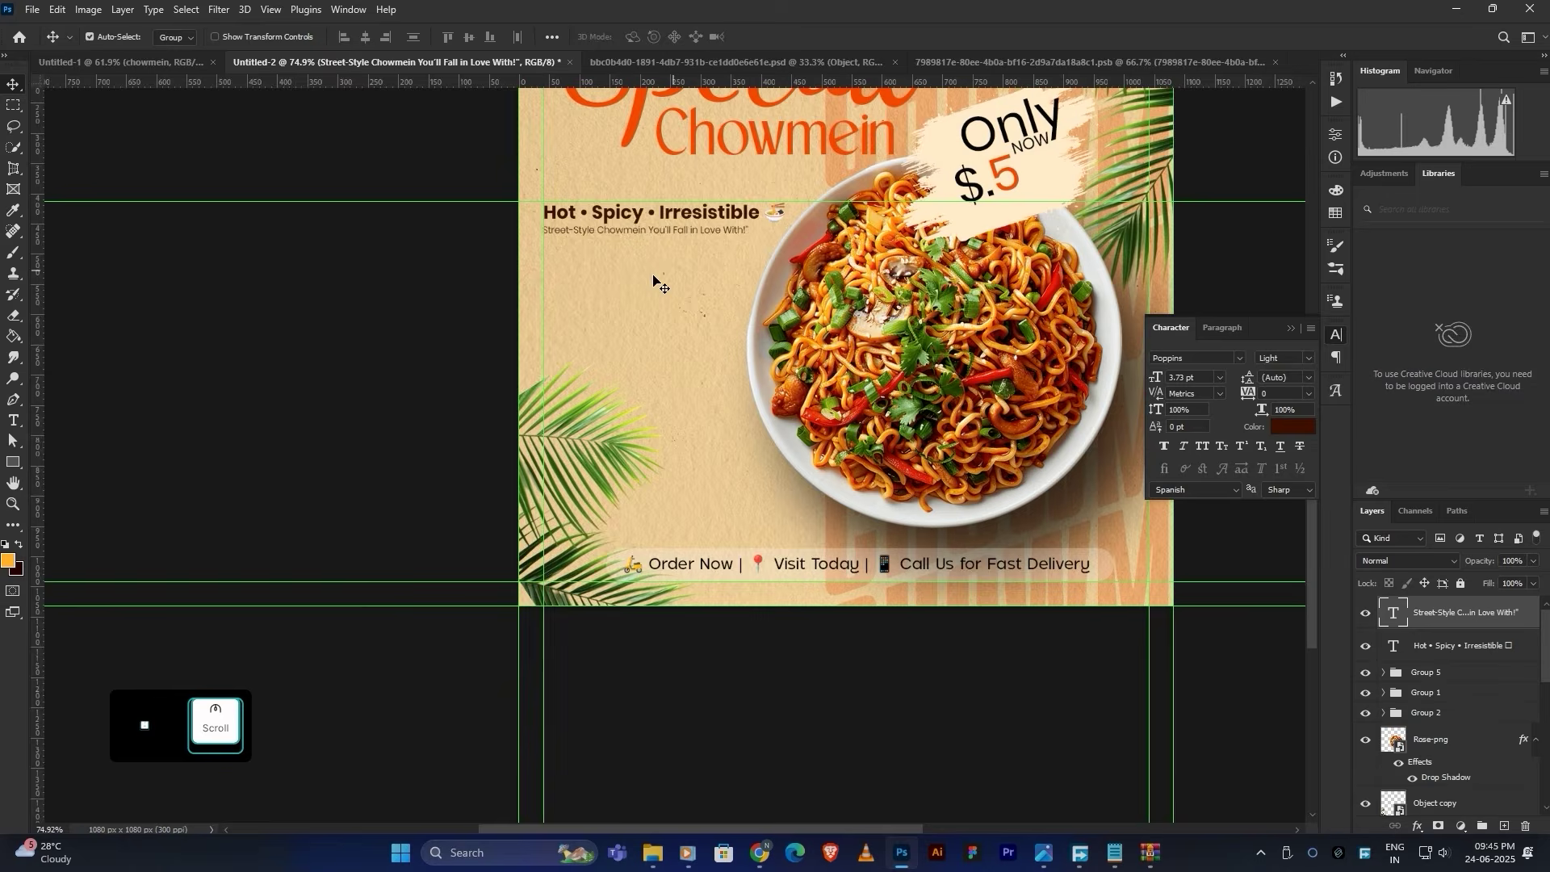
scroll(560, 274, "up", 2)
left_click(13, 421)
left_click_drag(542, 265, 806, 481)
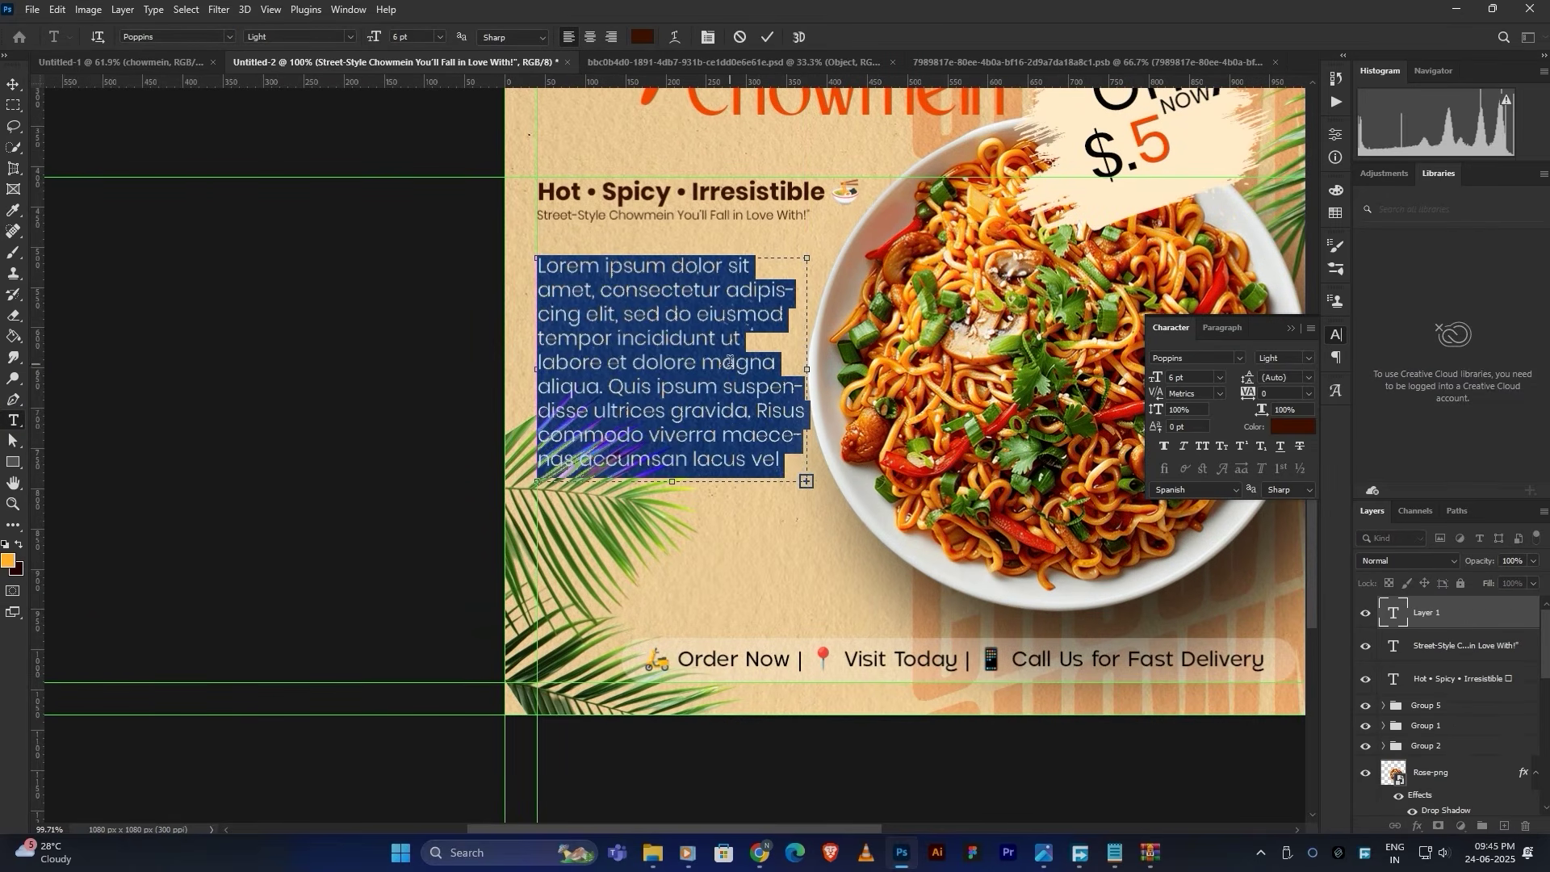
key("ctrl+v")
Step: Format the whole description paragraph as Poppins Regular at 3 pt
key("ctrl+a")
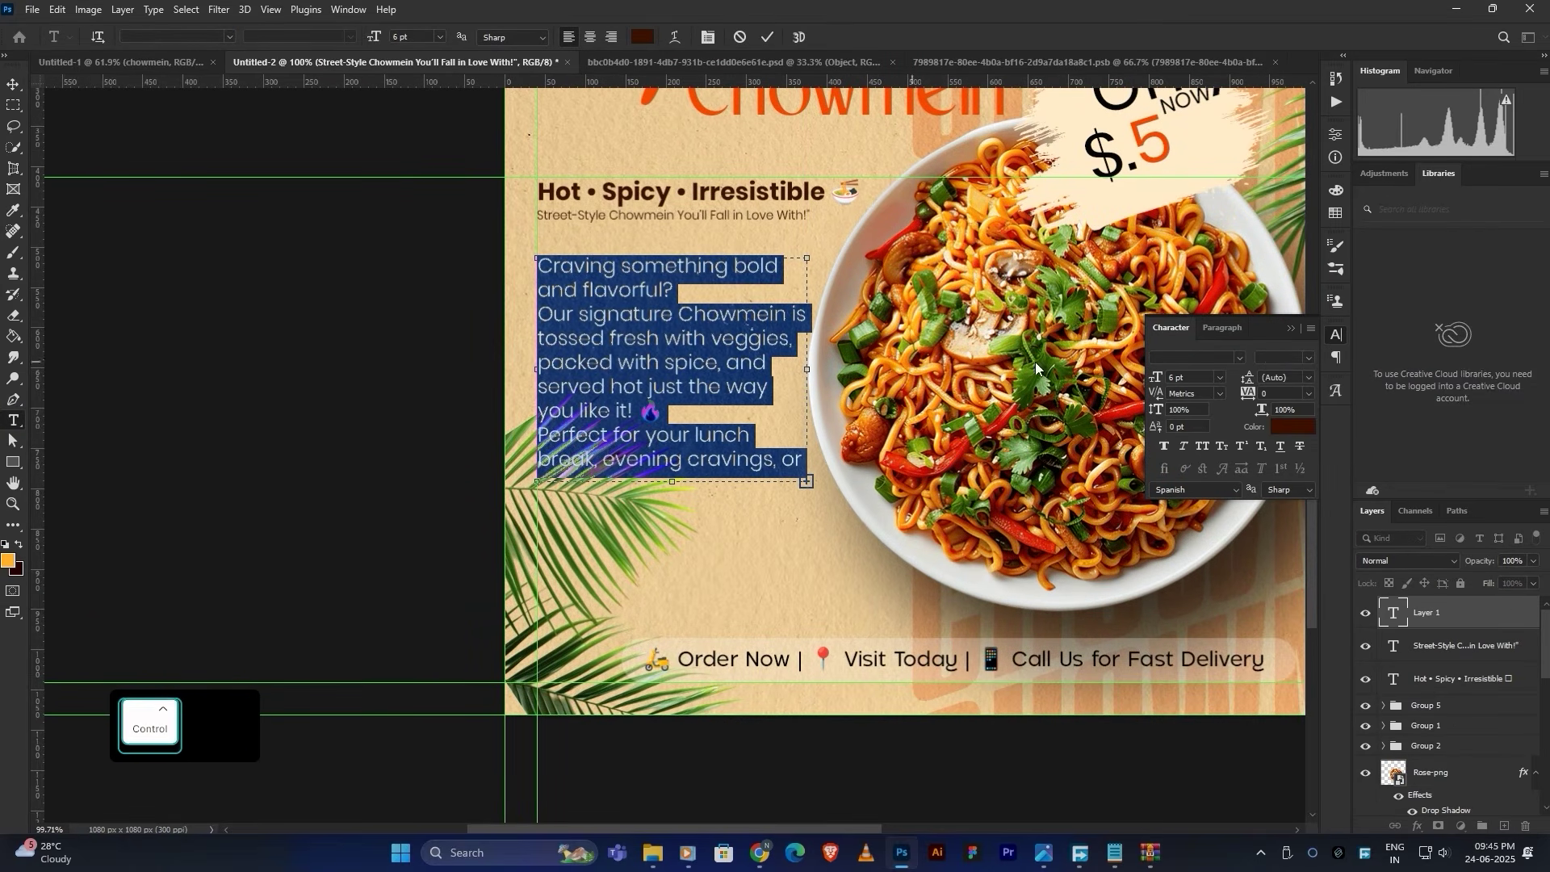
left_click(1216, 355)
left_click(1295, 450)
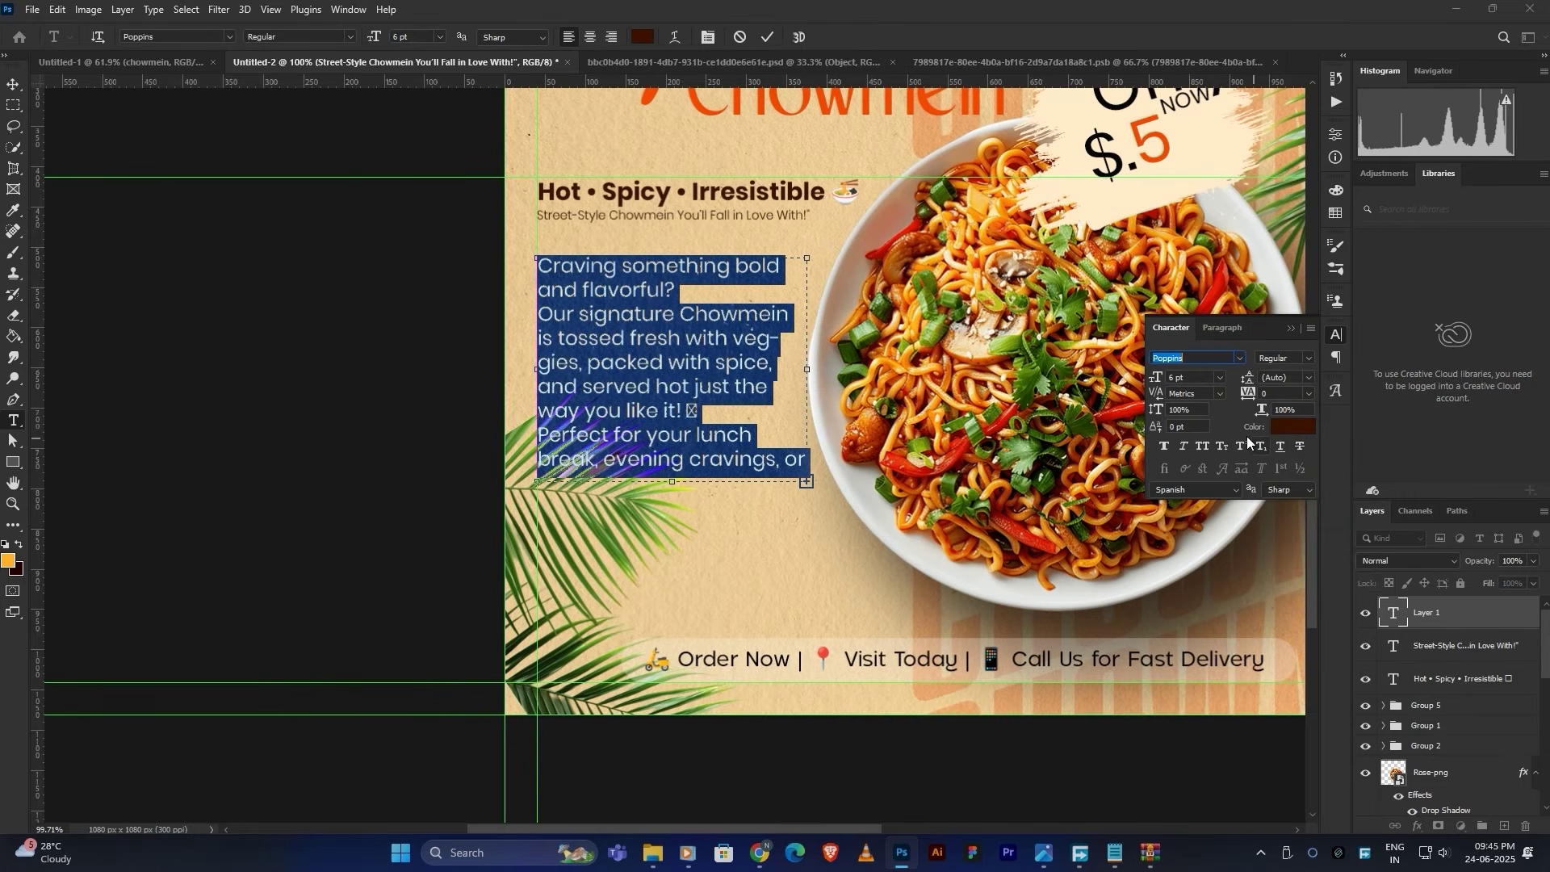
left_click(1198, 377)
scroll(1198, 378, "down", 2)
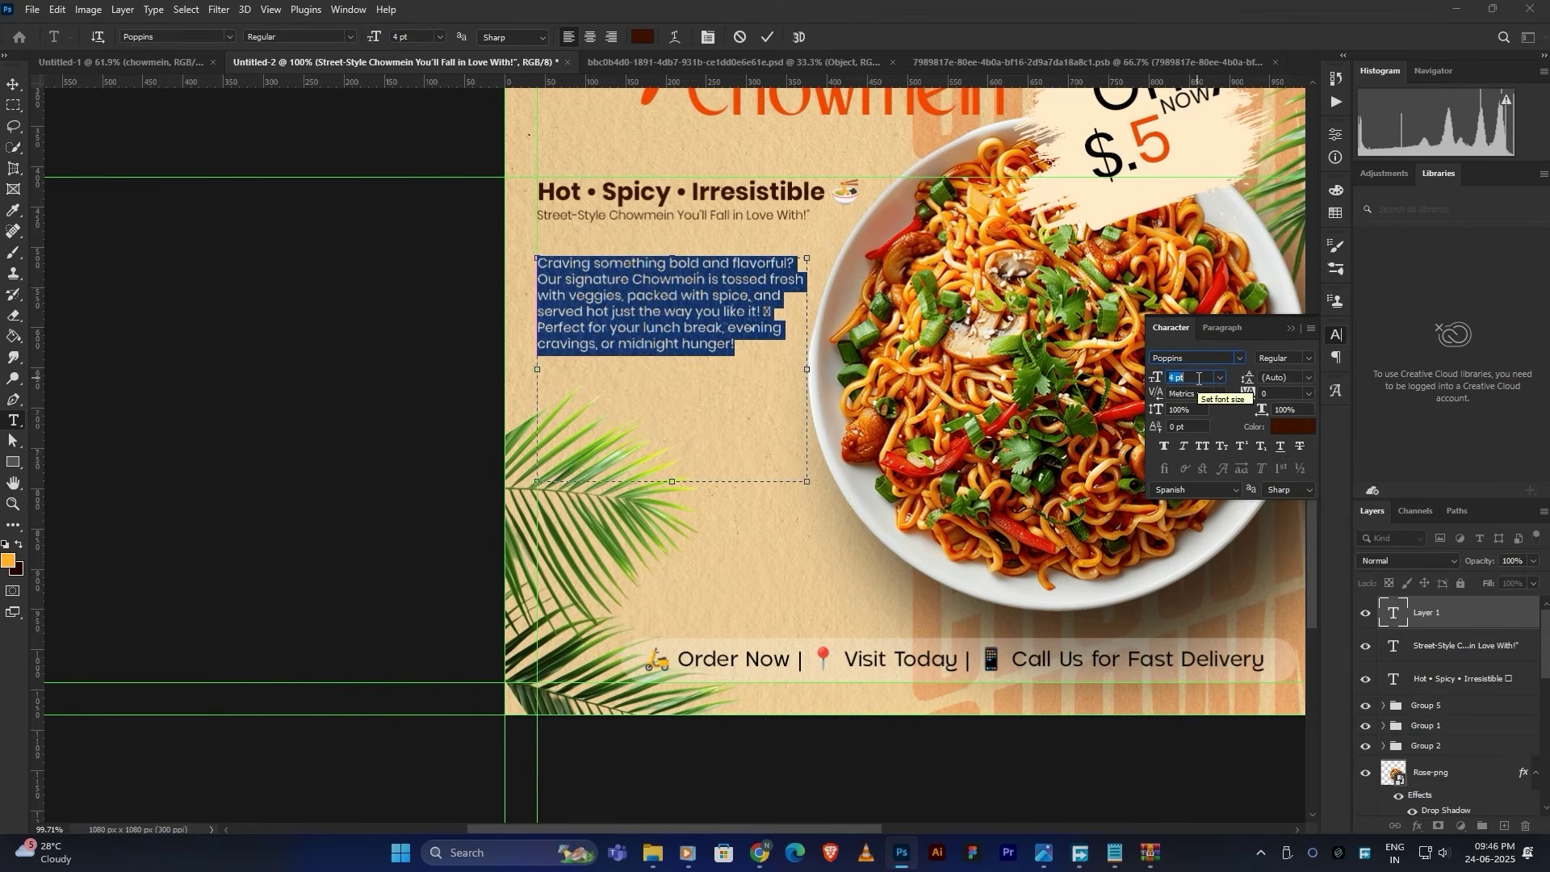
scroll(1197, 377, "down", 1)
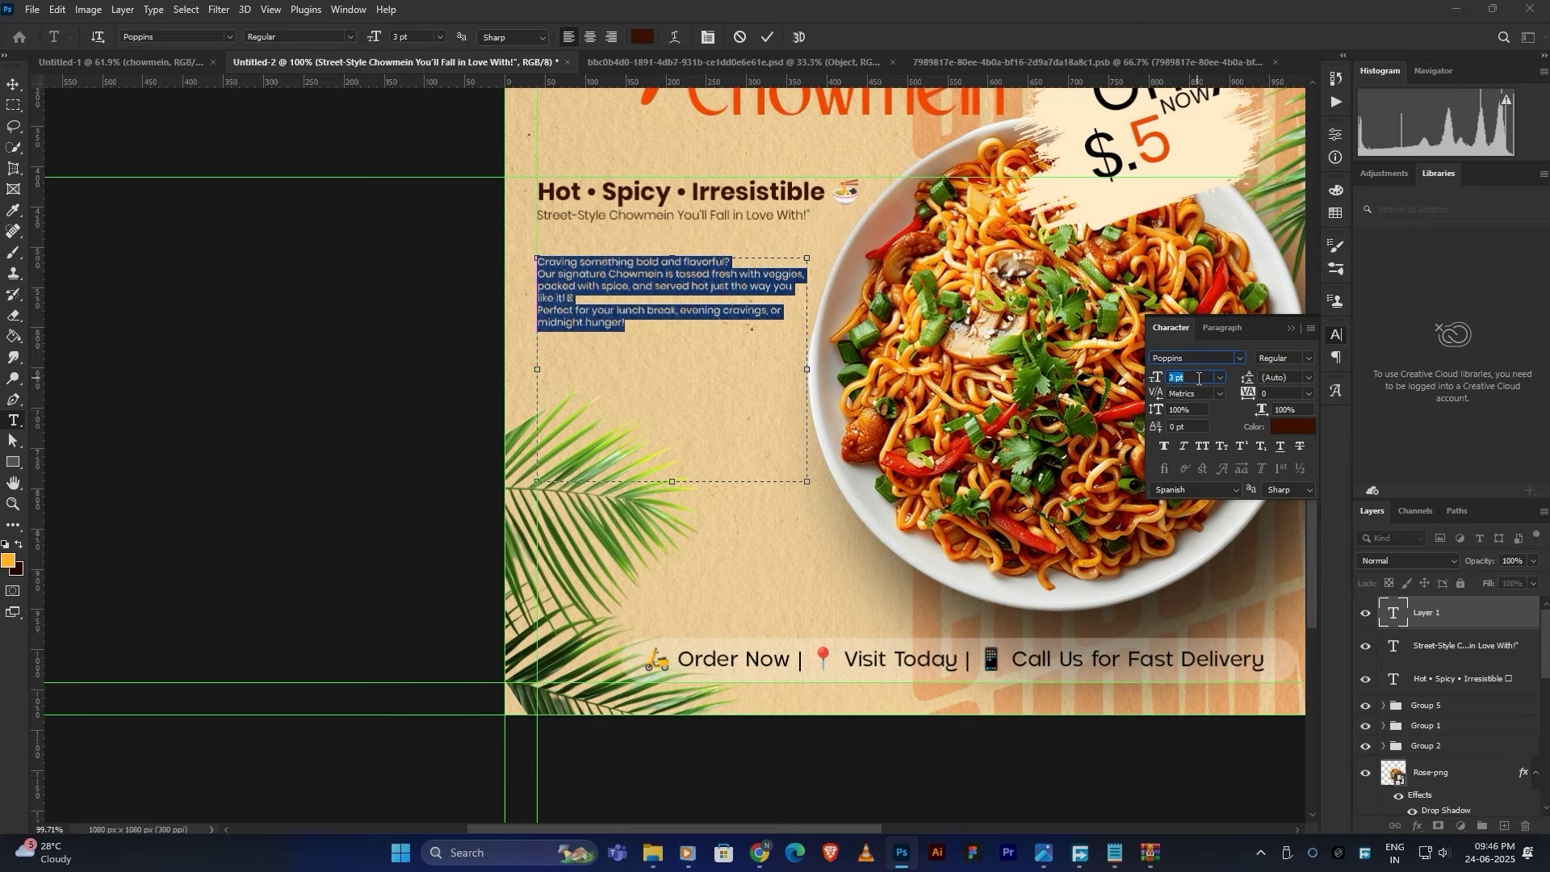
Step: Shorten the description's text box to fit its lines and widen it slightly toward the plate
left_click_drag(663, 484, 682, 358)
left_click_drag(808, 295, 831, 295)
left_click(766, 37)
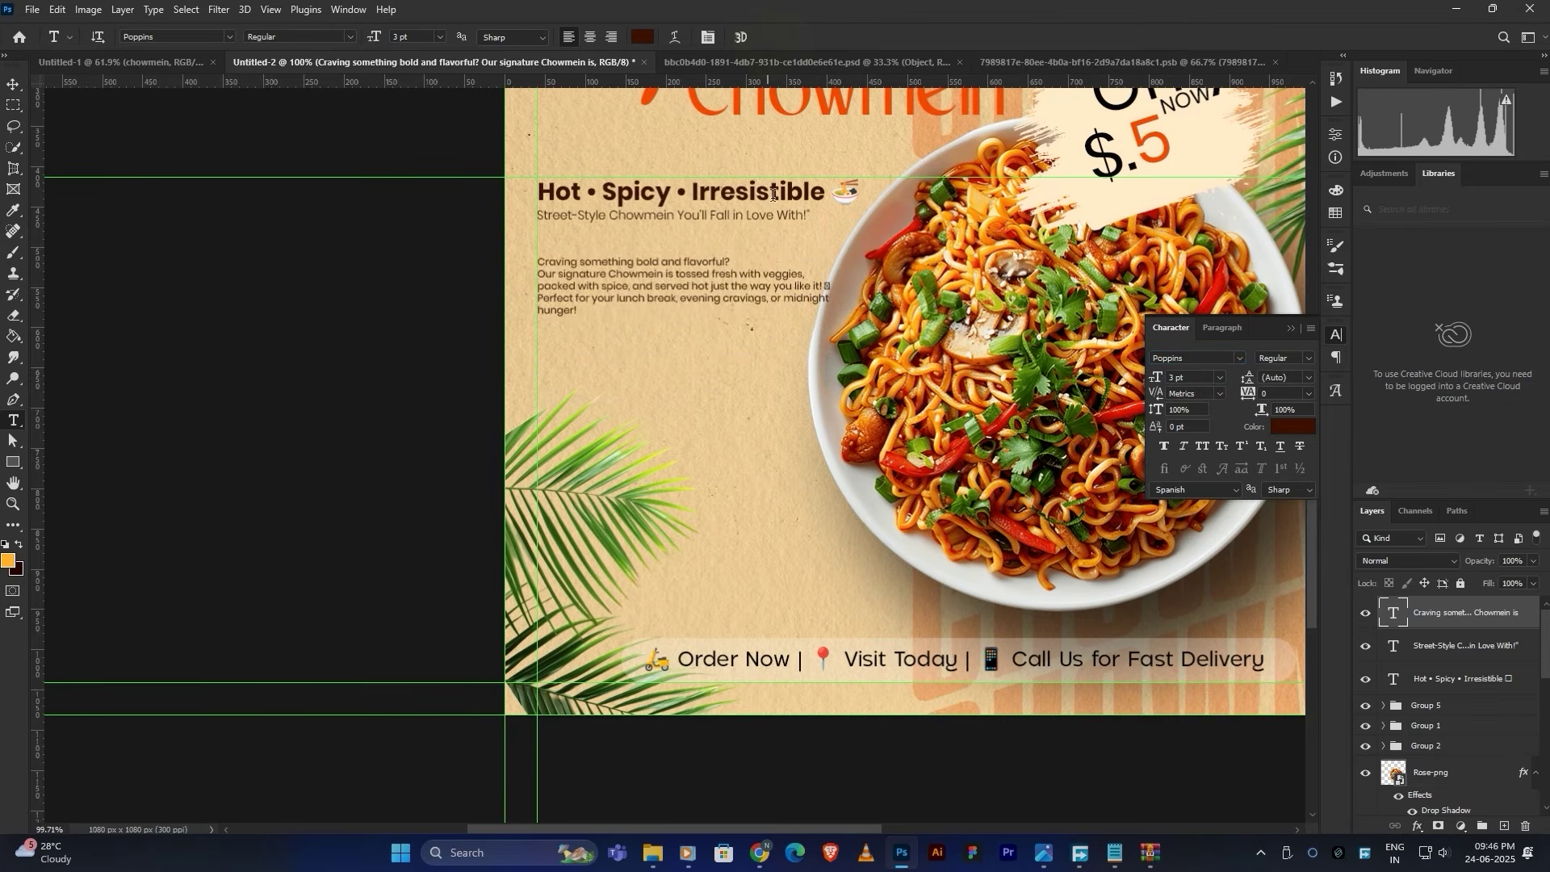
Step: Move the description slightly up toward the street-style line and lower its layer opacity to 68%
left_click(13, 84)
left_click_drag(682, 283, 680, 269)
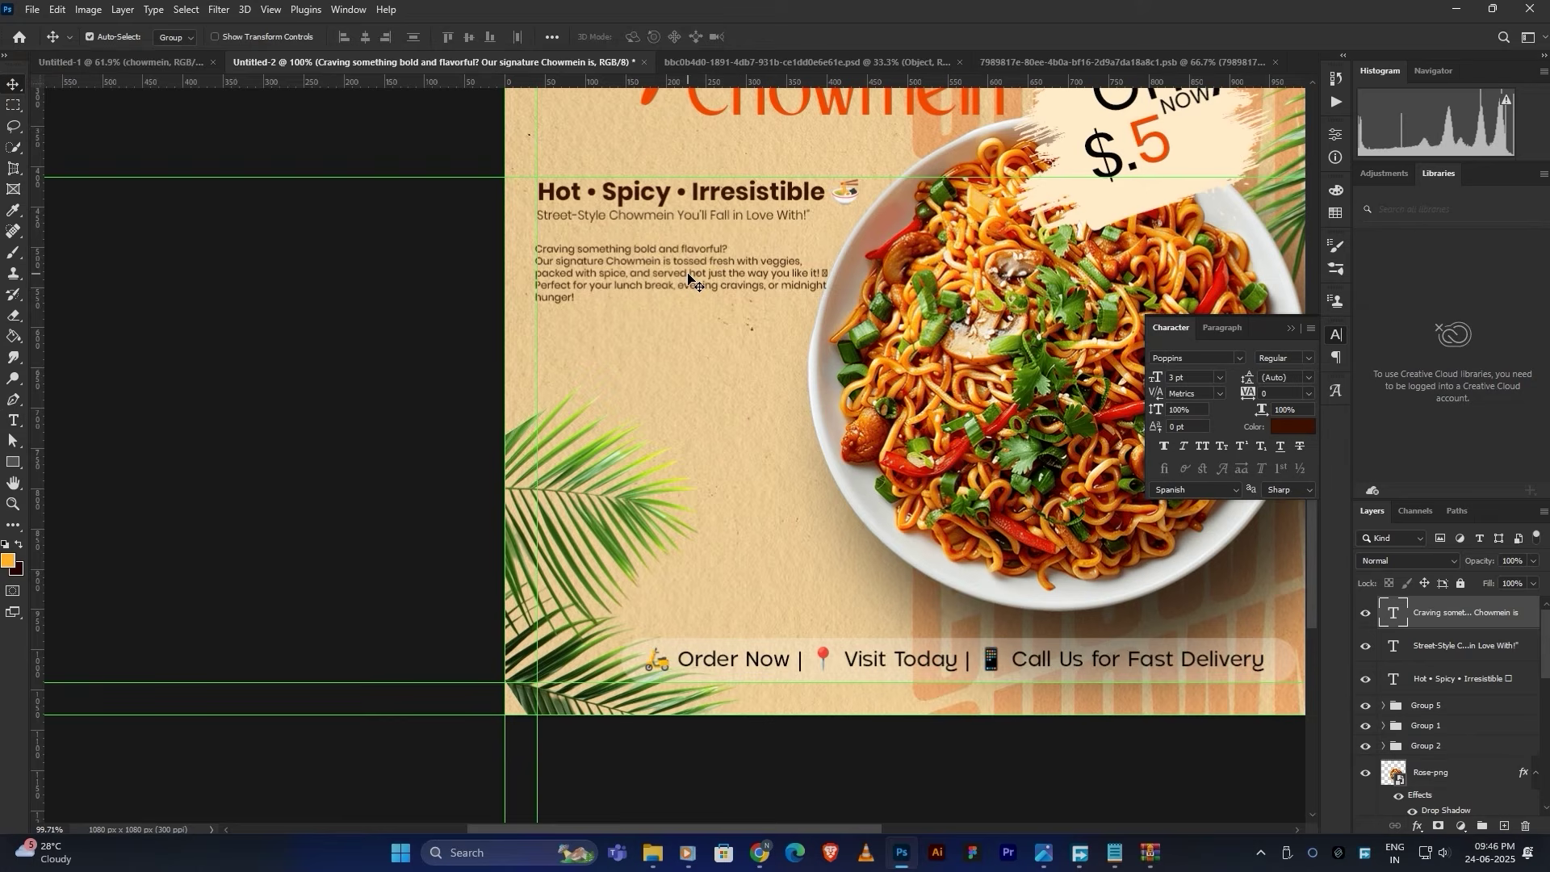
left_click_drag(1471, 566, 1485, 566)
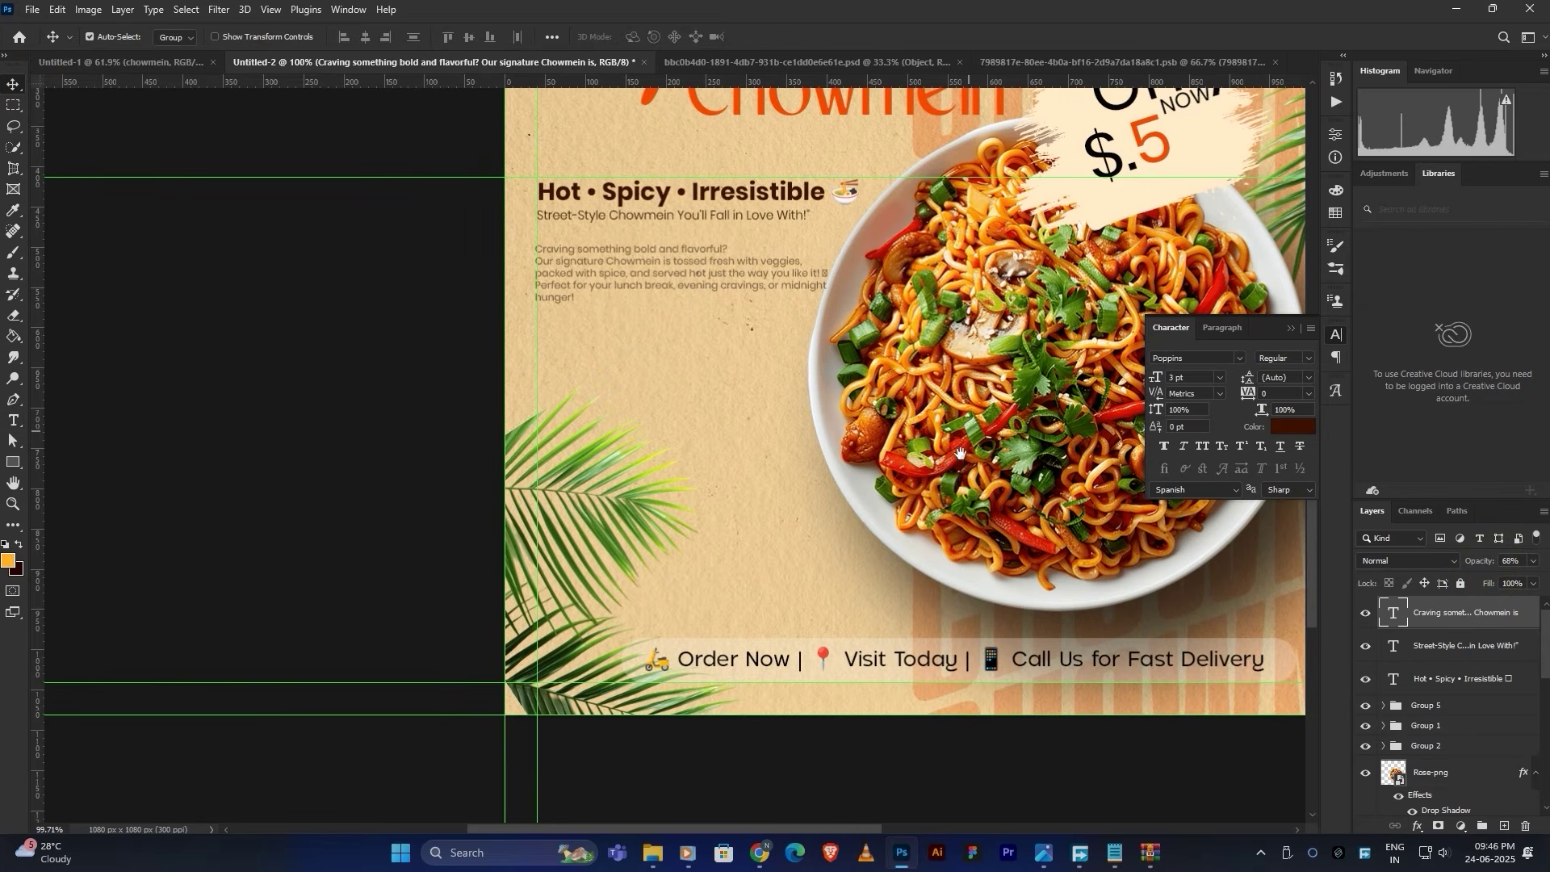
Step: Group the tagline, street-style line and description layers and name the group "text"
left_click_drag(959, 454, 730, 545)
left_click_drag(450, 414, 647, 398)
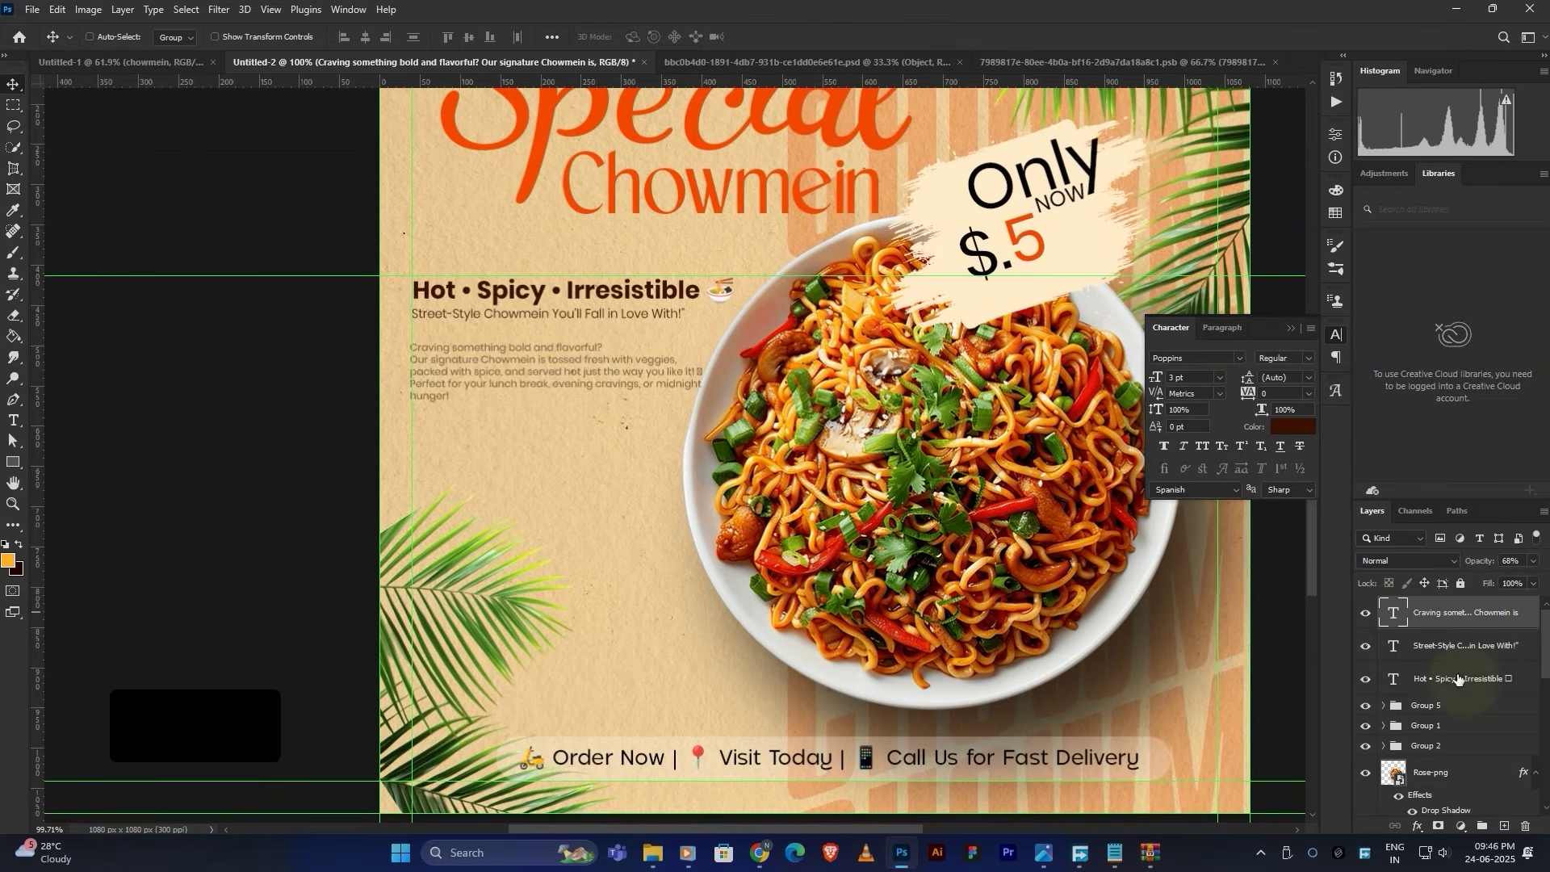
left_click(1456, 678, "ctrl")
left_click(1465, 646, "ctrl")
key("ctrl+g")
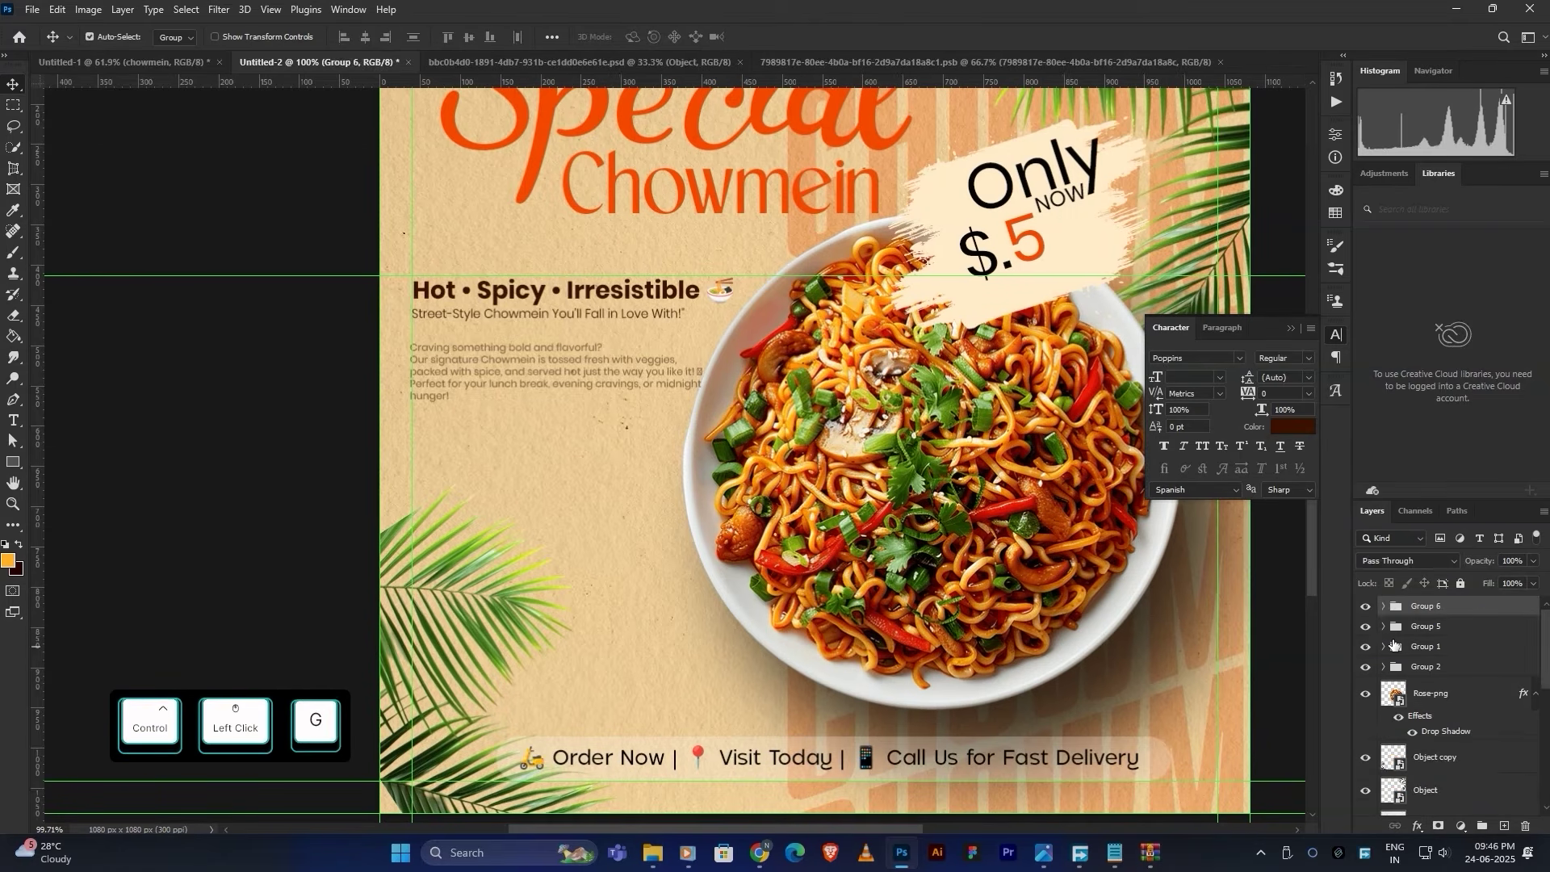
type("t")
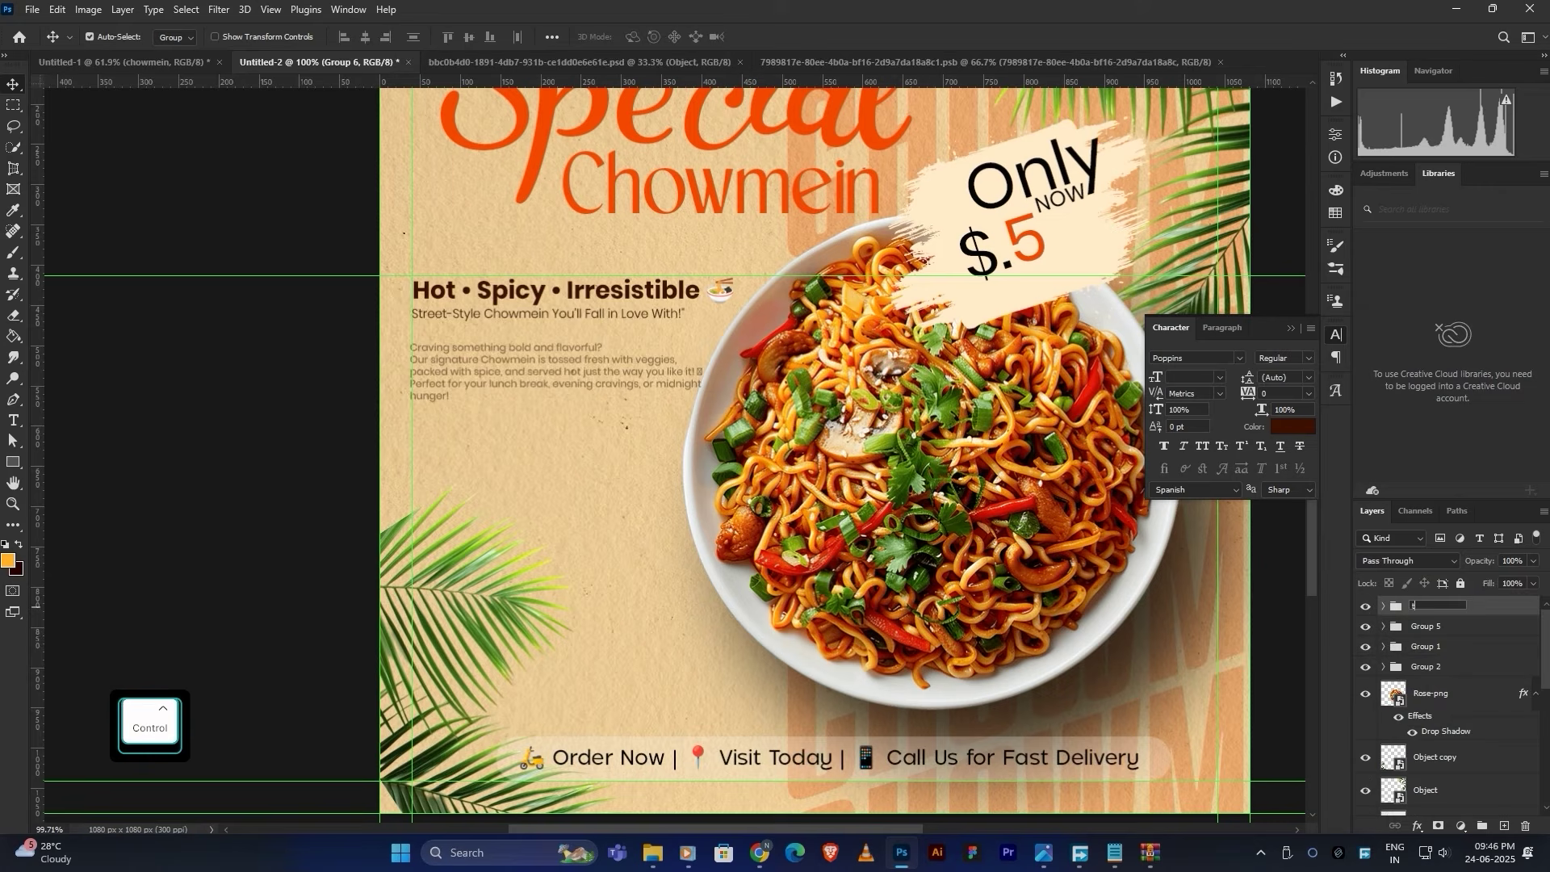
type("ext")
key("Return")
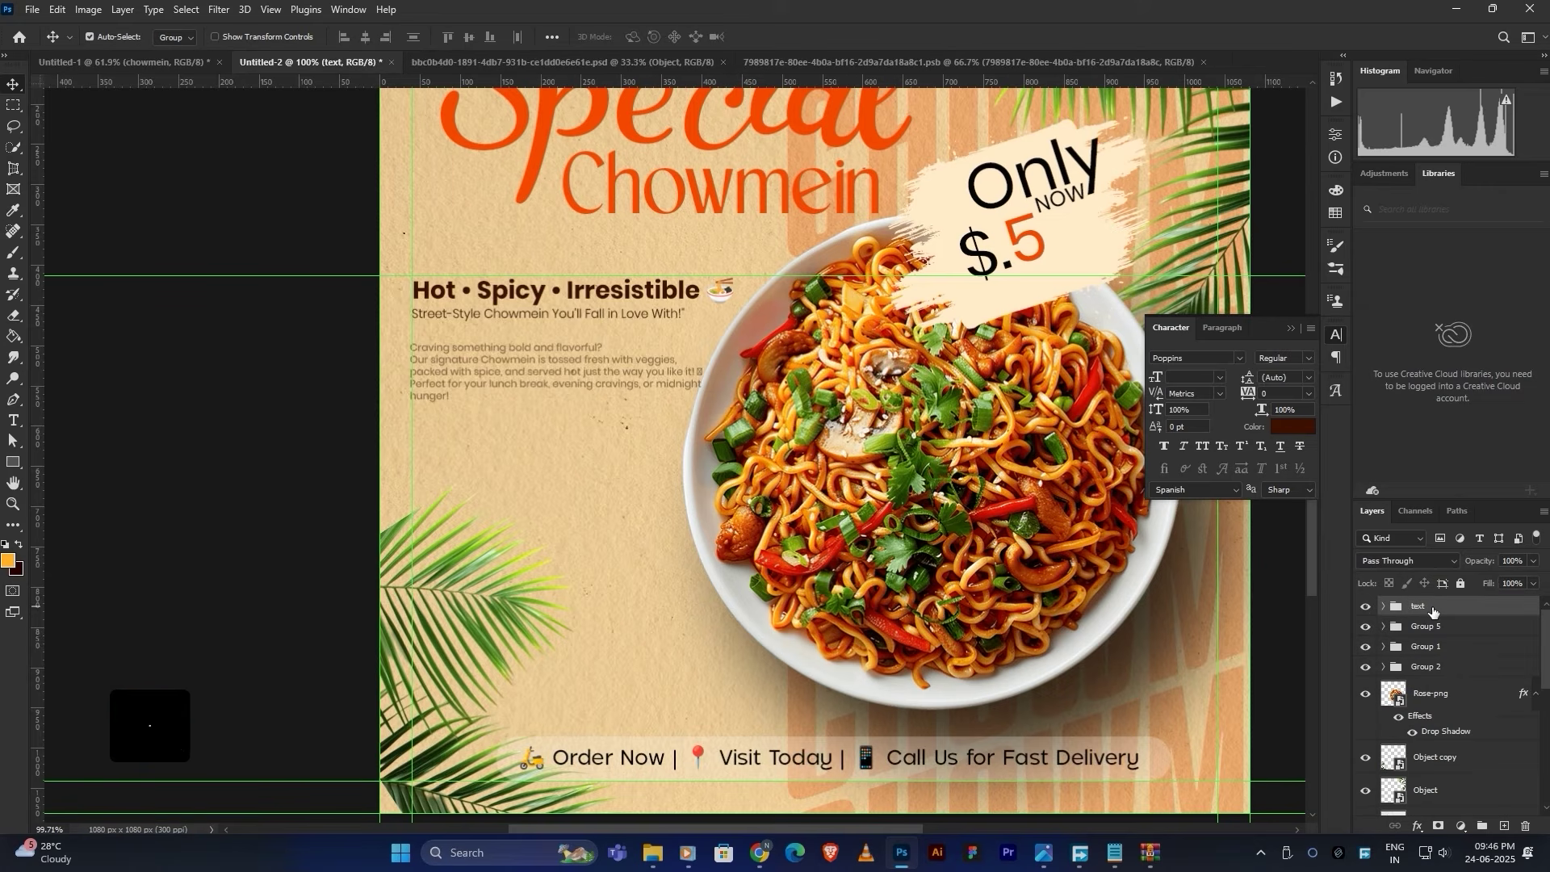
Step: Move the text group down below the horizontal guide, with its left edge at the left margin guide
key("ctrl+t")
left_click_drag(520, 355, 525, 407)
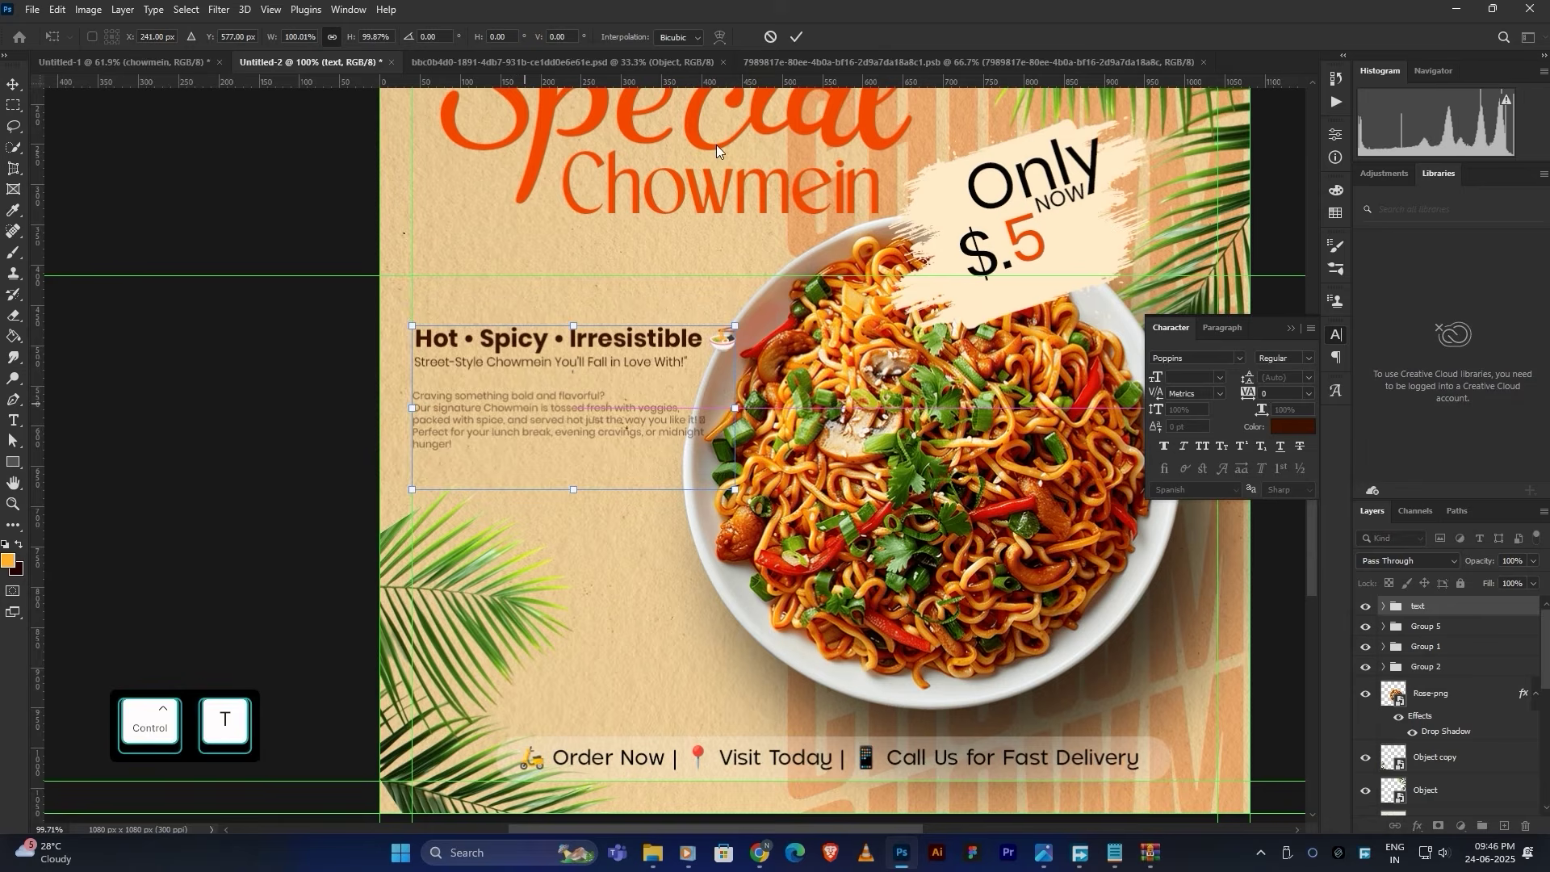
left_click(796, 36)
Step: Place the text group beneath the noodle plate layer in the stacking order and shift it up to just under the horizontal guide
scroll(807, 452, "down", 3)
scroll(795, 431, "right", 2)
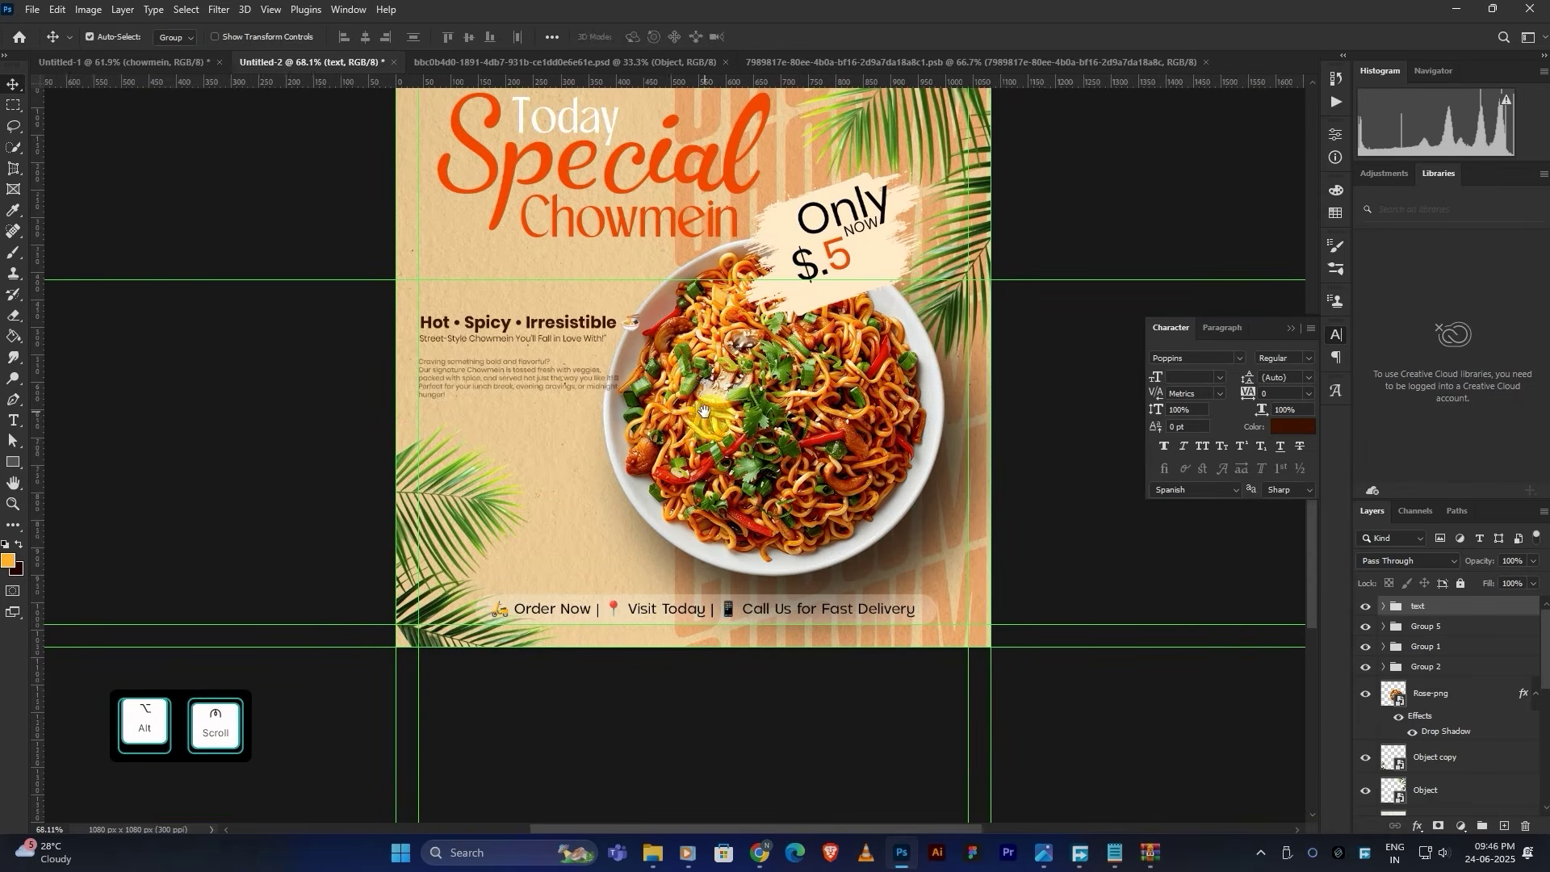
left_click_drag(1427, 607, 1448, 740)
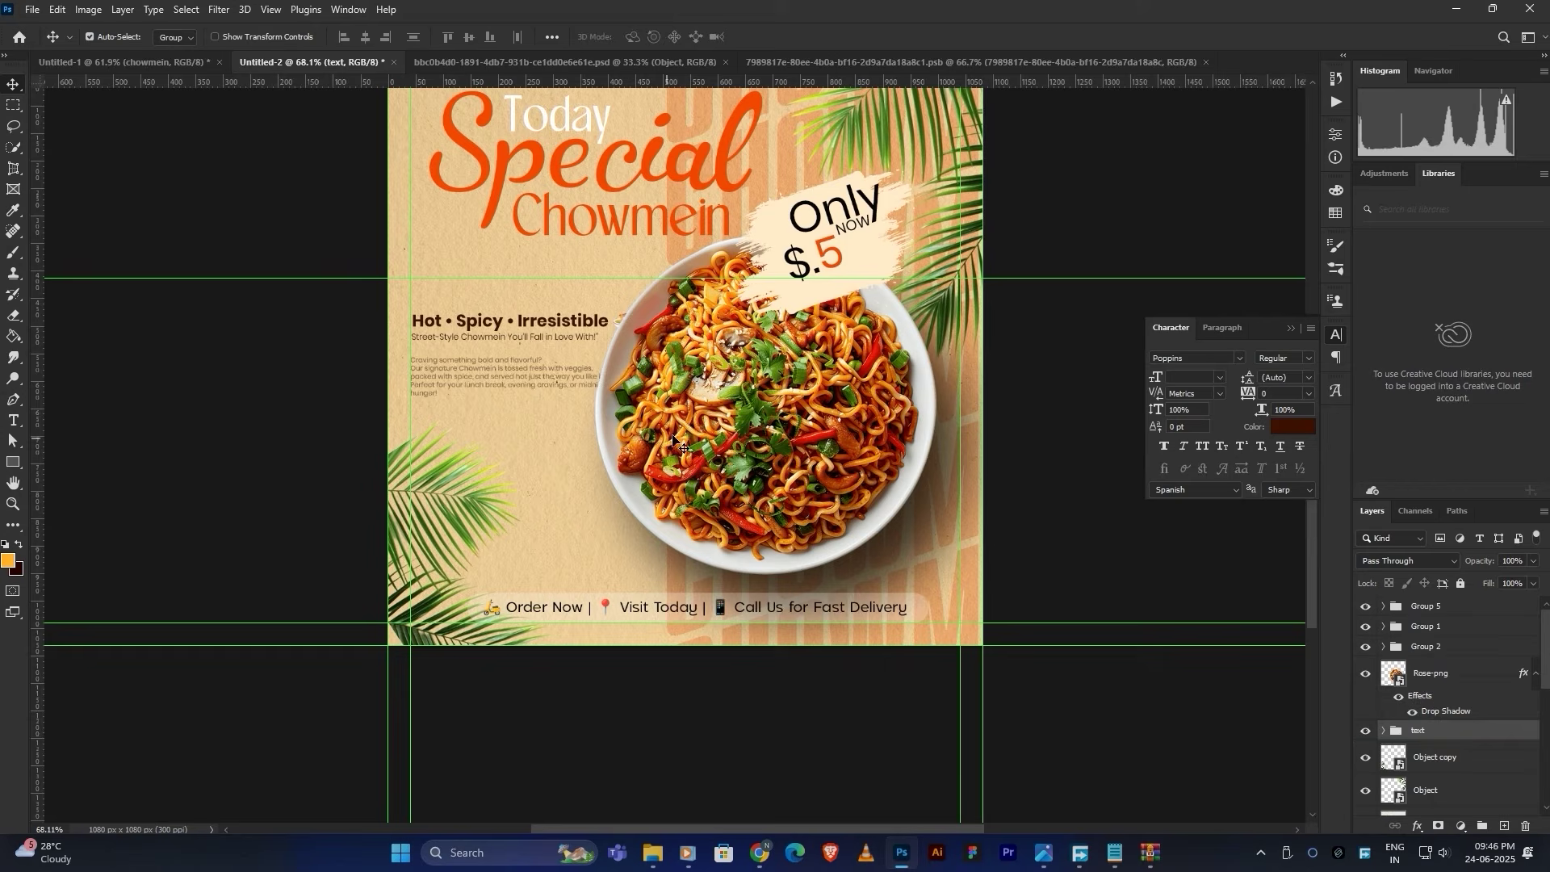
left_click_drag(548, 326, 549, 297)
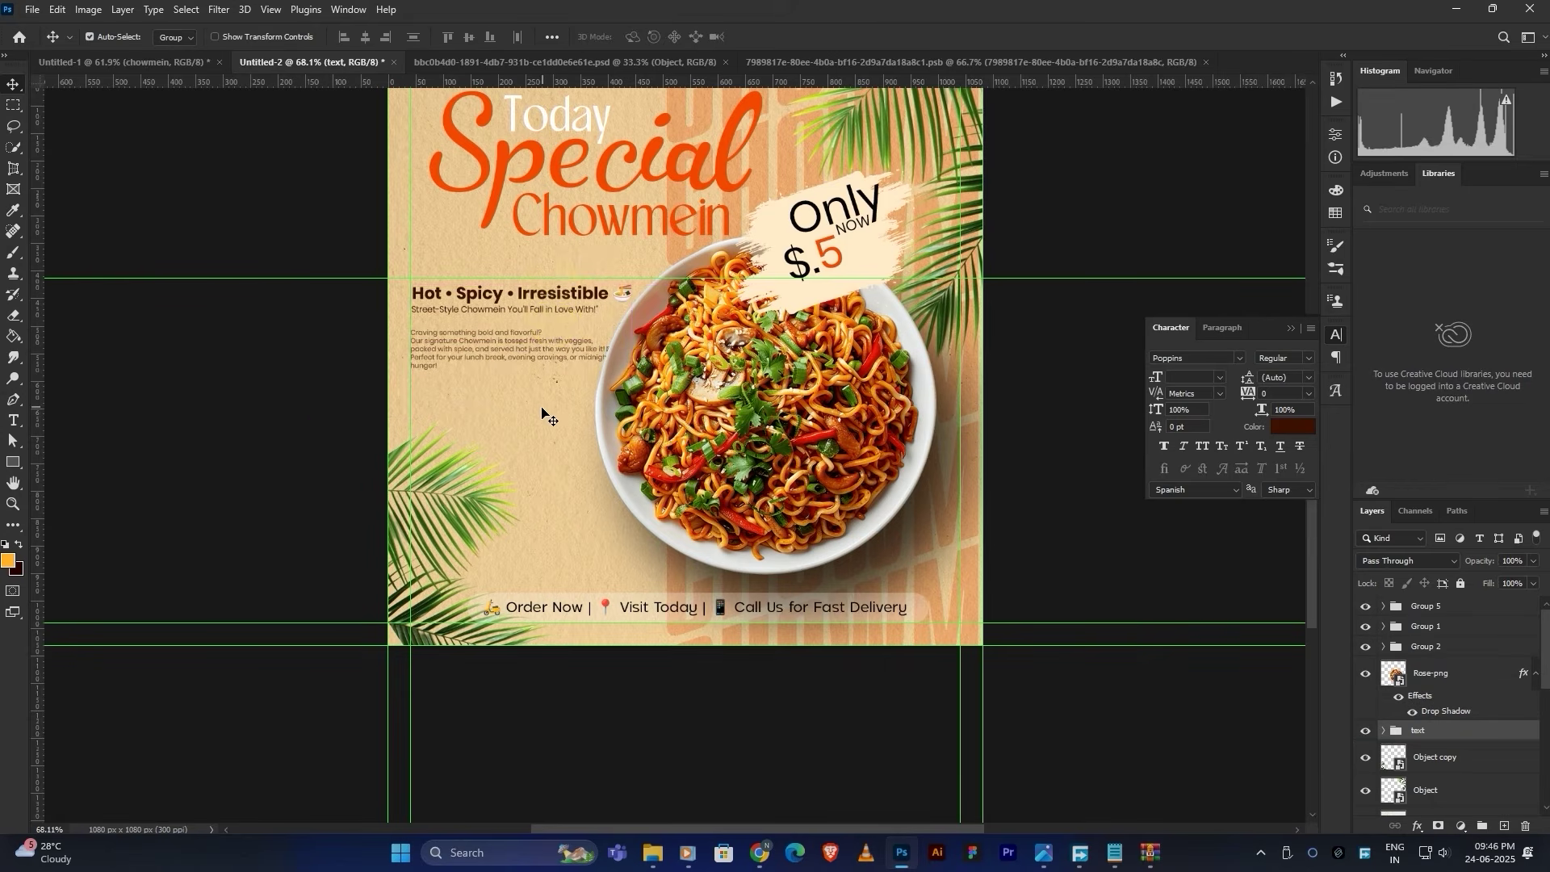
Step: Nudge the text group up slightly and hide the guides
key("Up")
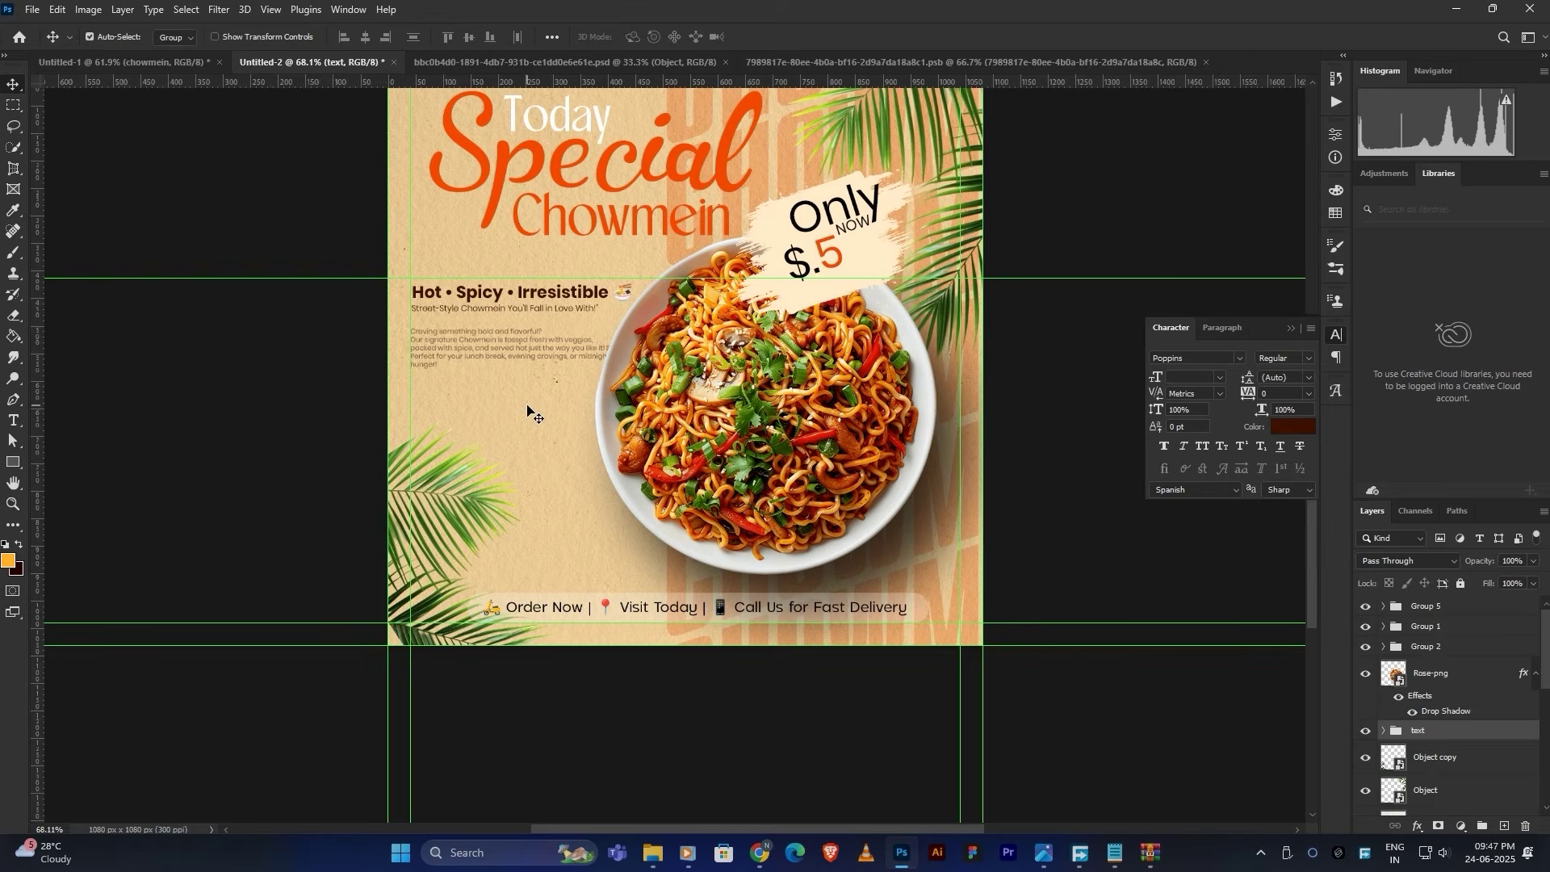
key("ctrl+semicolon")
left_click_drag(677, 468, 629, 508)
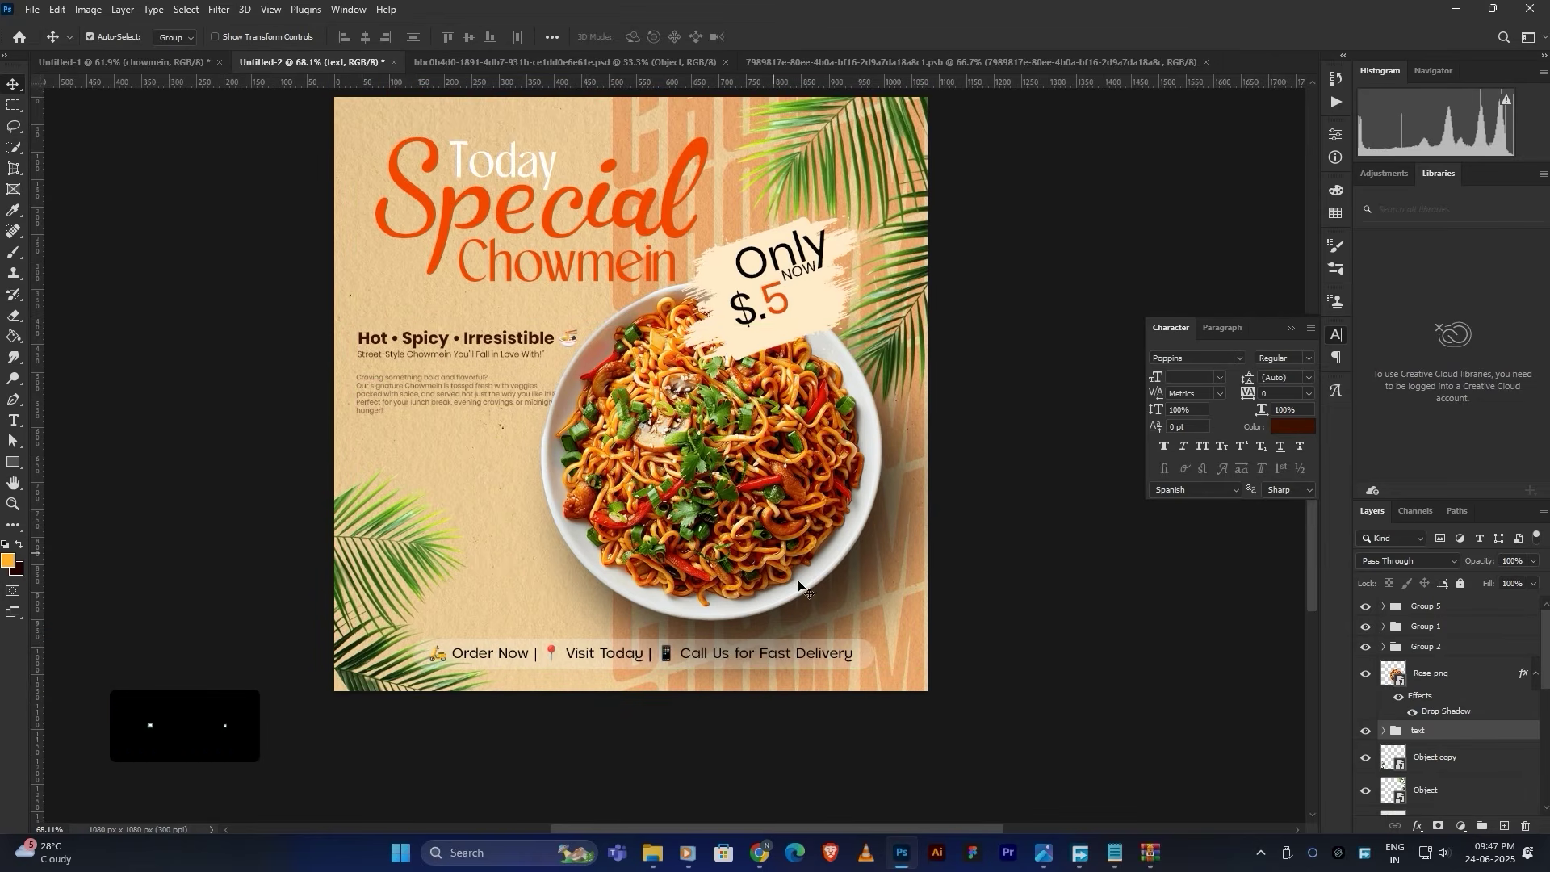
Step: Place the coriander leaf image into the poster from the file browser and convert its layer to a smart object
left_click(652, 852)
left_click_drag(378, 216, 796, 594)
key("Return")
right_click(1456, 611)
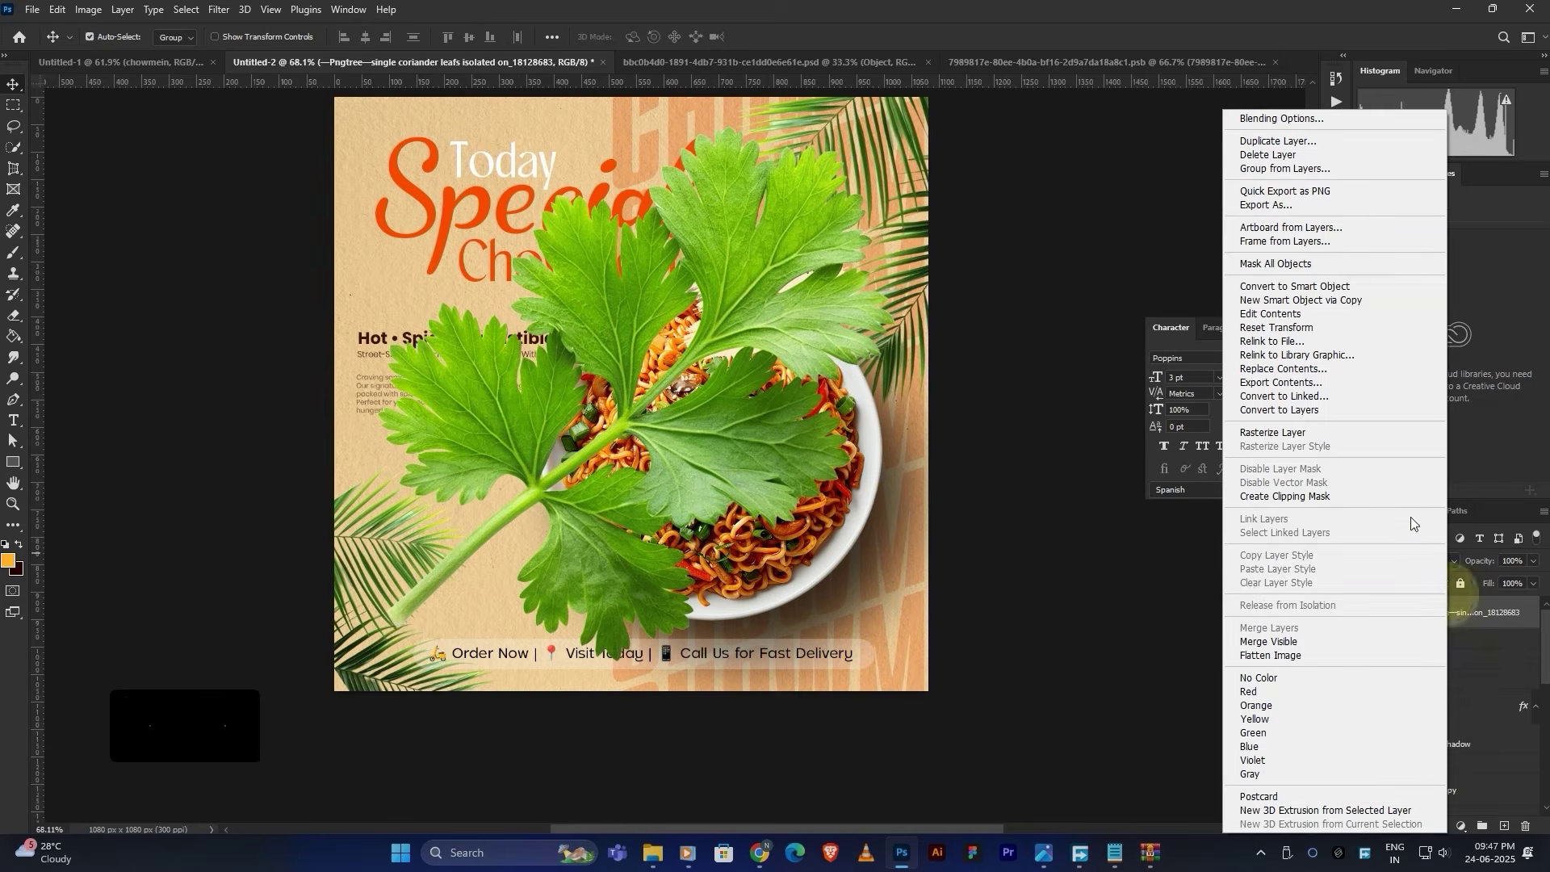
left_click(1321, 286)
Step: Scale the coriander leaf down to about 26.9% and place a duplicate of it over the tagline text
key("ctrl")
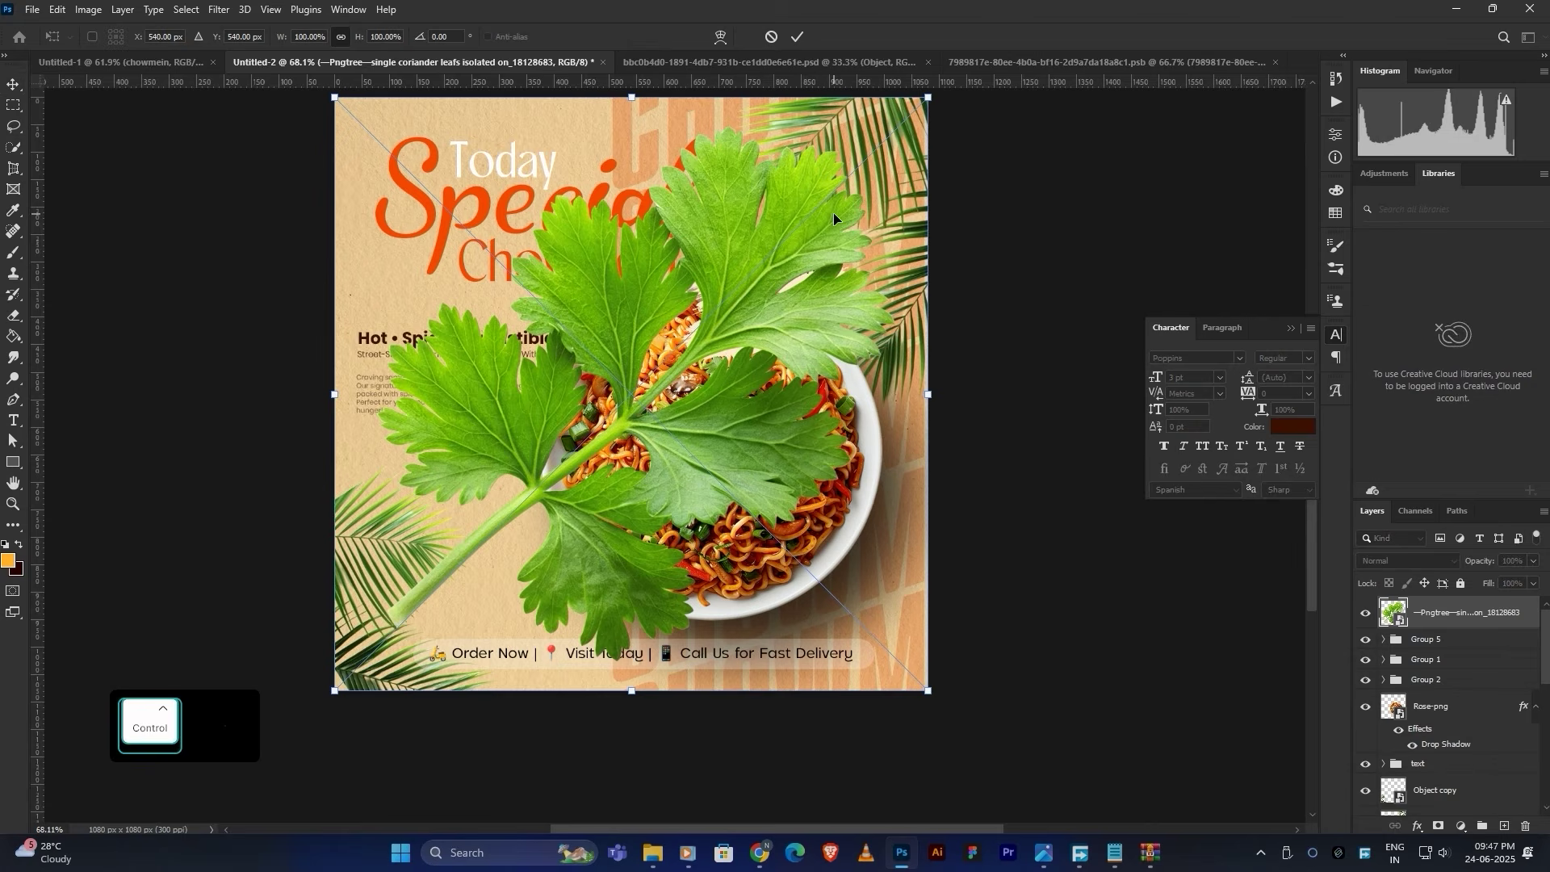
key("ctrl+t")
left_click_drag(912, 98, 709, 316)
left_click(797, 36)
left_click_drag(667, 367, 545, 332)
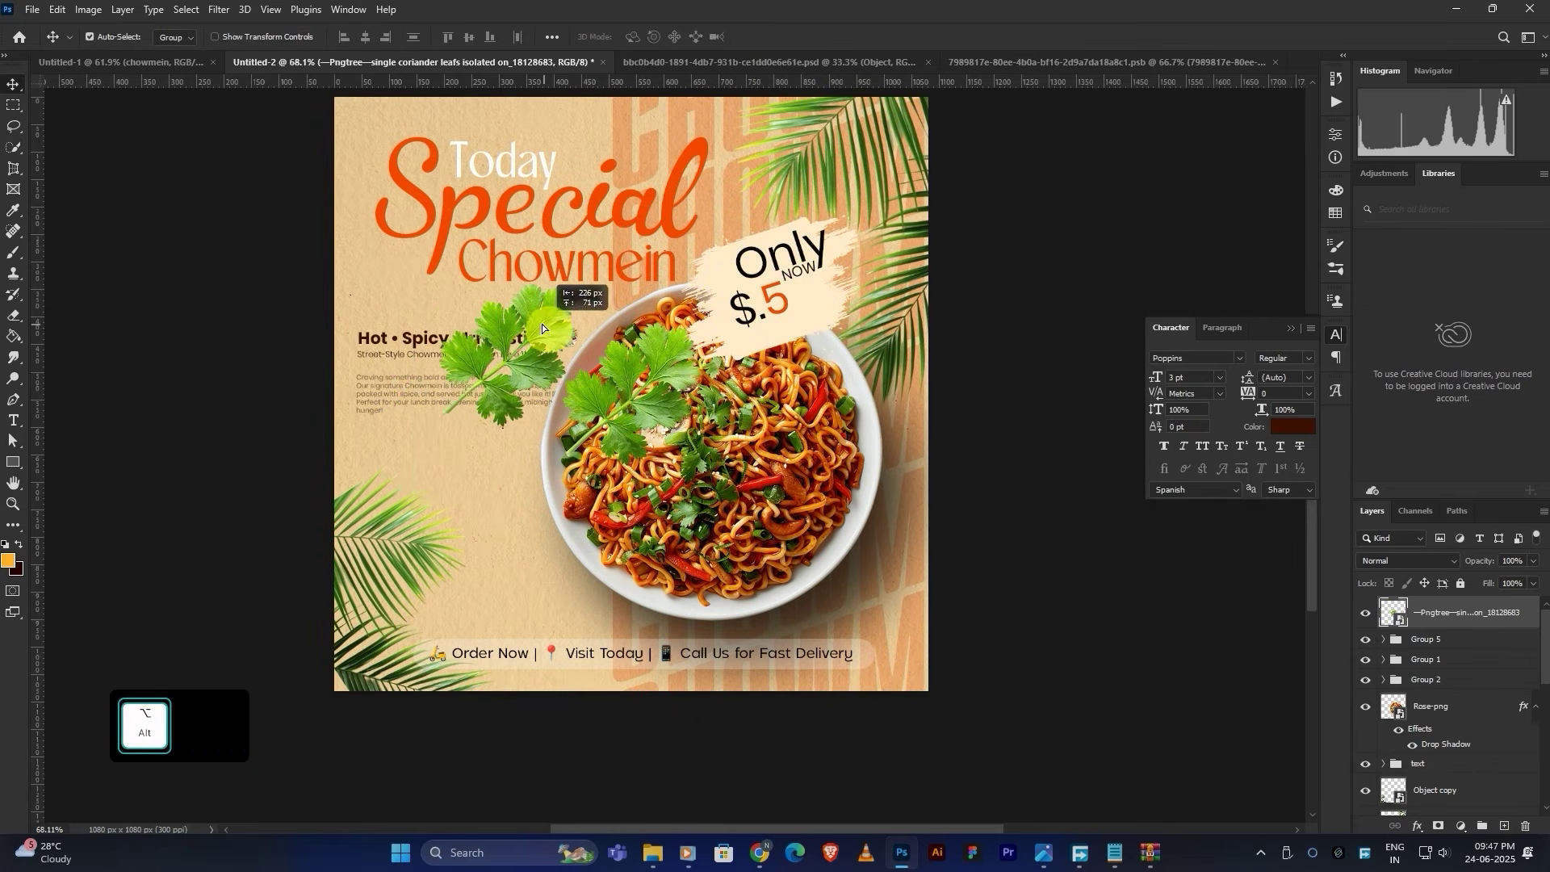
Step: Move the original coriander leaf to the poster's lower-right corner, enlarged to about 43.7% and rotated about -46°
left_click_drag(666, 364, 807, 516)
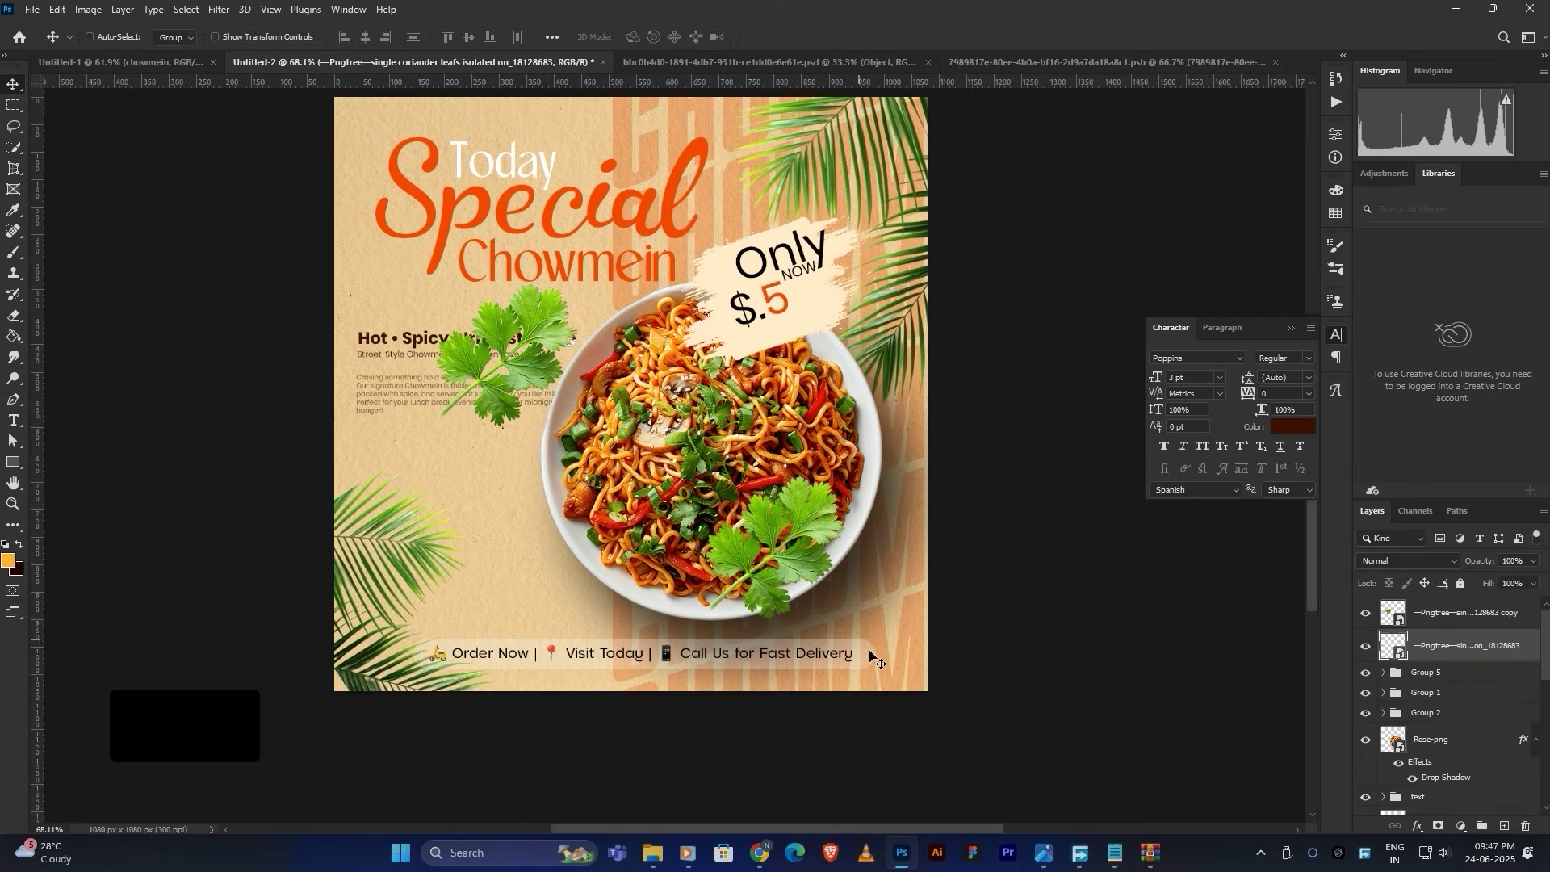
key("ctrl+t")
left_click_drag(942, 588, 944, 460)
left_click_drag(797, 554, 872, 633)
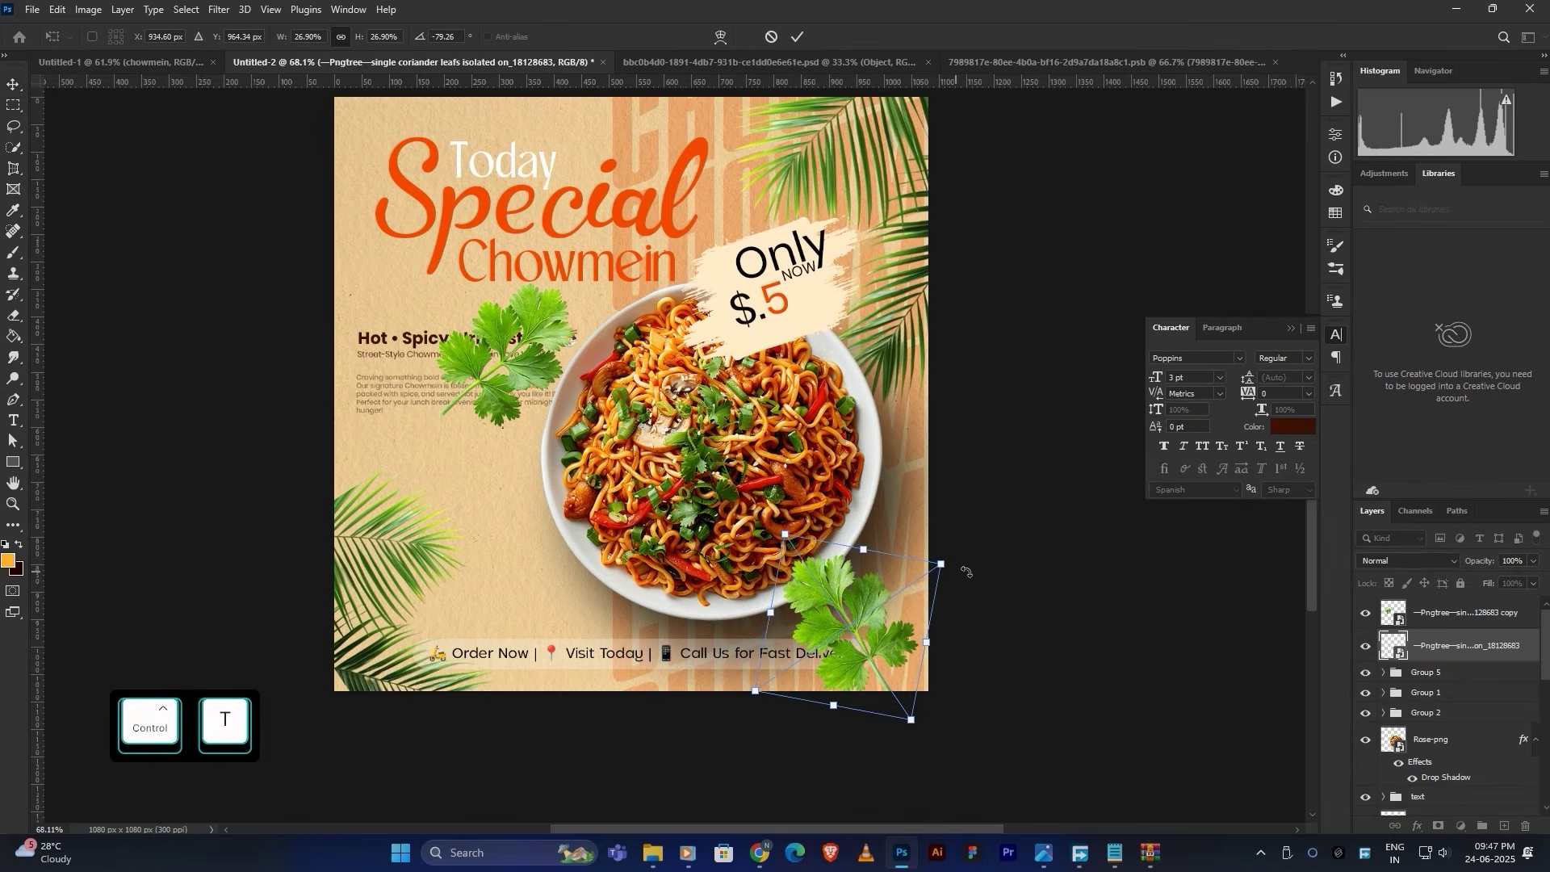
left_click_drag(941, 564, 1058, 622)
left_click_drag(902, 615, 961, 578)
left_click_drag(1110, 602, 1112, 575)
left_click_drag(888, 620, 874, 656)
left_click_drag(1111, 627, 961, 640)
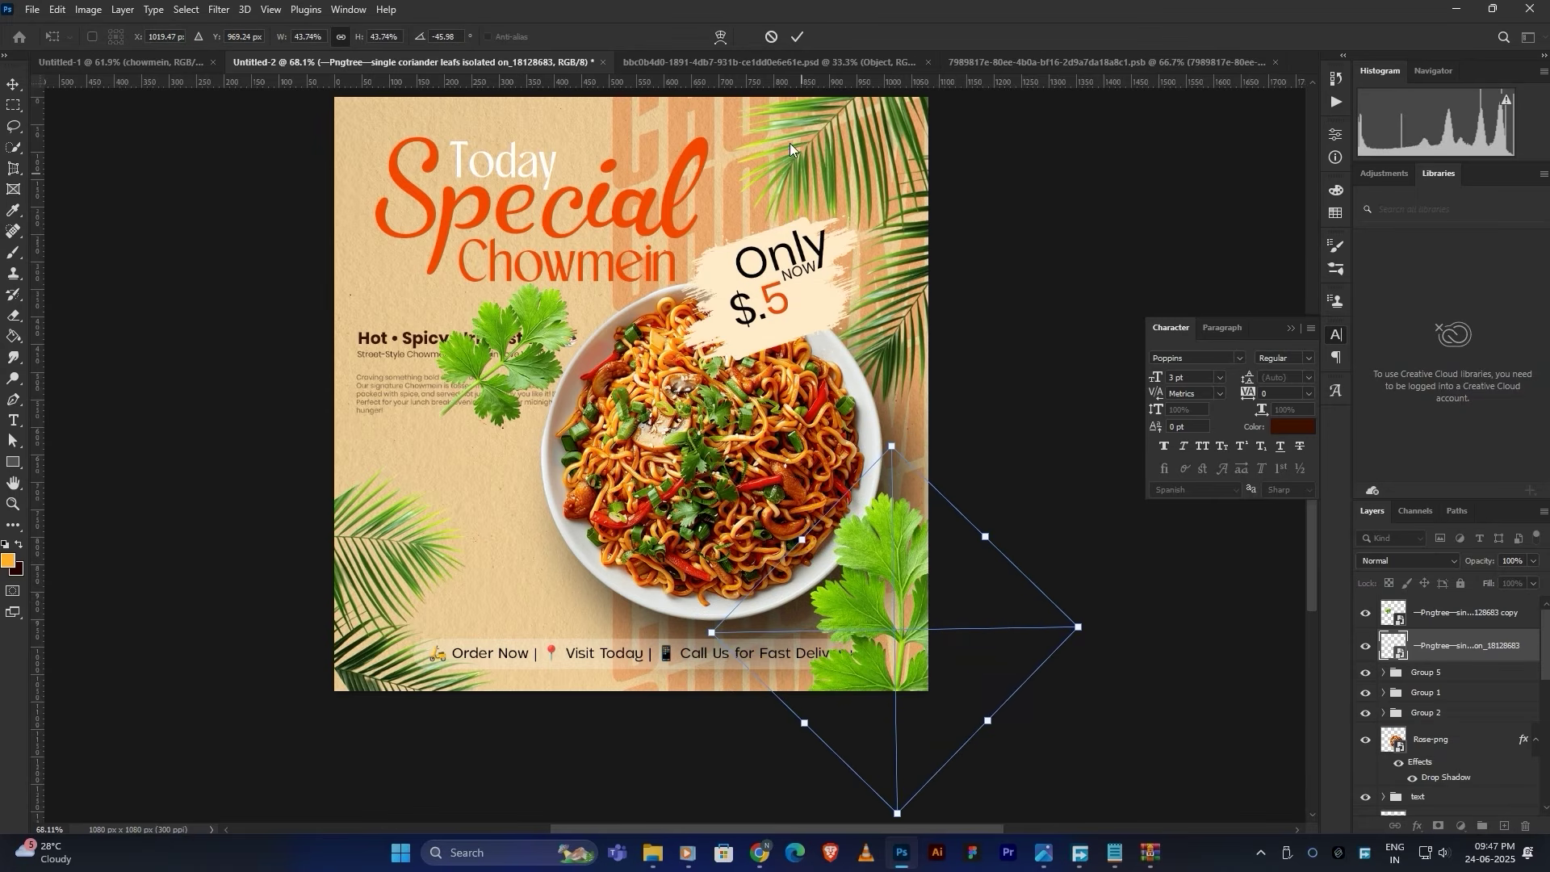
left_click(797, 36)
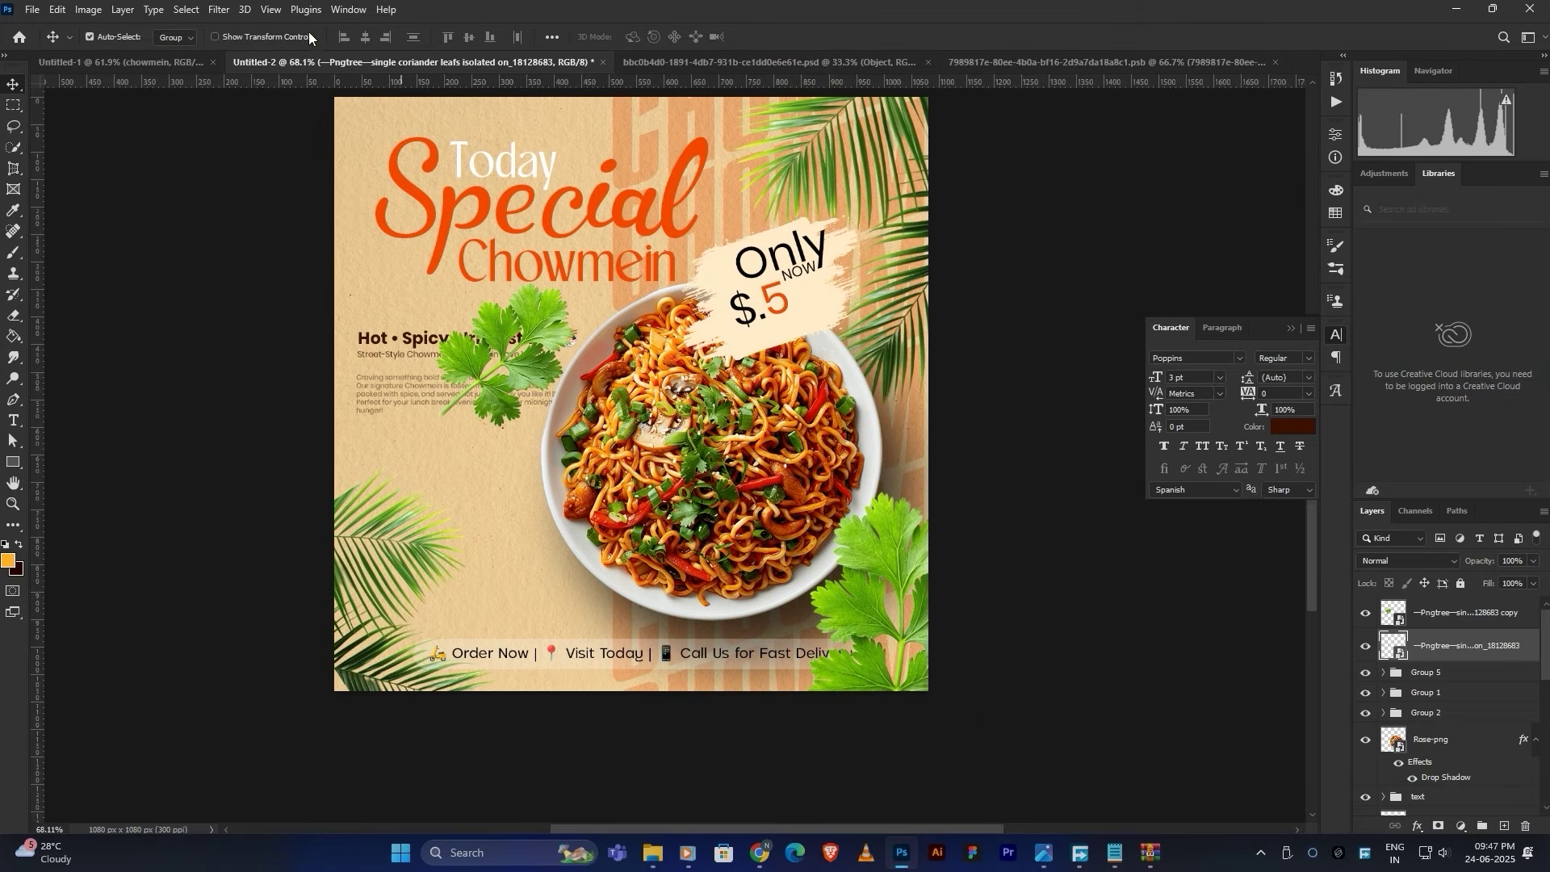
Step: Apply a Gaussian Blur with a 4.2 pixel radius to the coriander leaf in the poster's lower-right corner
left_click(219, 9)
mouse_move(348, 233)
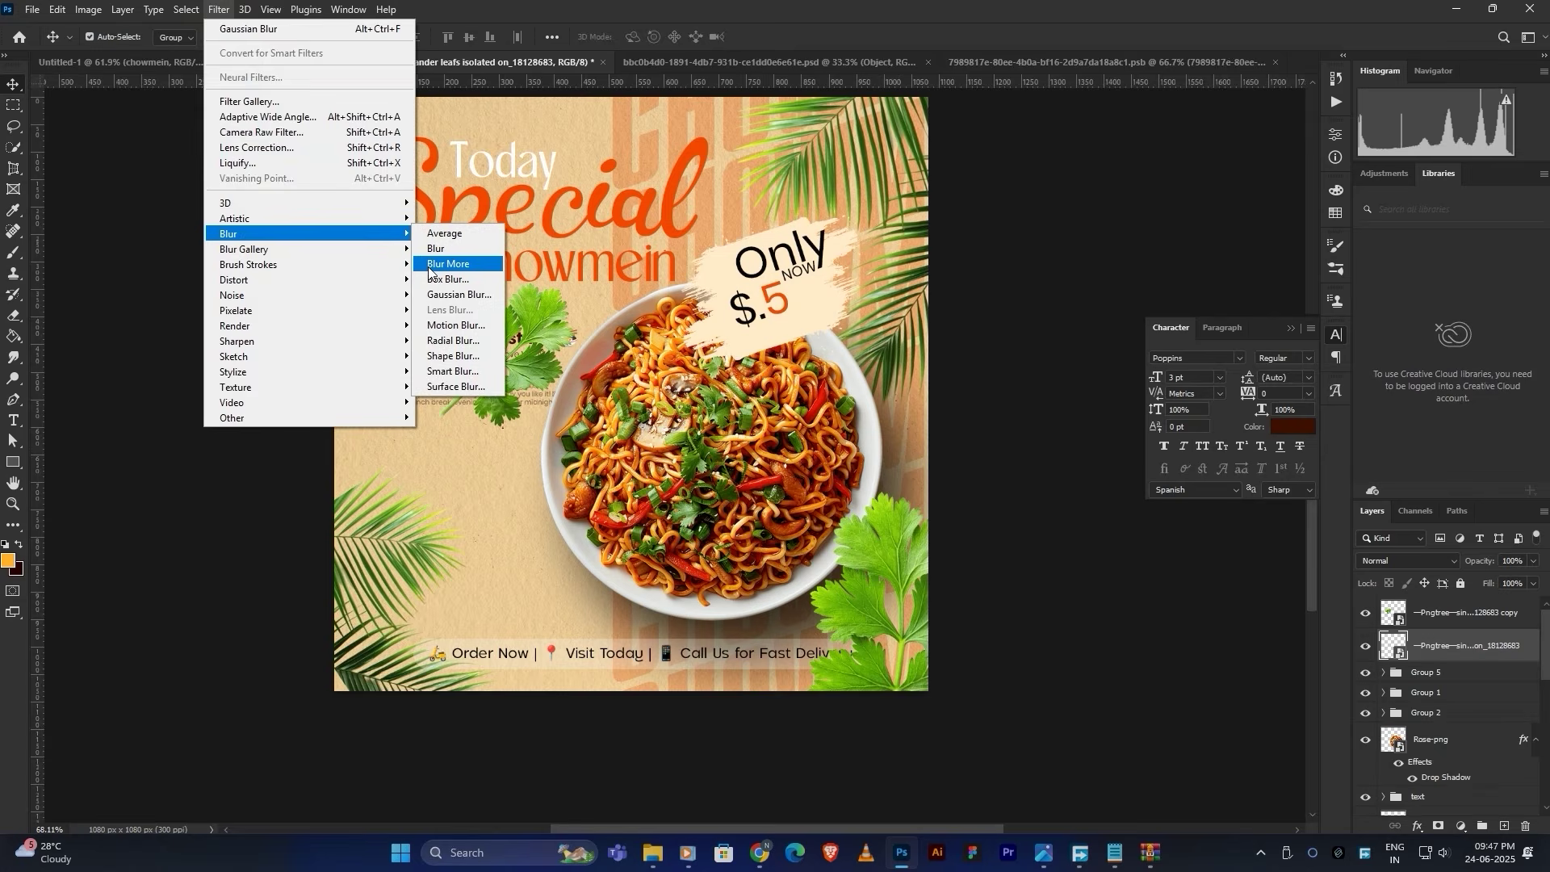
left_click(457, 294)
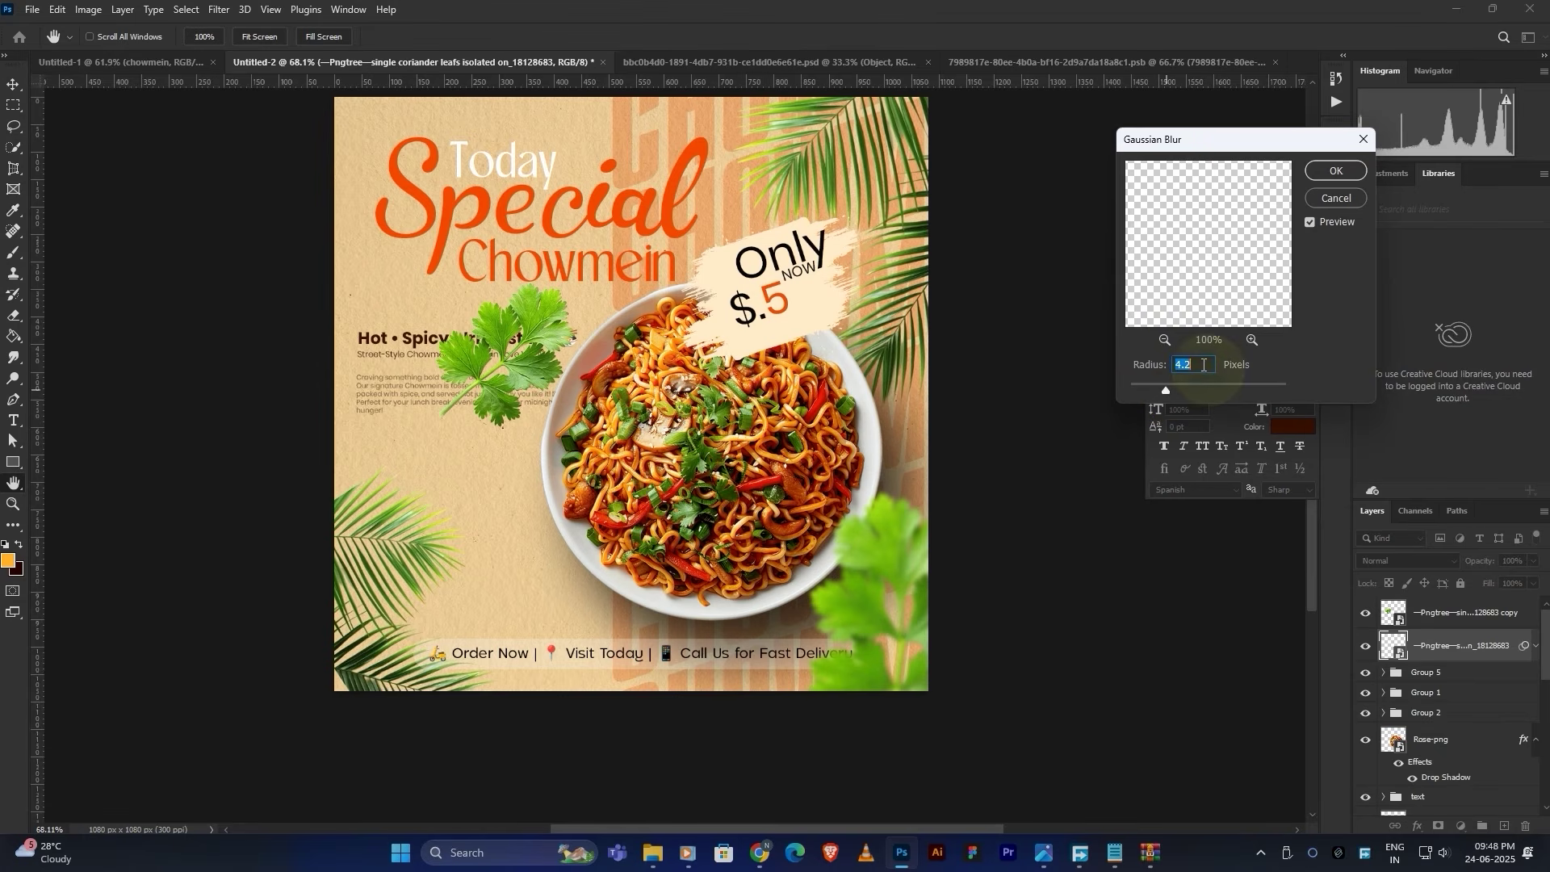
left_click(1336, 170)
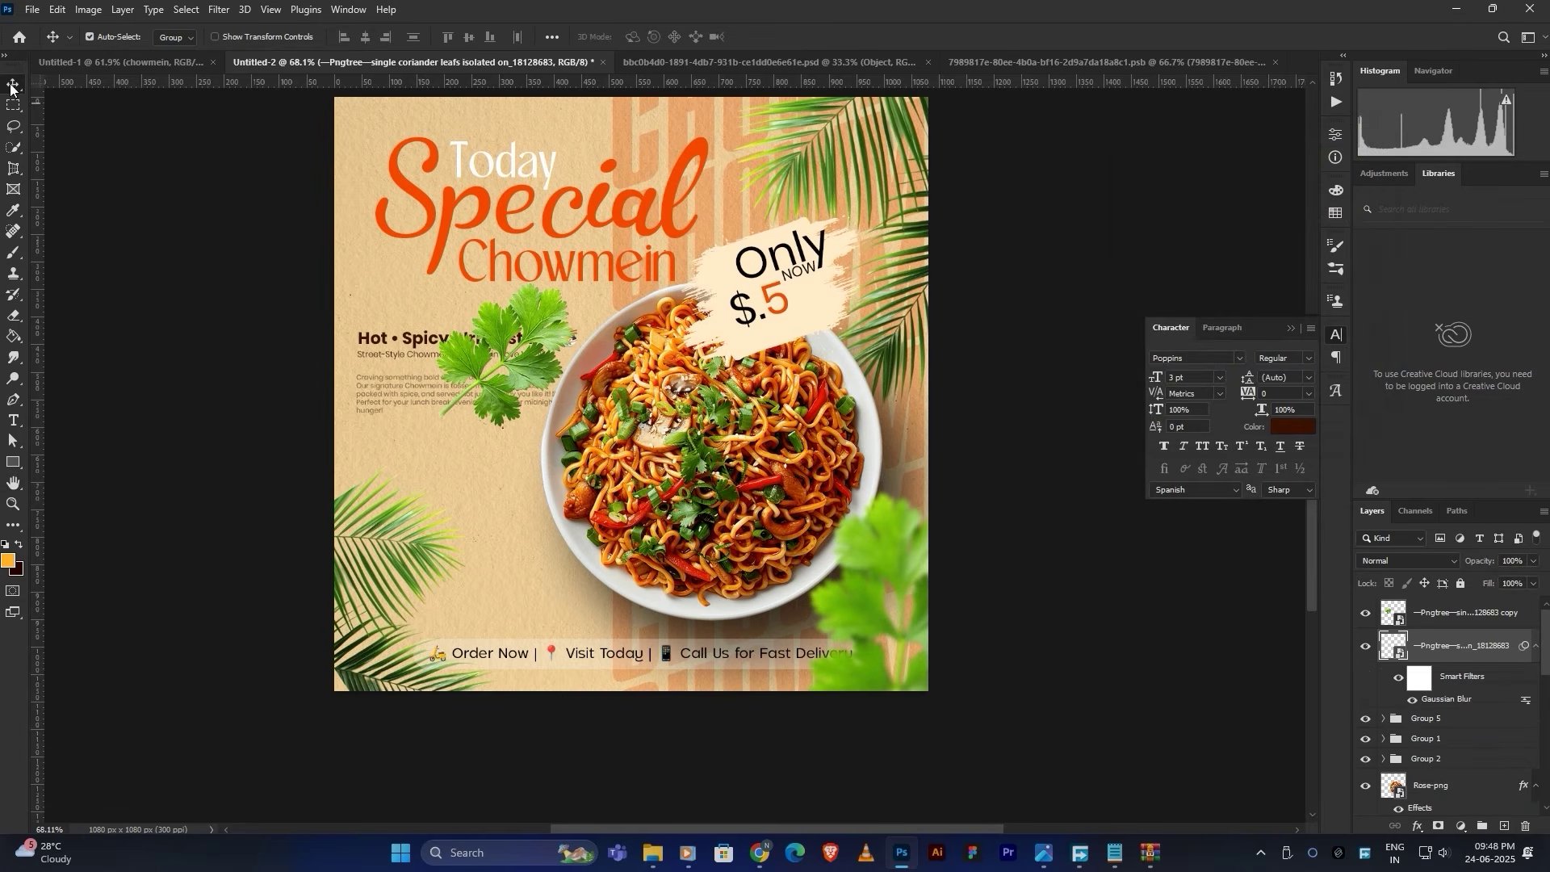
Step: Scale the blurred lower-right coriander leaf down so it covers less of the order bar
key("ctrl+t")
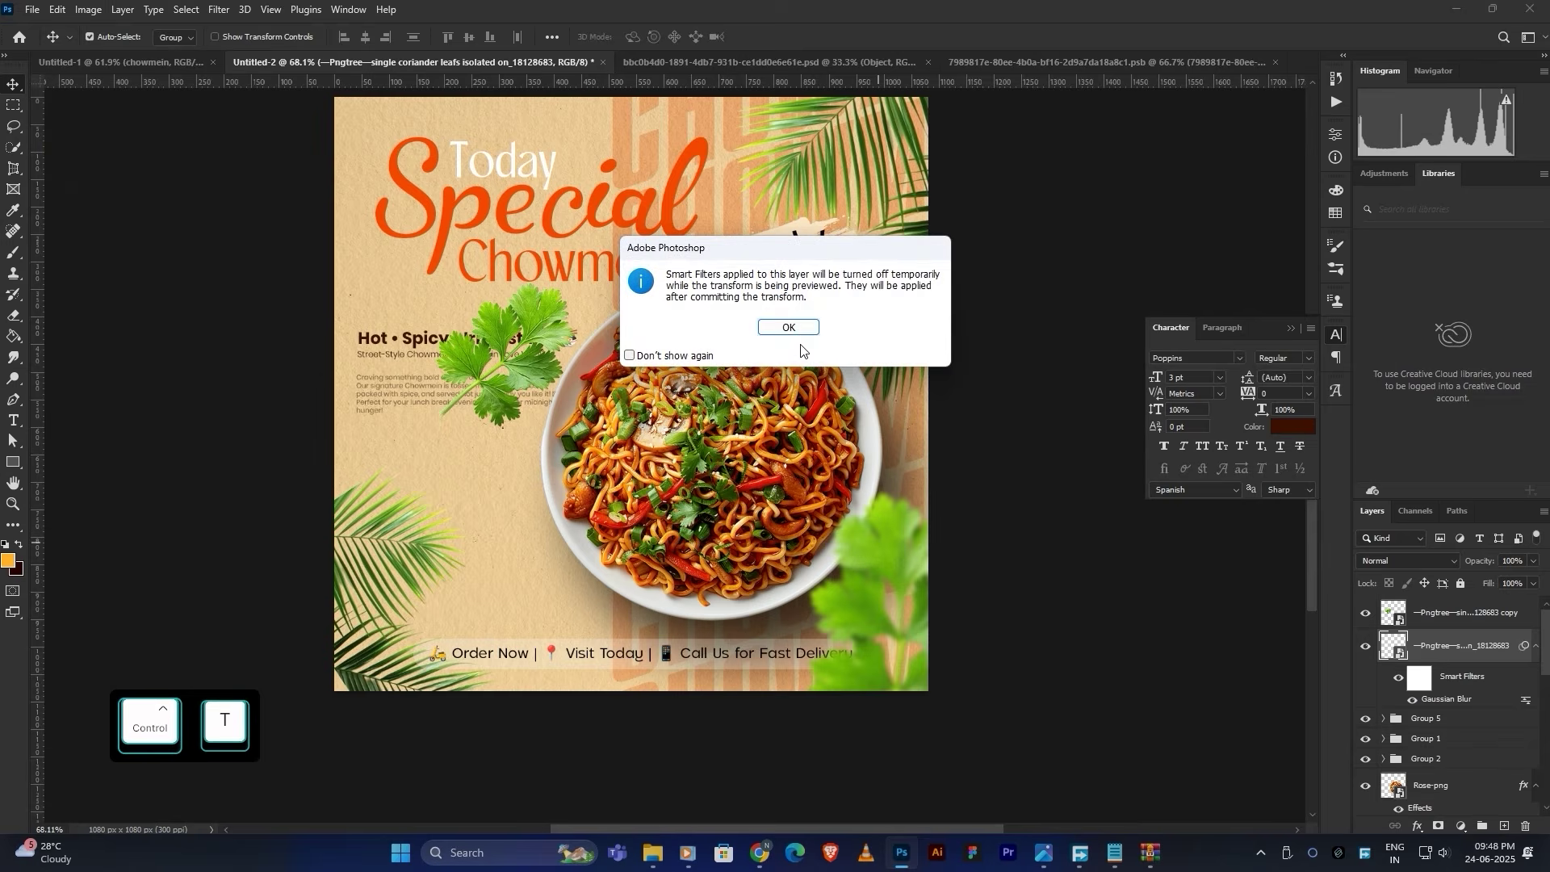
left_click(788, 325)
left_click_drag(1080, 623, 973, 644)
left_click(796, 37)
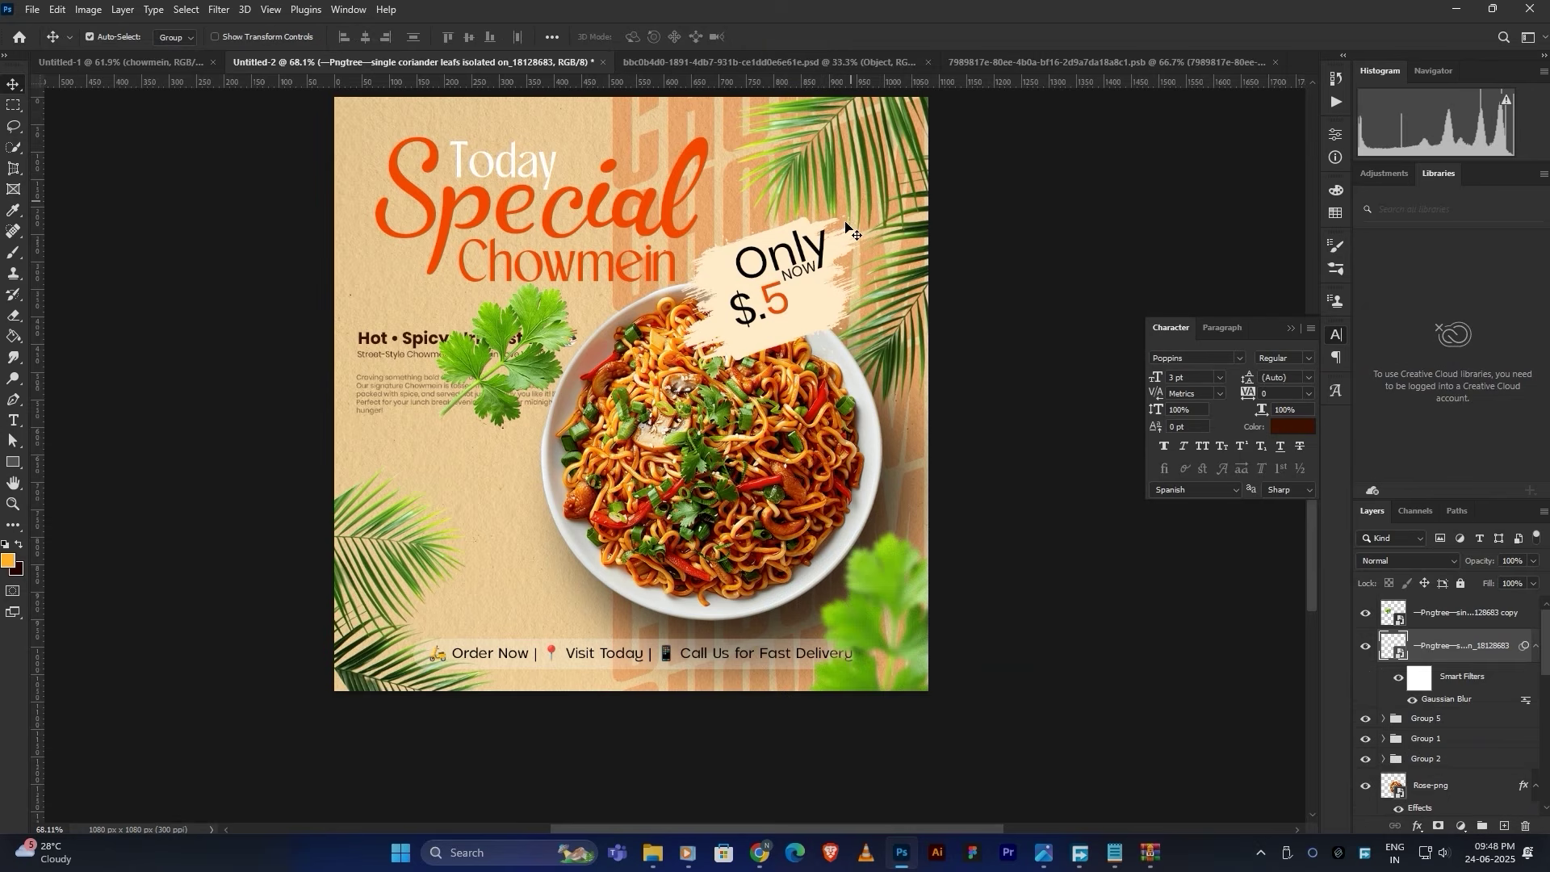
Step: Duplicate the coriander leaf beside the plate's left edge, scaled to about 15.75% and rotated about -84°
left_click_drag(502, 331, 576, 482)
key("ctrl+t")
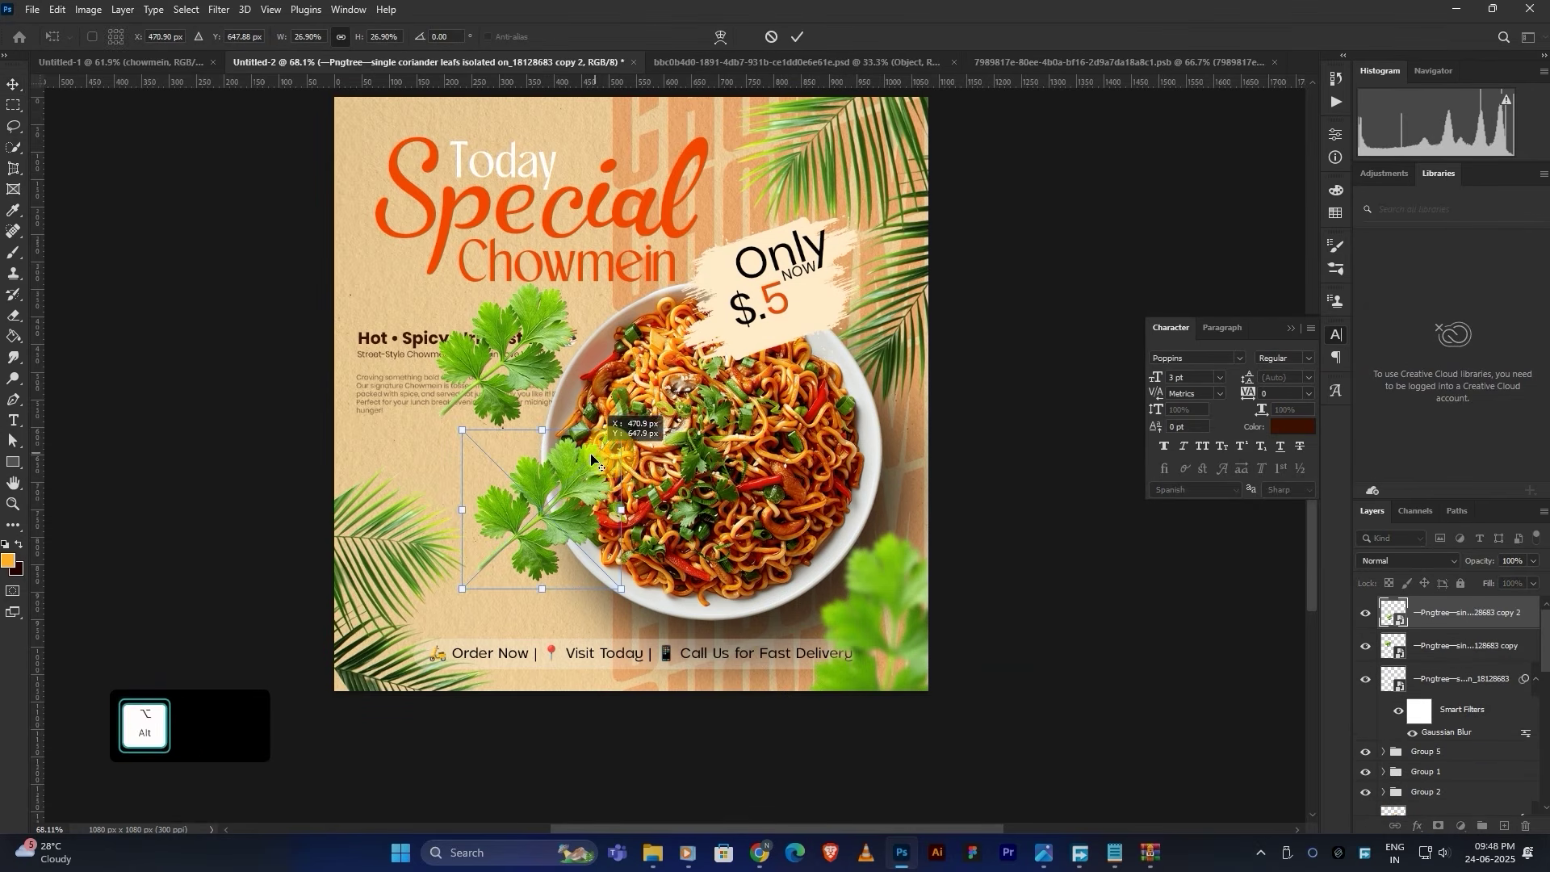
left_click_drag(617, 431, 534, 500)
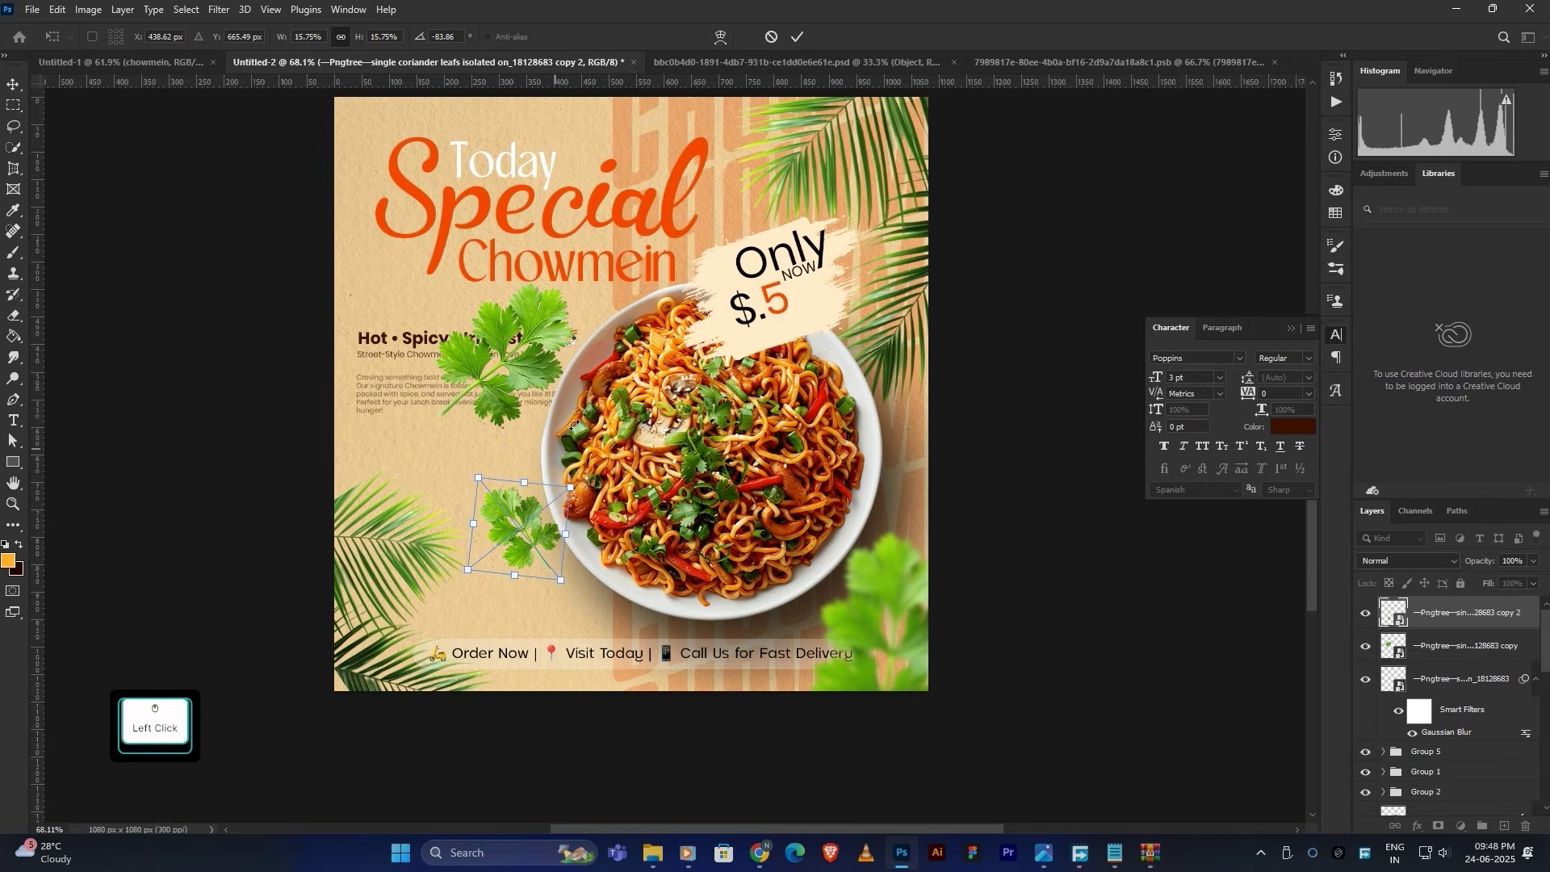
left_click(796, 36)
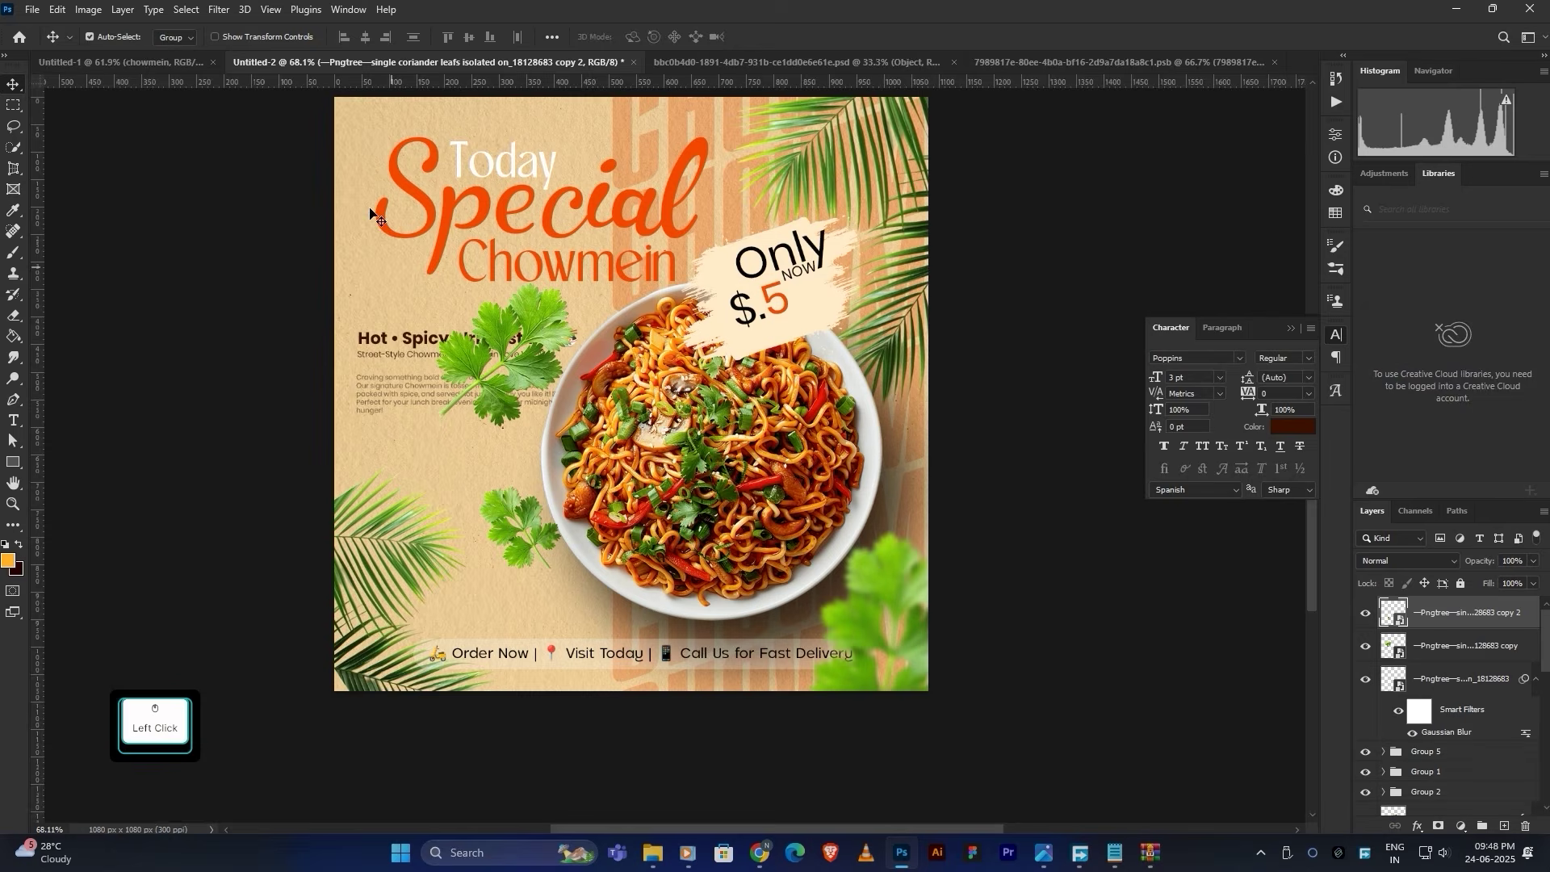
Step: Apply a Gaussian Blur with a 2.4 pixel radius to the small coriander leaf left of the plate
left_click(219, 9)
mouse_move(323, 233)
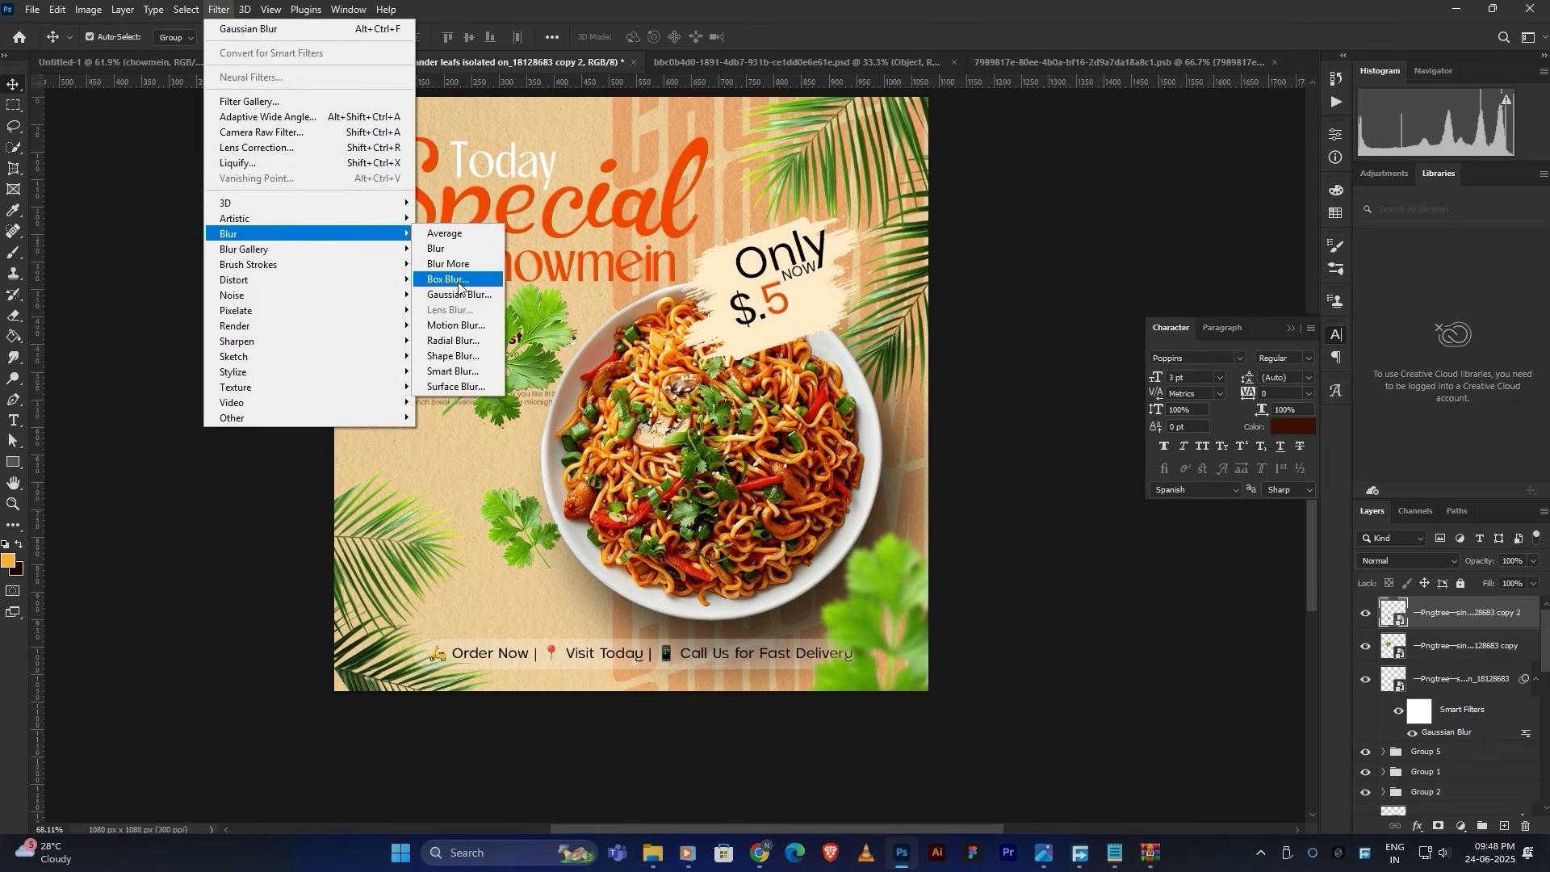
left_click(456, 294)
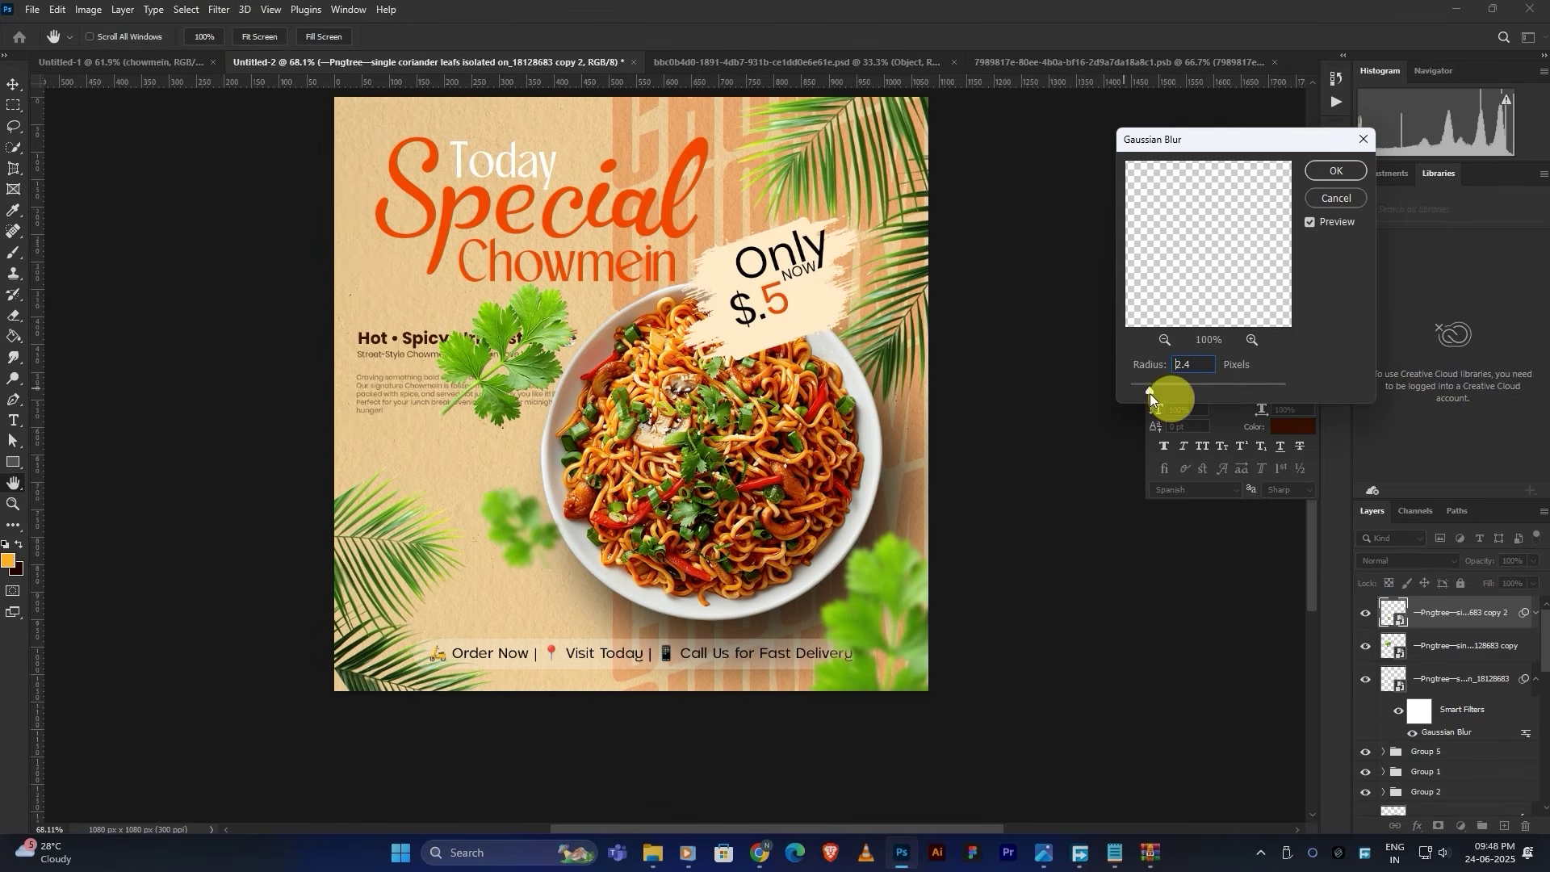
left_click(1335, 170)
Step: Move the coriander leaf off the tagline and transform it to sit partly cropped in the poster's upper-left corner
key("v")
left_click_drag(537, 324, 380, 230)
scroll(416, 379, "up", 1)
key("ctrl+t")
left_click_drag(461, 176, 363, 167)
left_click(795, 39)
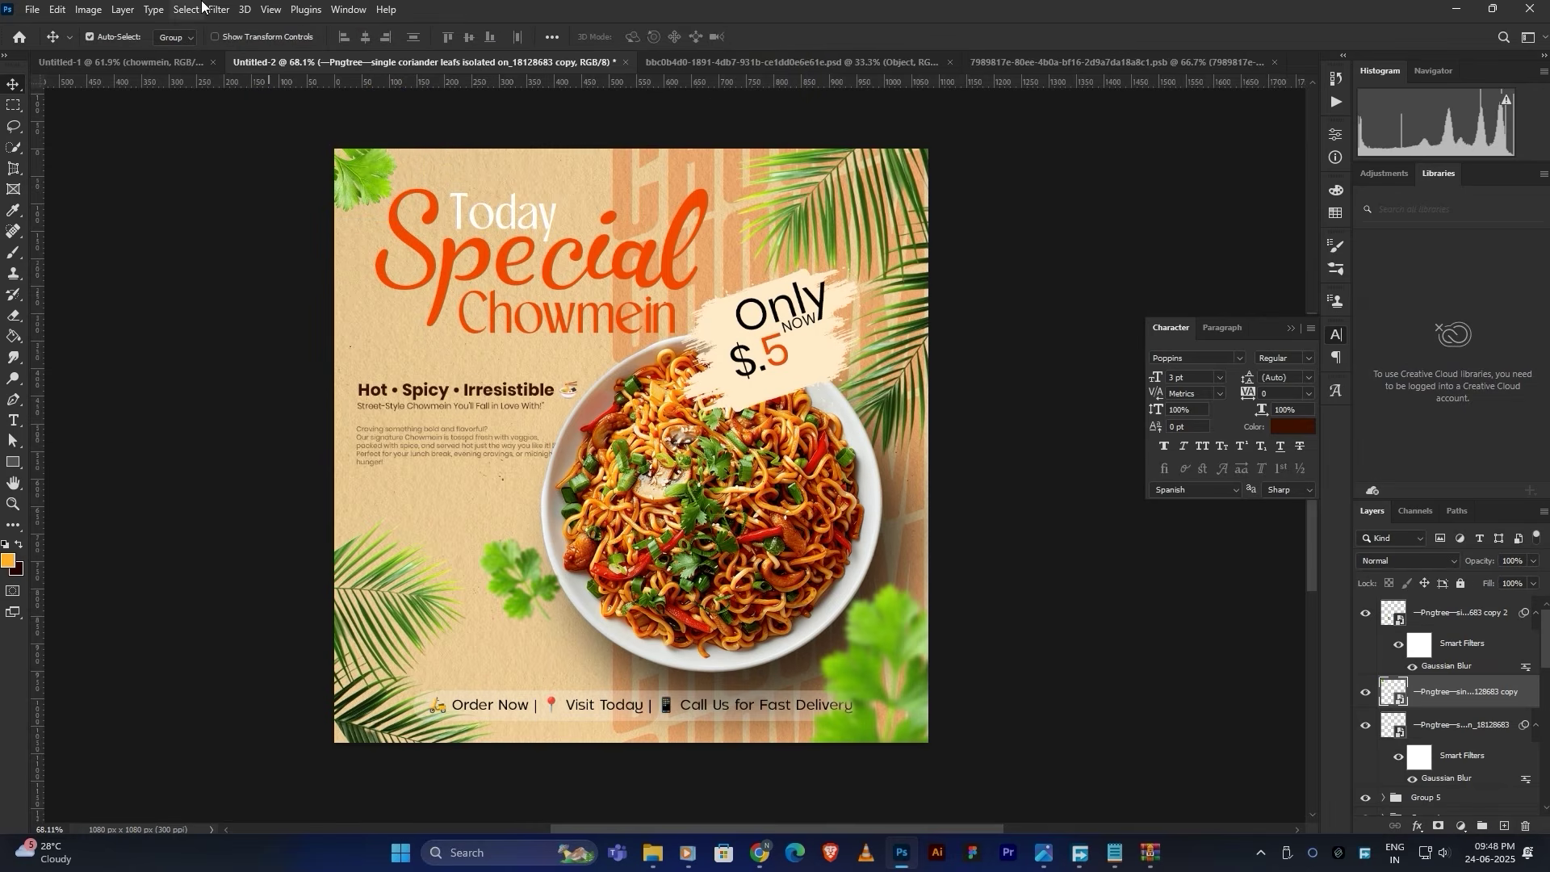
Step: Apply a Gaussian Blur to the coriander leaf in the poster's upper-left corner and fit the poster to the window
left_click(218, 9)
mouse_move(277, 232)
left_click(457, 294)
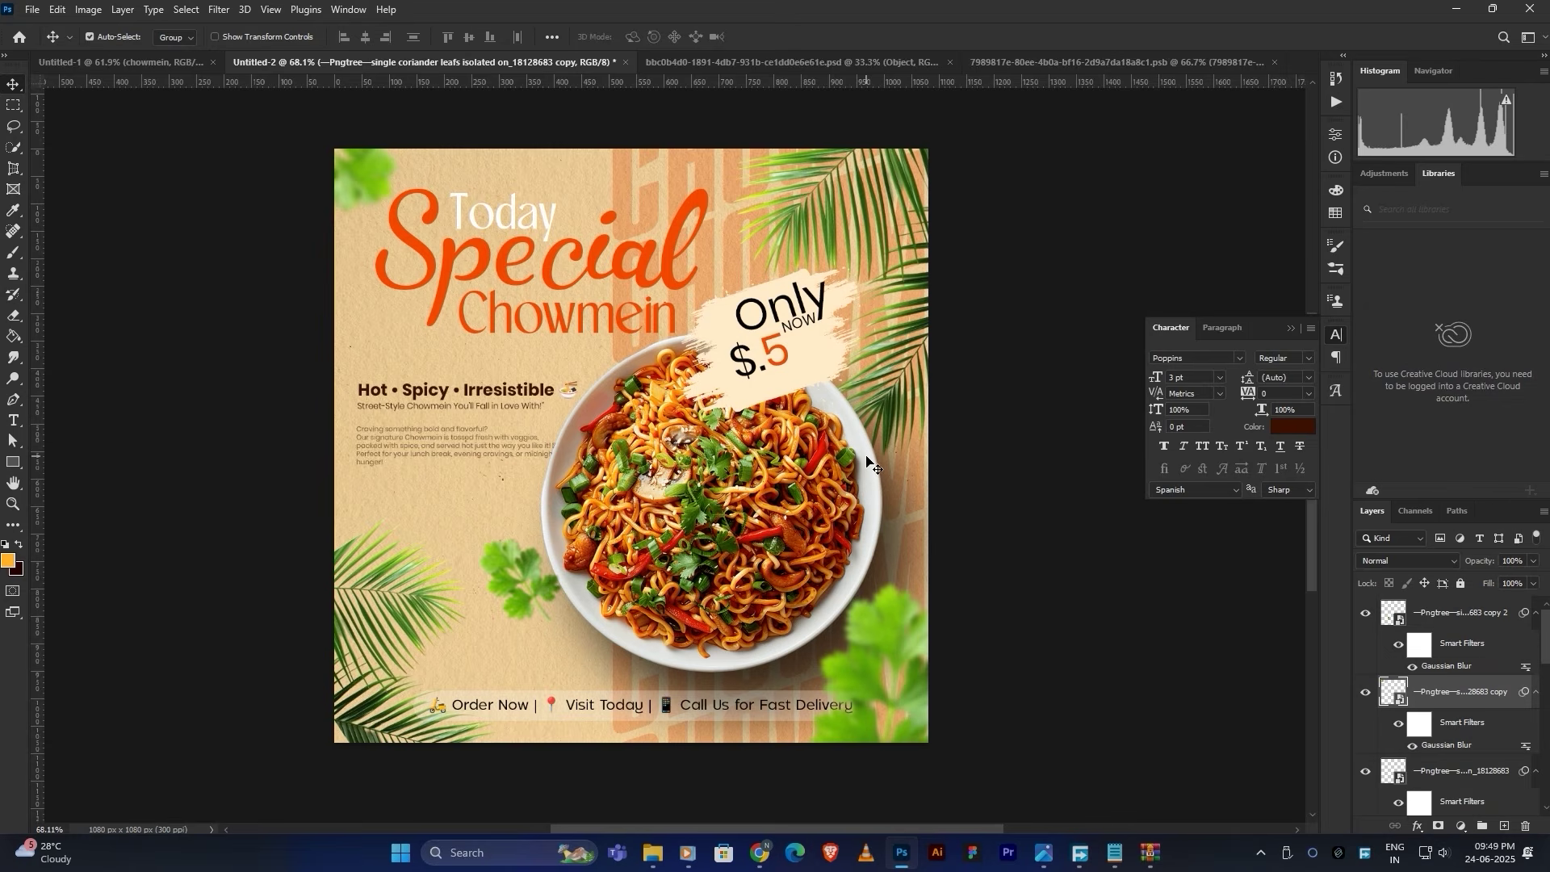
key("ctrl+0")
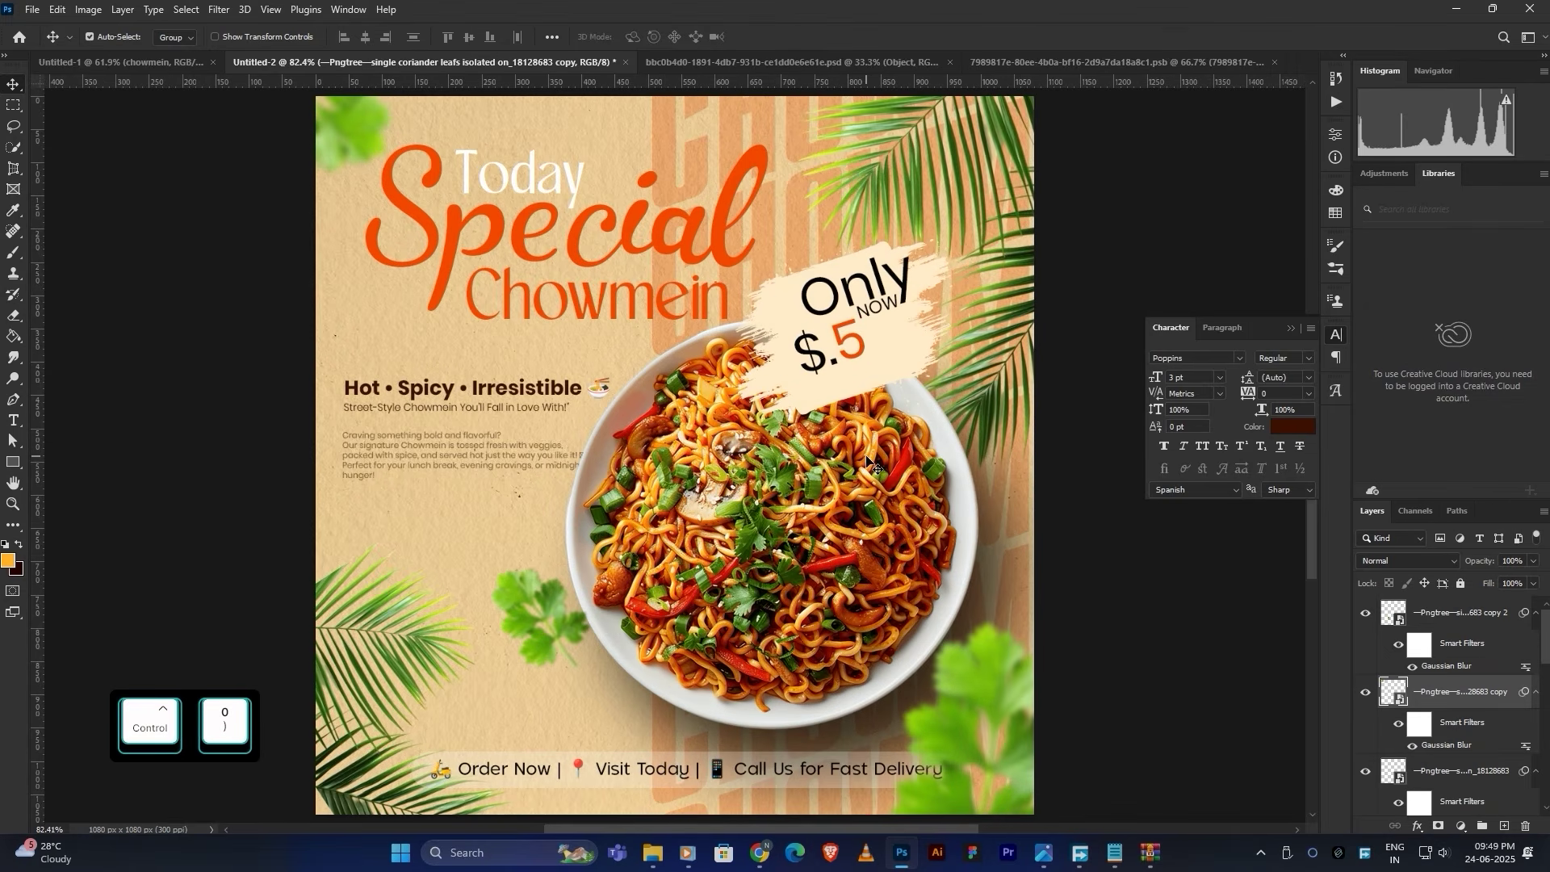